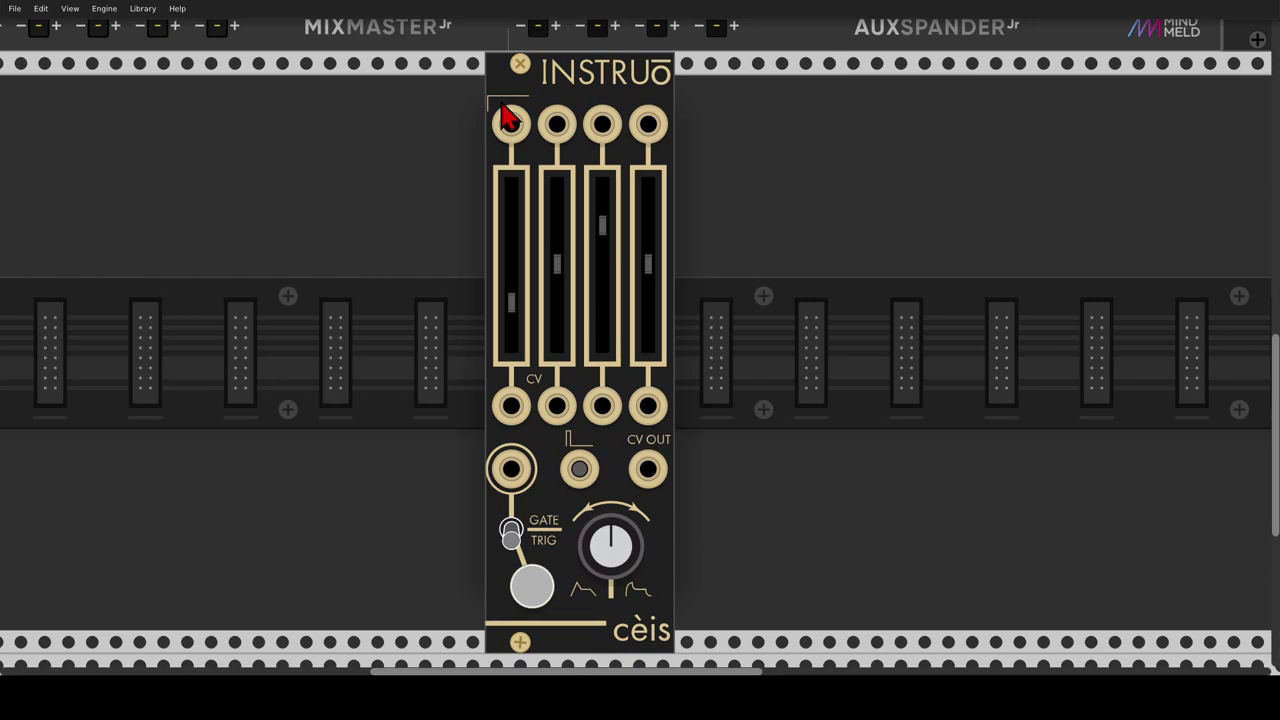
Add the NYSTHI AD envelope module to the empty row below MixMaster and turn on its loop mode.
{"action": "scroll", "coordinate": [531, 131], "scroll_direction": "down", "scroll_amount": 4}
{"action": "left_click_drag", "start_coordinate": [690, 157], "coordinate": [665, 417]}
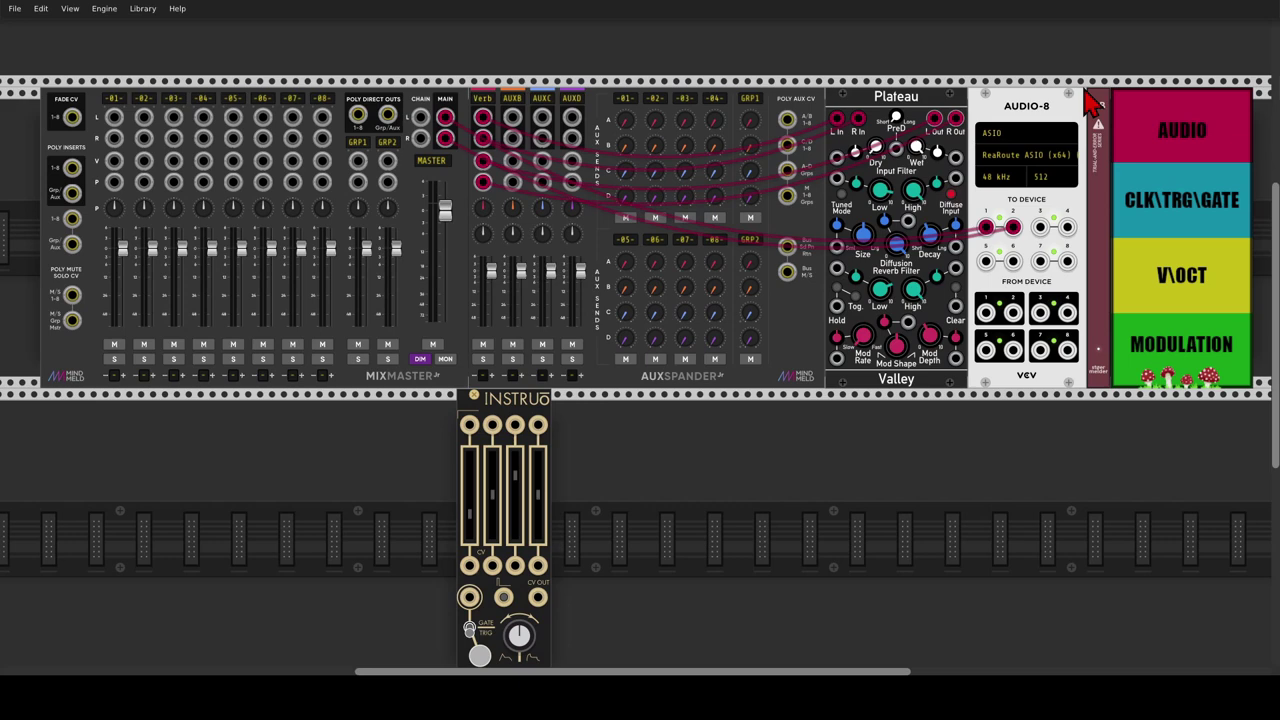
{"action": "left_click_drag", "start_coordinate": [1094, 127], "coordinate": [914, 105]}
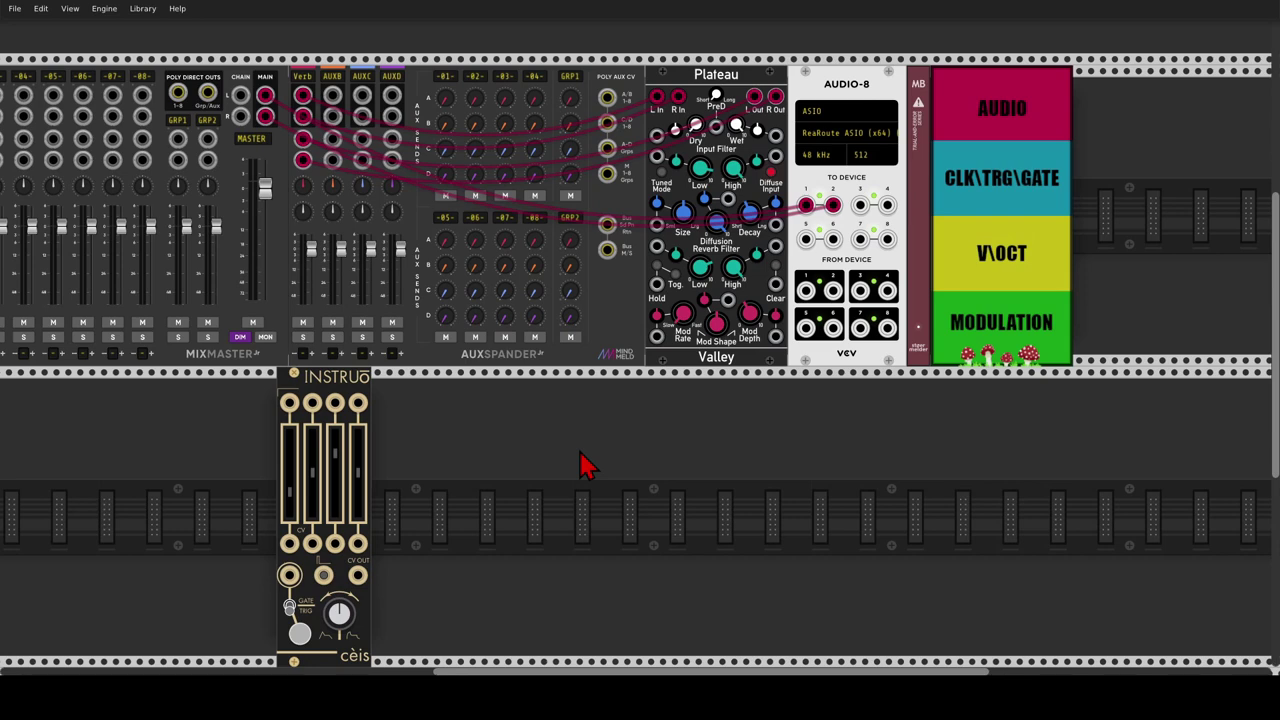
{"action": "left_click_drag", "start_coordinate": [474, 509], "coordinate": [900, 369]}
{"action": "scroll", "coordinate": [458, 373], "scroll_direction": "up", "scroll_amount": 2}
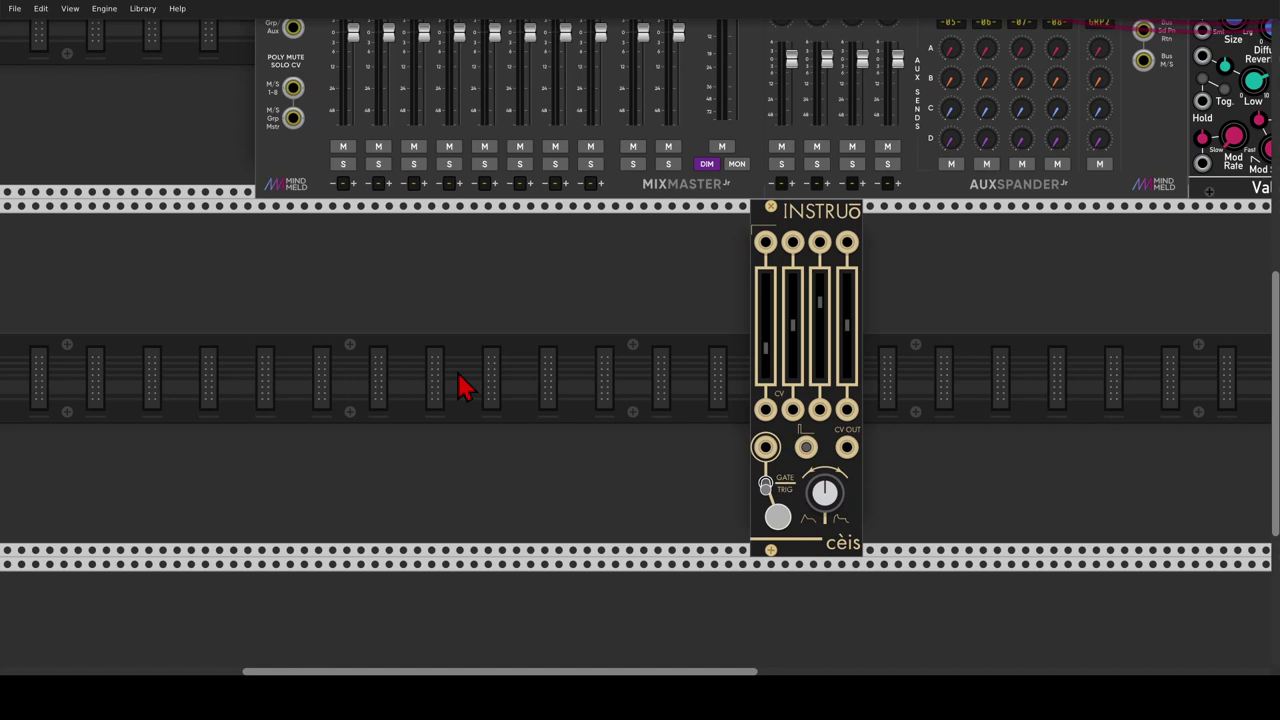
{"action": "right_click", "coordinate": [458, 375]}
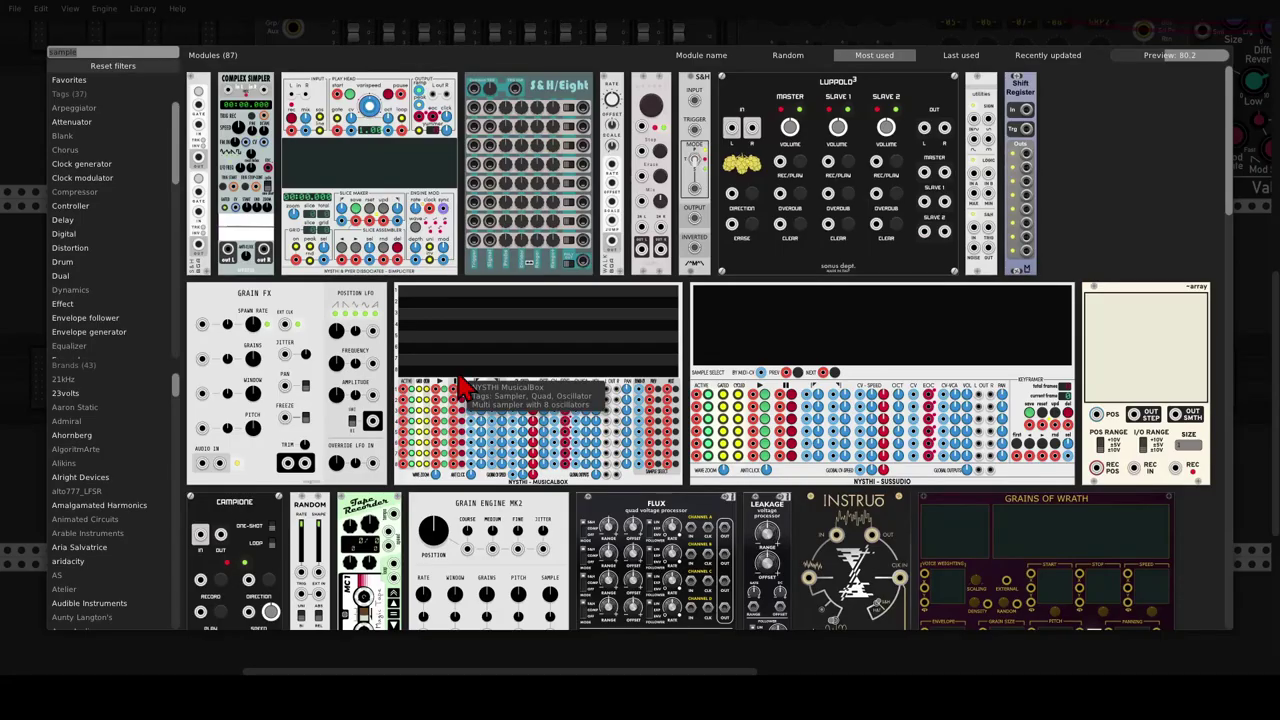
{"action": "type", "text": "ad"}
{"action": "left_click_drag", "start_coordinate": [192, 87], "coordinate": [340, 283]}
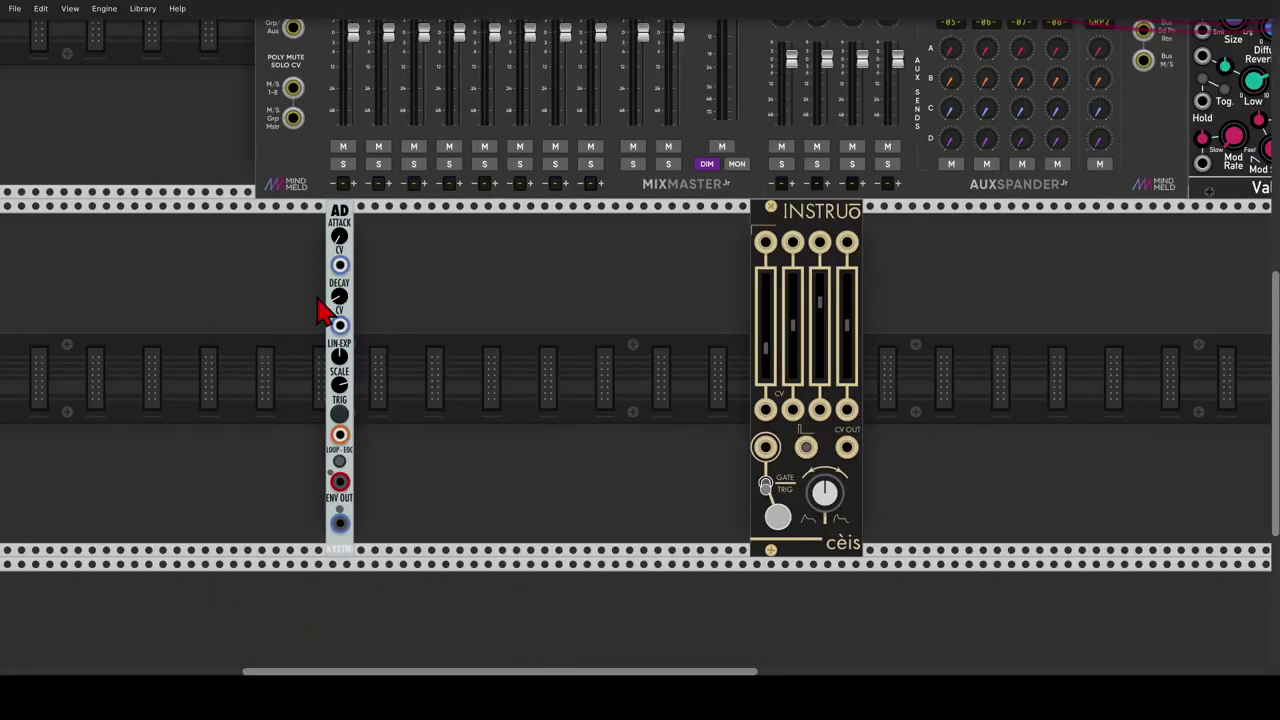
{"action": "scroll", "coordinate": [337, 528], "scroll_direction": "up", "scroll_amount": 2}
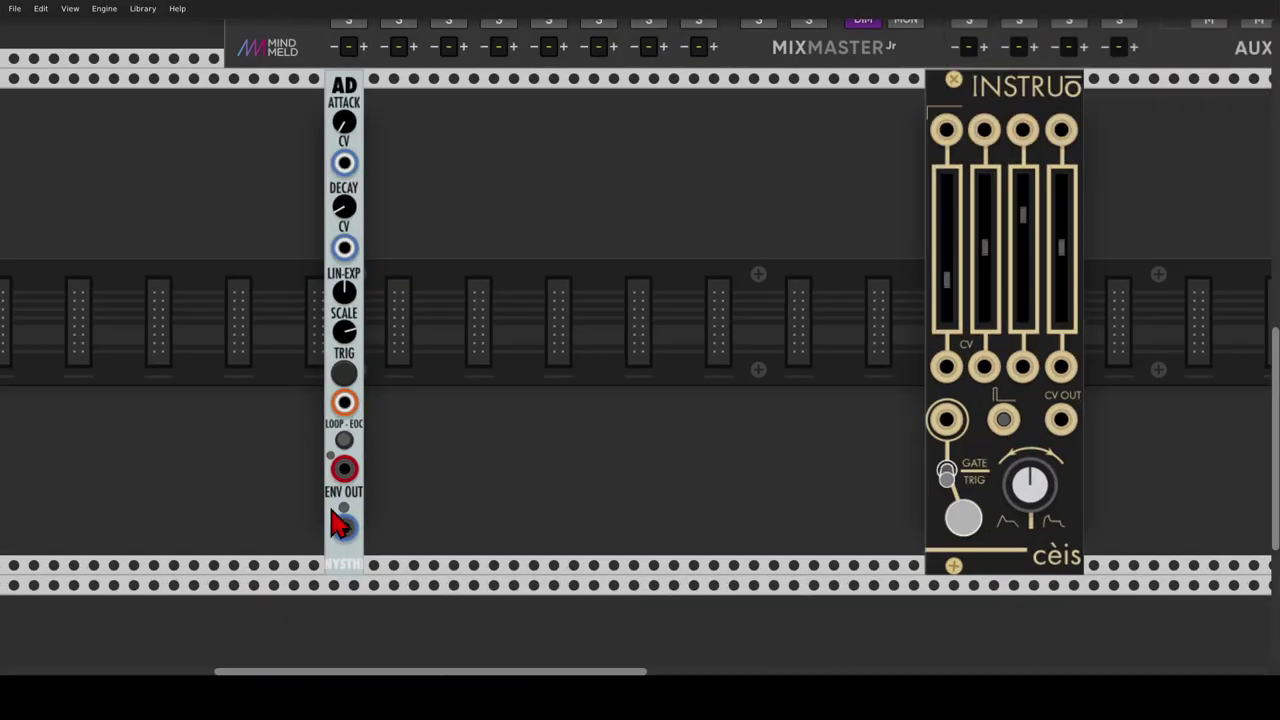
{"action": "left_click", "coordinate": [343, 441]}
Add a VCV Scope beside the AD, patch ENV OUT to its X input, and set its time to about 215 ms/div.
{"action": "right_click", "coordinate": [478, 376]}
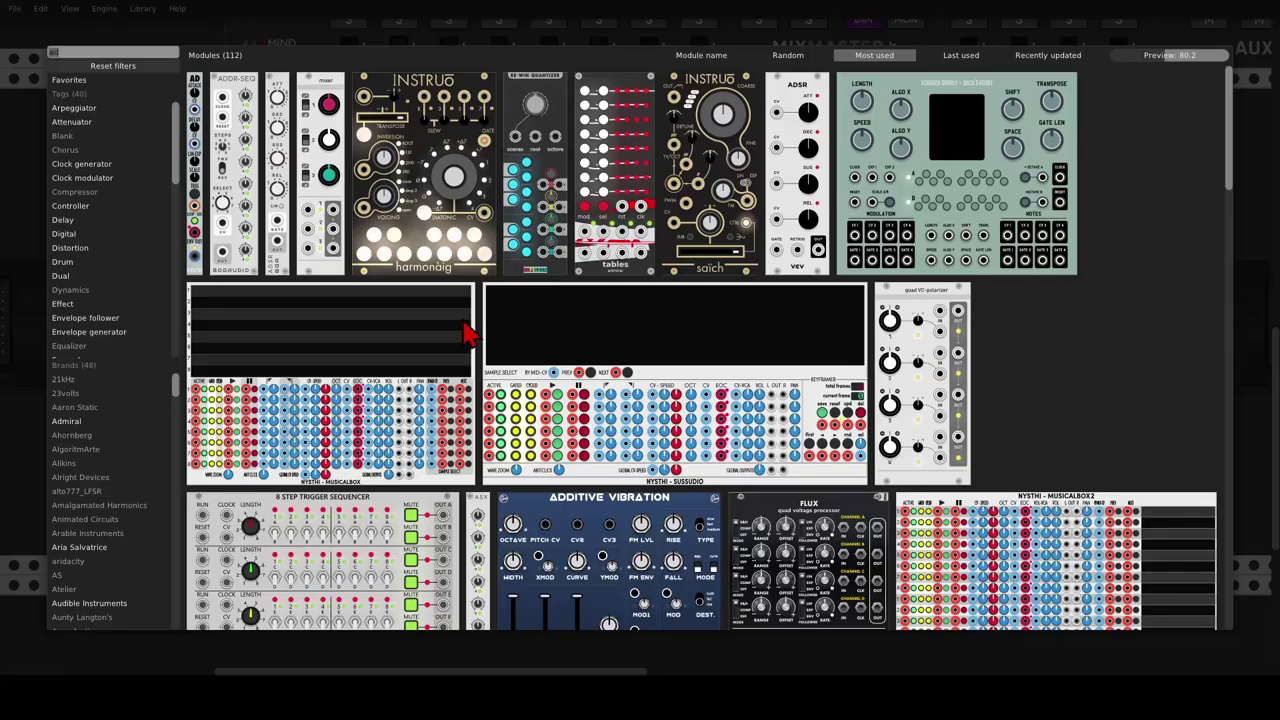
{"action": "type", "text": "scope"}
{"action": "left_click", "coordinate": [238, 170]}
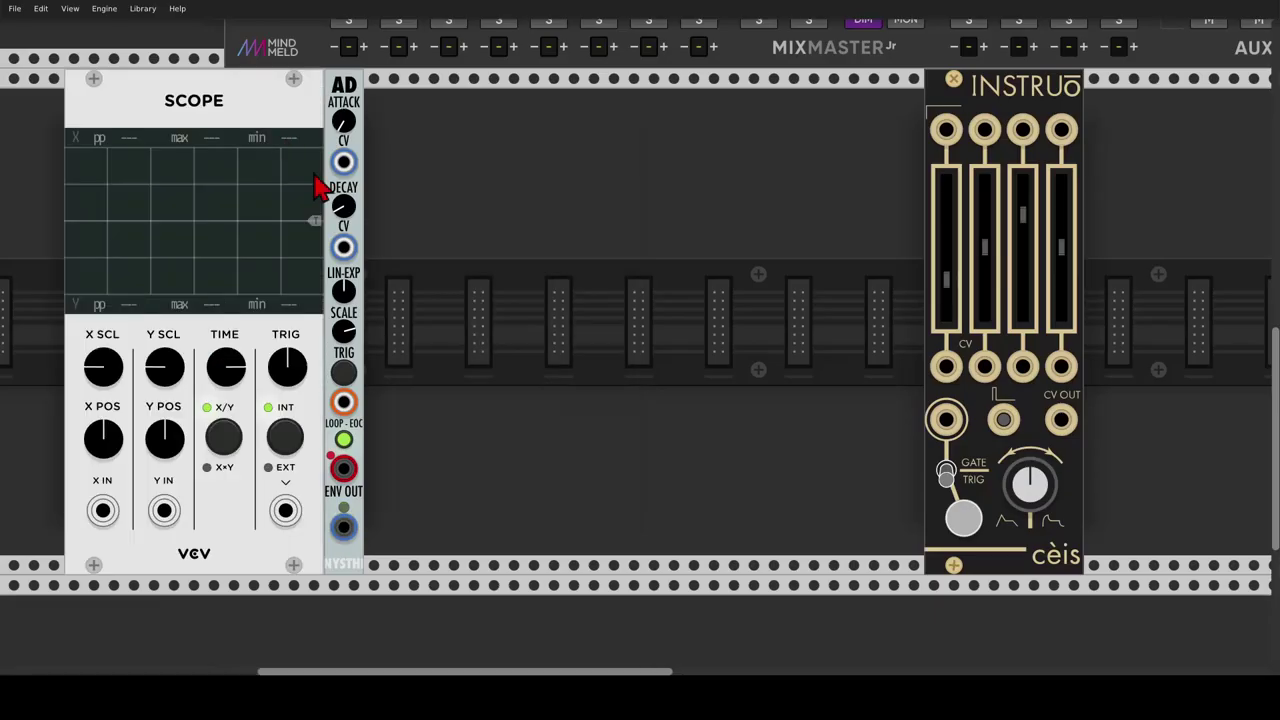
{"action": "left_click_drag", "start_coordinate": [343, 530], "coordinate": [403, 511]}
{"action": "mouse_move", "coordinate": [525, 368]}
{"action": "left_mouse_down"}
{"action": "mouse_move", "coordinate": [525, 388]}
{"action": "mouse_move", "coordinate": [541, 370]}
{"action": "left_mouse_up"}
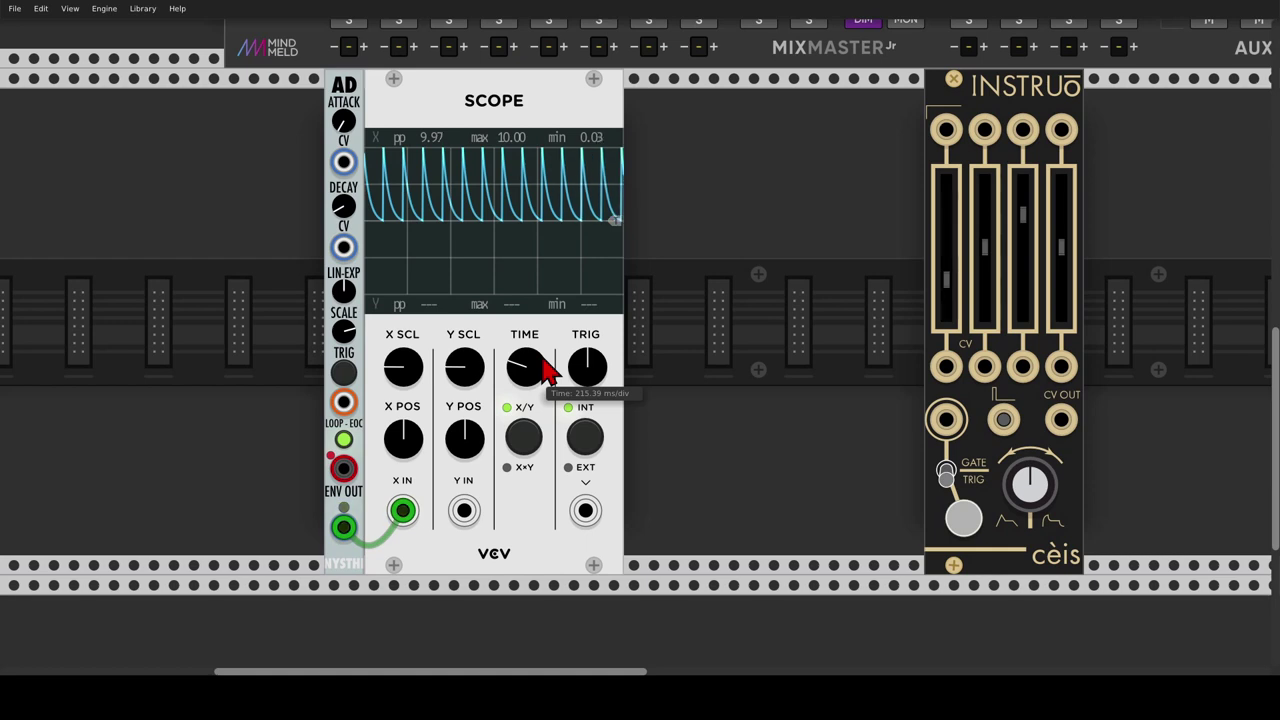
Add a Bogaudio S&H module beside the AD and reduce its normal range to a smaller unipolar voltage range.
{"action": "right_click", "coordinate": [308, 298]}
{"action": "type", "text": "sample"}
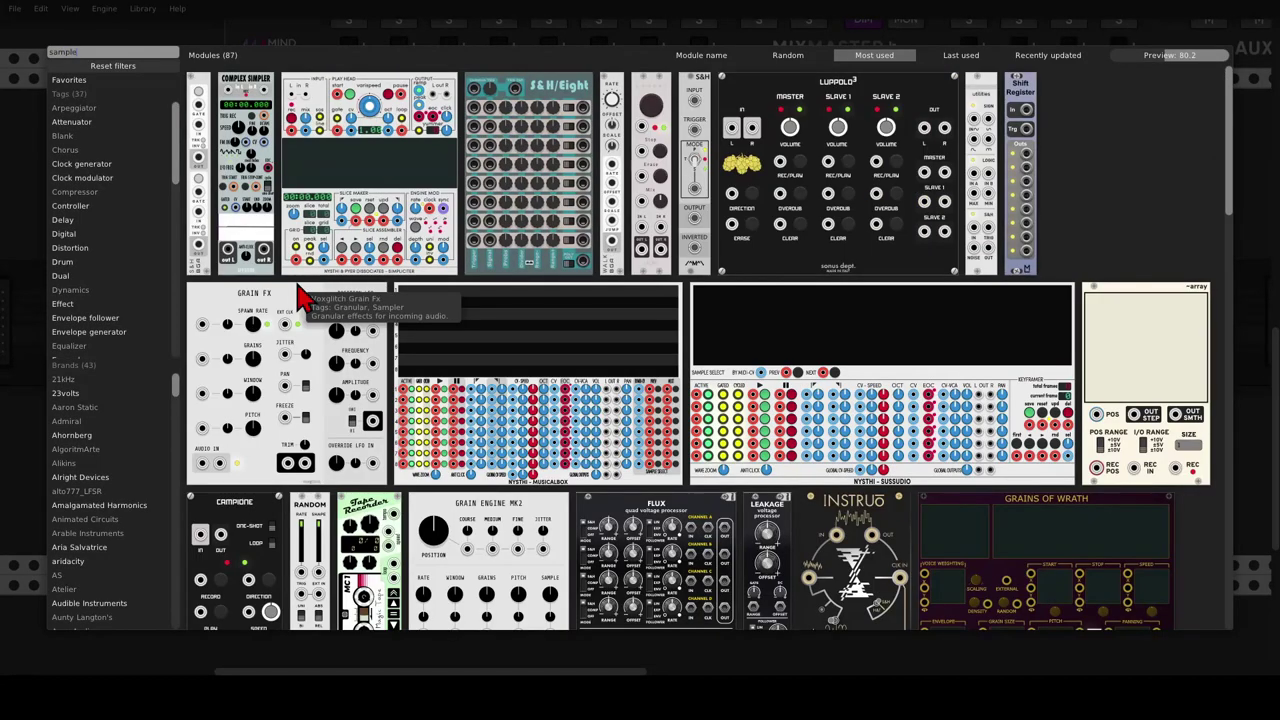
{"action": "left_click_drag", "start_coordinate": [186, 109], "coordinate": [255, 172]}
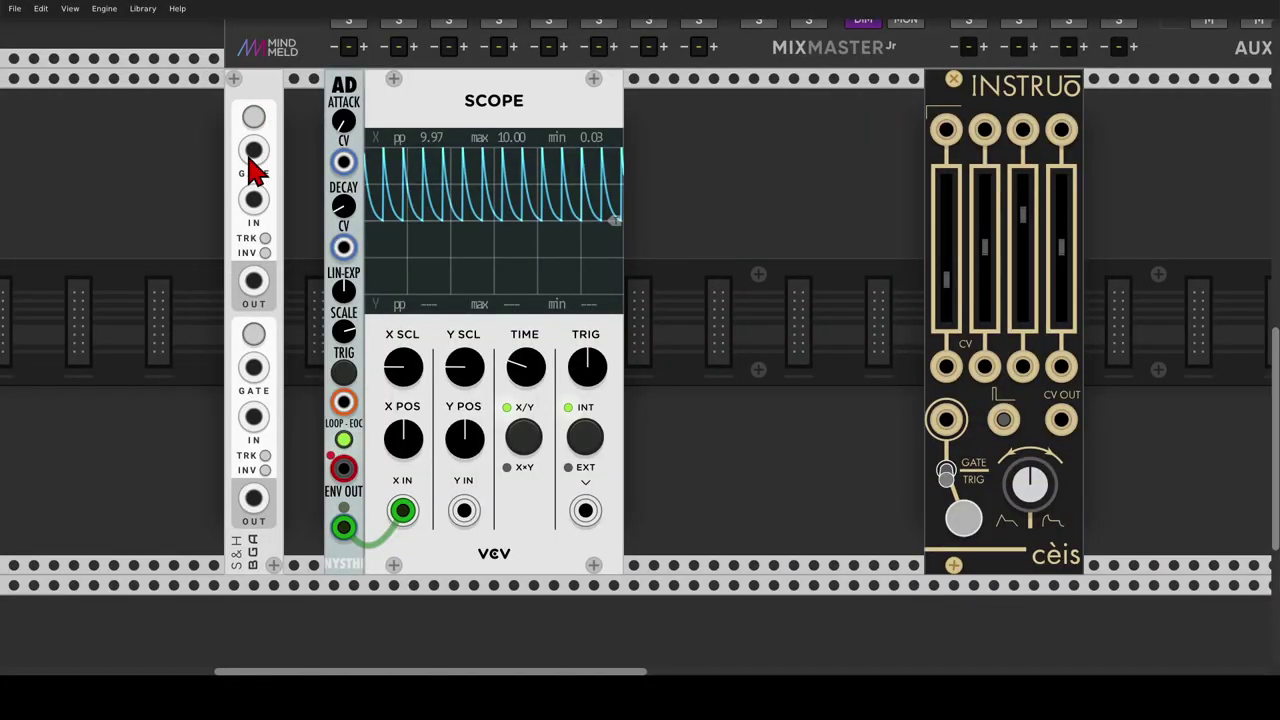
{"action": "right_click", "coordinate": [246, 99]}
{"action": "mouse_move", "coordinate": [253, 287]}
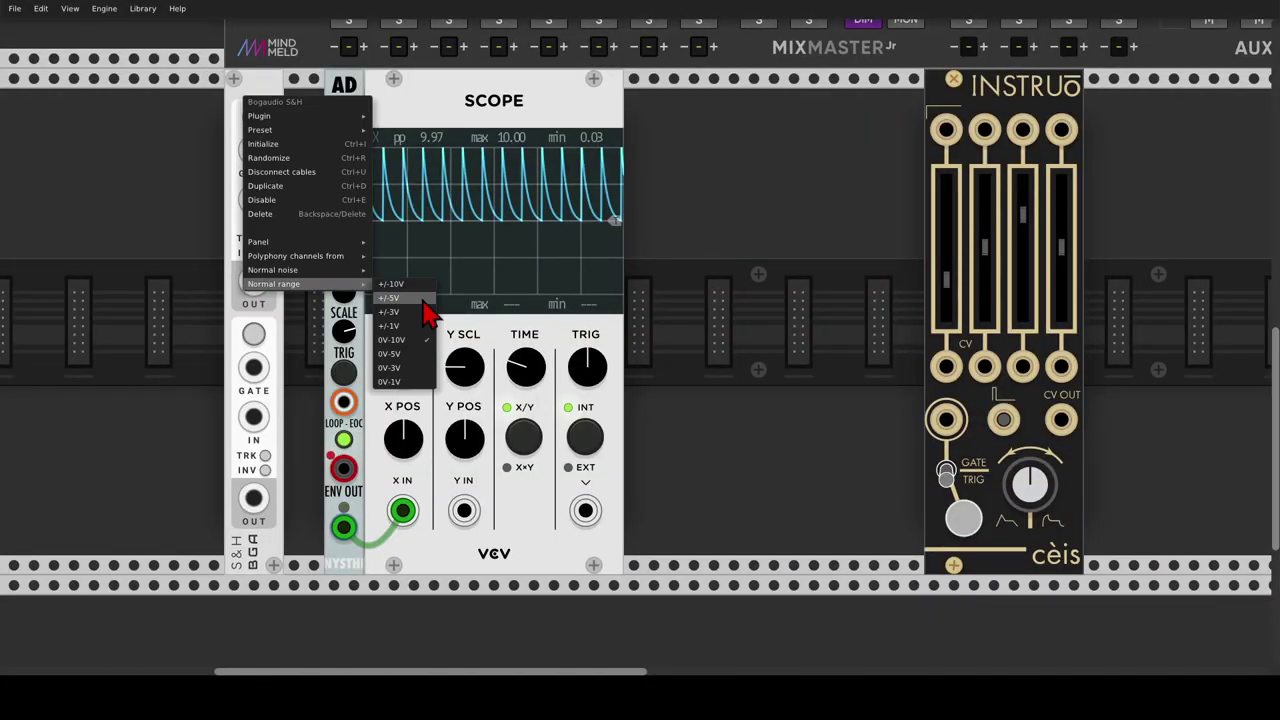
{"action": "left_click", "coordinate": [410, 364]}
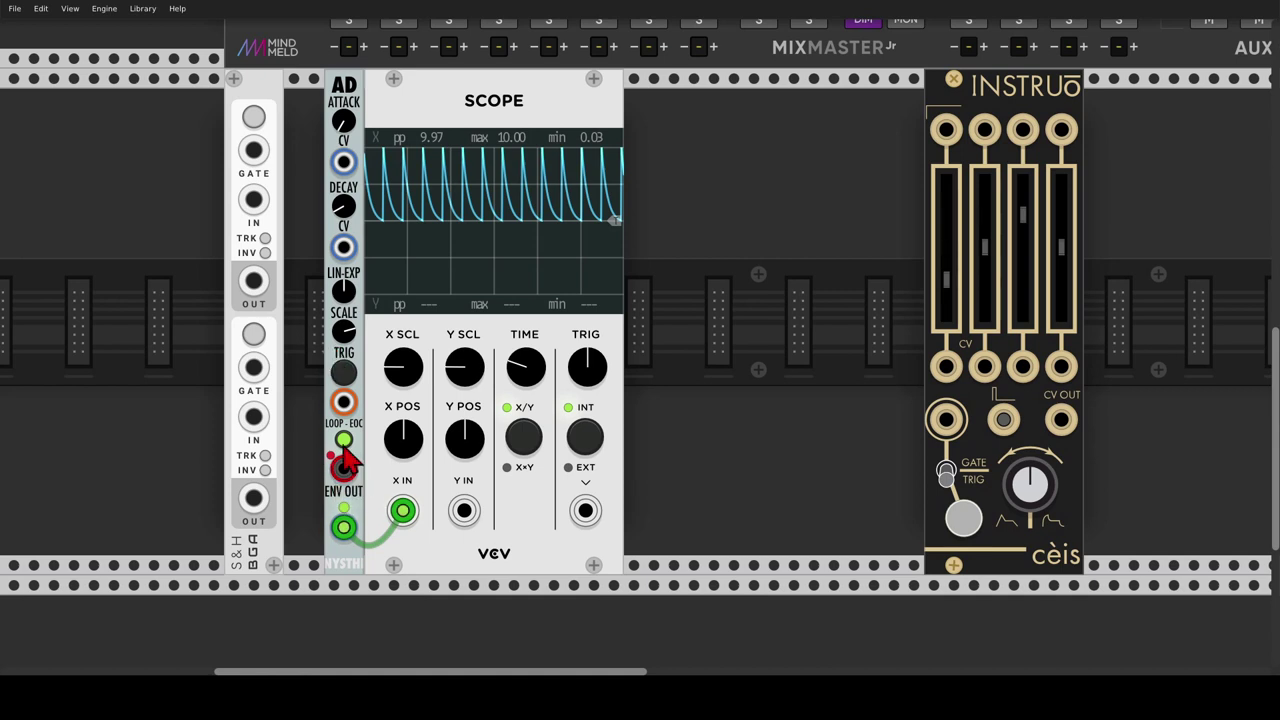
Patch the AD's EOC to the upper S&H gate, the two S&H outputs to attack and decay CV, and lengthen the scope's time window.
{"action": "left_click_drag", "start_coordinate": [344, 464], "coordinate": [264, 170]}
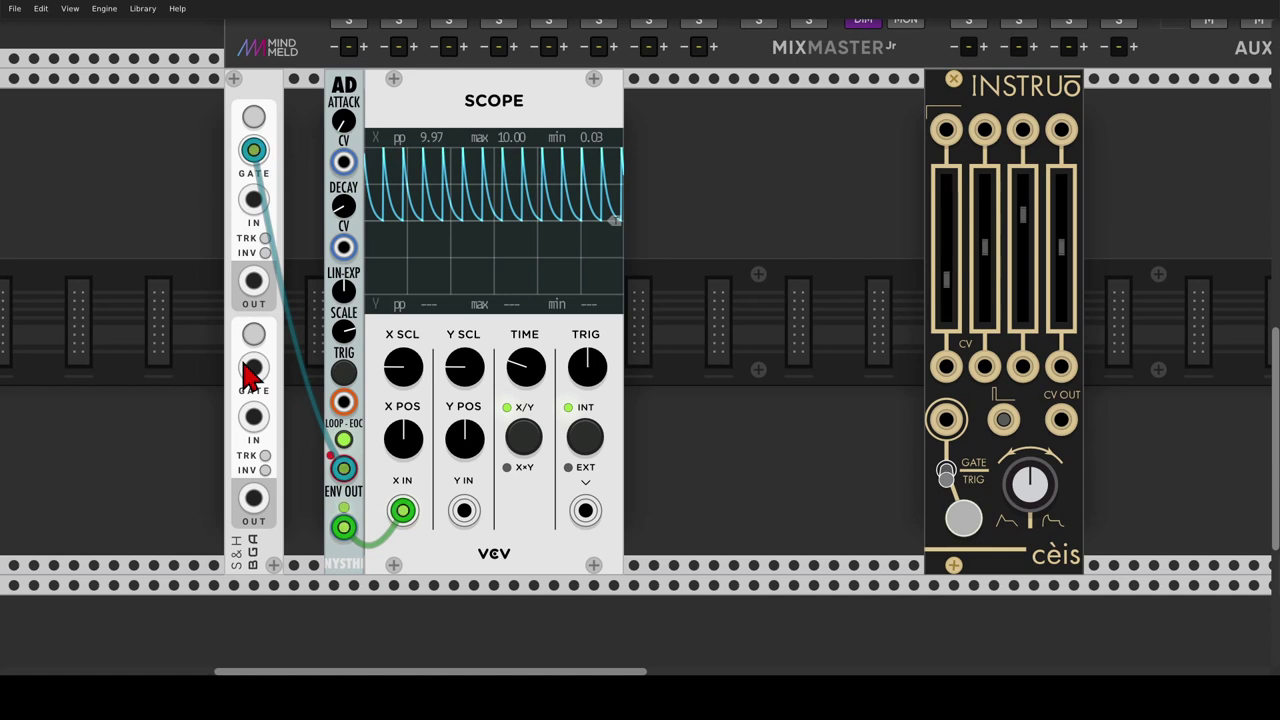
{"action": "mouse_move", "coordinate": [245, 363]}
{"action": "left_mouse_down"}
{"action": "mouse_move", "coordinate": [250, 285]}
{"action": "mouse_move", "coordinate": [309, 183]}
{"action": "mouse_move", "coordinate": [343, 162]}
{"action": "left_mouse_up"}
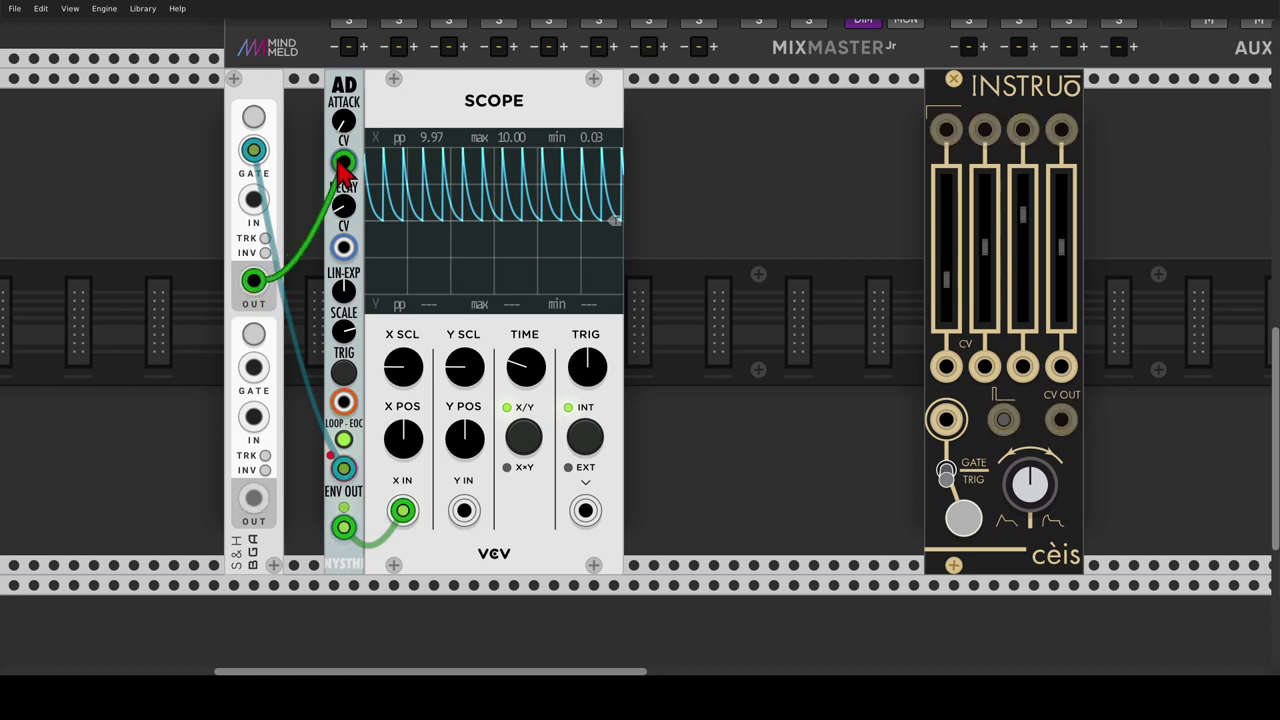
{"action": "left_click_drag", "start_coordinate": [254, 500], "coordinate": [343, 248]}
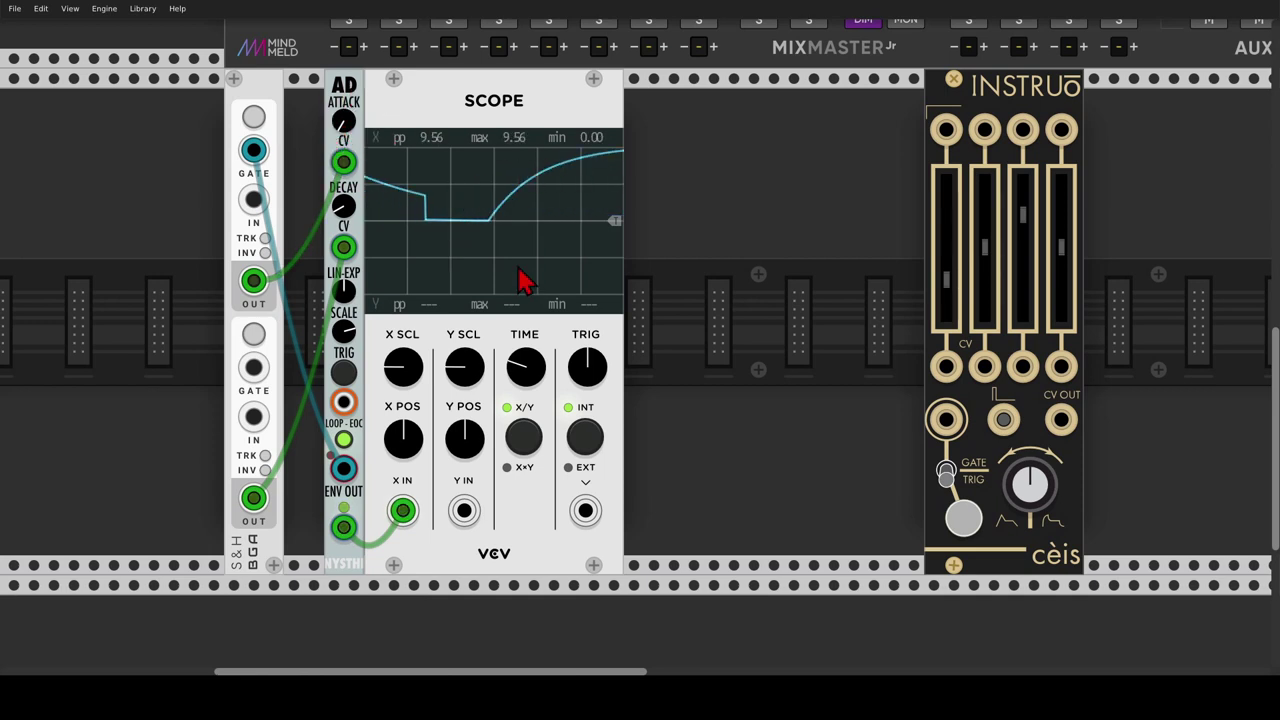
{"action": "left_click_drag", "start_coordinate": [525, 368], "coordinate": [525, 392]}
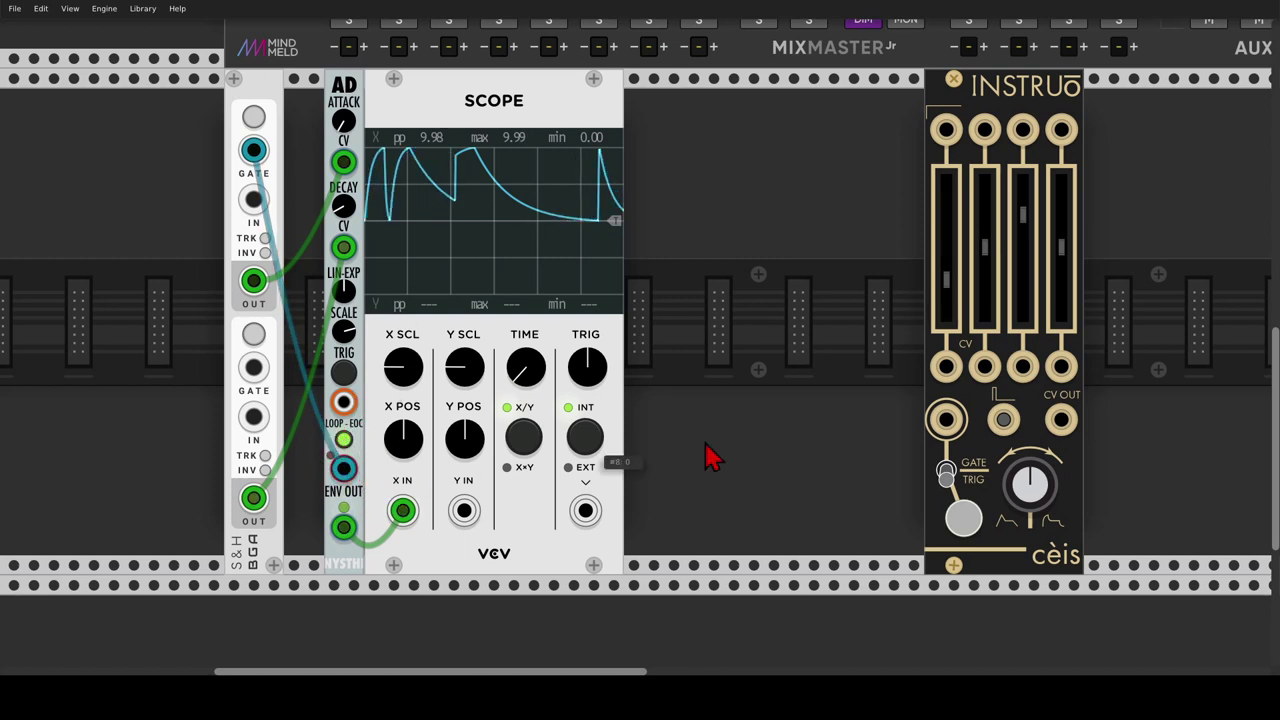
Patch the AD's EOC to the cèis gate input and move cèis near the scope, leaving a gap between them.
{"action": "left_click_drag", "start_coordinate": [946, 419], "coordinate": [343, 468]}
{"action": "left_click_drag", "start_coordinate": [993, 110], "coordinate": [693, 112]}
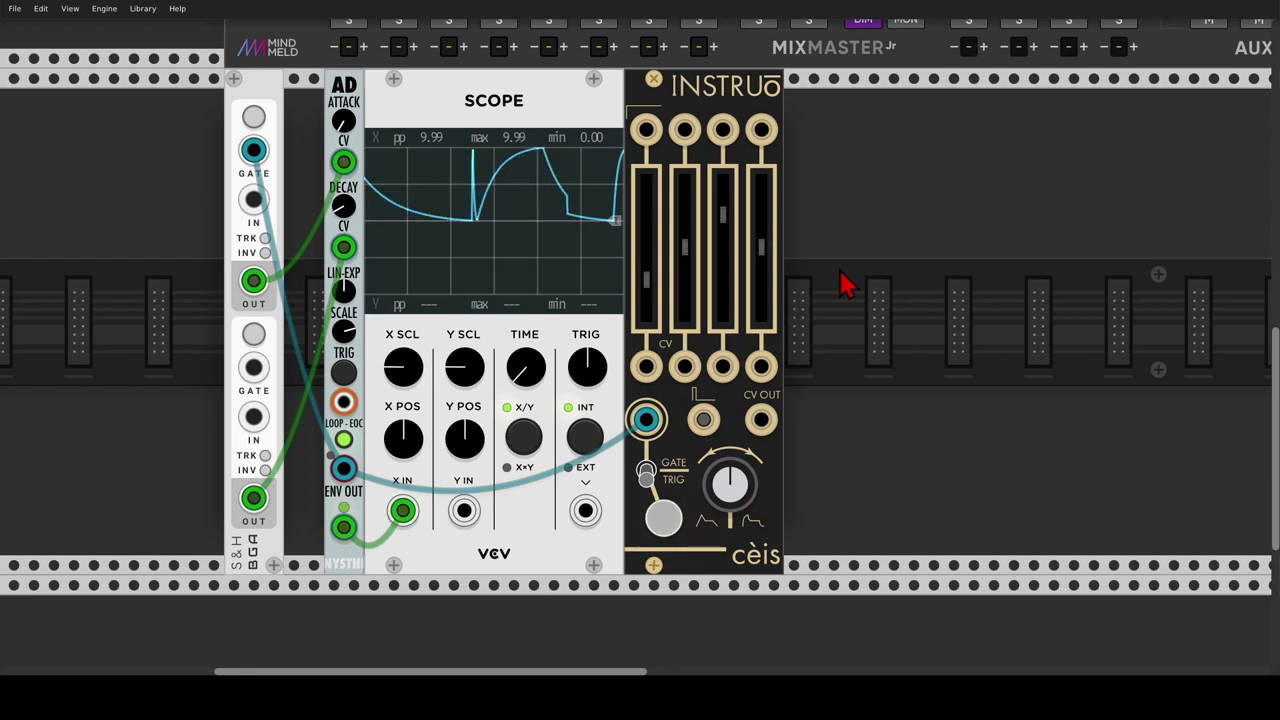
{"action": "left_click_drag", "start_coordinate": [689, 100], "coordinate": [869, 118]}
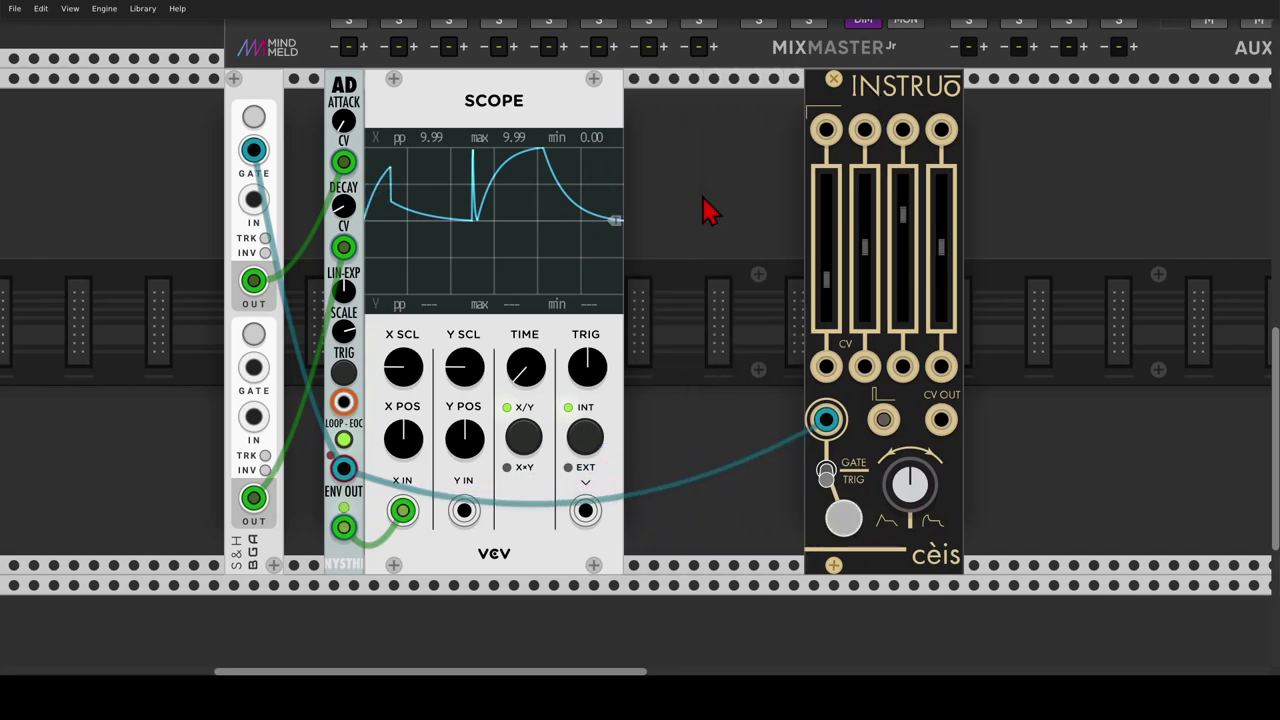
Add a CHANCES module beside the scope, reroute the EOC cable into its input, and patch output A to the cèis gate input.
{"action": "right_click", "coordinate": [705, 210]}
{"action": "type", "text": "chanc"}
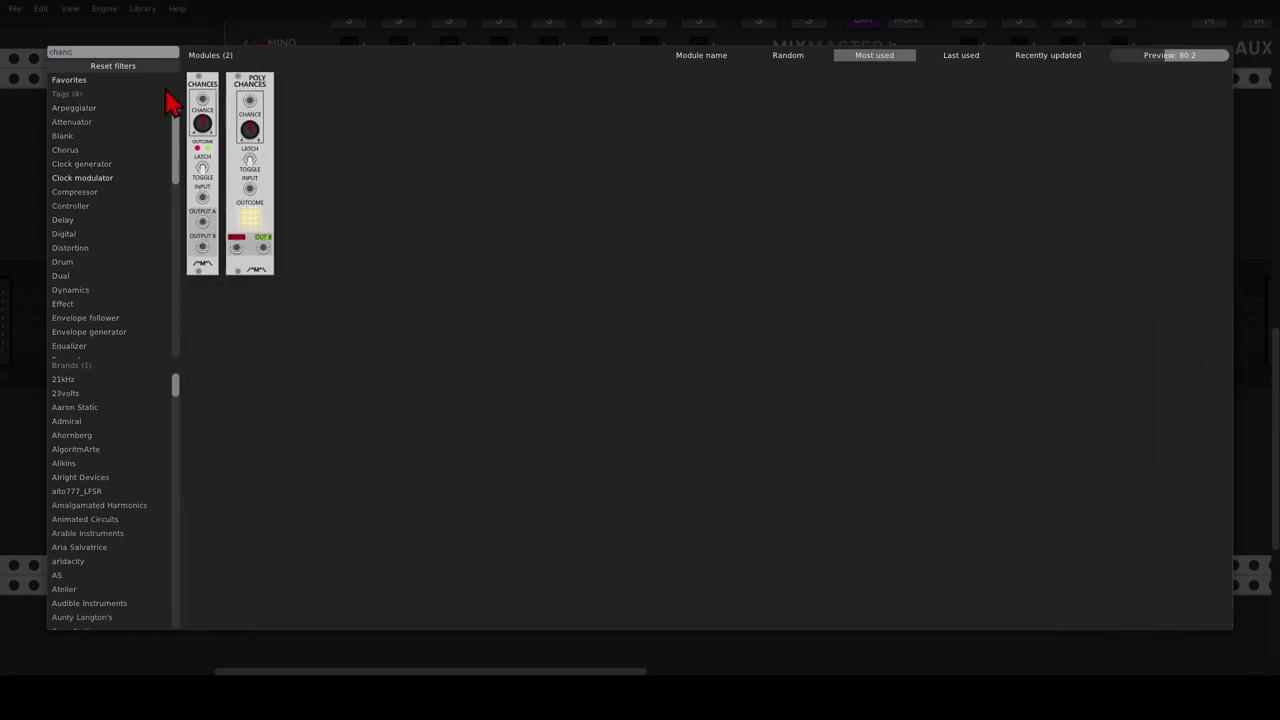
{"action": "left_click_drag", "start_coordinate": [202, 170], "coordinate": [672, 275]}
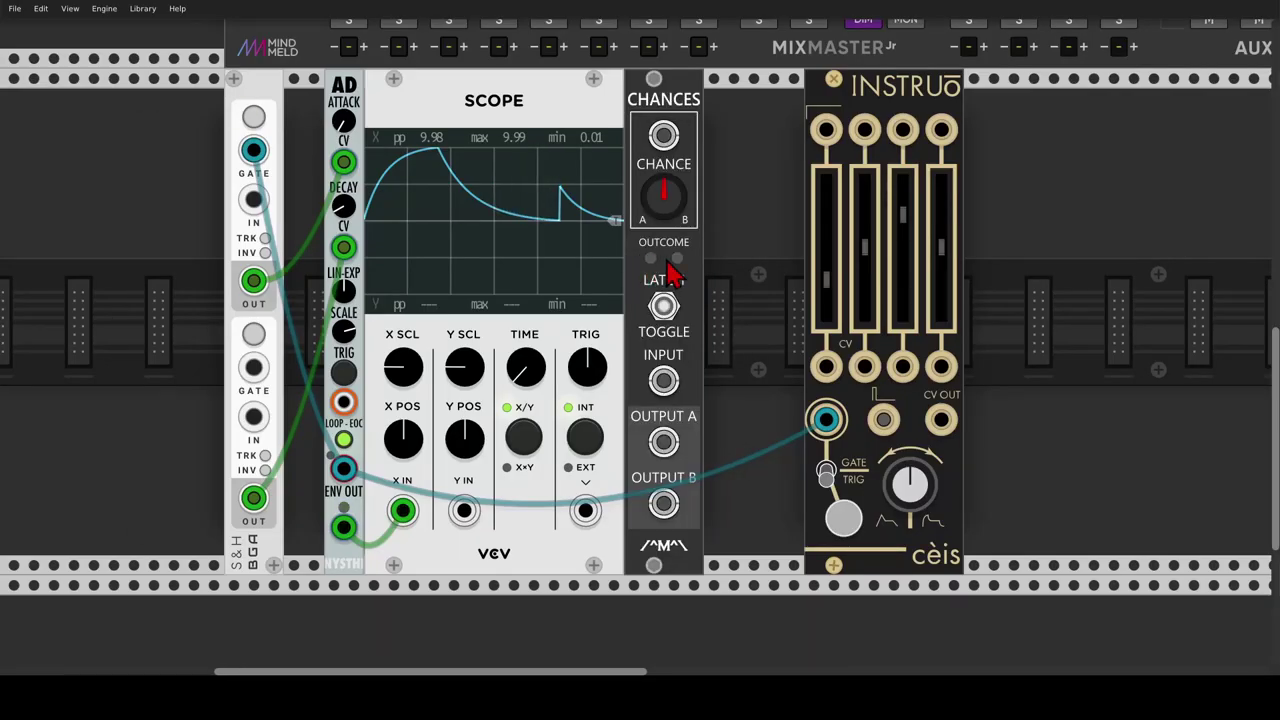
{"action": "left_click_drag", "start_coordinate": [826, 420], "coordinate": [663, 413]}
{"action": "scroll", "coordinate": [690, 385], "scroll_direction": "up", "scroll_amount": 1}
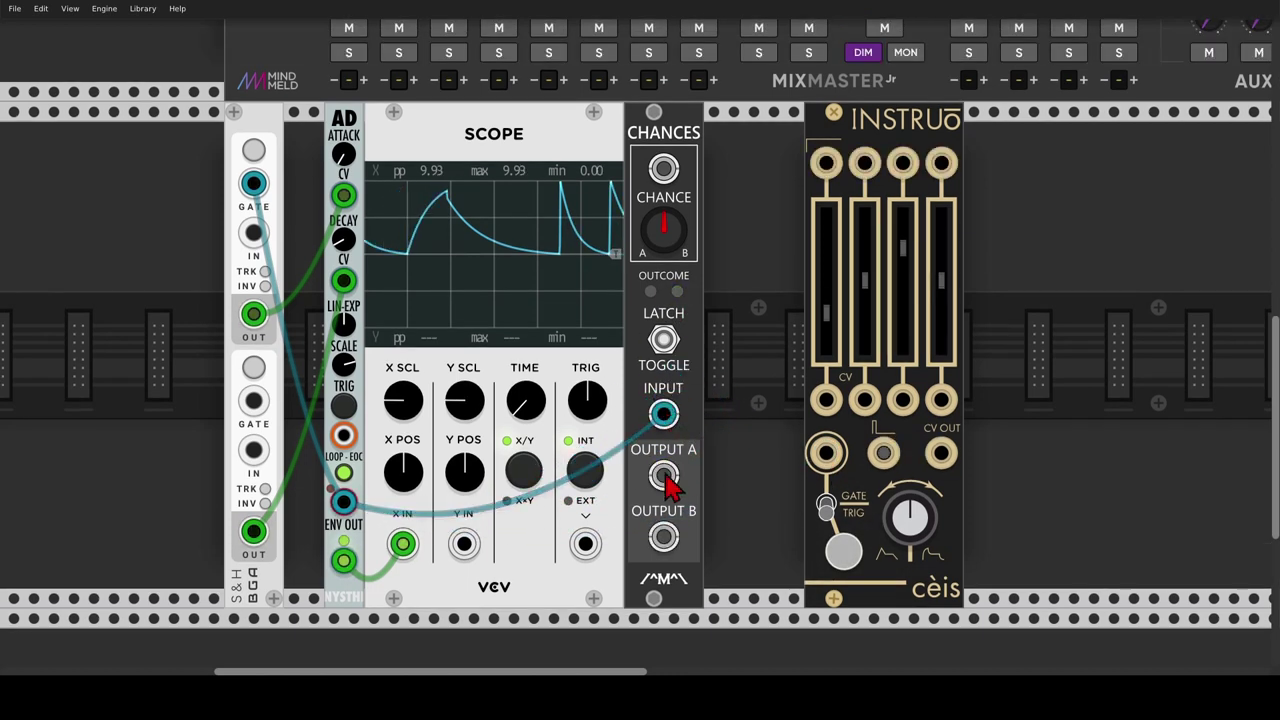
{"action": "left_click_drag", "start_coordinate": [663, 478], "coordinate": [826, 453]}
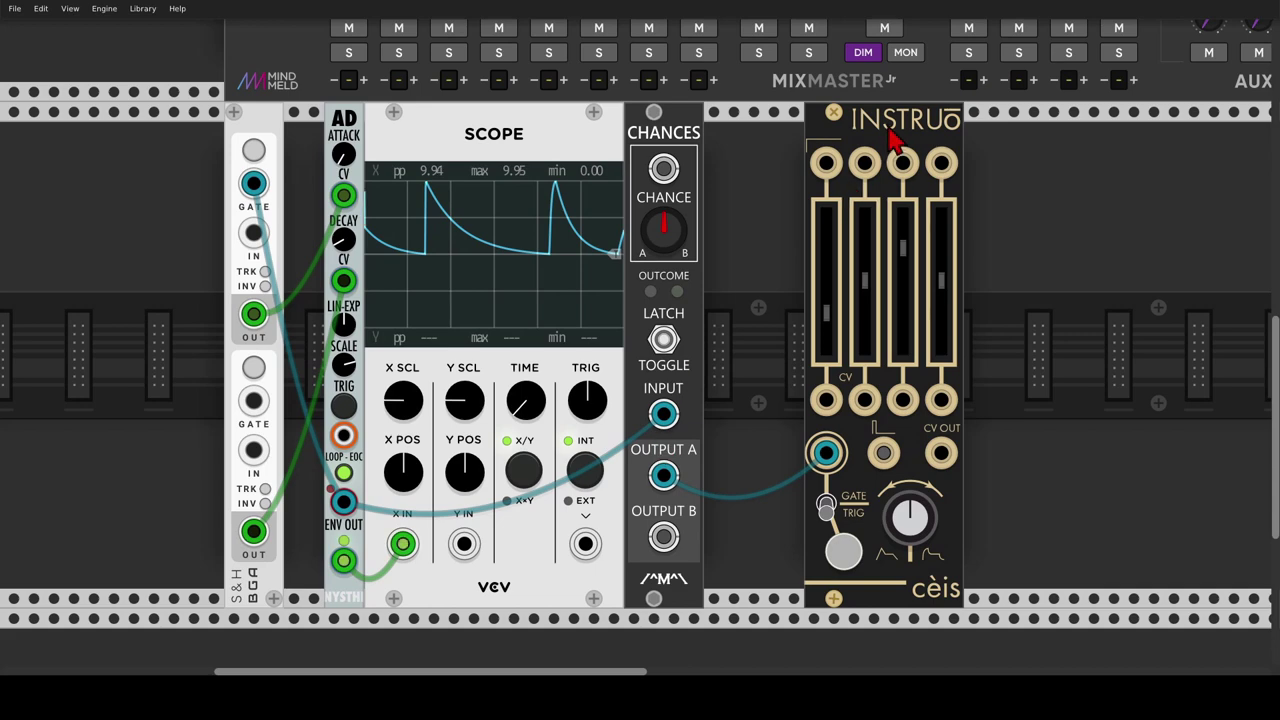
Move cèis against CHANCES, duplicate the scope to its other side, and patch the cèis CV OUT to the duplicate's X input.
{"action": "left_click_drag", "start_coordinate": [895, 140], "coordinate": [738, 140]}
{"action": "key", "text": "ctrl+d"}
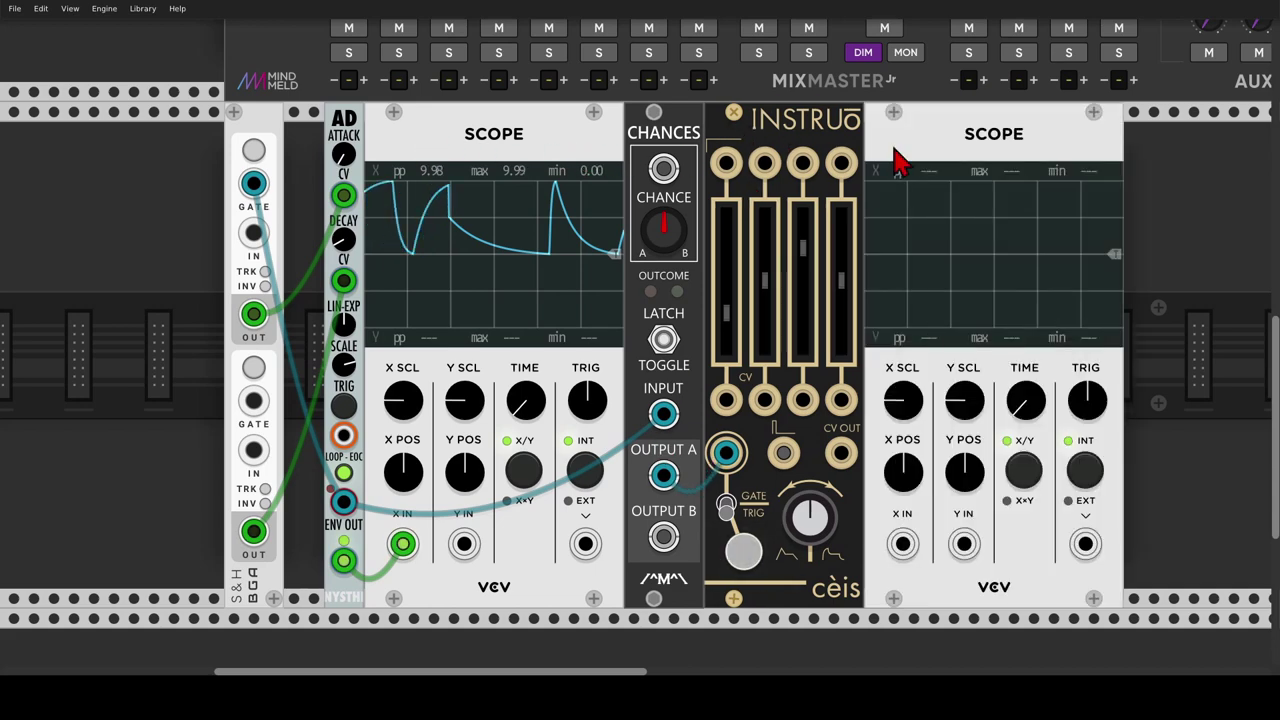
{"action": "scroll", "coordinate": [897, 163], "scroll_direction": "right", "scroll_amount": 4}
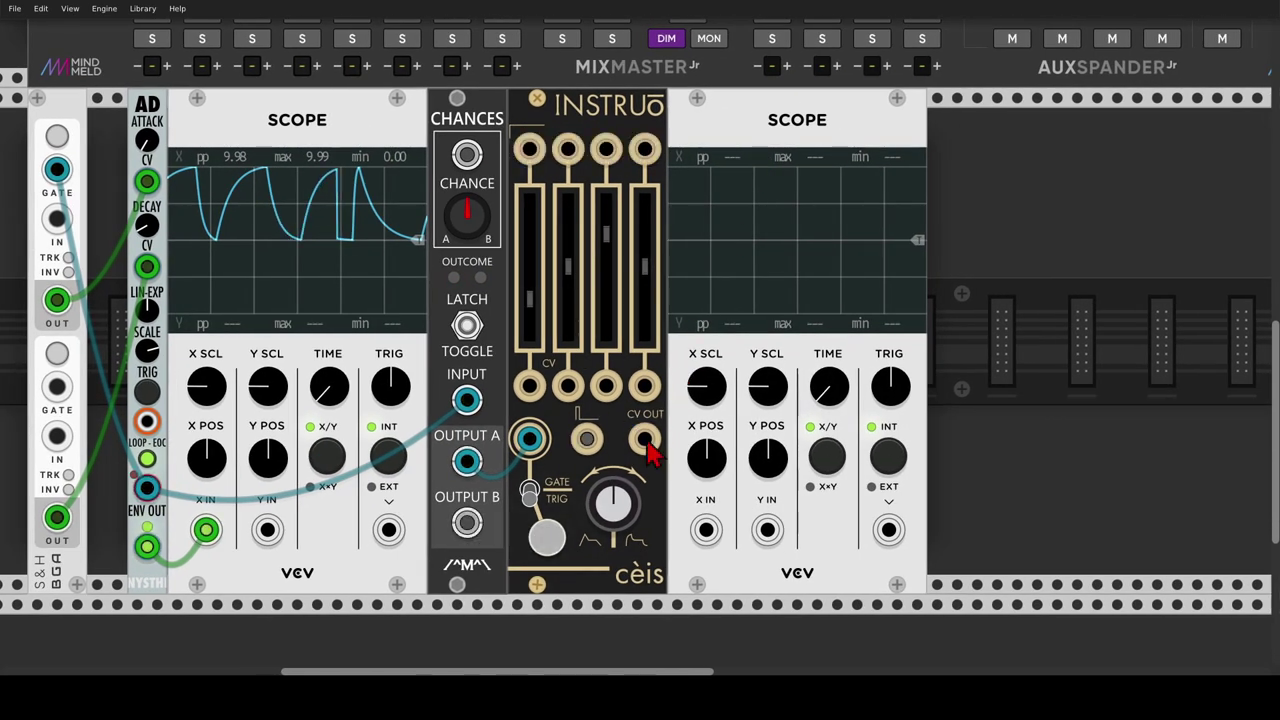
{"action": "left_click_drag", "start_coordinate": [645, 440], "coordinate": [706, 530]}
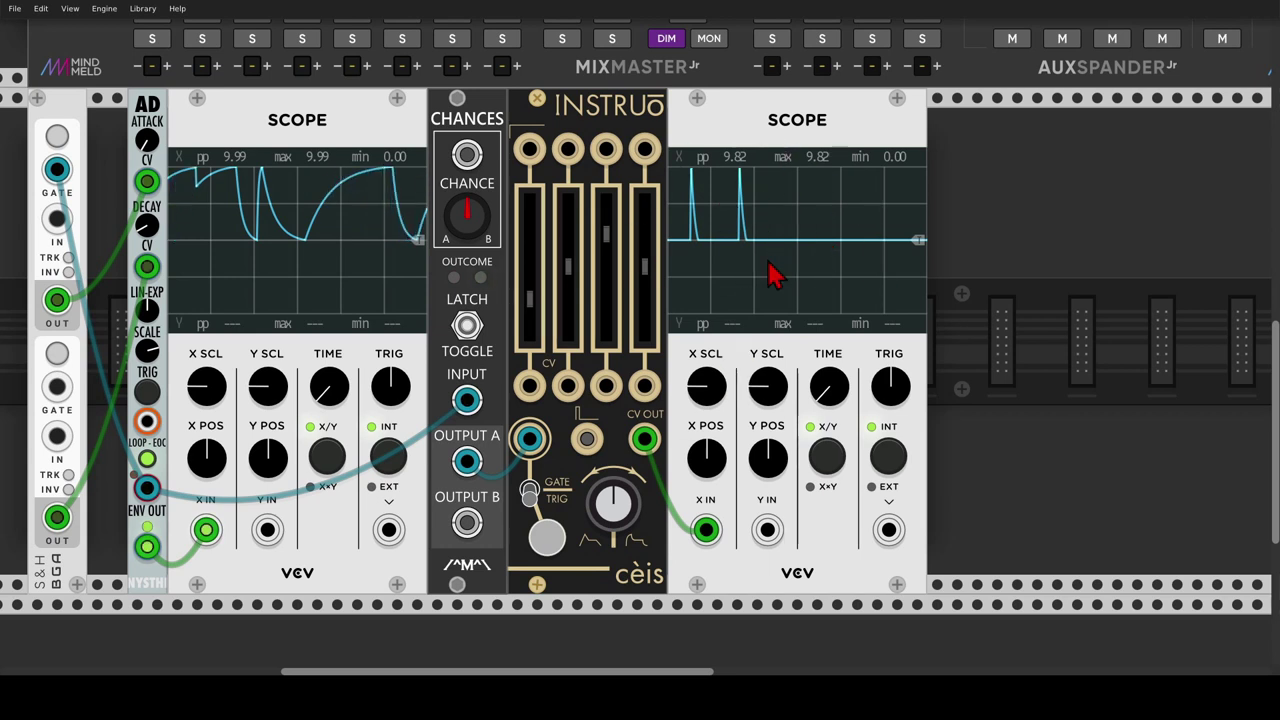
Switch CHANCES to latch mode and flip the cèis Gate/Trigger toggle to GATE.
{"action": "left_click", "coordinate": [466, 326]}
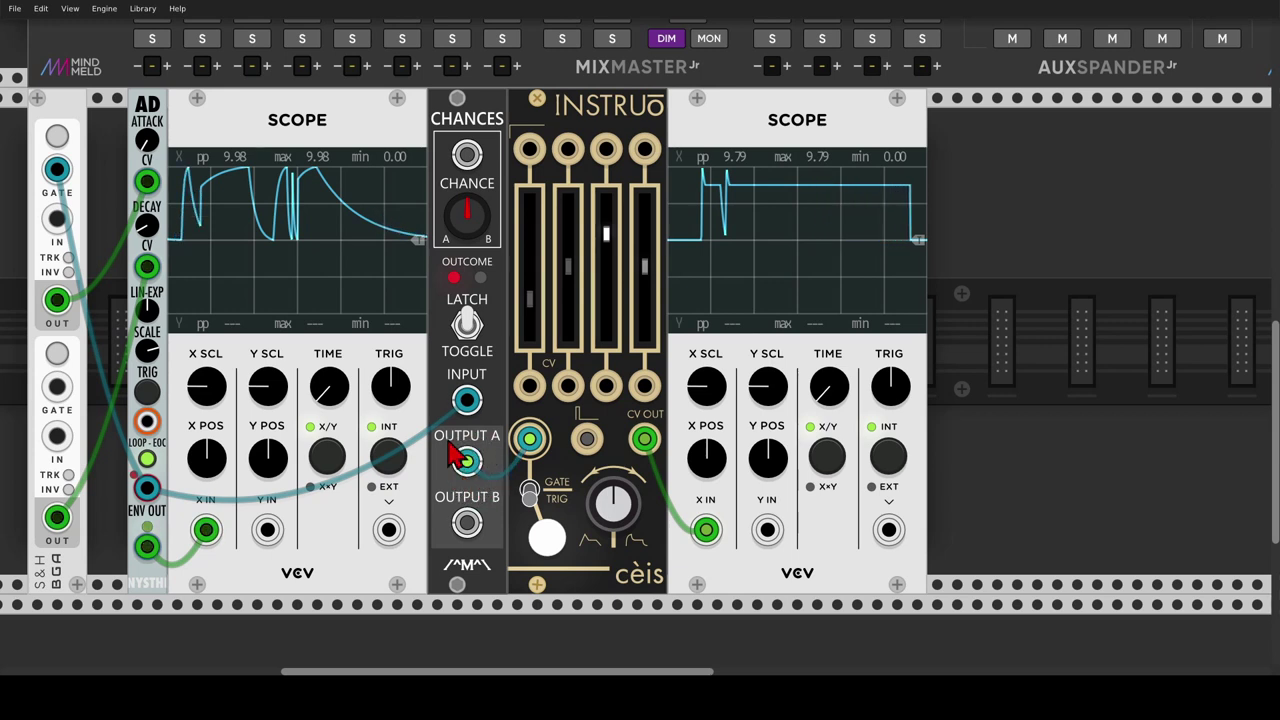
{"action": "left_click", "coordinate": [531, 492]}
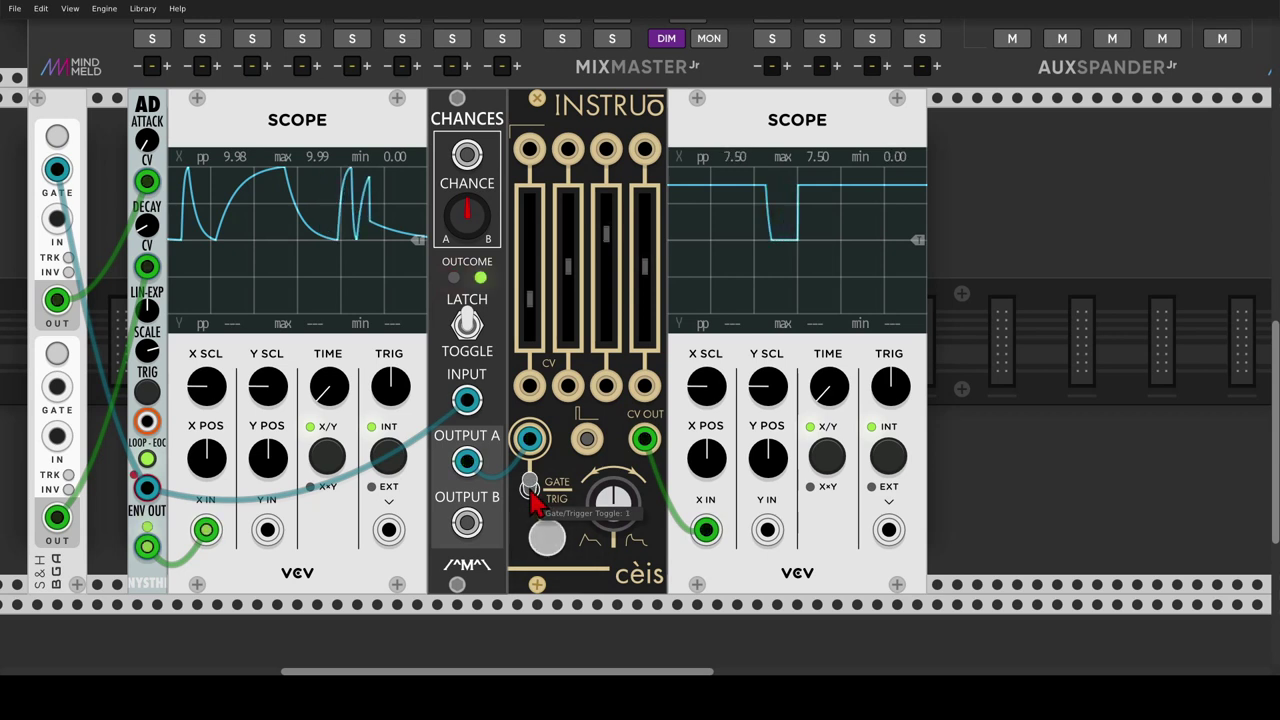
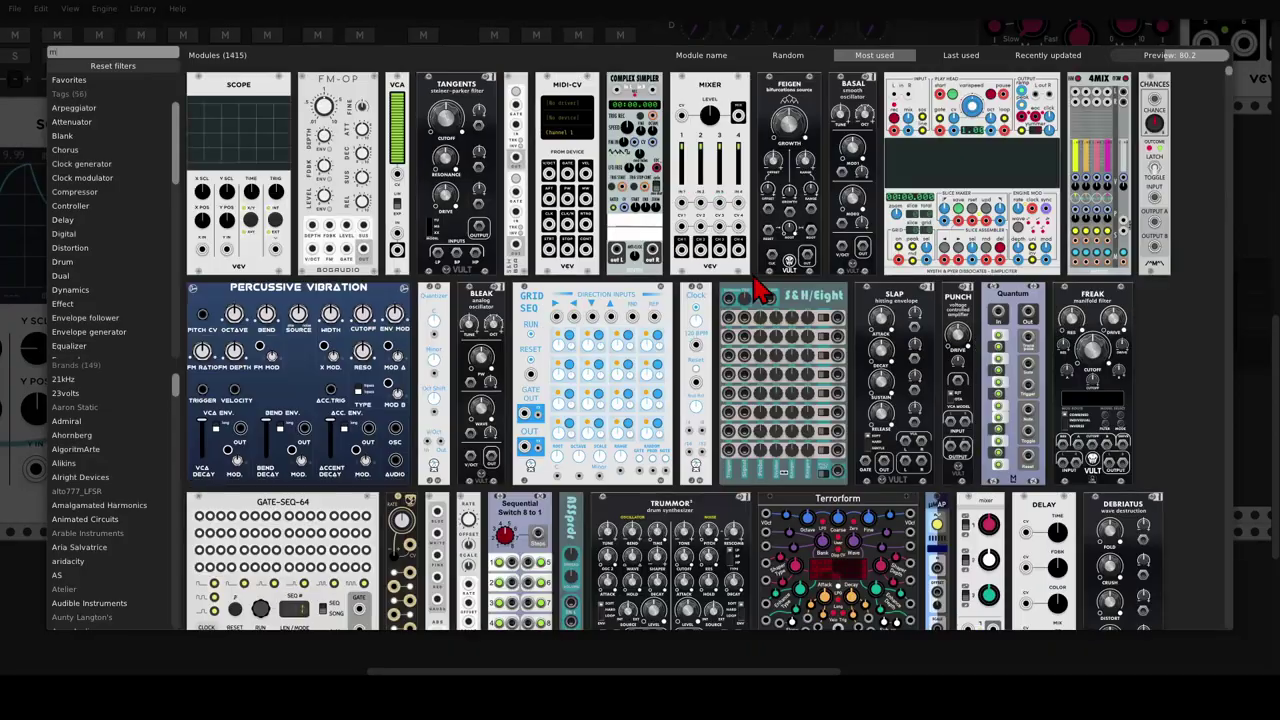
Add a VCV Mixer beside the Tš-L oscillator and patch four of the oscillator's outputs to mixer inputs 1 to 4.
{"action": "left_click", "coordinate": [228, 116]}
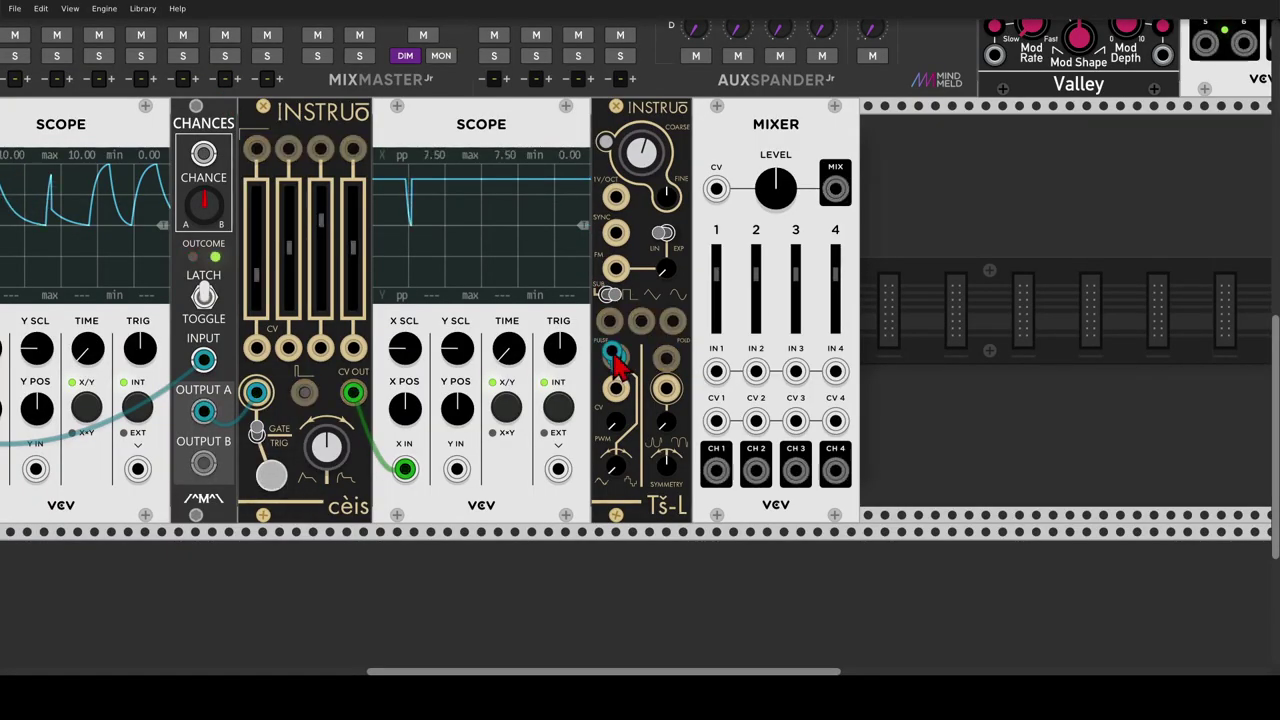
{"action": "left_click_drag", "start_coordinate": [617, 356], "coordinate": [742, 372]}
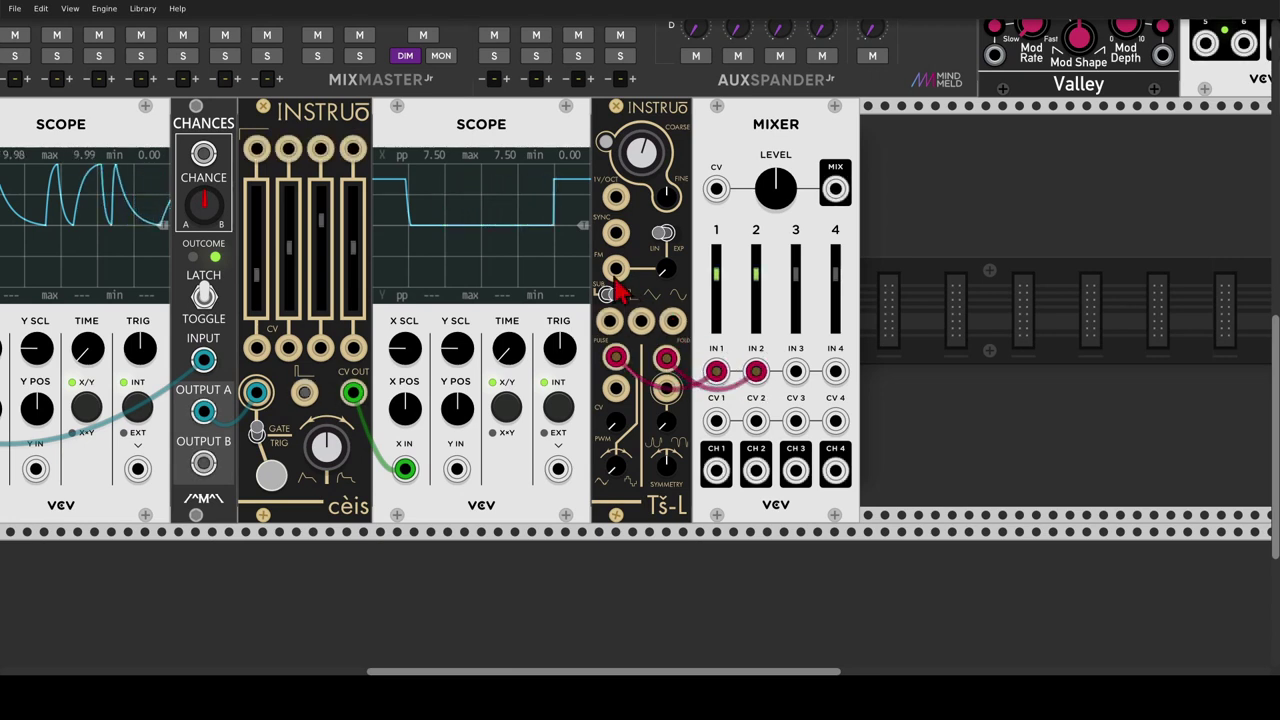
{"action": "left_click_drag", "start_coordinate": [609, 320], "coordinate": [795, 372]}
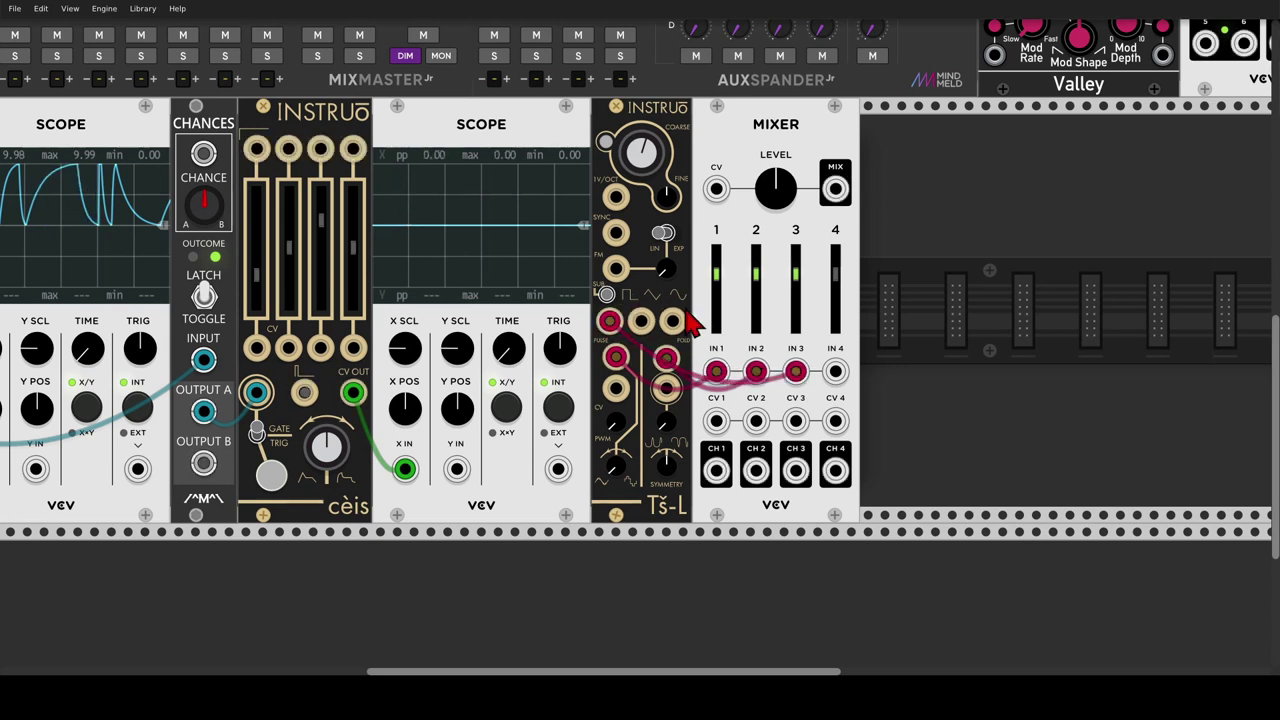
{"action": "left_click_drag", "start_coordinate": [641, 320], "coordinate": [834, 374]}
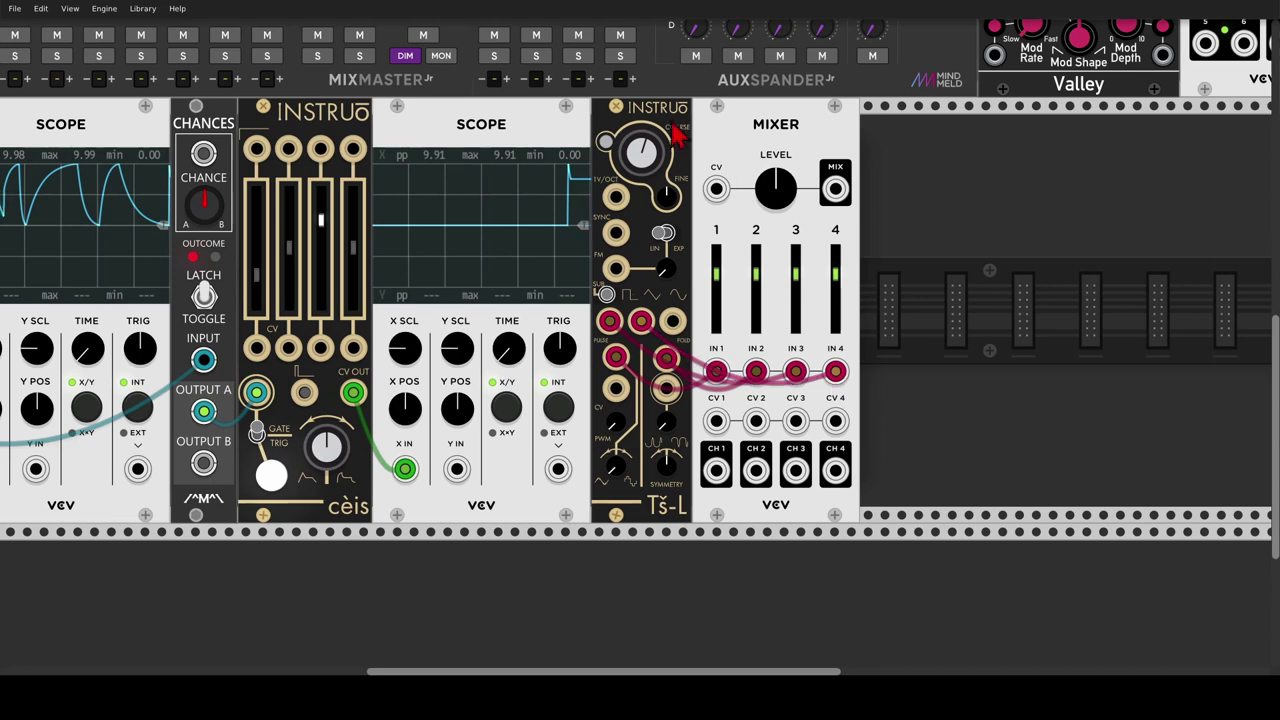
Make room for an øchd module beside the Tš-L oscillator and patch two of its outputs to the oscillator's pulse-width and wavefold CV inputs.
{"action": "left_click_drag", "start_coordinate": [671, 150], "coordinate": [755, 152]}
{"action": "right_click", "coordinate": [660, 190]}
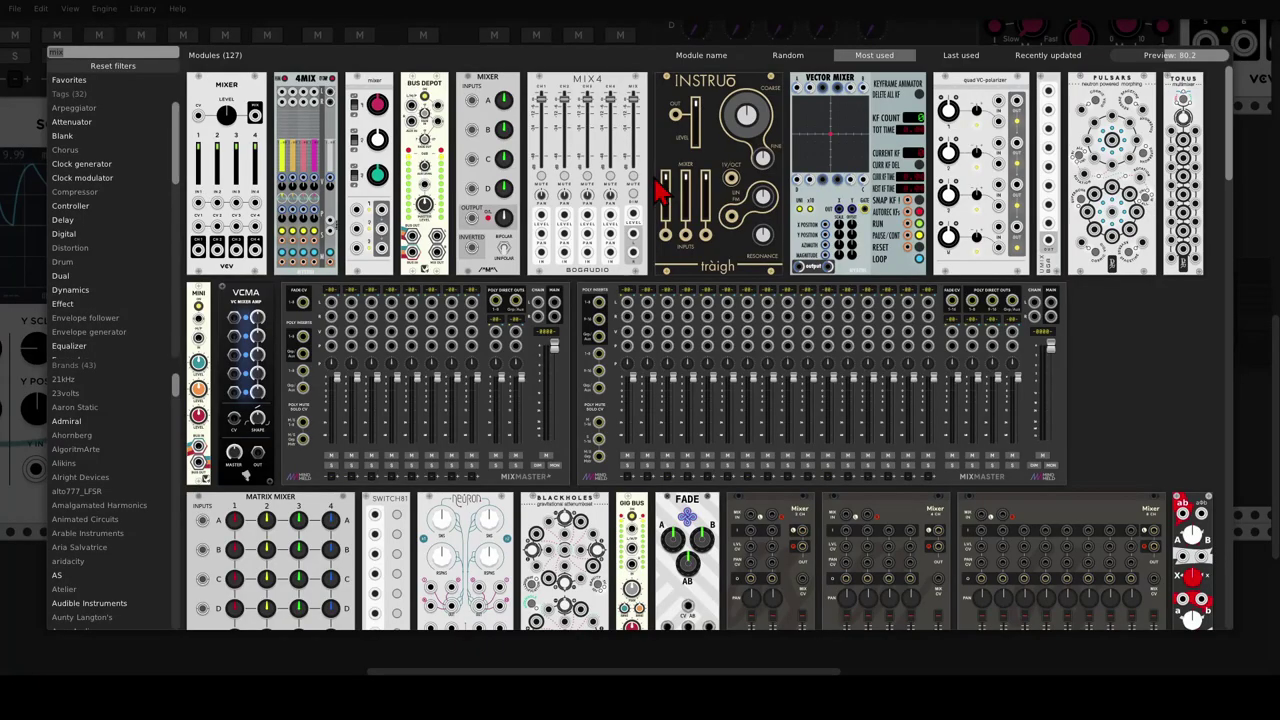
{"action": "type", "text": "och"}
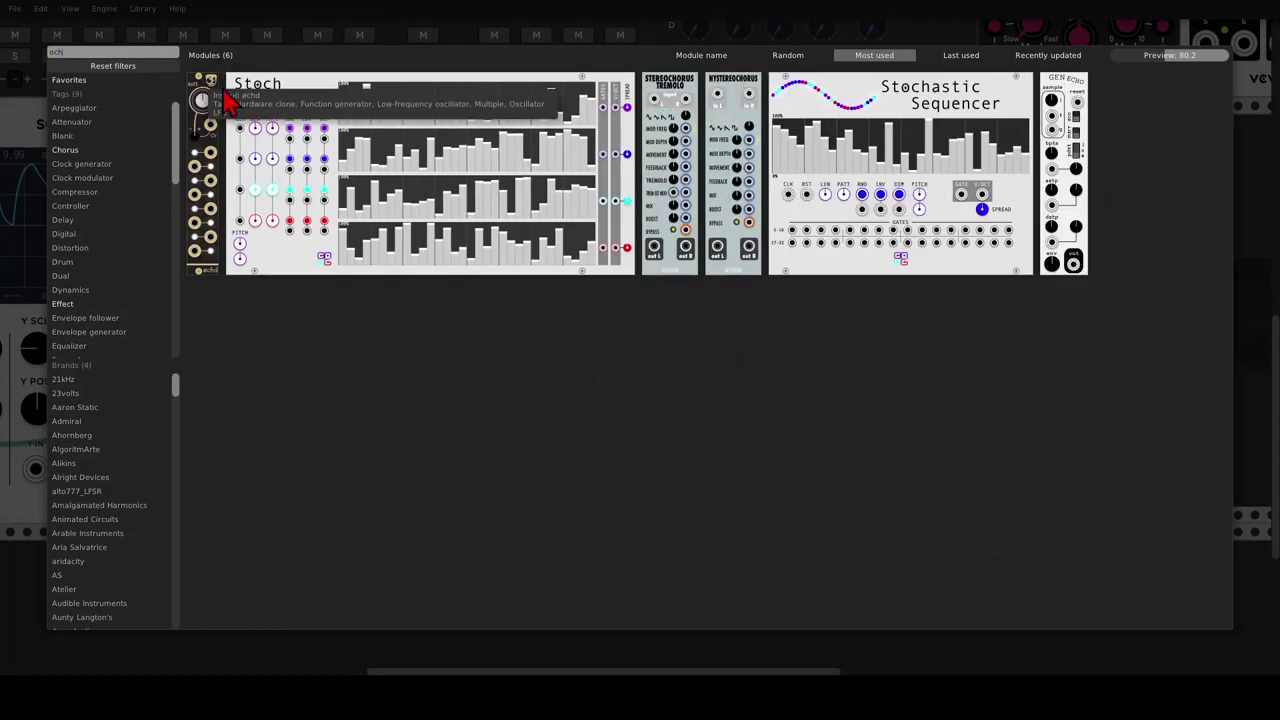
{"action": "left_click", "coordinate": [222, 100]}
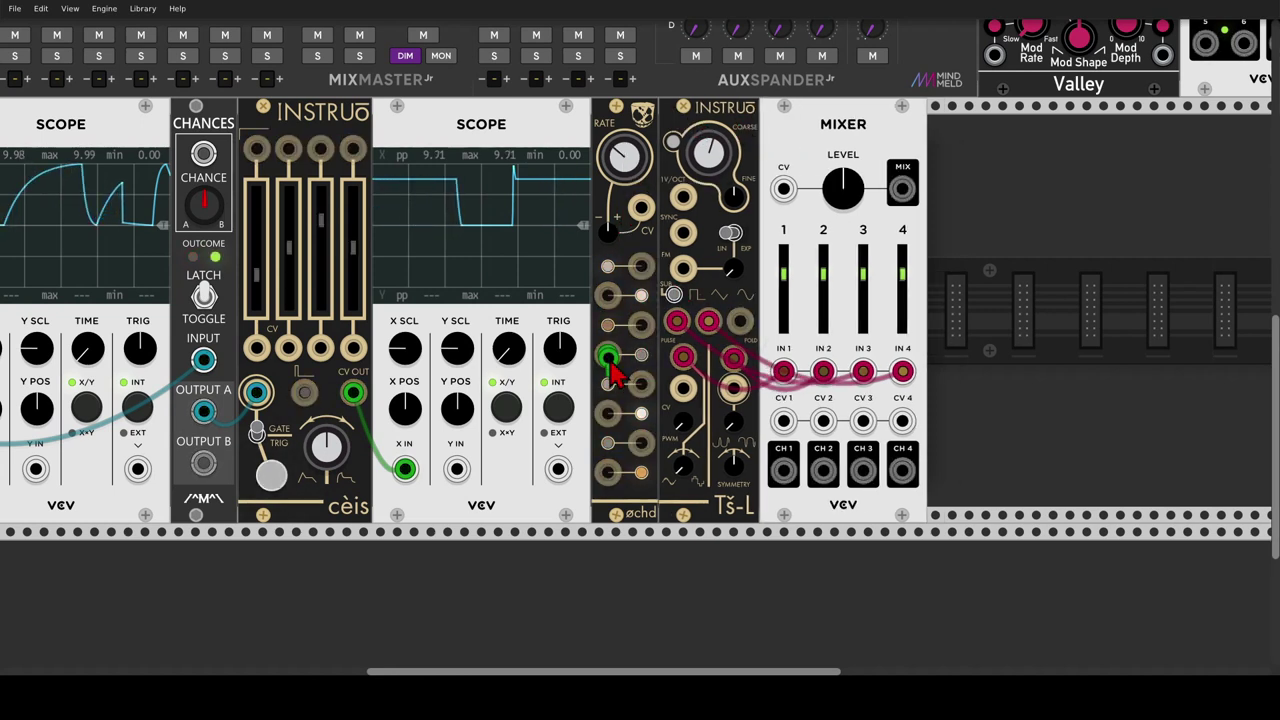
{"action": "left_click_drag", "start_coordinate": [675, 395], "coordinate": [683, 388]}
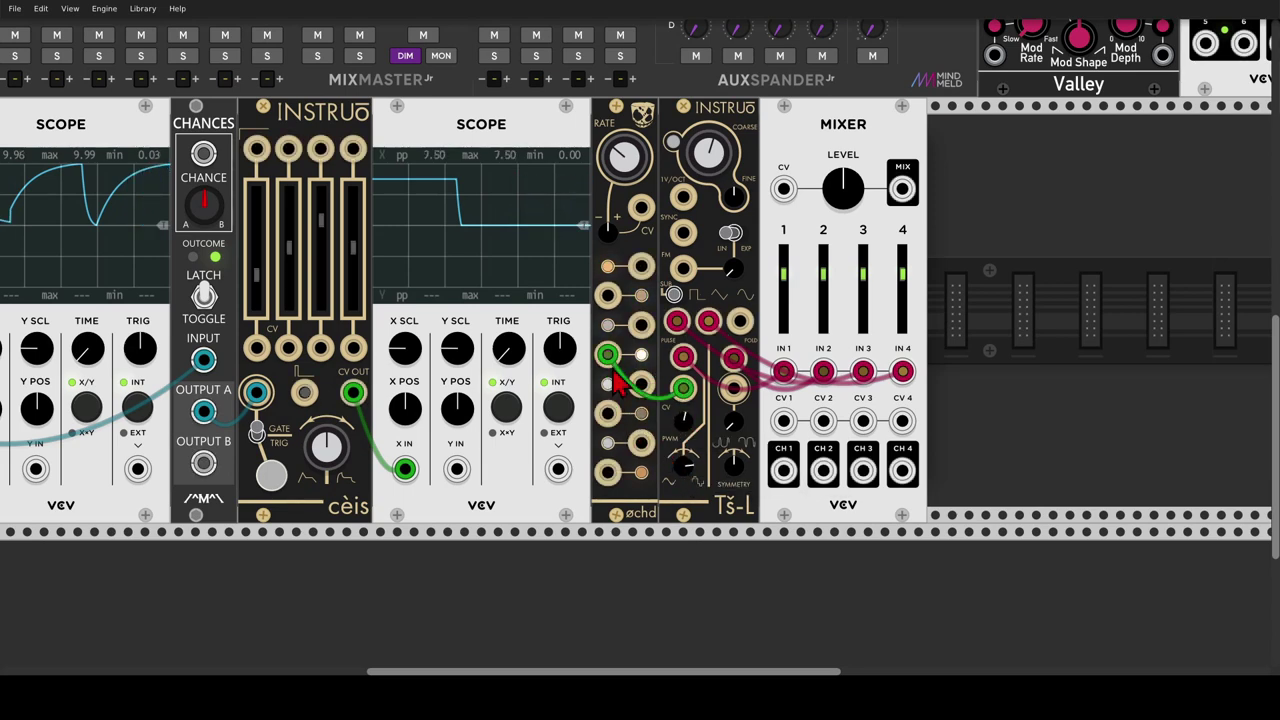
{"action": "left_click_drag", "start_coordinate": [611, 362], "coordinate": [733, 388]}
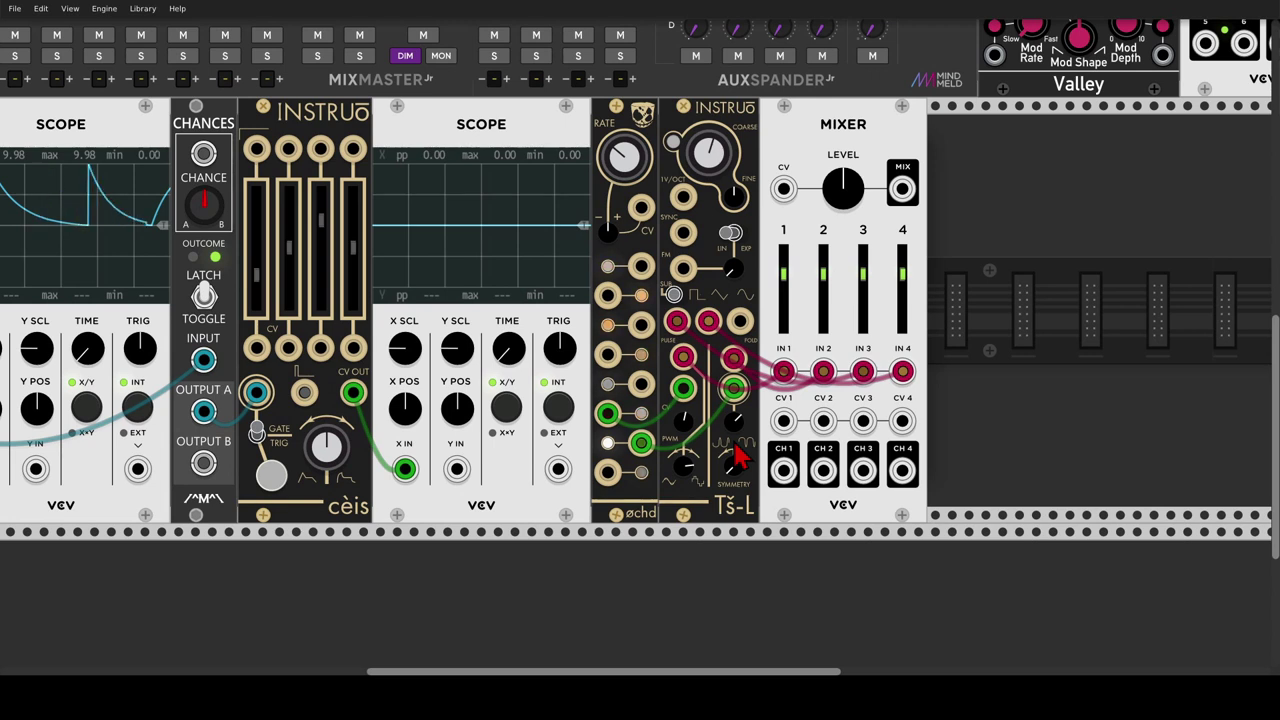
Add a Vult Tangents filter beside the mixer, patch MIX to its LP input and its OUTPUT to MixMaster channel 1's L input.
{"action": "right_click", "coordinate": [977, 305]}
{"action": "type", "text": "tang"}
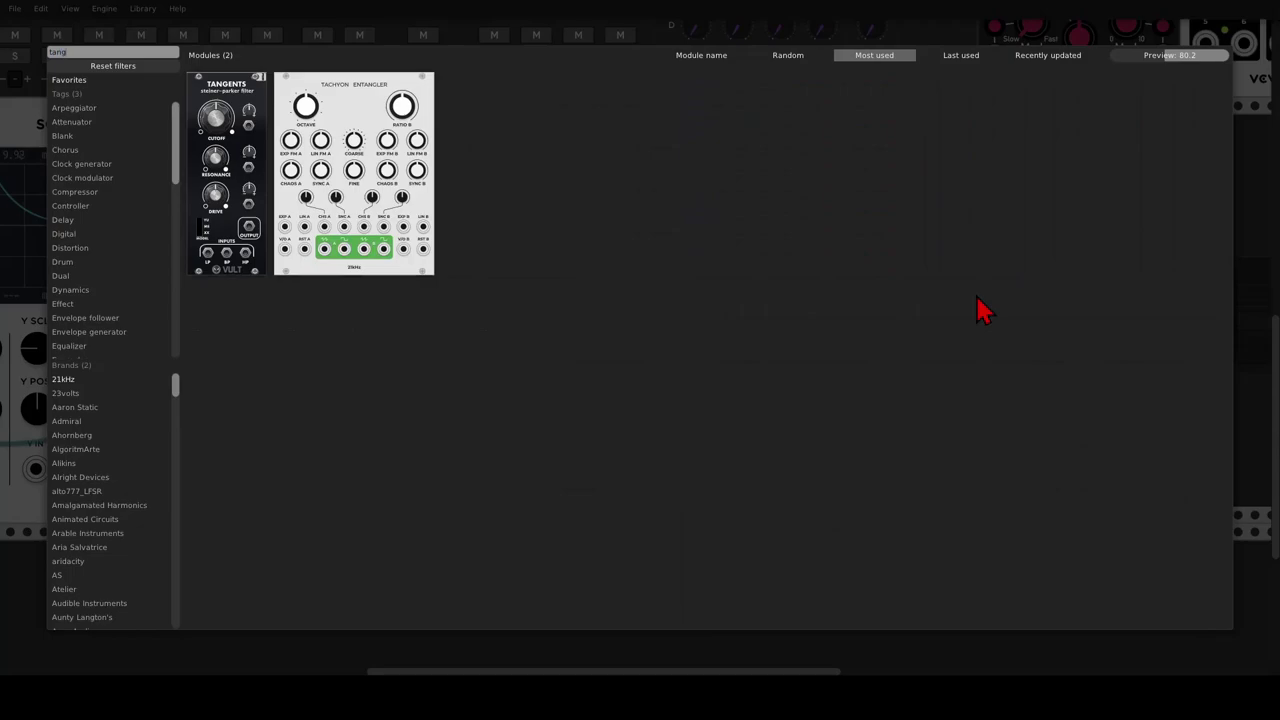
{"action": "left_click", "coordinate": [226, 90]}
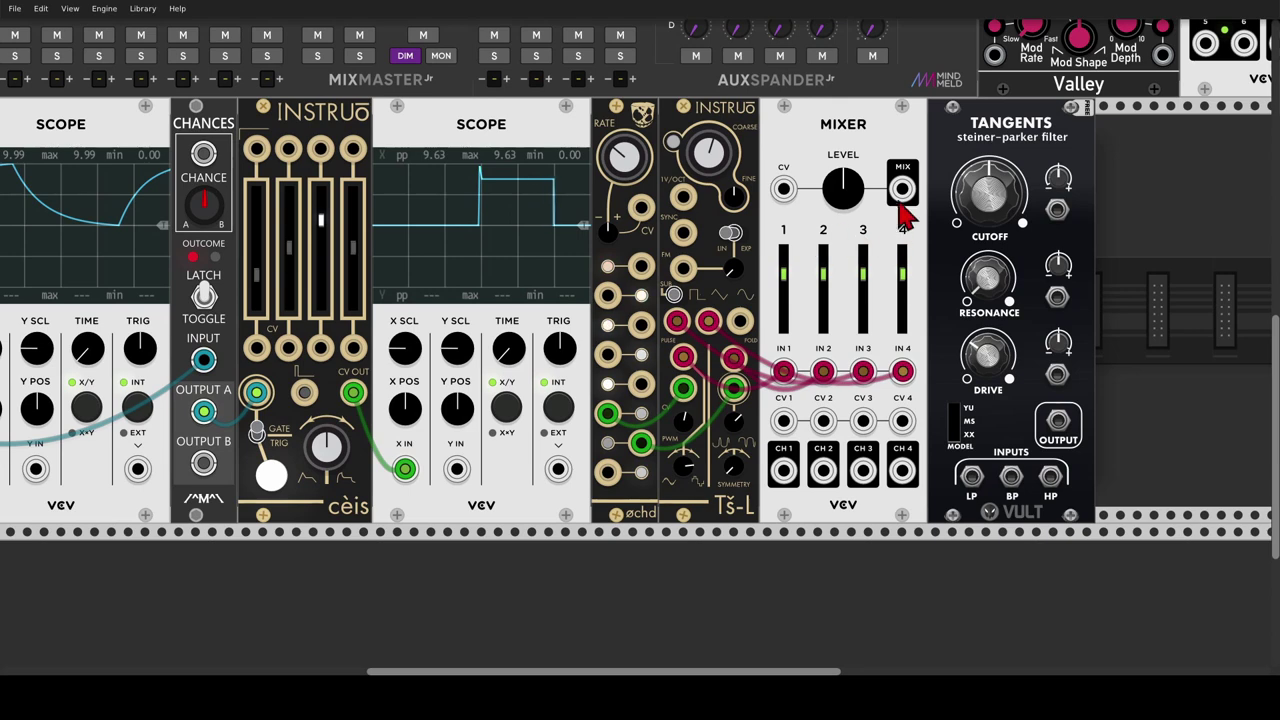
{"action": "left_click_drag", "start_coordinate": [903, 189], "coordinate": [971, 476]}
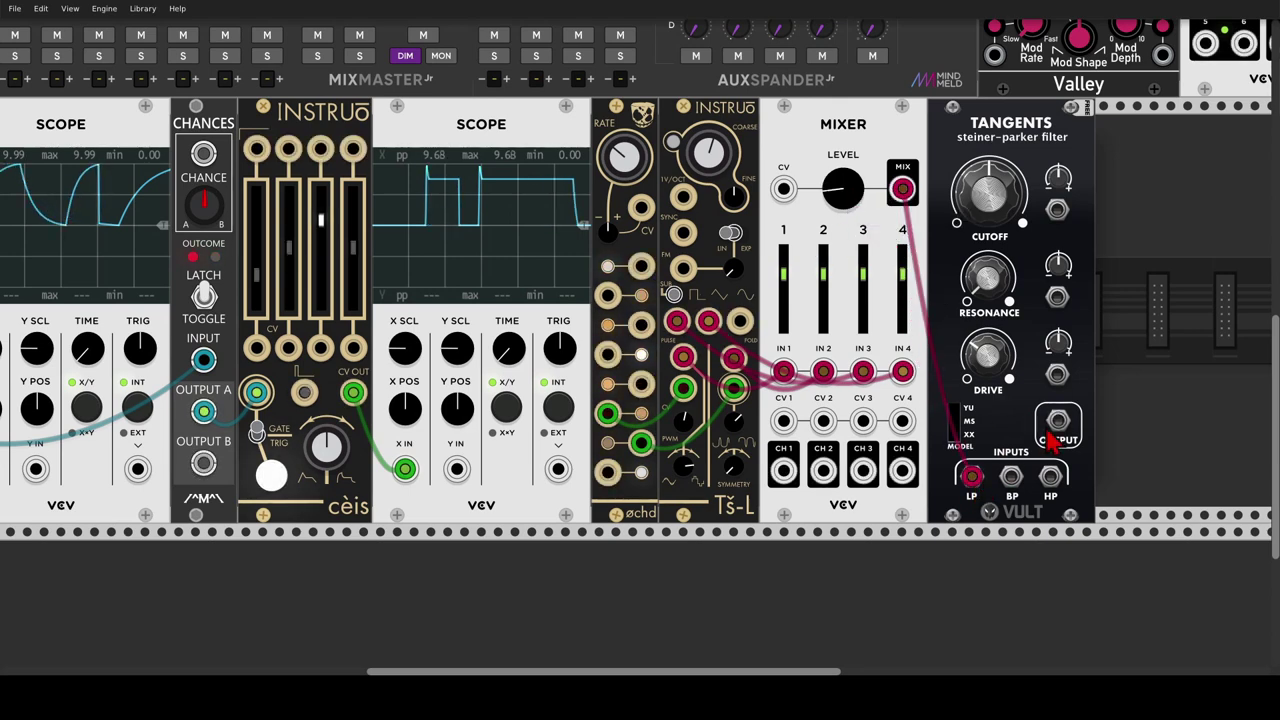
{"action": "left_click_drag", "start_coordinate": [1058, 421], "coordinate": [143, 123]}
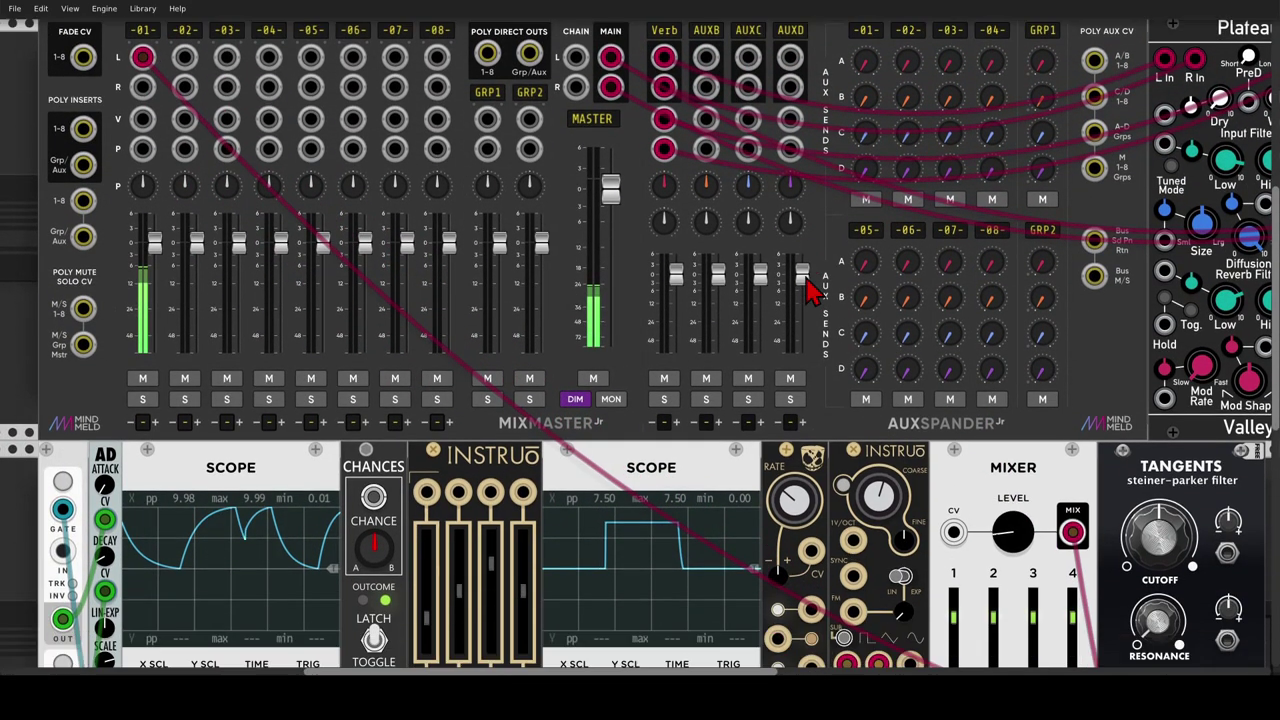
Adjust the Tangents filter's cutoff to about 0.64.
{"action": "scroll", "coordinate": [990, 232], "scroll_direction": "down", "scroll_amount": 5}
{"action": "left_click_drag", "start_coordinate": [984, 220], "coordinate": [981, 90]}
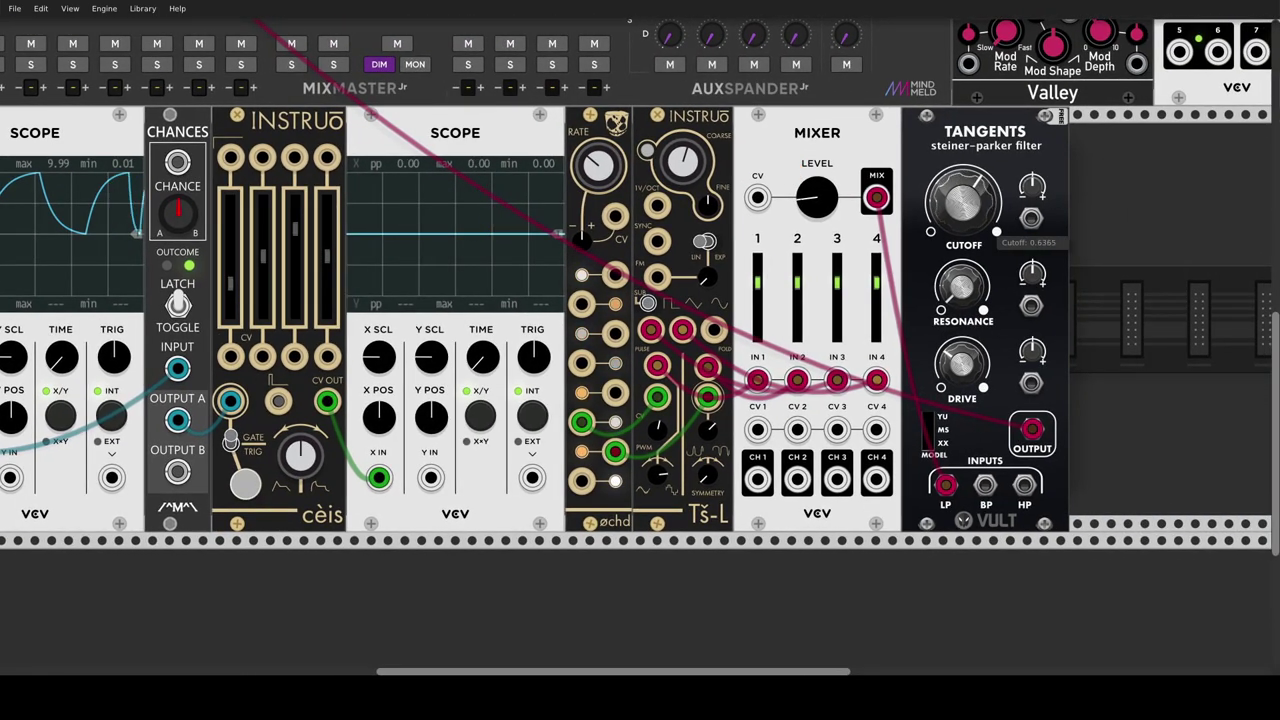
{"action": "left_click_drag", "start_coordinate": [996, 236], "coordinate": [968, 228]}
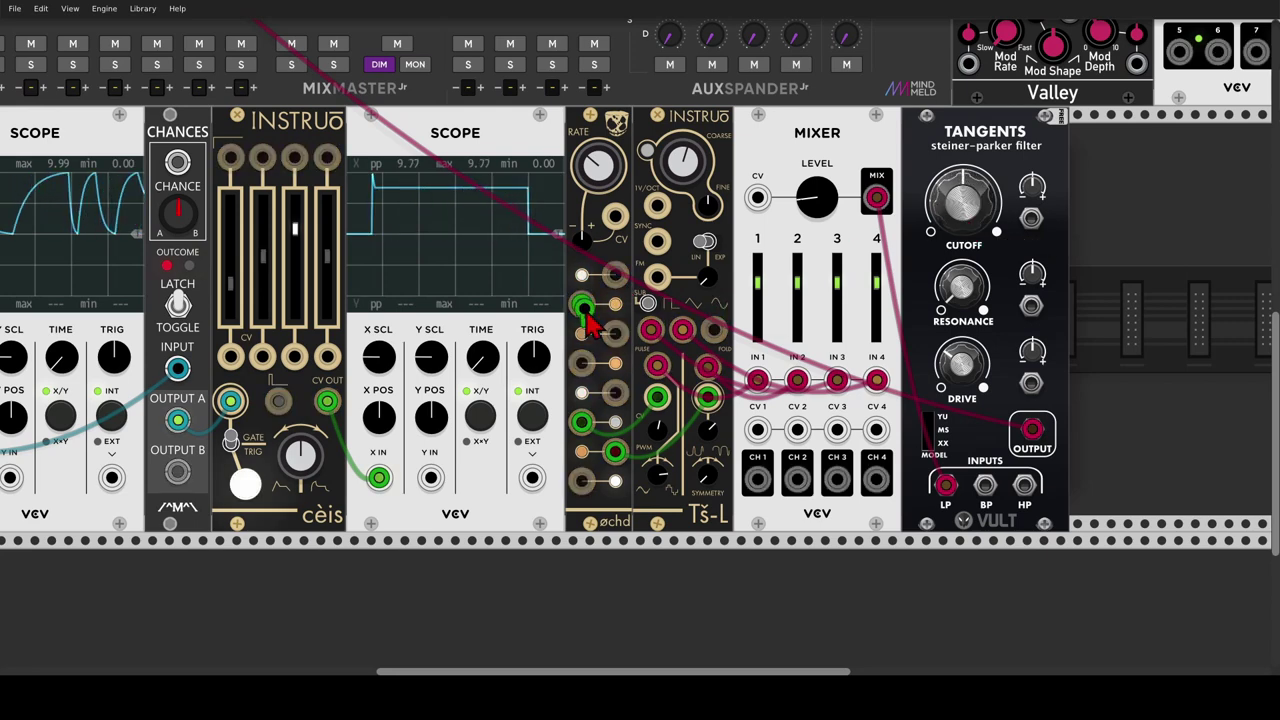
Patch four øchd outputs to mixer inputs CV 1 to CV 4 and raise all four channel faders to maximum.
{"action": "left_click_drag", "start_coordinate": [583, 306], "coordinate": [757, 430]}
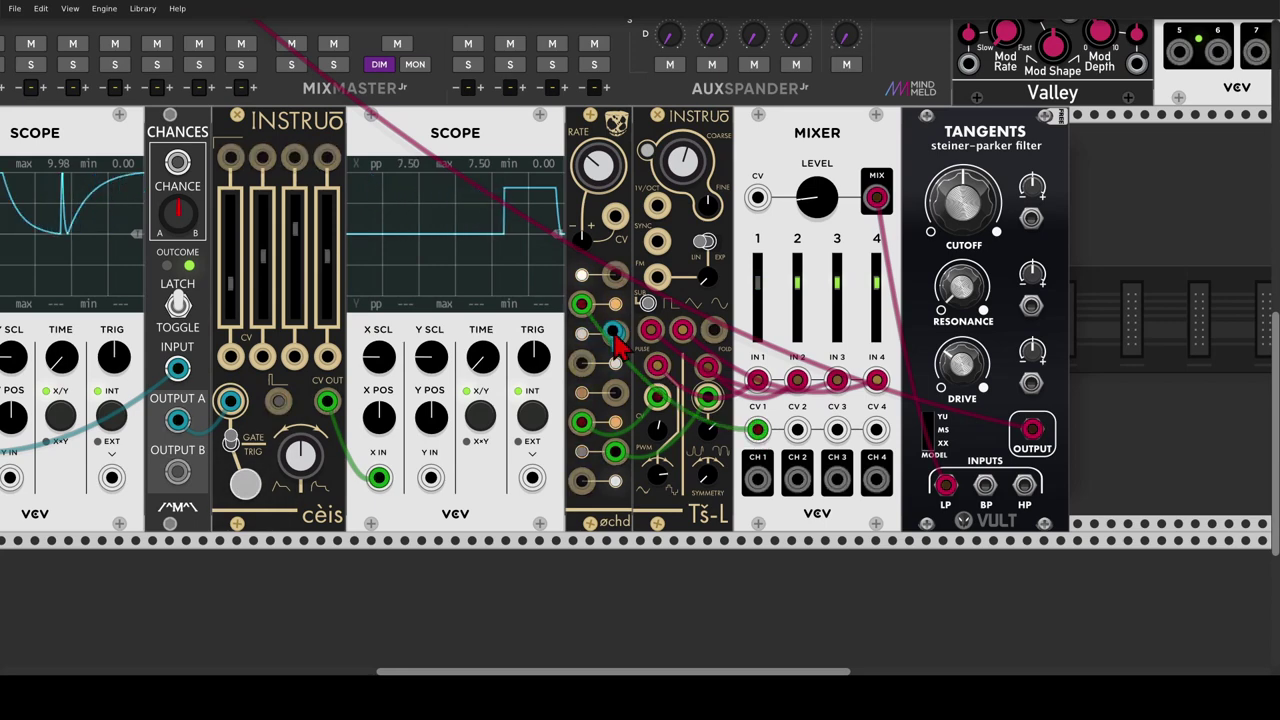
{"action": "left_click_drag", "start_coordinate": [755, 407], "coordinate": [797, 429]}
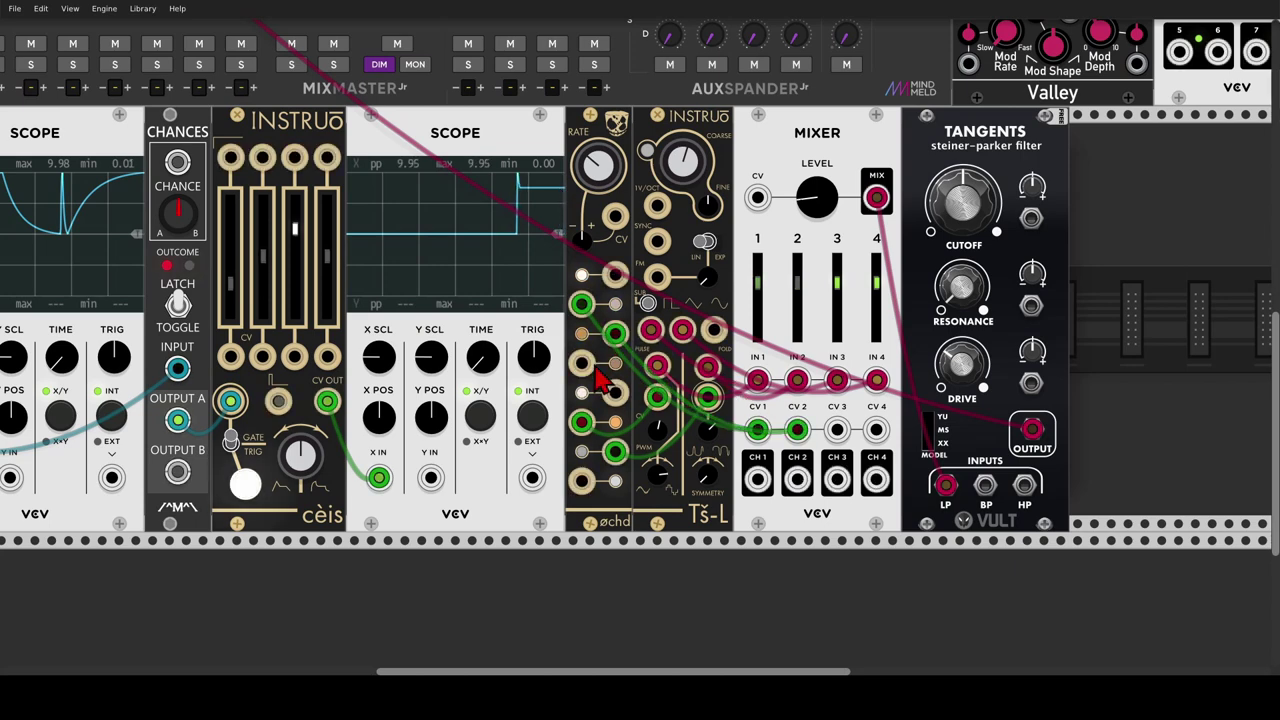
{"action": "left_click_drag", "start_coordinate": [596, 372], "coordinate": [617, 394]}
{"action": "left_click_drag", "start_coordinate": [753, 289], "coordinate": [876, 258]}
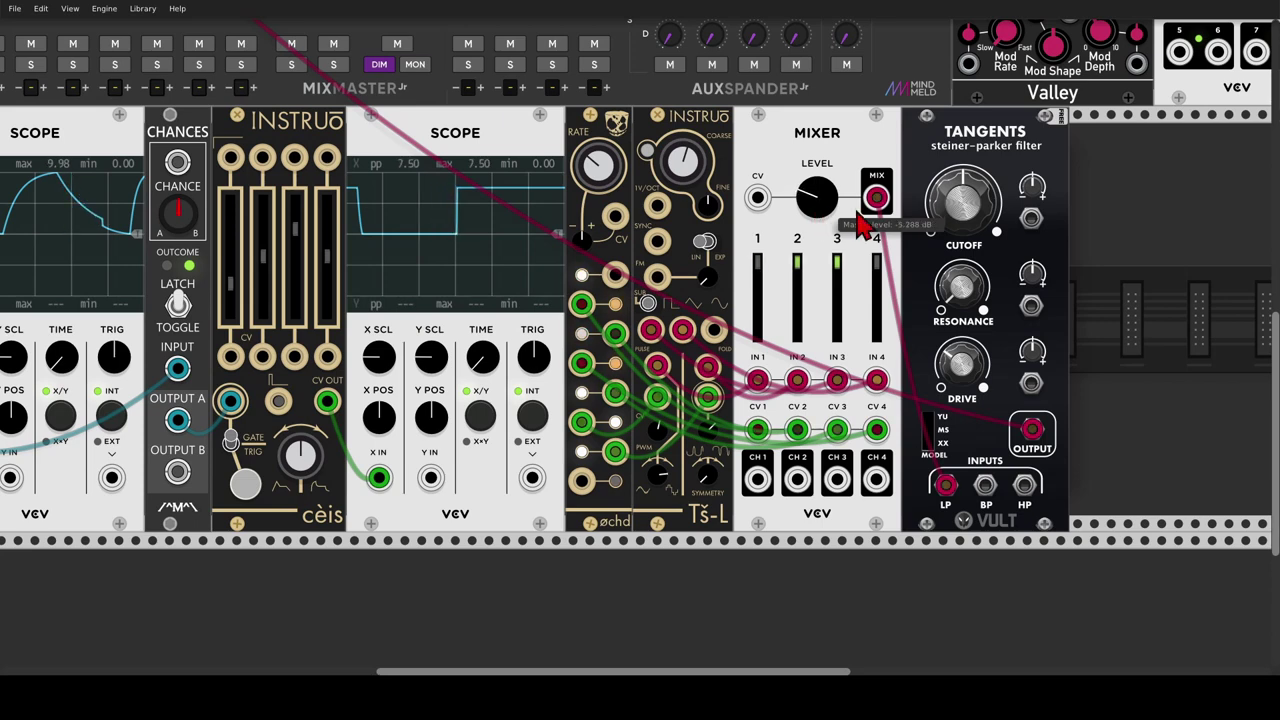
Modulate the Tangents cutoff with an øchd output and the mixer level with cèis CV OUT, trimming the cutoff and the mixer level.
{"action": "left_click_drag", "start_coordinate": [1031, 218], "coordinate": [615, 395]}
{"action": "left_click_drag", "start_coordinate": [975, 202], "coordinate": [975, 198]}
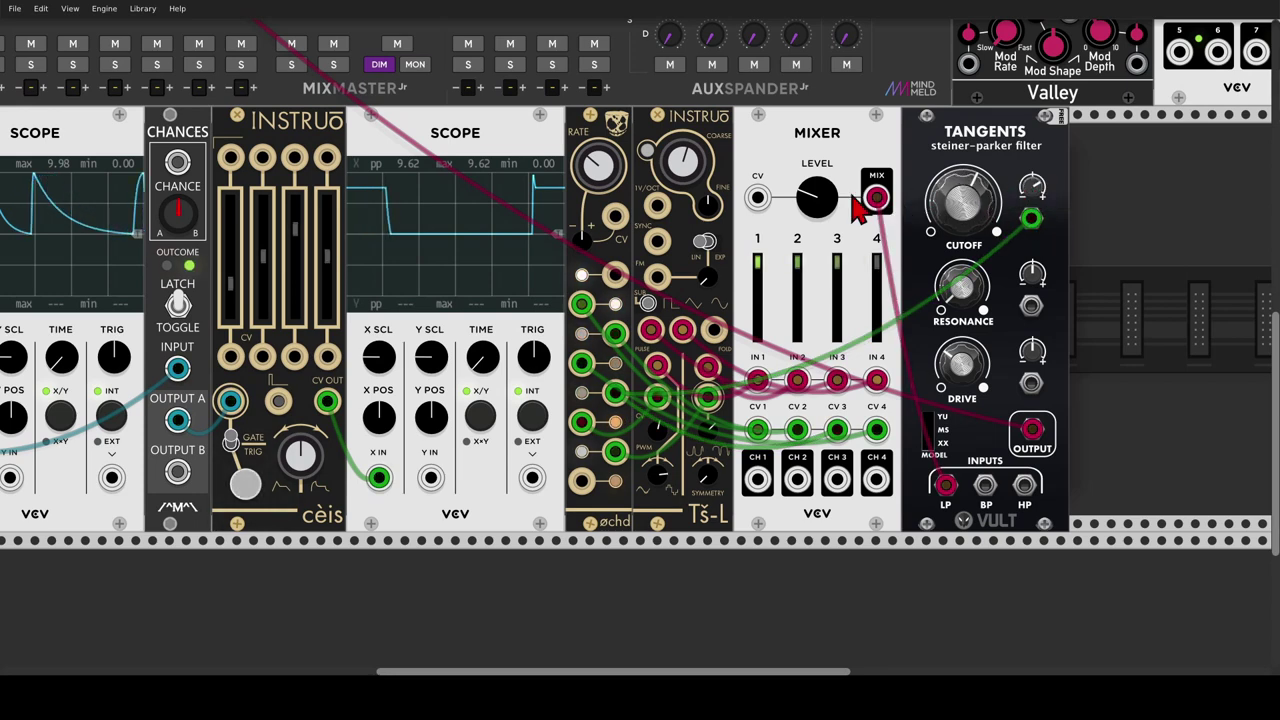
{"action": "left_click_drag", "start_coordinate": [828, 212], "coordinate": [828, 206]}
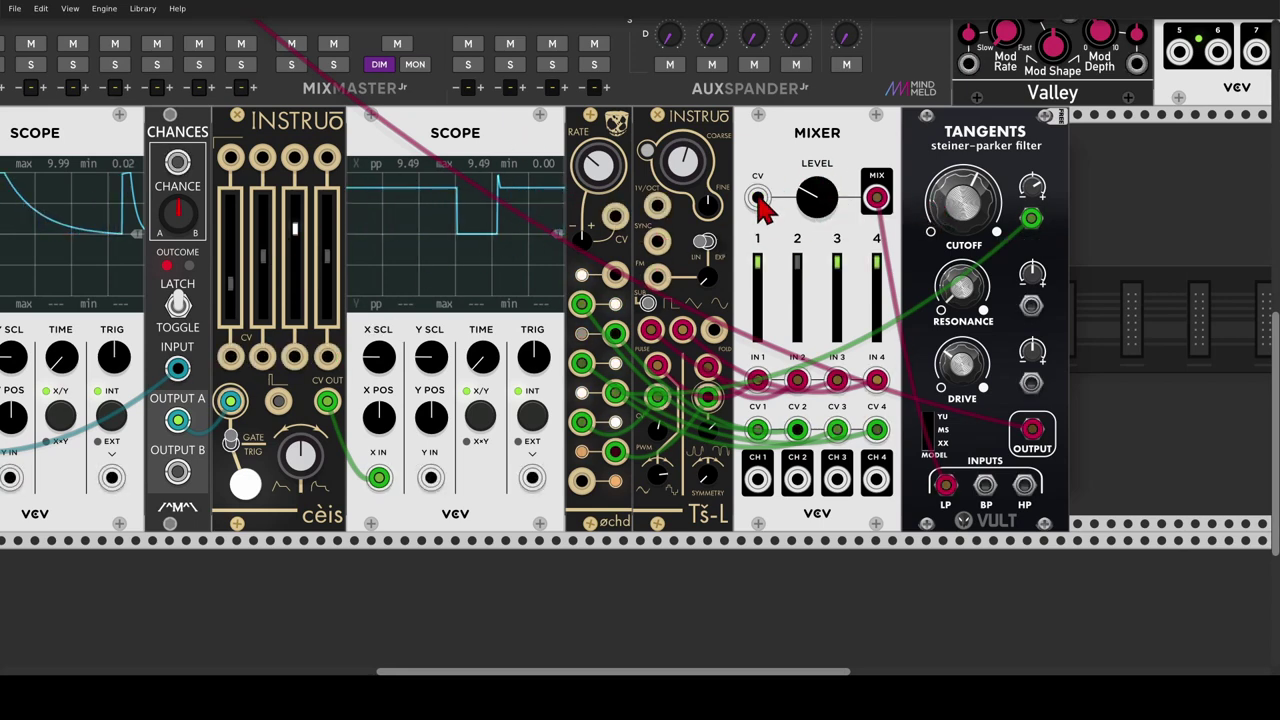
{"action": "left_click_drag", "start_coordinate": [758, 200], "coordinate": [327, 401]}
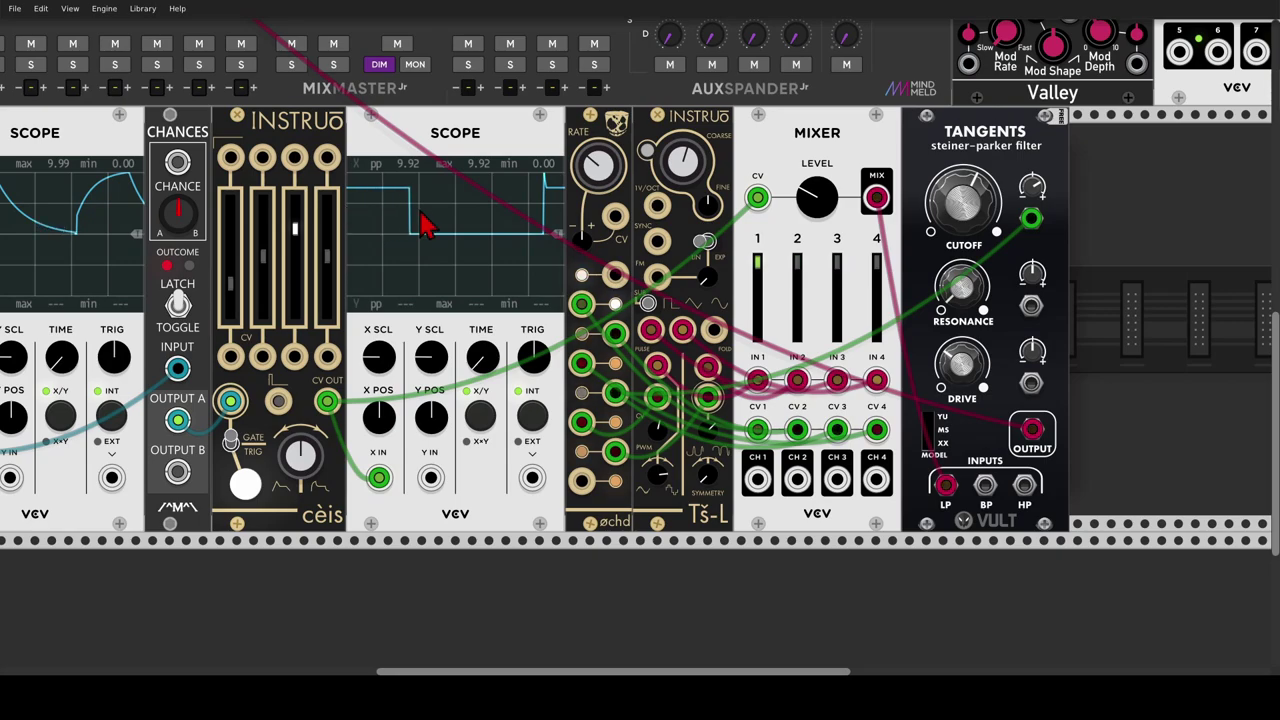
Raise channel 1's Verb send on the AuxSpander to feed the patch into the Plateau reverb.
{"action": "scroll", "coordinate": [428, 223], "scroll_direction": "up", "scroll_amount": 5}
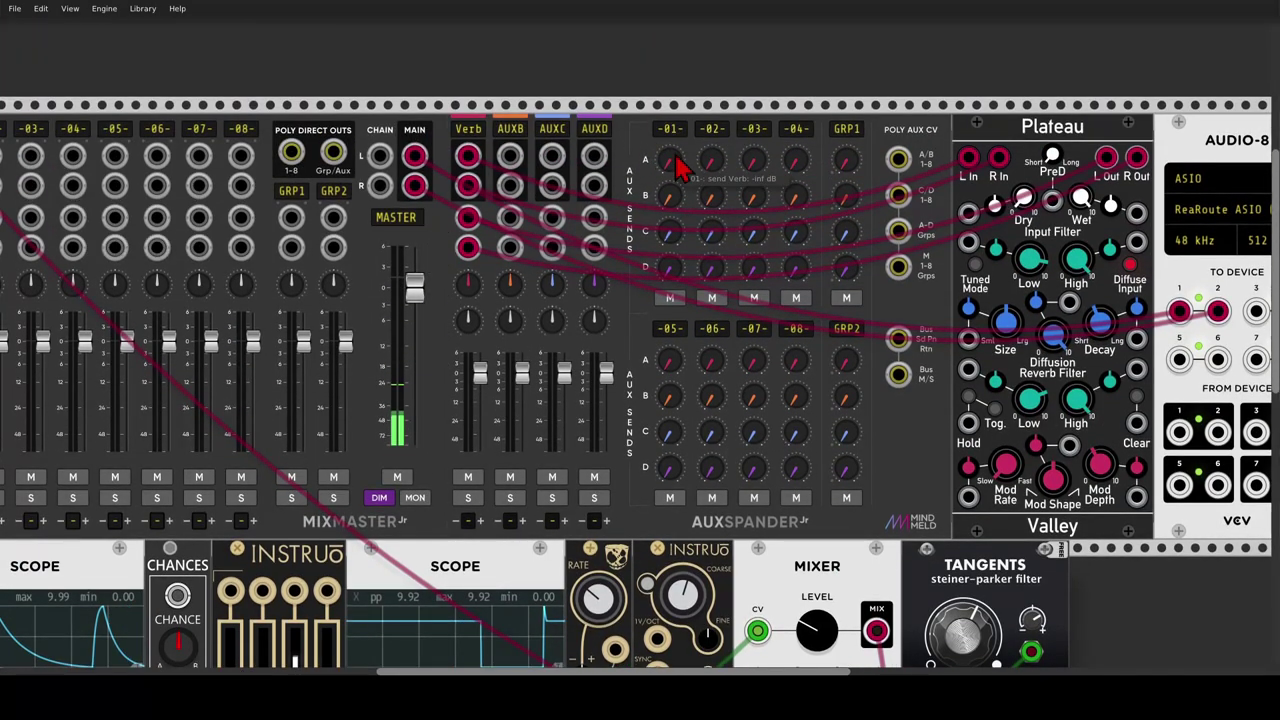
{"action": "left_click_drag", "start_coordinate": [680, 166], "coordinate": [680, 150]}
{"action": "scroll", "coordinate": [700, 220], "scroll_direction": "down", "scroll_amount": 5}
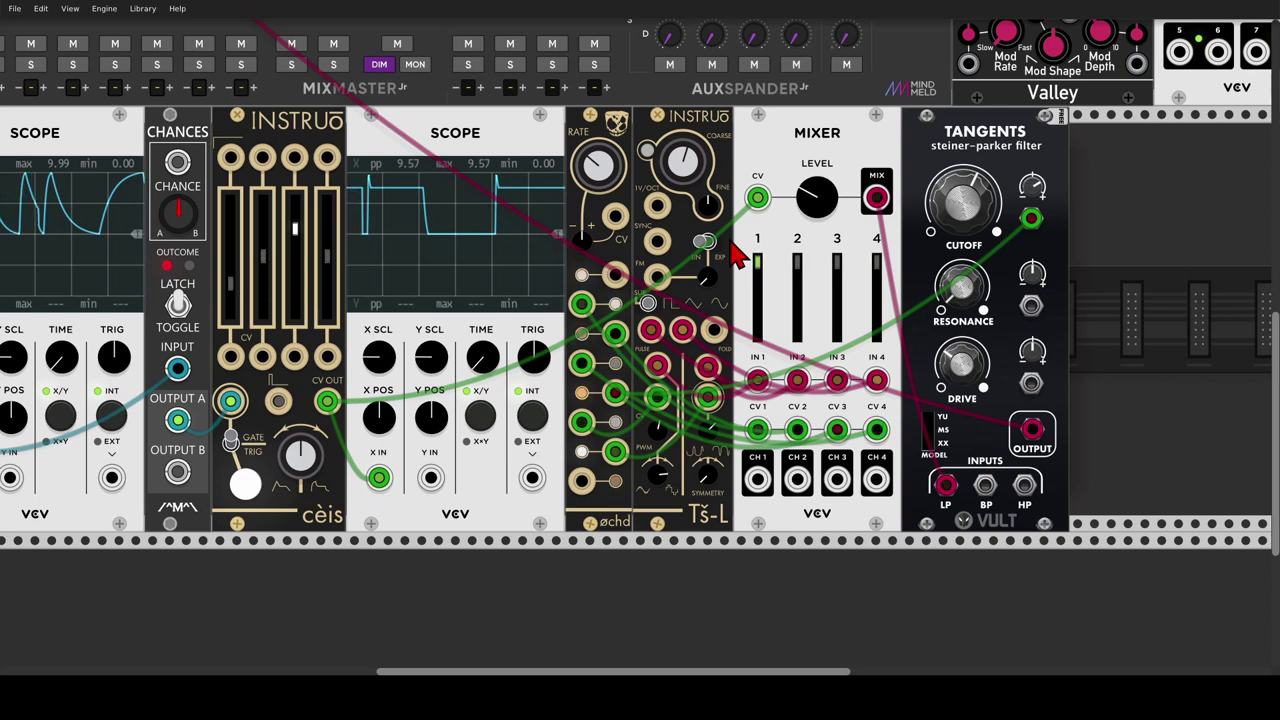
{"action": "scroll", "coordinate": [731, 241], "scroll_direction": "down", "scroll_amount": 1}
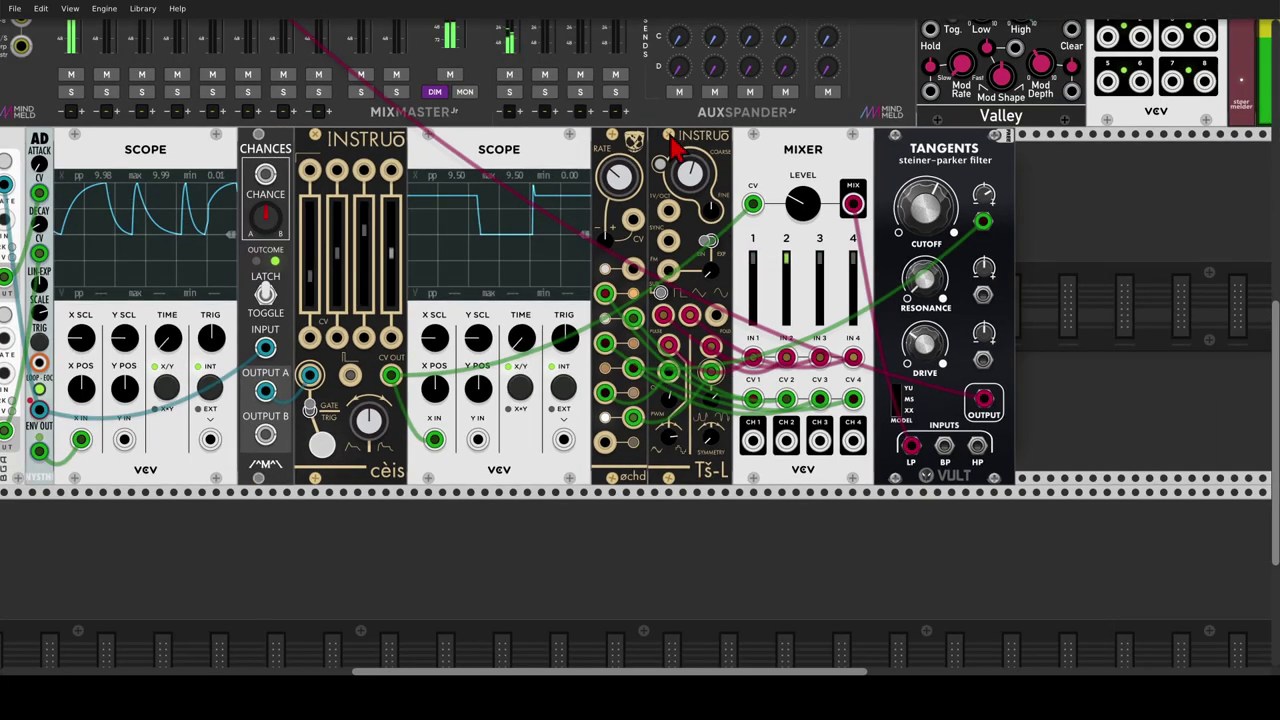
{"action": "left_click_drag", "start_coordinate": [674, 137], "coordinate": [706, 135]}
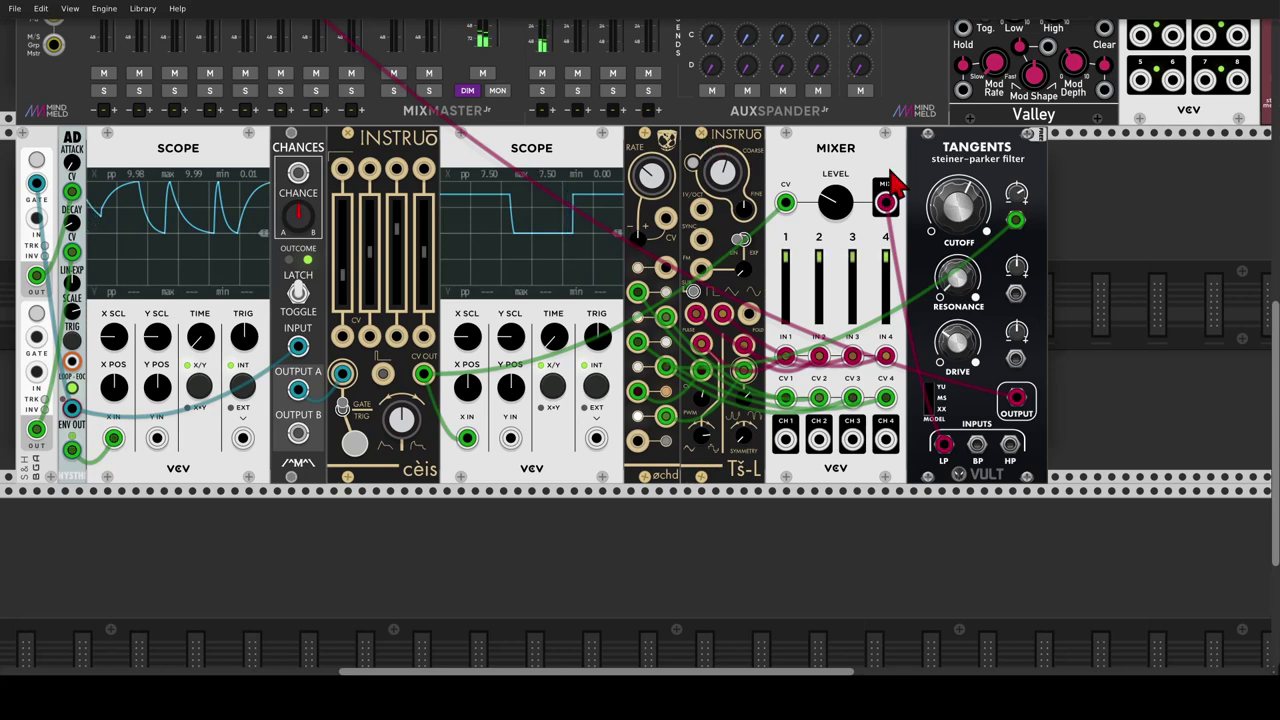
{"action": "left_click", "coordinate": [973, 212]}
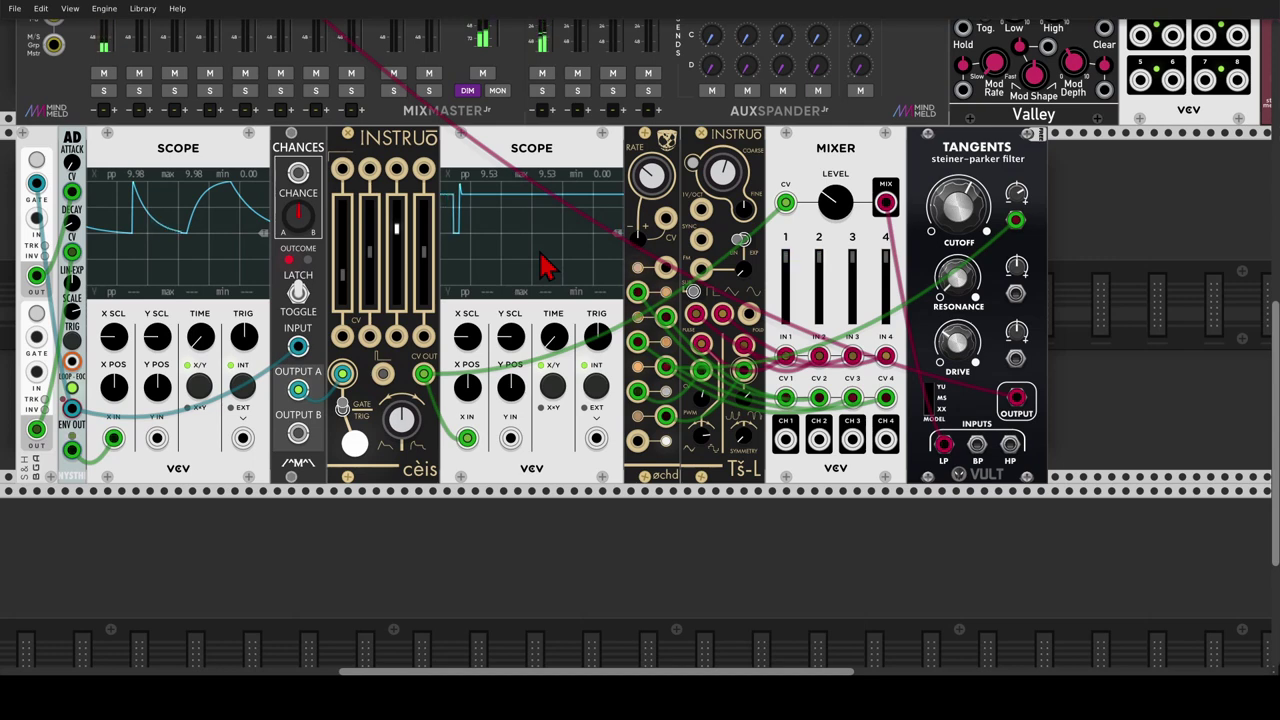
Add an S&H/Eight module in the row below and patch the AD envelope's EOC output to its Common TRG input.
{"action": "scroll", "coordinate": [545, 265], "scroll_direction": "down", "scroll_amount": 3}
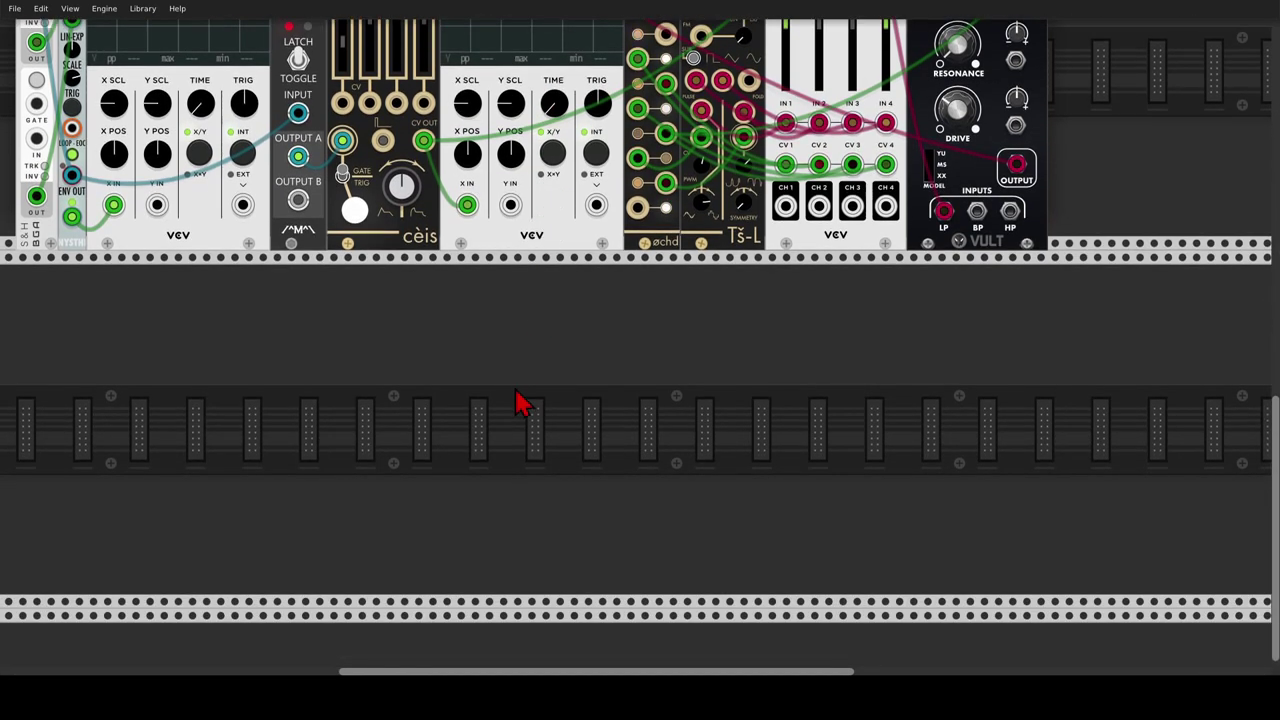
{"action": "right_click", "coordinate": [517, 403]}
{"action": "type", "text": "sampl"}
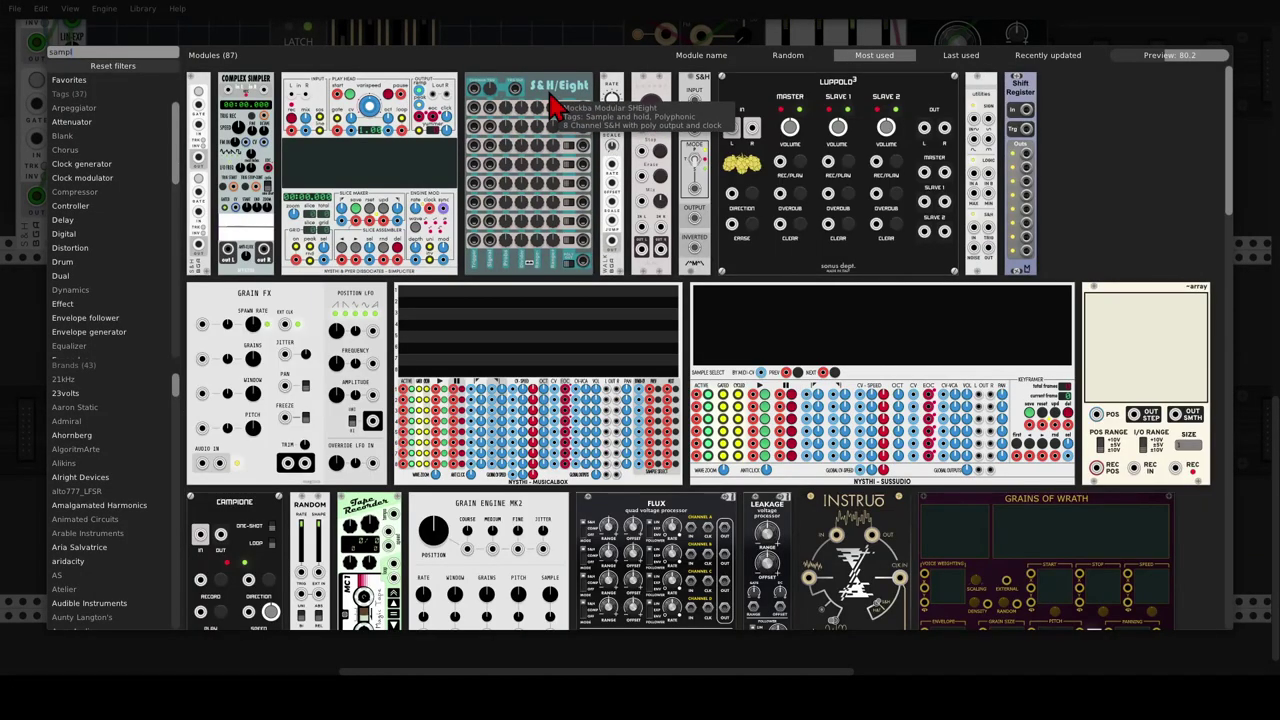
{"action": "left_click", "coordinate": [528, 150]}
{"action": "scroll", "coordinate": [488, 305], "scroll_direction": "down", "scroll_amount": 3}
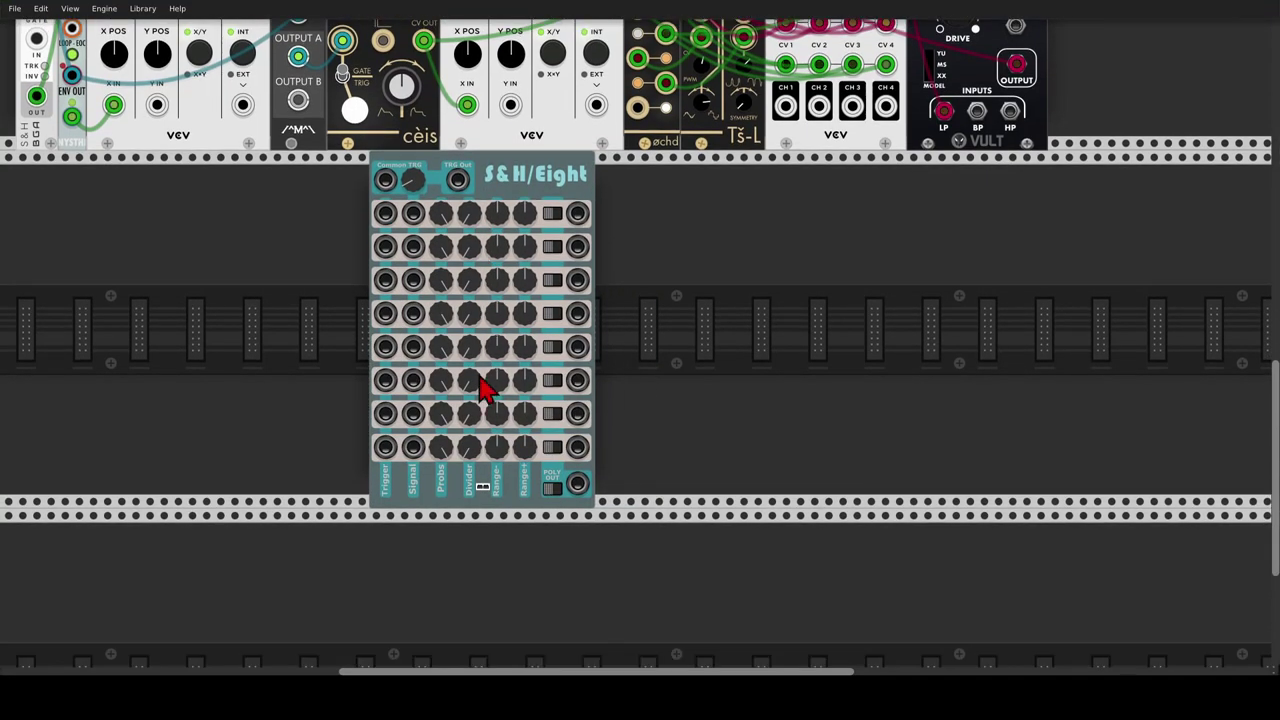
{"action": "scroll", "coordinate": [480, 390], "scroll_direction": "up", "scroll_amount": 4}
{"action": "left_click_drag", "start_coordinate": [709, 254], "coordinate": [757, 268]}
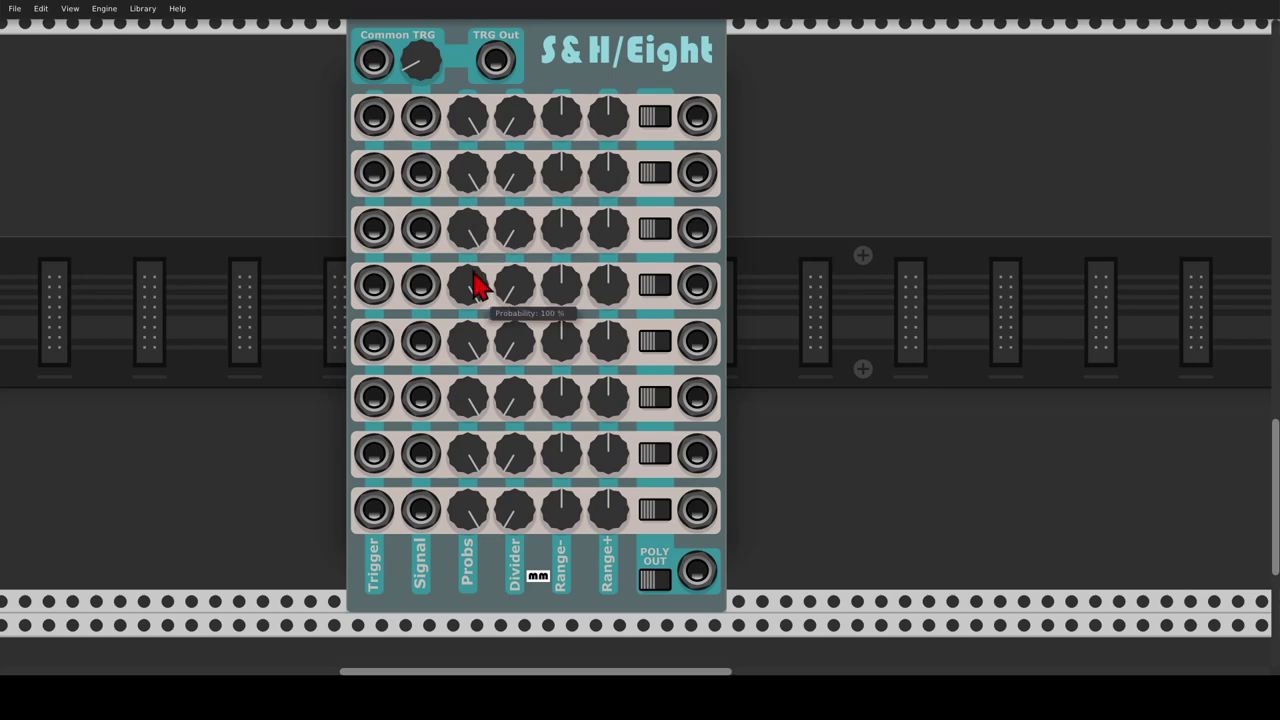
{"action": "scroll", "coordinate": [478, 267], "scroll_direction": "down", "scroll_amount": 3}
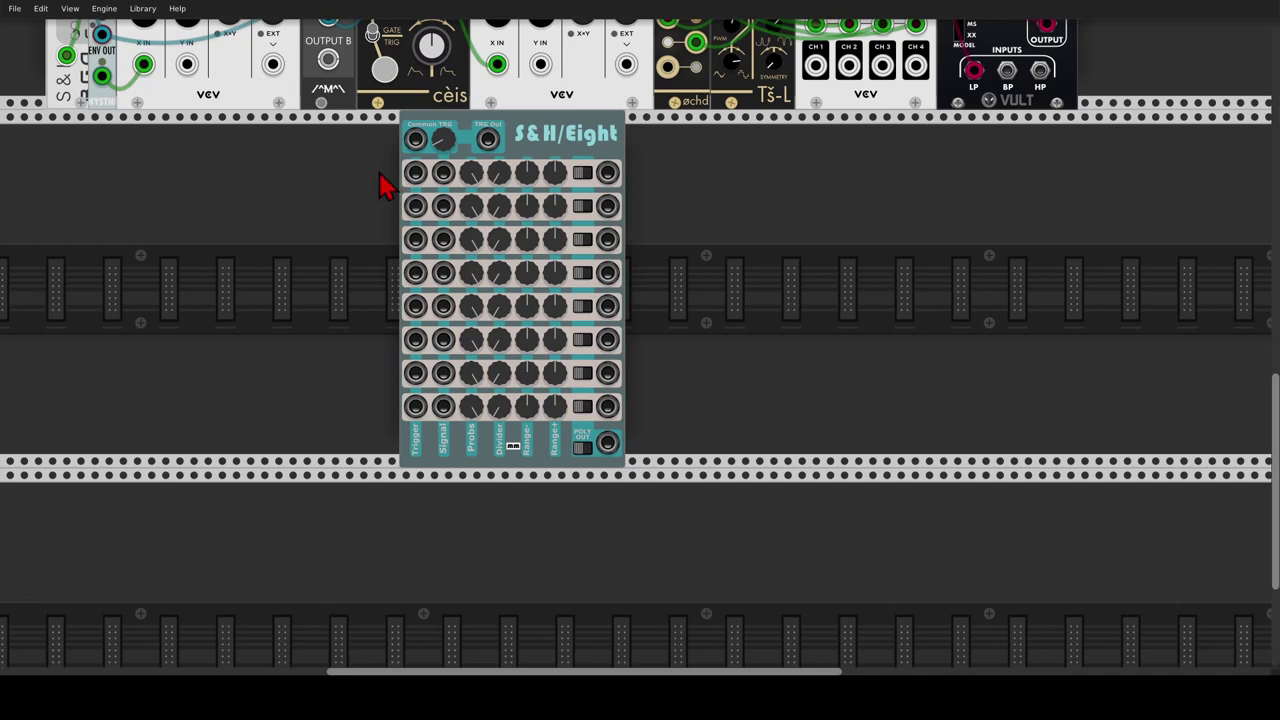
{"action": "left_click_drag", "start_coordinate": [381, 174], "coordinate": [192, 198]}
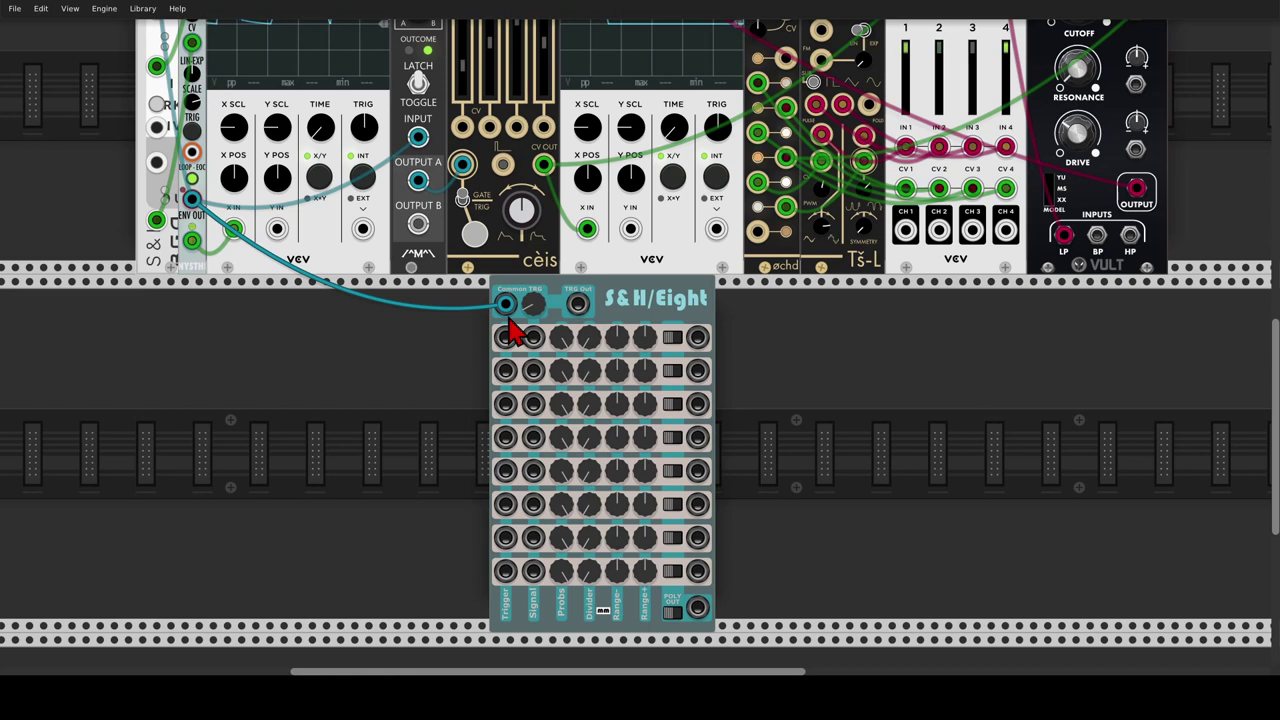
Add an Instruō harmonàig beside S&H/Eight and patch the first S&H/Eight output to the harmonàig's pitch input.
{"action": "right_click", "coordinate": [768, 413]}
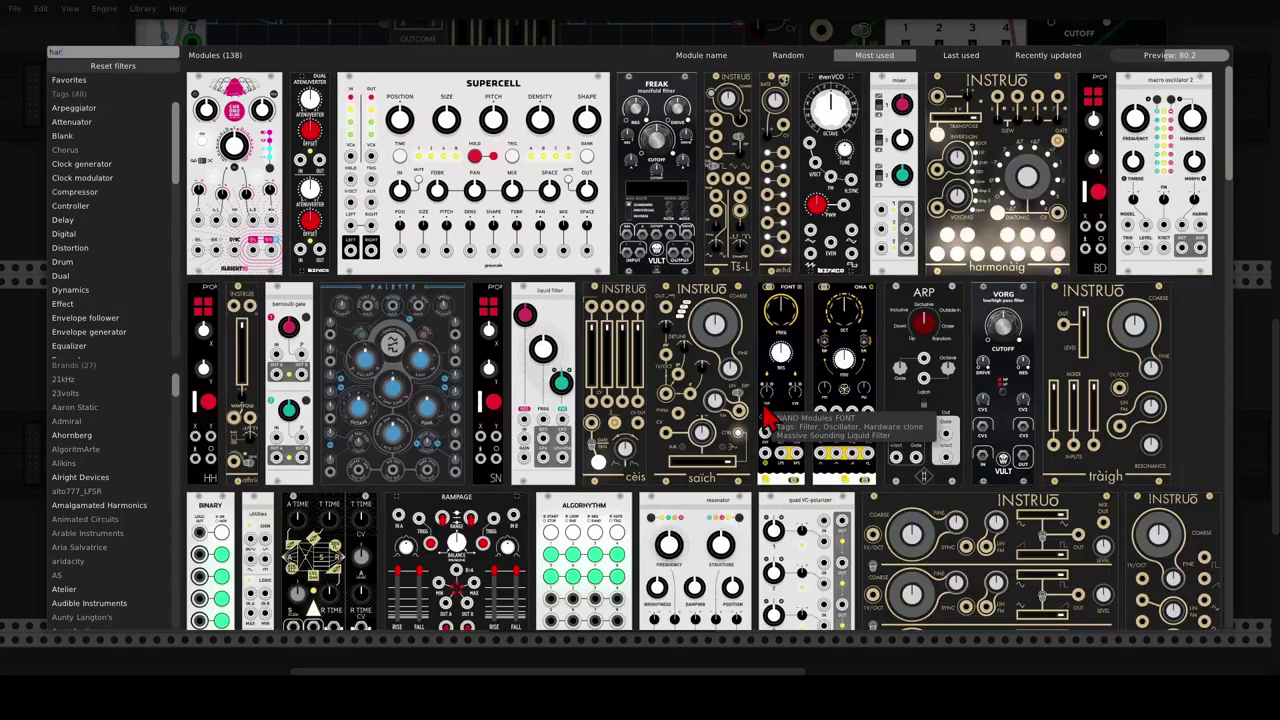
{"action": "left_click_drag", "start_coordinate": [960, 150], "coordinate": [647, 280]}
{"action": "scroll", "coordinate": [641, 385], "scroll_direction": "up", "scroll_amount": 1}
{"action": "left_click_drag", "start_coordinate": [570, 246], "coordinate": [620, 265]}
{"action": "scroll", "coordinate": [580, 258], "scroll_direction": "up", "scroll_amount": 1}
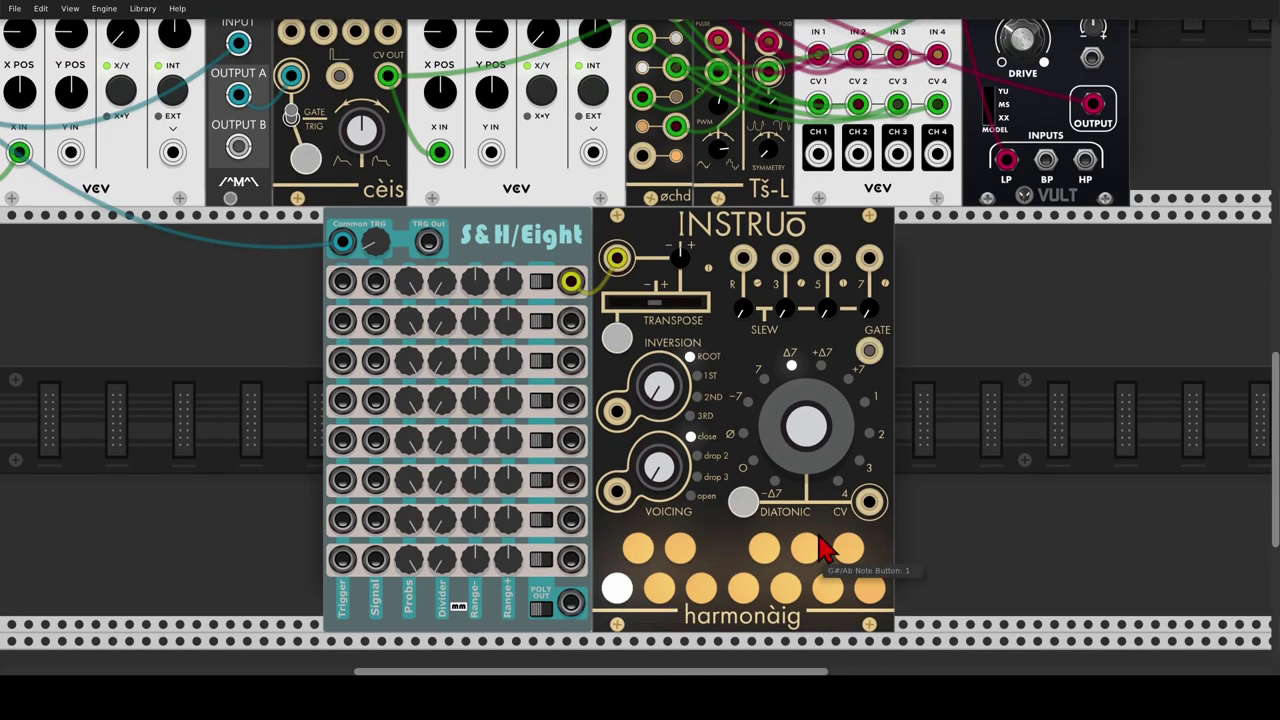
Turn off the notes C, C#, D#, E, F#, G, G# and B on the harmonàig keyboard.
{"action": "left_click", "coordinate": [617, 590]}
{"action": "left_click", "coordinate": [646, 551]}
{"action": "left_click", "coordinate": [680, 548]}
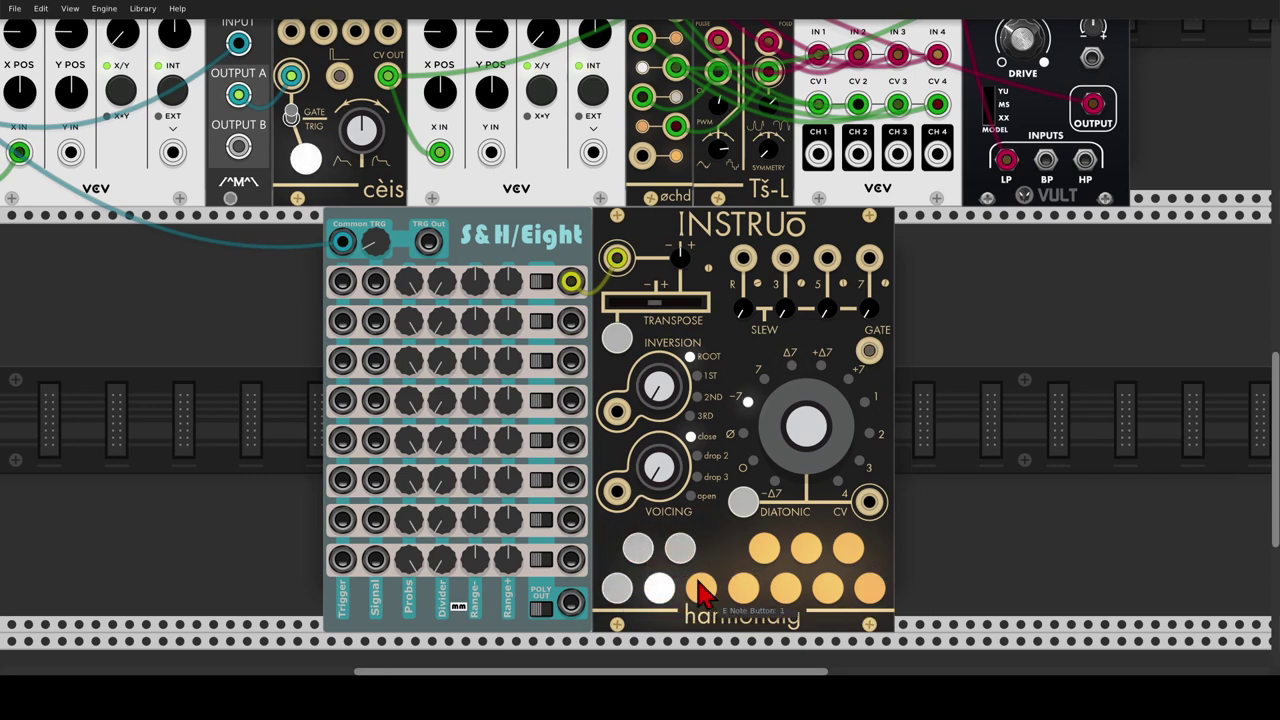
{"action": "left_click", "coordinate": [701, 588]}
{"action": "left_click", "coordinate": [764, 550]}
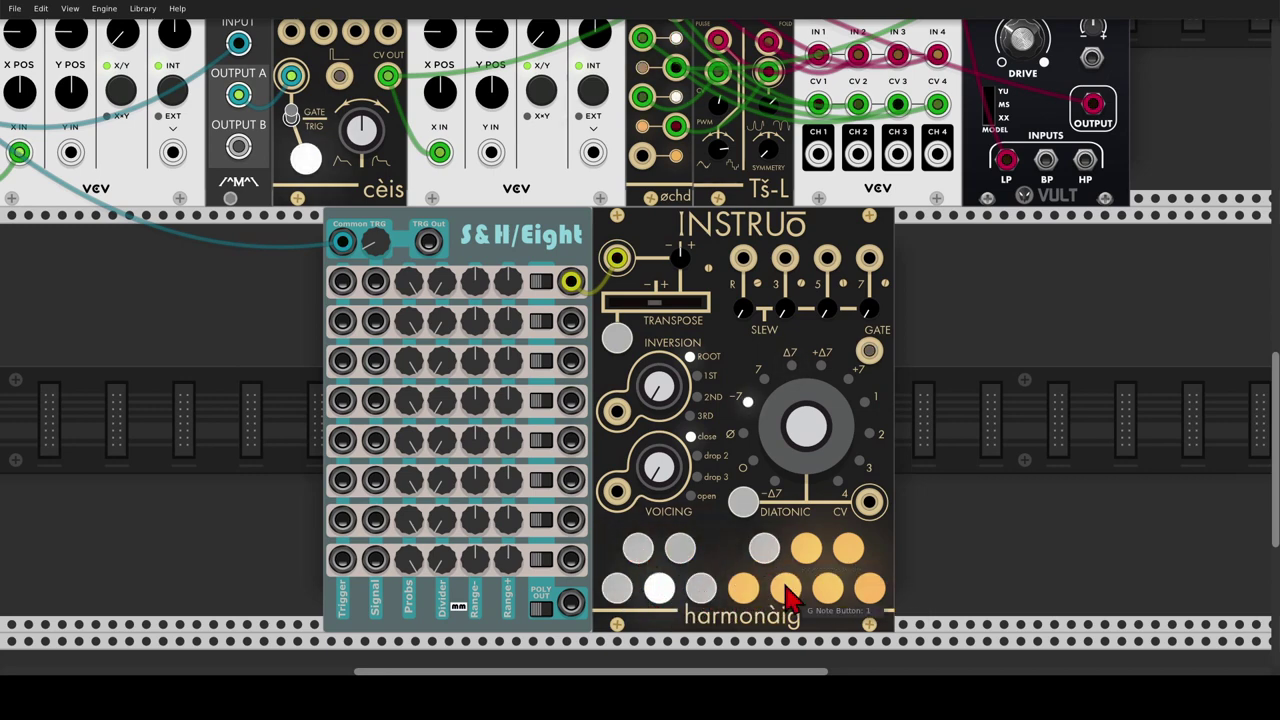
{"action": "left_click", "coordinate": [786, 590]}
{"action": "left_click", "coordinate": [806, 550]}
{"action": "left_click", "coordinate": [870, 590]}
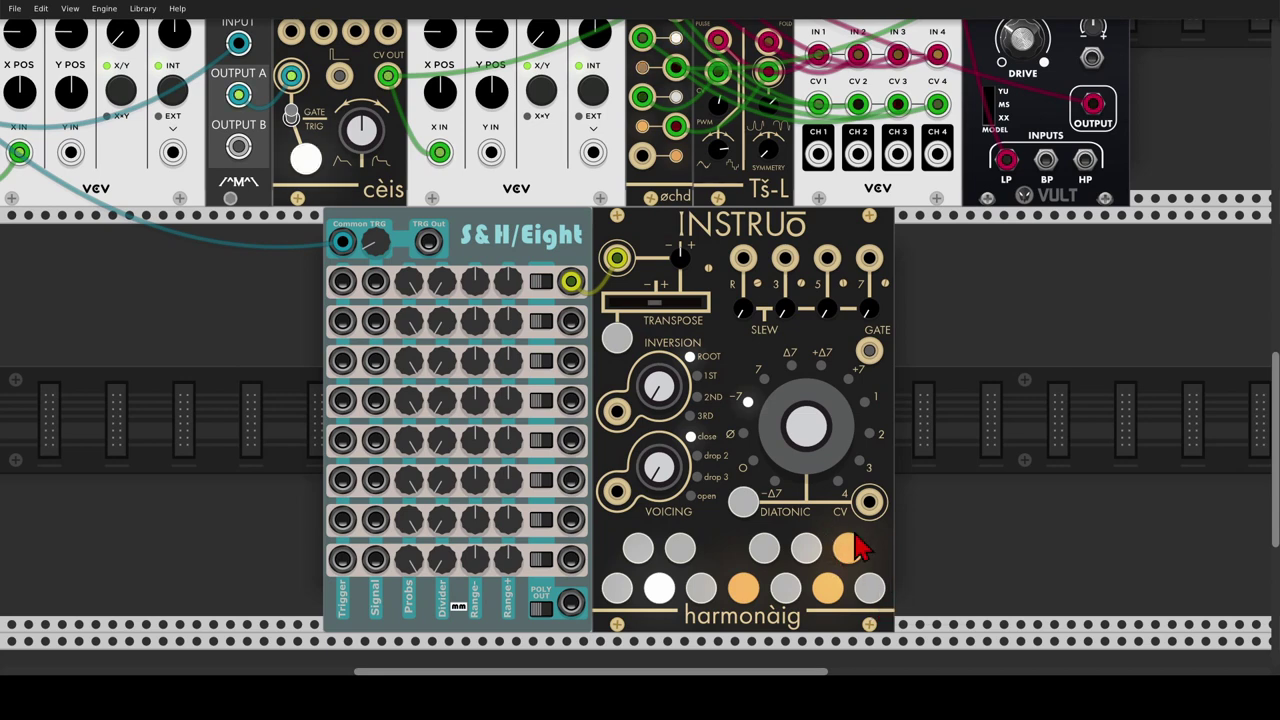
Patch the harmonàig's root output R to the Tš-L oscillator's 1V/OCT input.
{"action": "scroll", "coordinate": [775, 328], "scroll_direction": "up", "scroll_amount": 4}
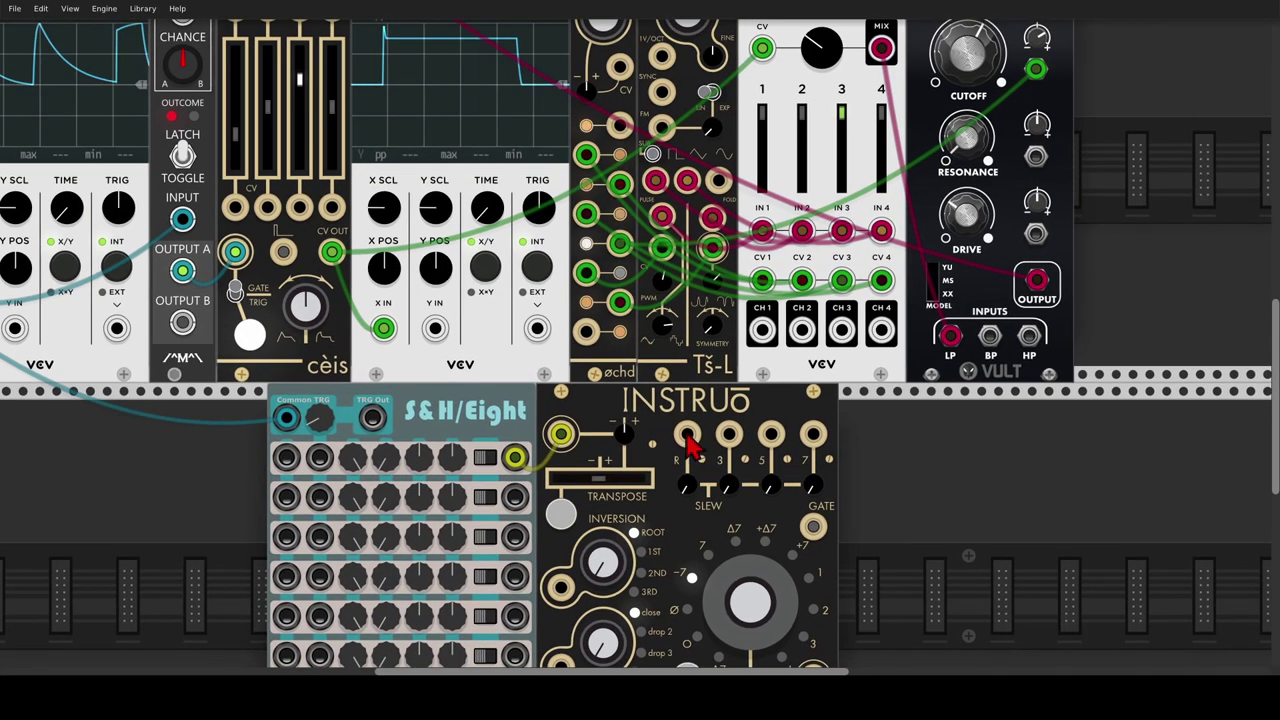
{"action": "left_click_drag", "start_coordinate": [686, 440], "coordinate": [662, 70]}
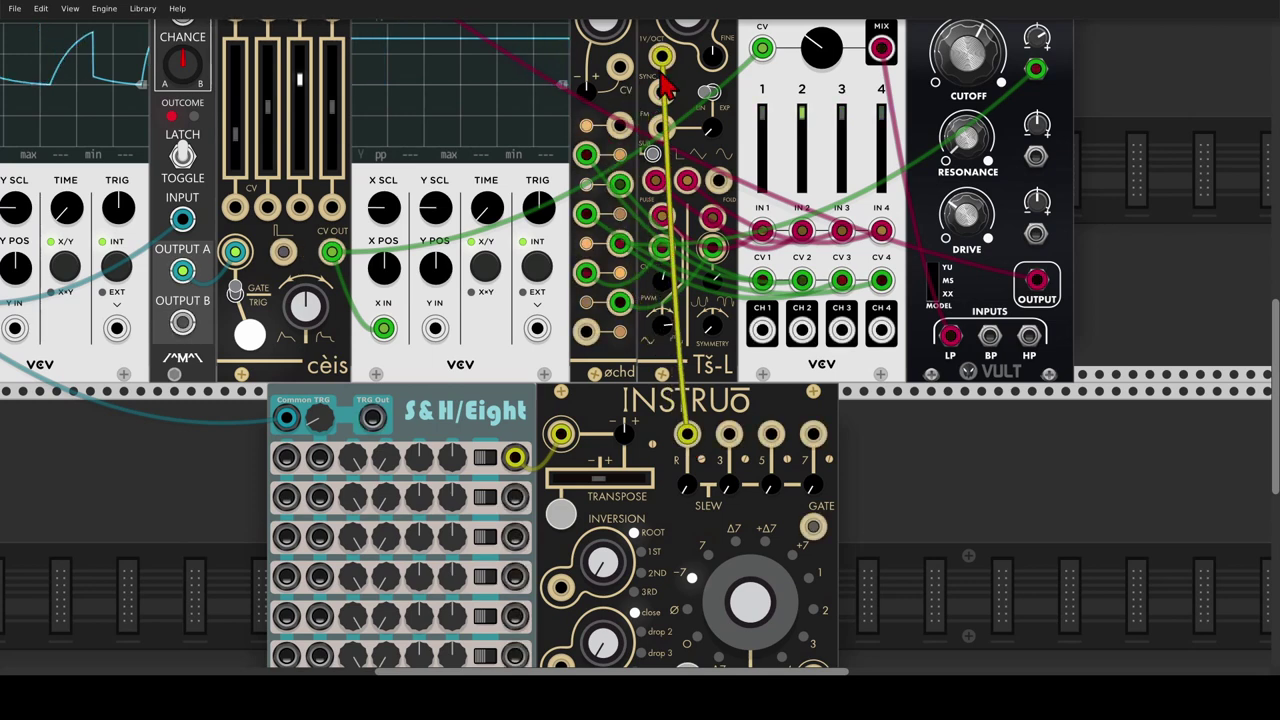
Set the harmonàig's pitch CV input attenuverter to about 0.2178.
{"action": "left_click_drag", "start_coordinate": [625, 438], "coordinate": [625, 370]}
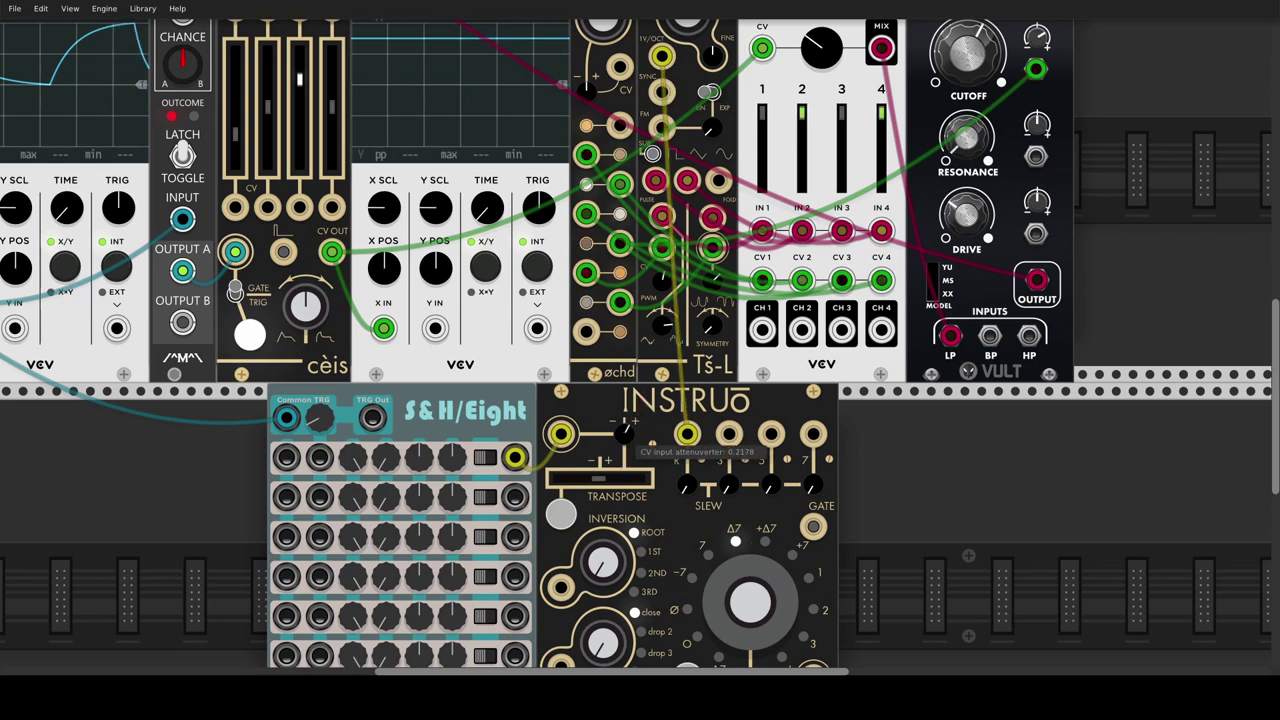
{"action": "scroll", "coordinate": [640, 420], "scroll_direction": "down", "scroll_amount": 3}
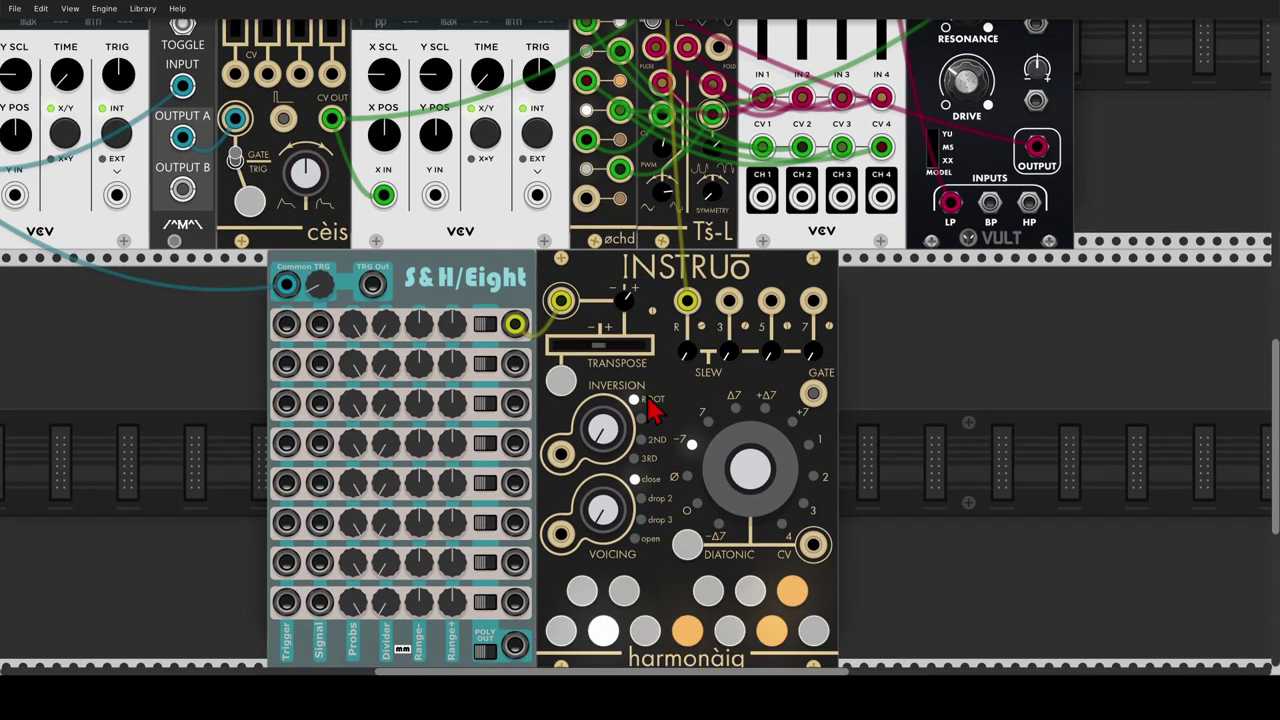
{"action": "scroll", "coordinate": [651, 408], "scroll_direction": "down", "scroll_amount": 1}
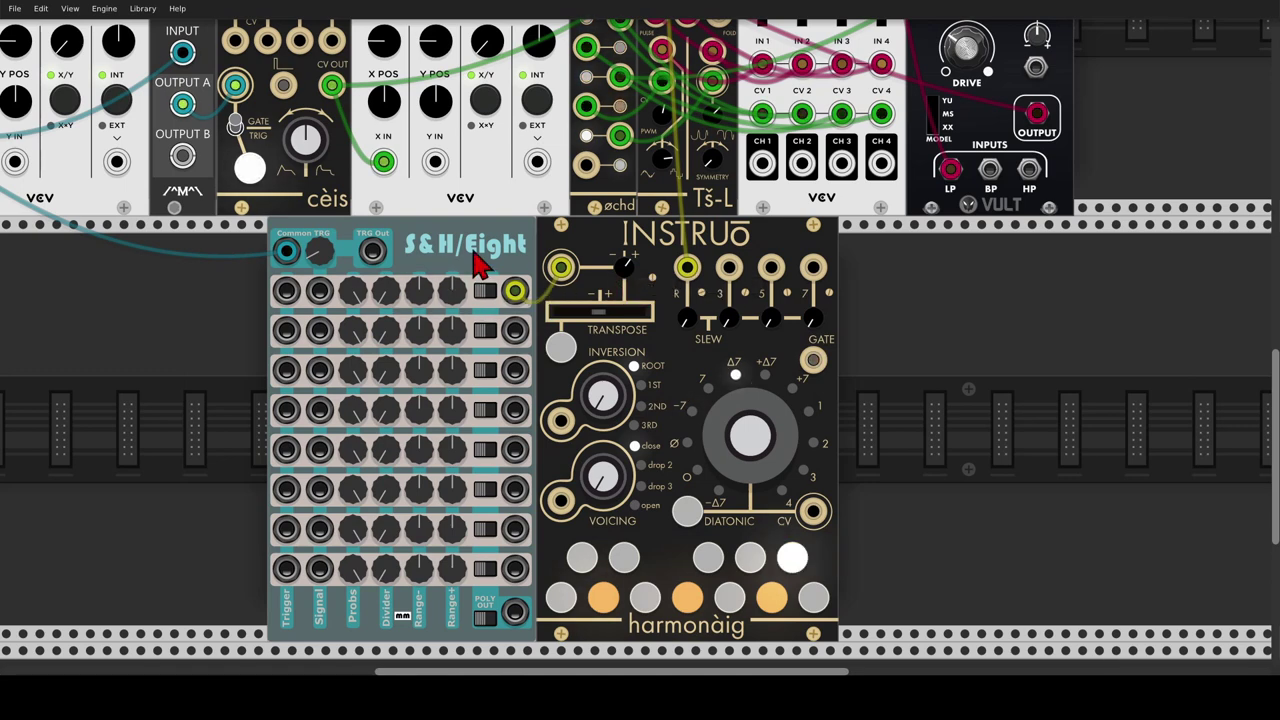
{"action": "mouse_move", "coordinate": [423, 294]}
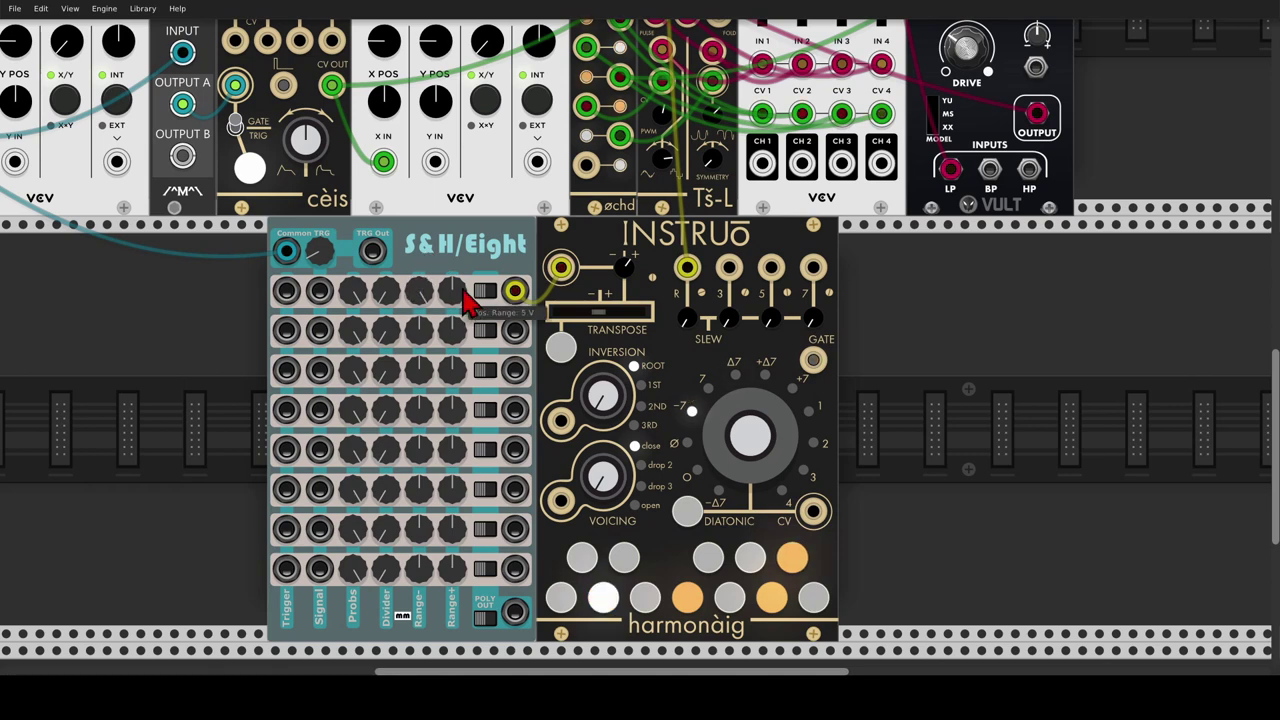
{"action": "mouse_move", "coordinate": [460, 308]}
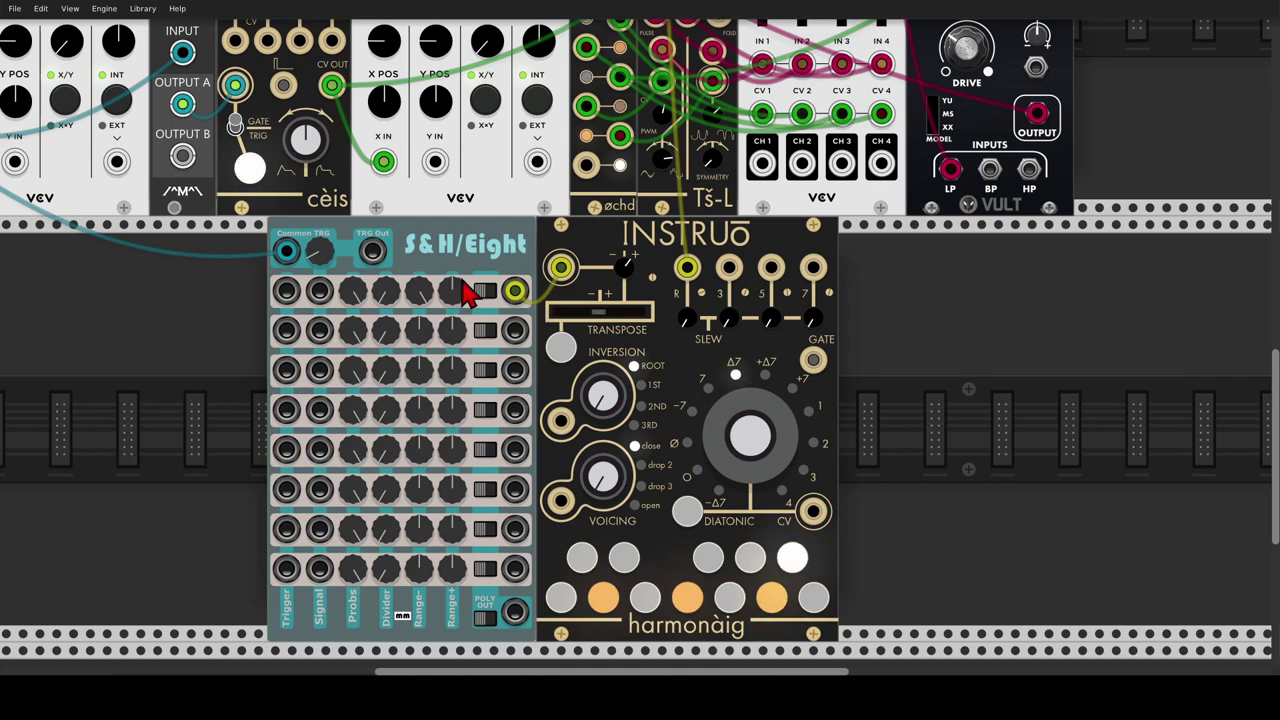
Add an Alright Devices Chronoblob delay after the Tangents filter in the middle row.
{"action": "scroll", "coordinate": [466, 291], "scroll_direction": "down", "scroll_amount": 2}
{"action": "scroll", "coordinate": [490, 320], "scroll_direction": "up", "scroll_amount": 1}
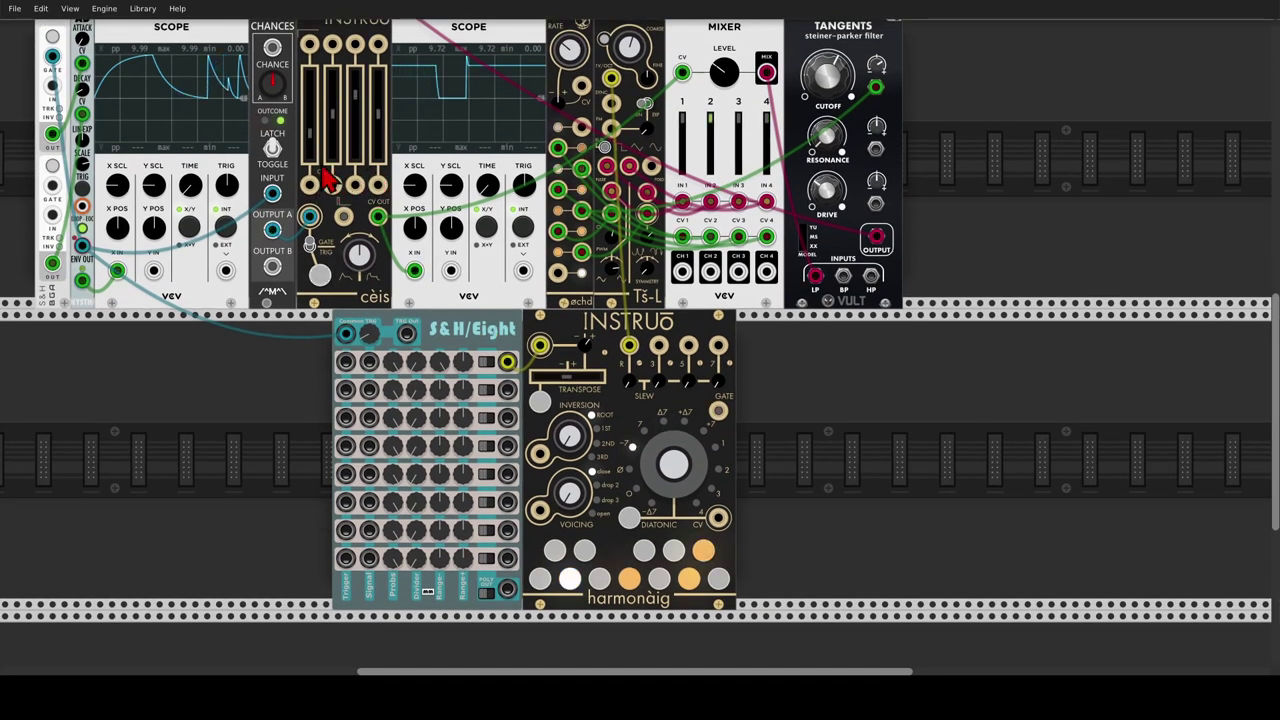
{"action": "left_click_drag", "start_coordinate": [914, 389], "coordinate": [712, 417]}
{"action": "right_click", "coordinate": [745, 335]}
{"action": "type", "text": "blob"}
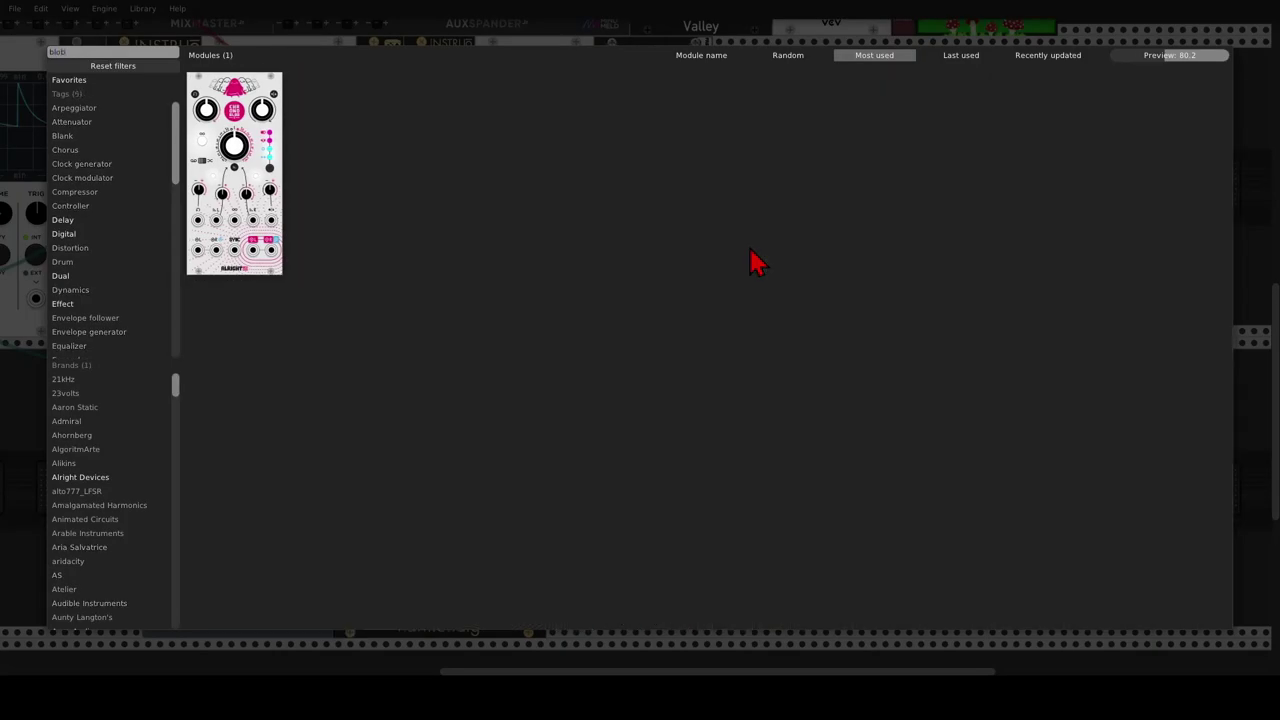
{"action": "left_click_drag", "start_coordinate": [249, 83], "coordinate": [778, 183]}
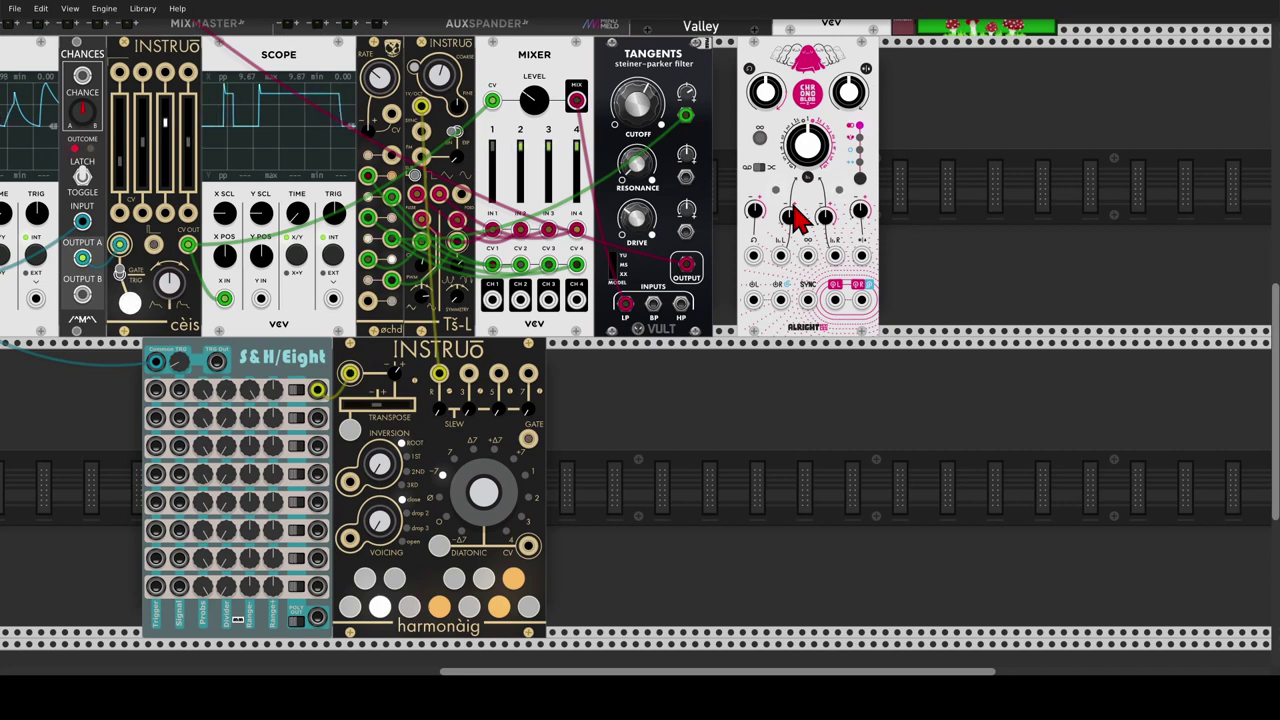
Make room before the Chronoblob and add a VCV VCA between it and the Tangents filter.
{"action": "left_click_drag", "start_coordinate": [769, 63], "coordinate": [797, 63]}
{"action": "right_click", "coordinate": [749, 91]}
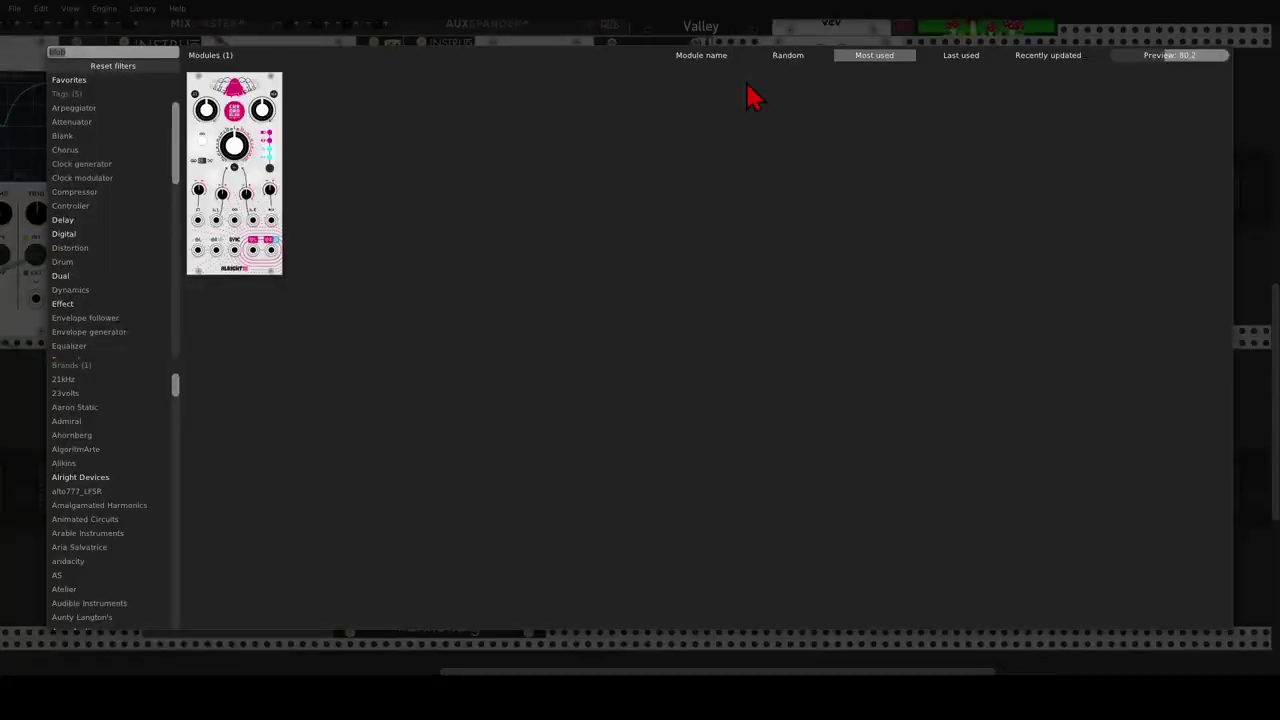
{"action": "type", "text": "vca"}
{"action": "key", "text": "Escape"}
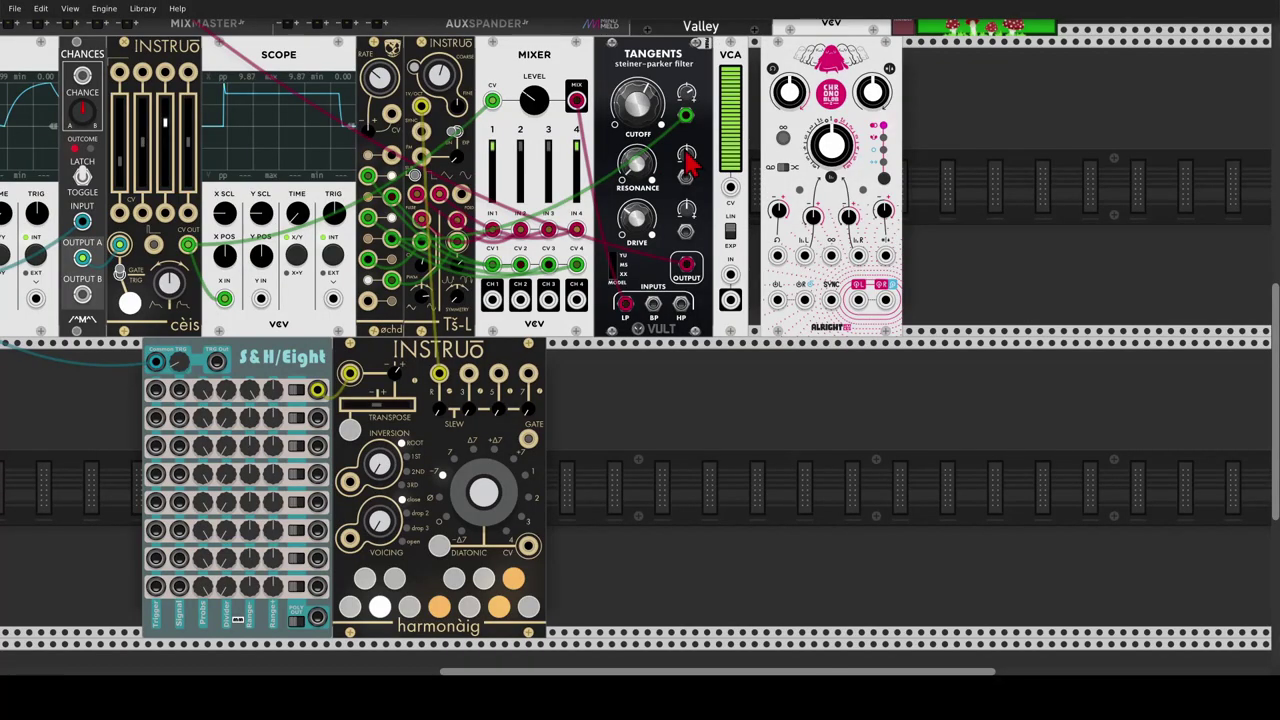
Patch the cèis's second stage output directly to the VCA's CV input.
{"action": "scroll", "coordinate": [760, 258], "scroll_direction": "up", "scroll_amount": 5}
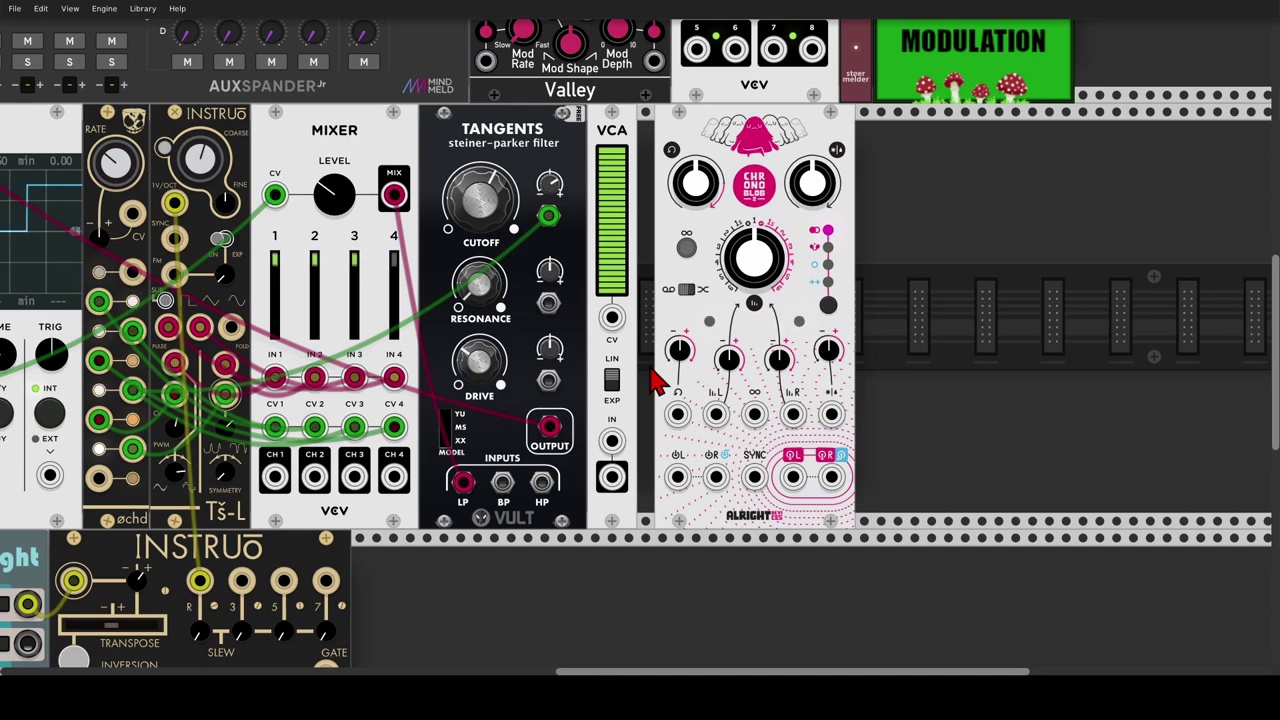
{"action": "left_click_drag", "start_coordinate": [682, 350], "coordinate": [986, 366]}
{"action": "scroll", "coordinate": [947, 354], "scroll_direction": "down", "scroll_amount": 1}
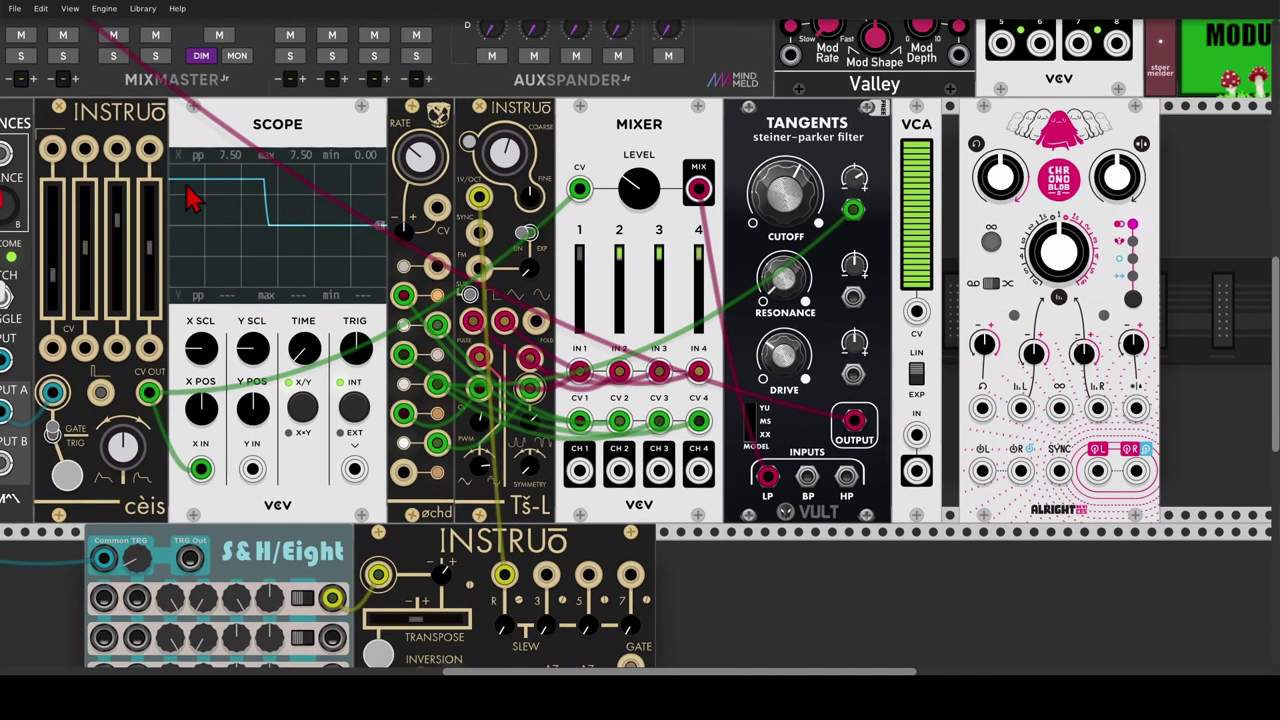
{"action": "left_click_drag", "start_coordinate": [85, 150], "coordinate": [85, 158]}
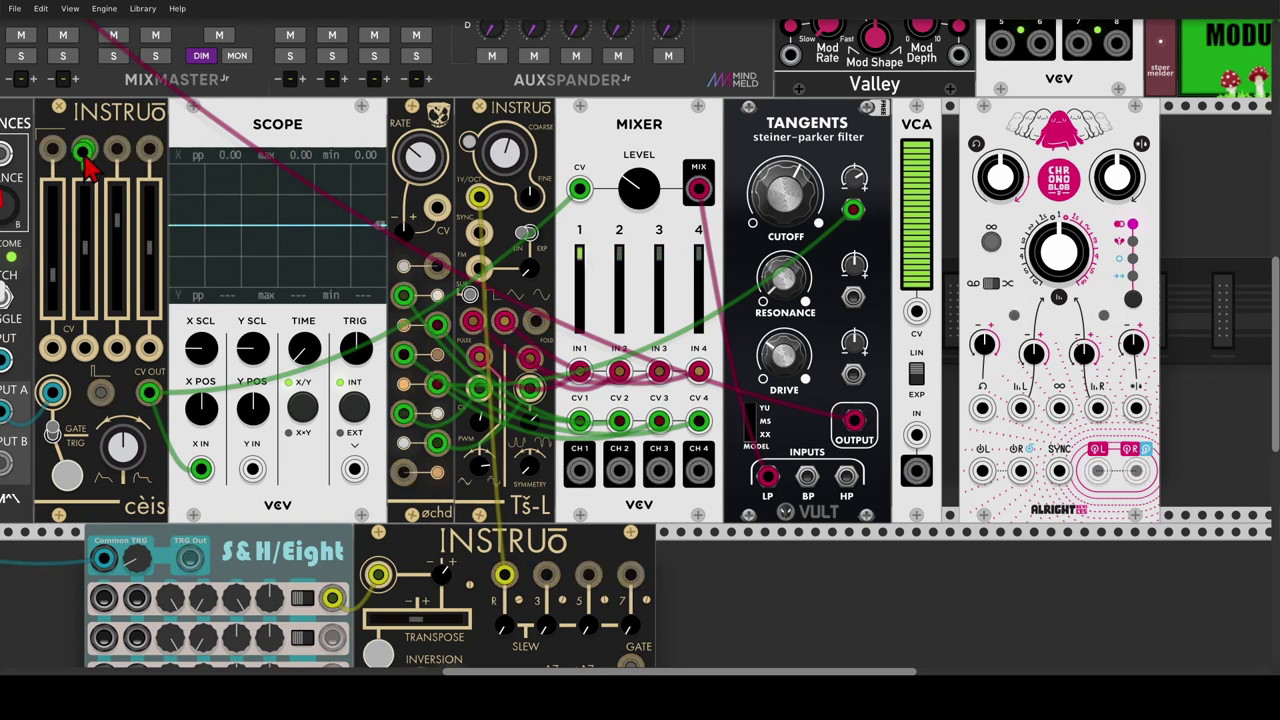
{"action": "left_click_drag", "start_coordinate": [98, 170], "coordinate": [916, 311]}
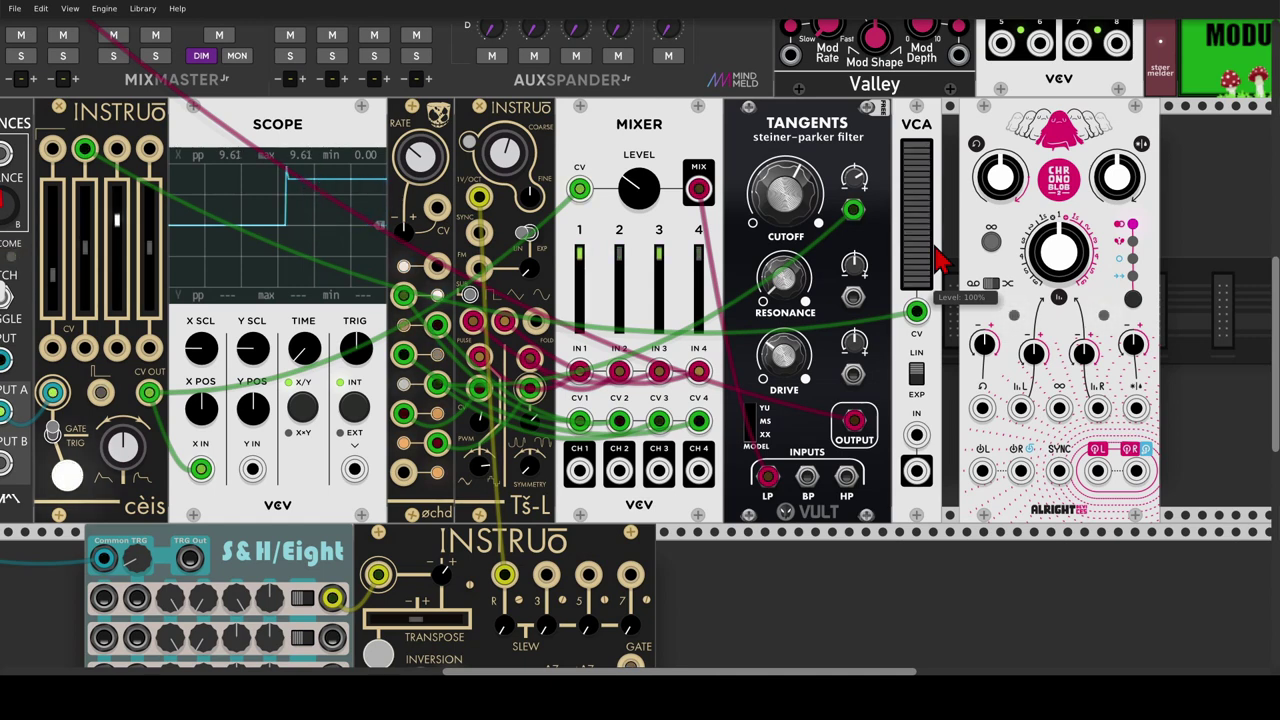
Shift the VCA and Chronoblob aside and add an AD envelope between the Tangents filter and the VCA.
{"action": "left_click_drag", "start_coordinate": [918, 128], "coordinate": [974, 124]}
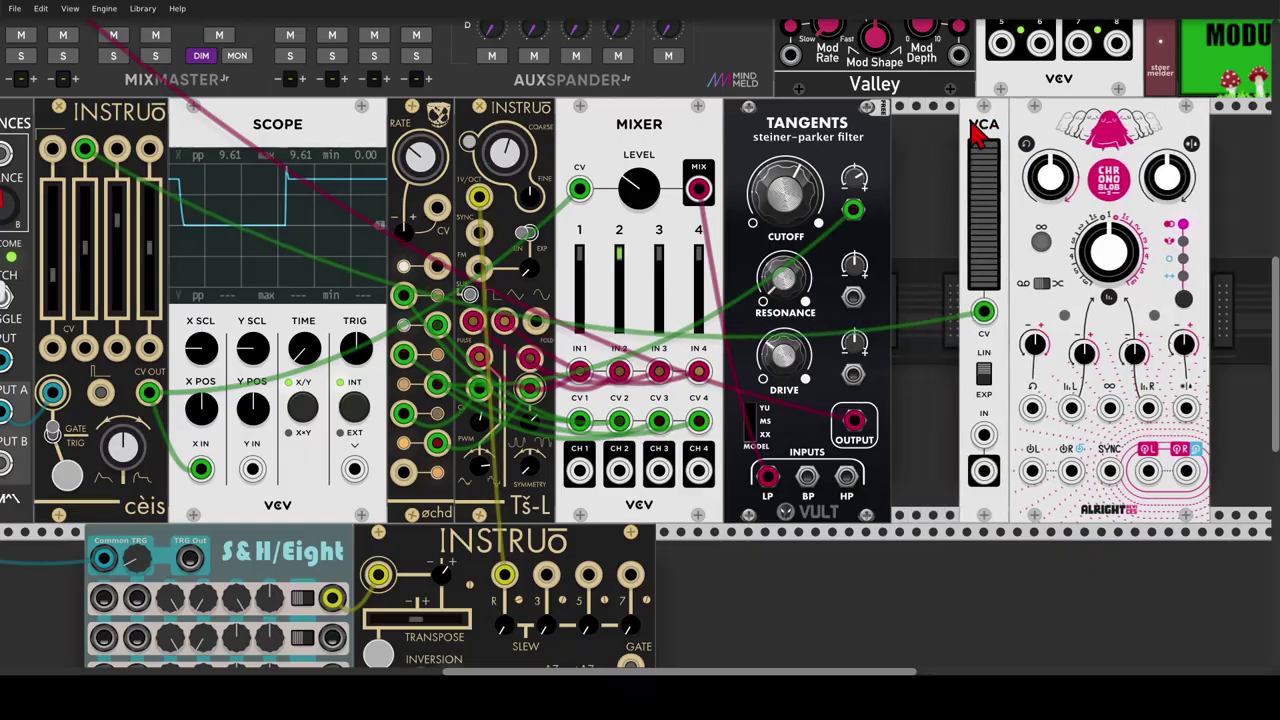
{"action": "right_click", "coordinate": [918, 154]}
{"action": "type", "text": "ad"}
{"action": "left_click", "coordinate": [207, 88]}
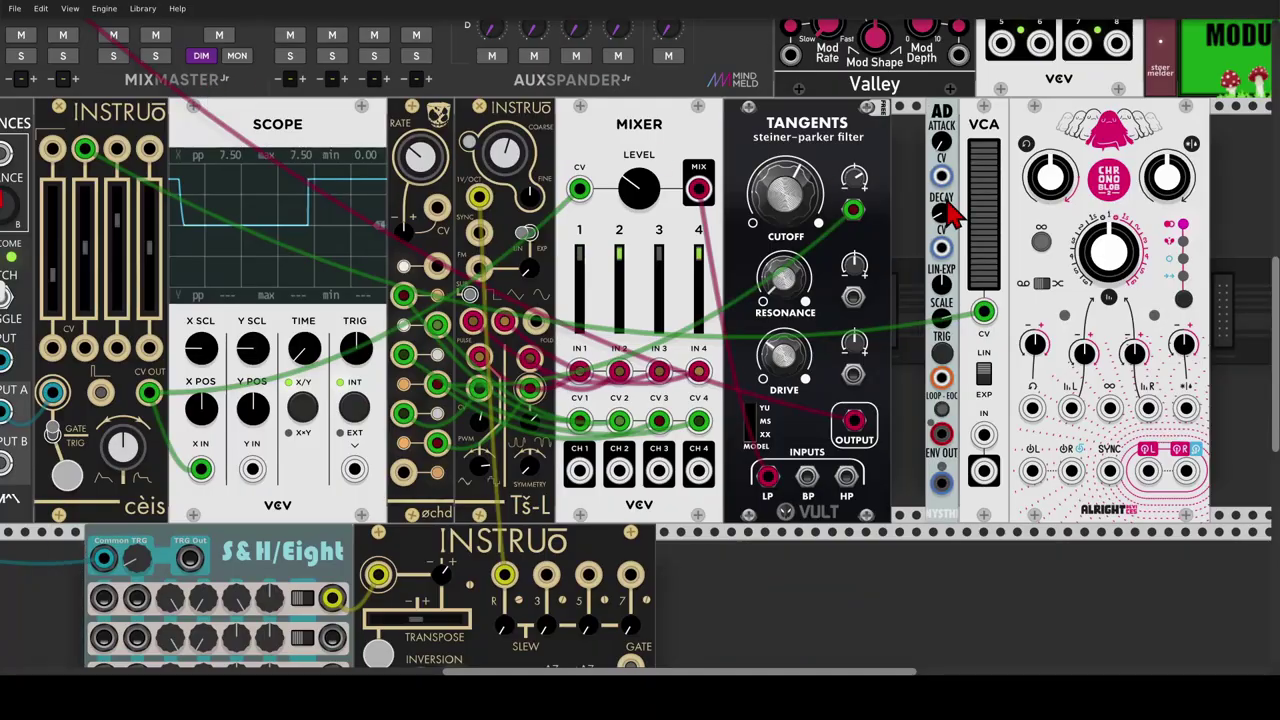
Reroute the cèis's second stage output to the new AD's TRIG input and patch the AD's ENV OUT to the VCA's CV input.
{"action": "right_click", "coordinate": [983, 313]}
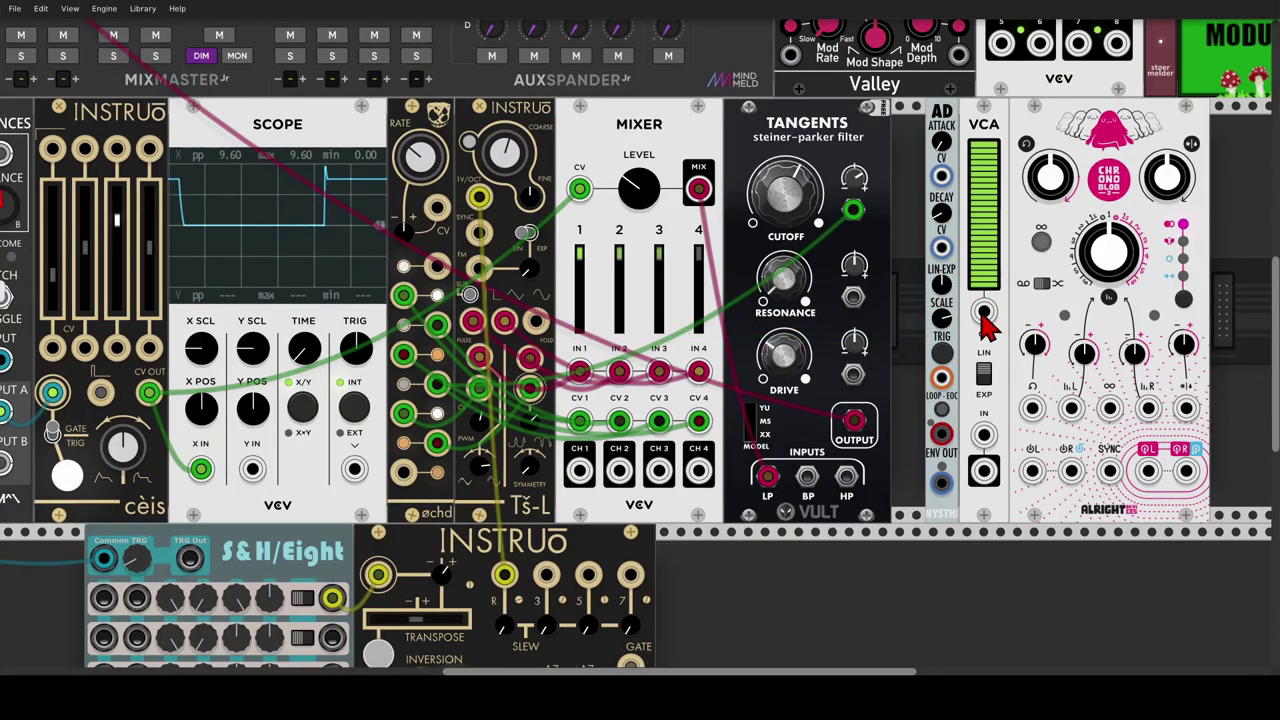
{"action": "left_click", "coordinate": [85, 155]}
{"action": "left_click_drag", "start_coordinate": [84, 152], "coordinate": [948, 395]}
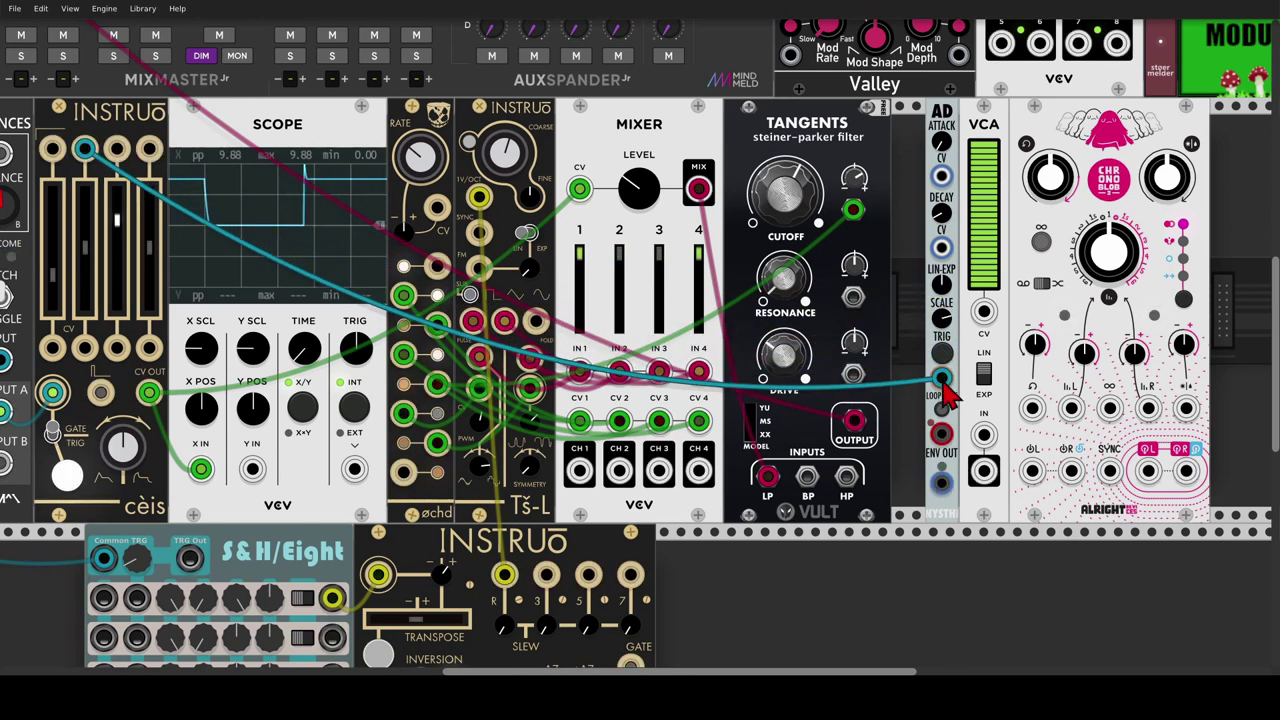
{"action": "left_click_drag", "start_coordinate": [941, 483], "coordinate": [984, 311]}
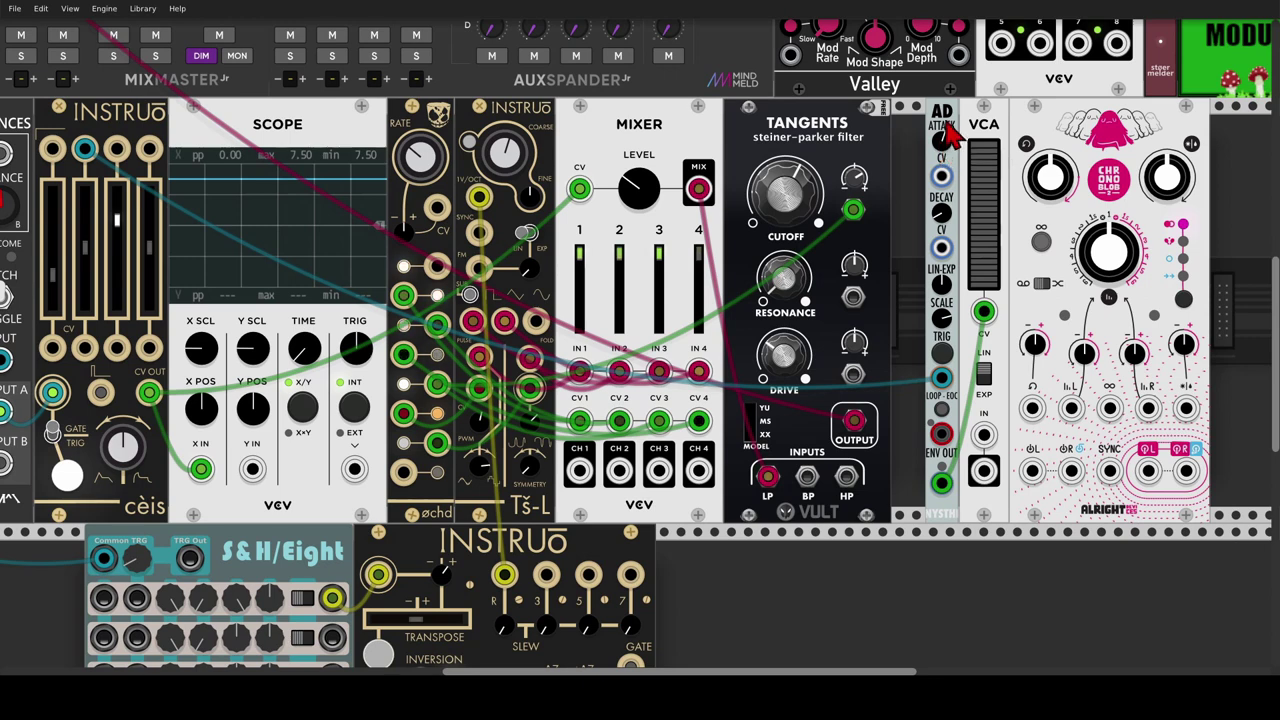
Move the AD, VCA and Chronoblob flush against the Tangents filter.
{"action": "left_click_drag", "start_coordinate": [942, 116], "coordinate": [910, 118]}
{"action": "left_click_drag", "start_coordinate": [988, 118], "coordinate": [955, 118]}
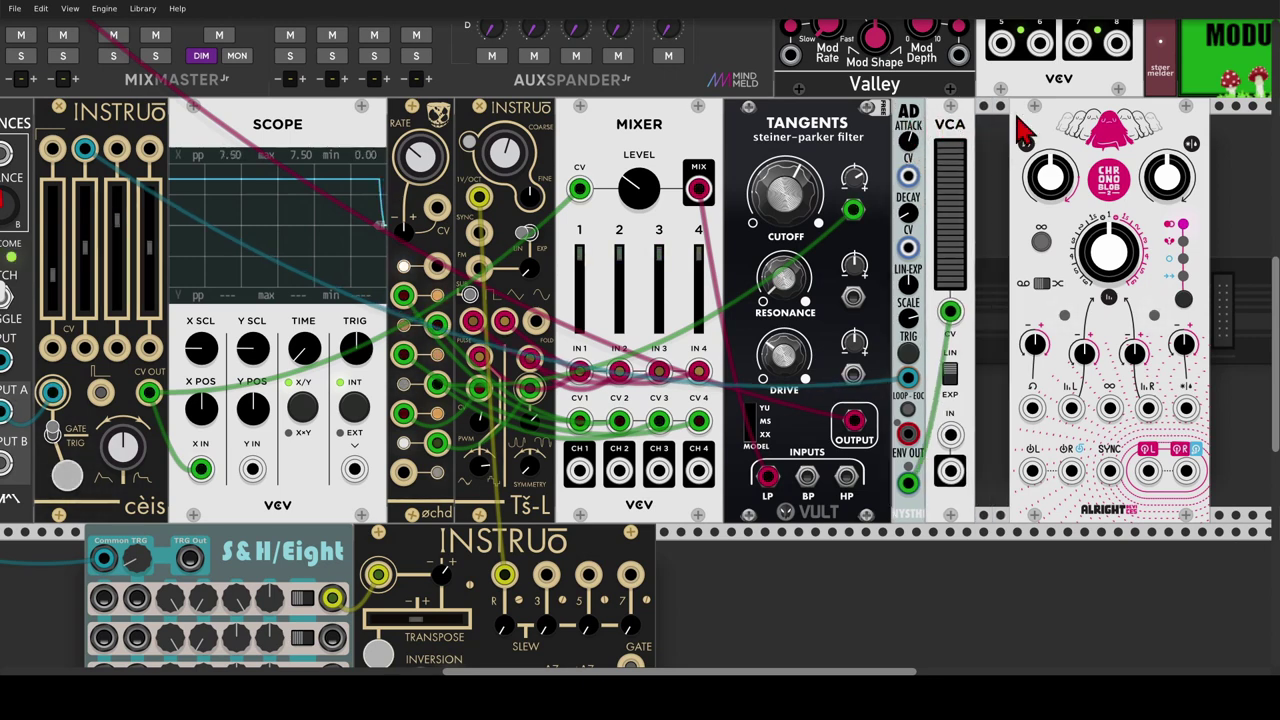
{"action": "left_click_drag", "start_coordinate": [1050, 135], "coordinate": [1015, 135]}
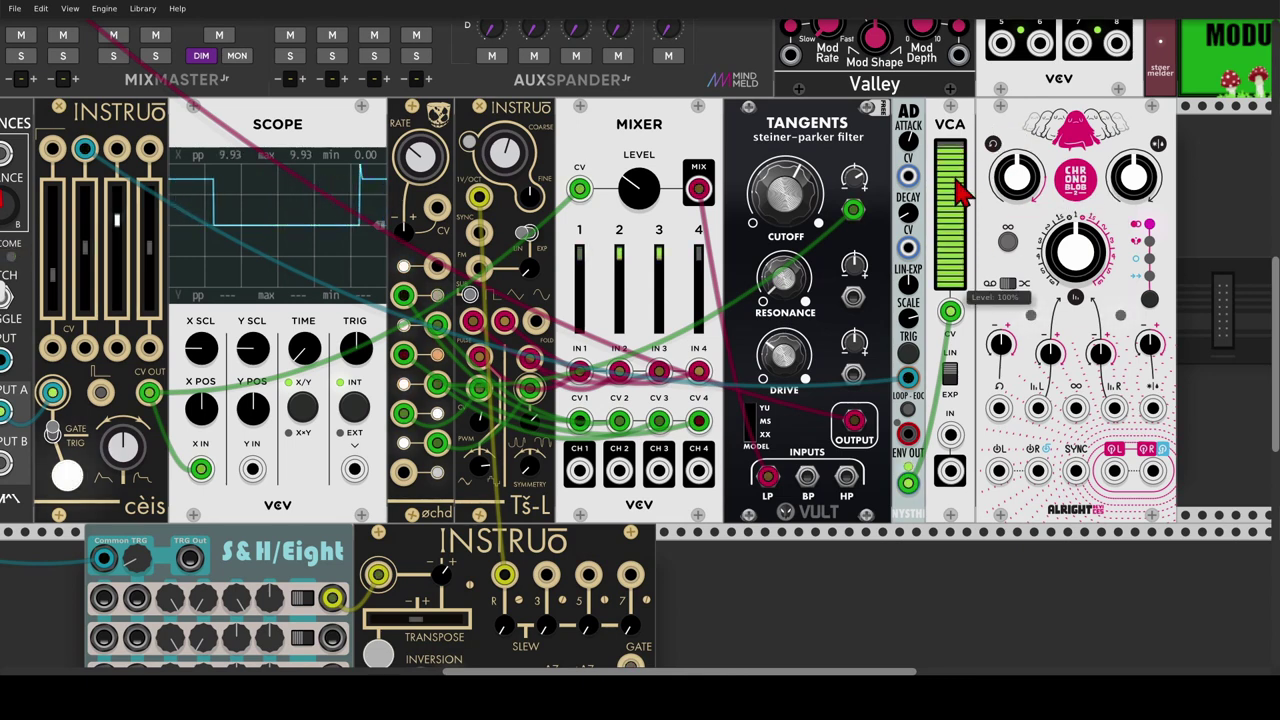
Insert a Chances module before the AD and route the cèis trigger through its Input and Output A to the AD's TRIG input.
{"action": "left_click_drag", "start_coordinate": [908, 119], "coordinate": [1042, 124]}
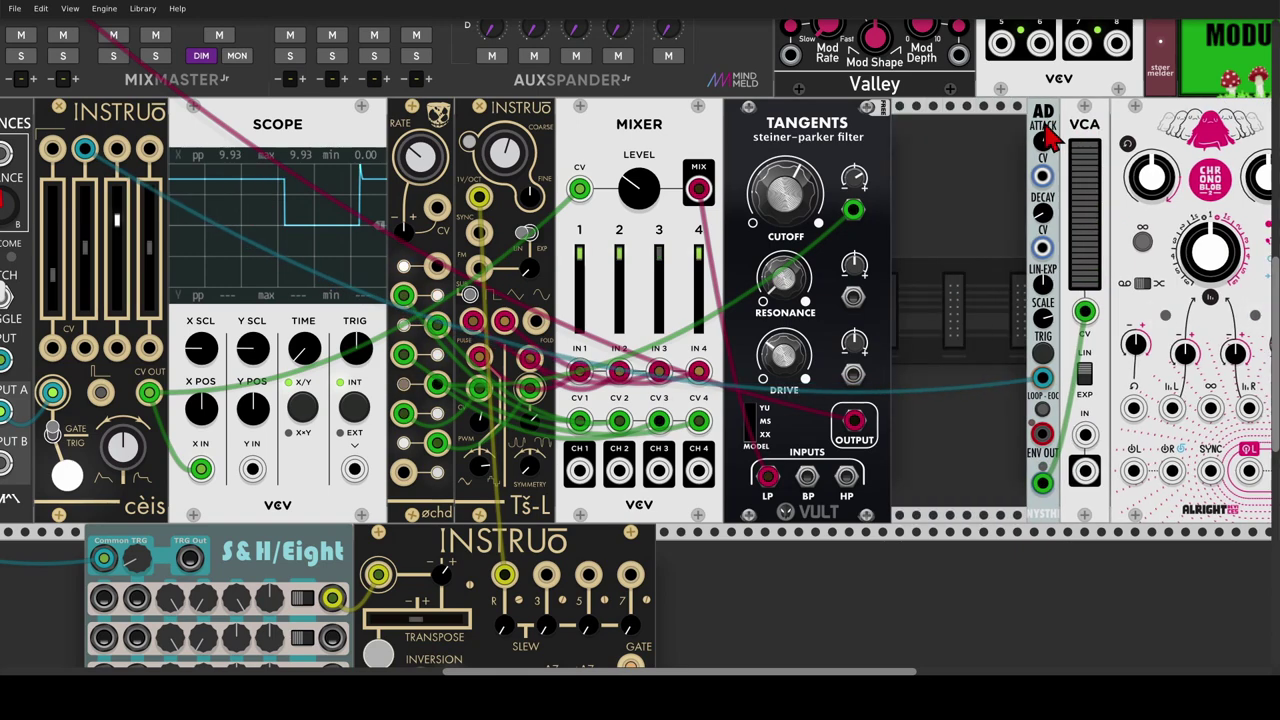
{"action": "right_click", "coordinate": [988, 163]}
{"action": "type", "text": "chan"}
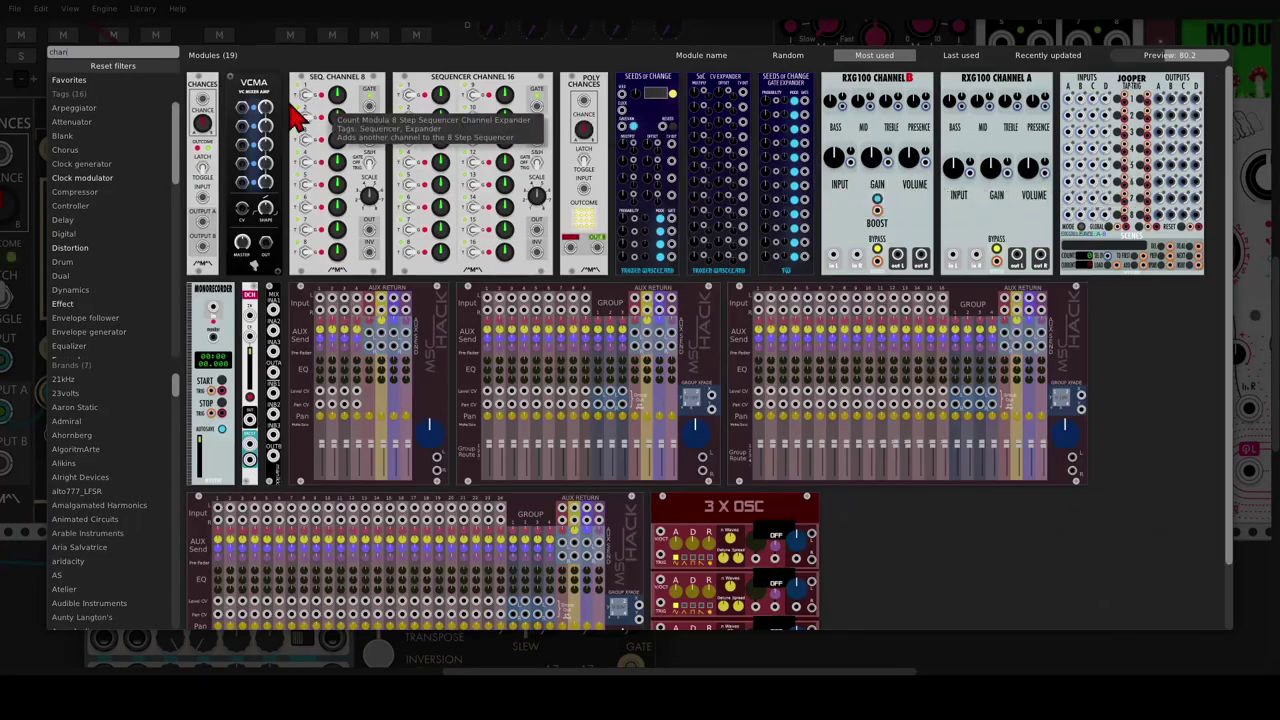
{"action": "left_click", "coordinate": [202, 175]}
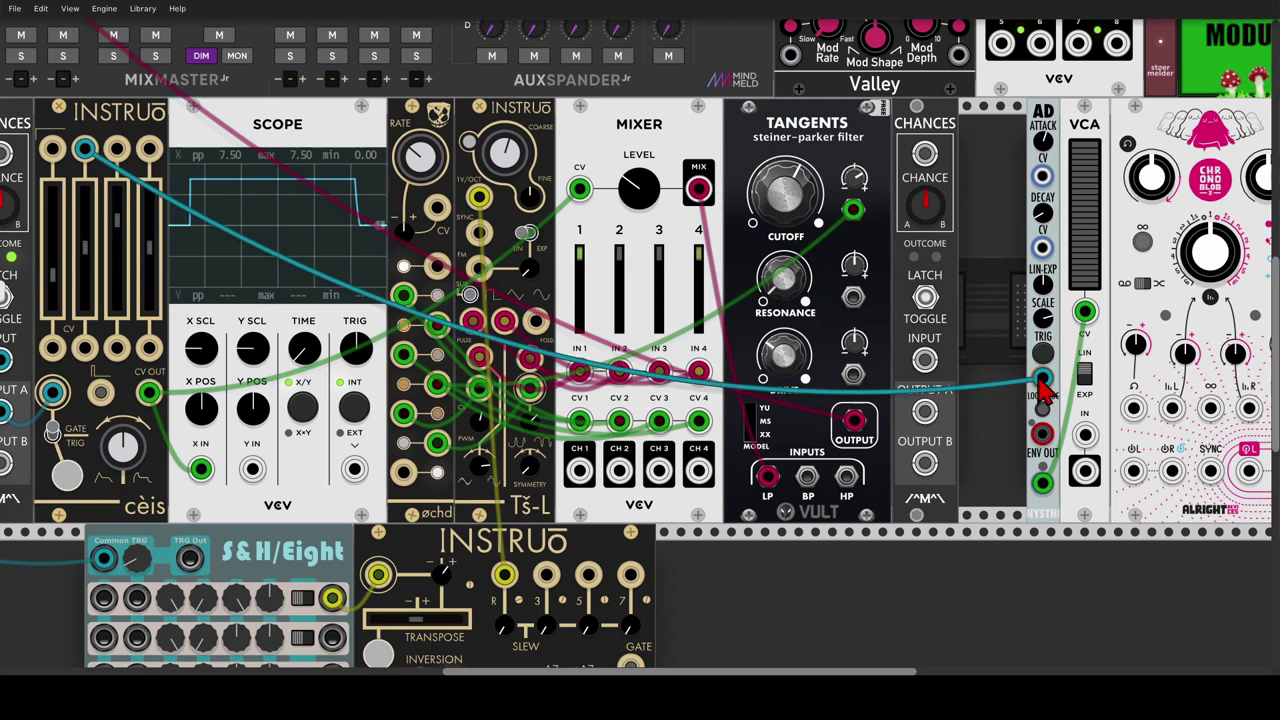
{"action": "left_click_drag", "start_coordinate": [1042, 378], "coordinate": [925, 360]}
{"action": "mouse_move", "coordinate": [925, 411]}
{"action": "left_mouse_down"}
{"action": "mouse_move", "coordinate": [1005, 371]}
{"action": "mouse_move", "coordinate": [1042, 378]}
{"action": "left_mouse_up"}
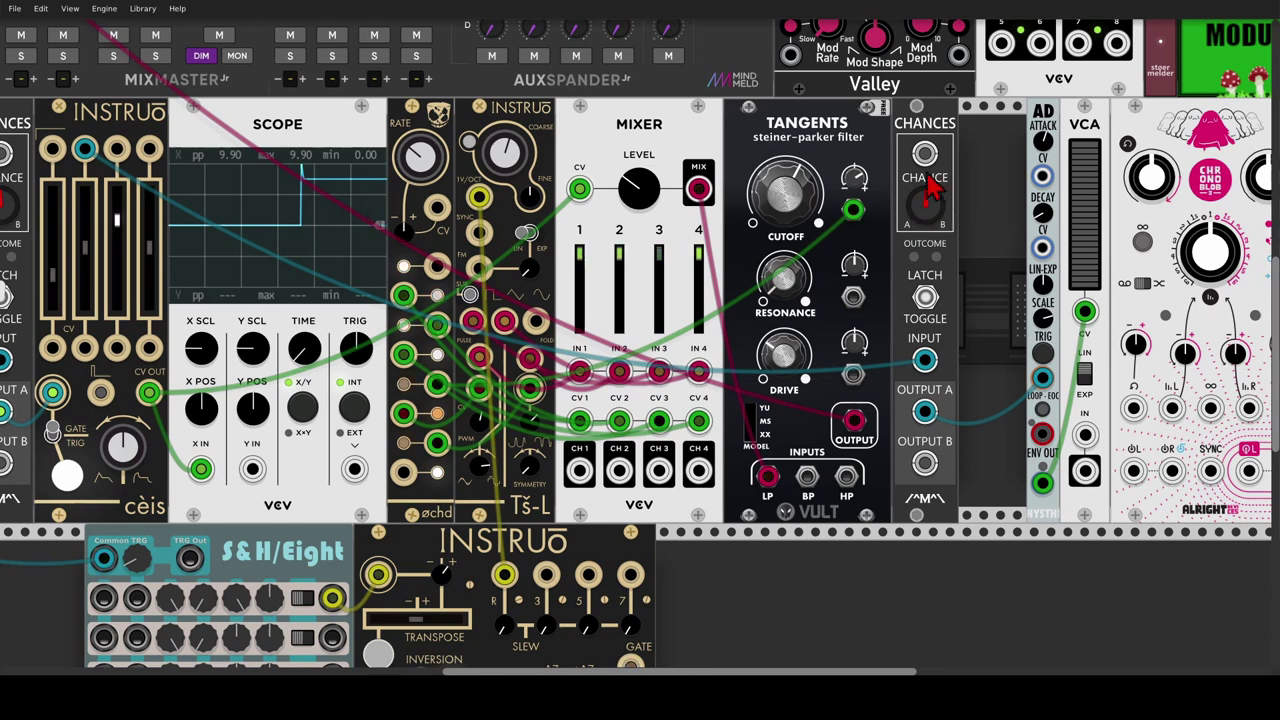
Close the gaps by moving the AD, VCA and Chronoblob up against the new Chances module.
{"action": "left_click_drag", "start_coordinate": [1050, 125], "coordinate": [972, 125]}
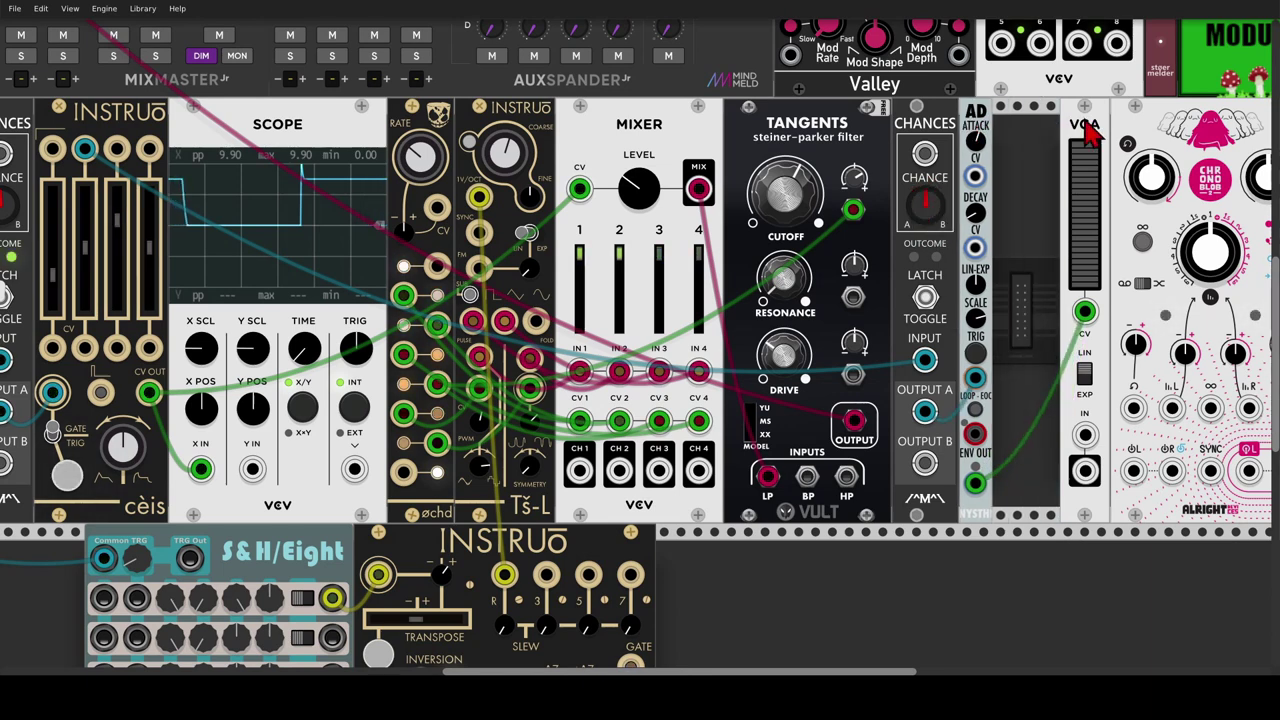
{"action": "left_click_drag", "start_coordinate": [1070, 125], "coordinate": [1000, 125]}
{"action": "left_click_drag", "start_coordinate": [1128, 135], "coordinate": [1060, 135]}
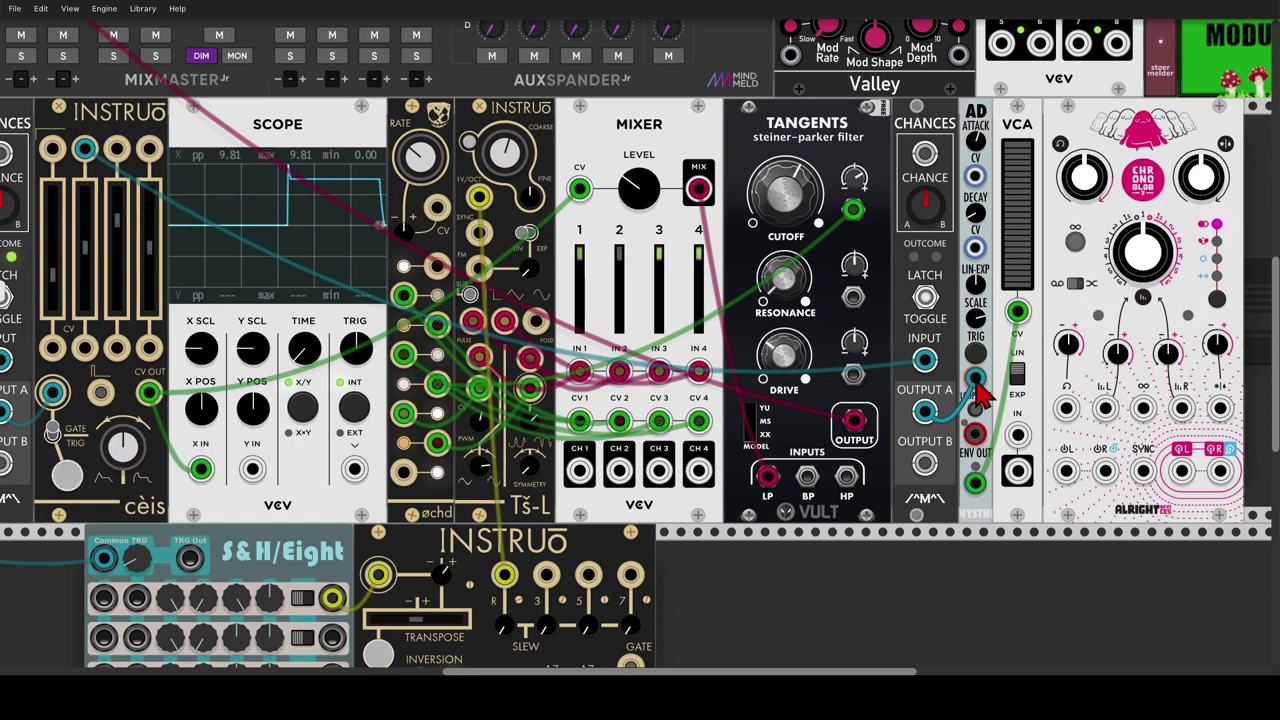
Patch the Tangents filter's output to the VCA's IN and the VCA's output to the Chronoblob's left audio input.
{"action": "left_click_drag", "start_coordinate": [975, 432], "coordinate": [854, 420]}
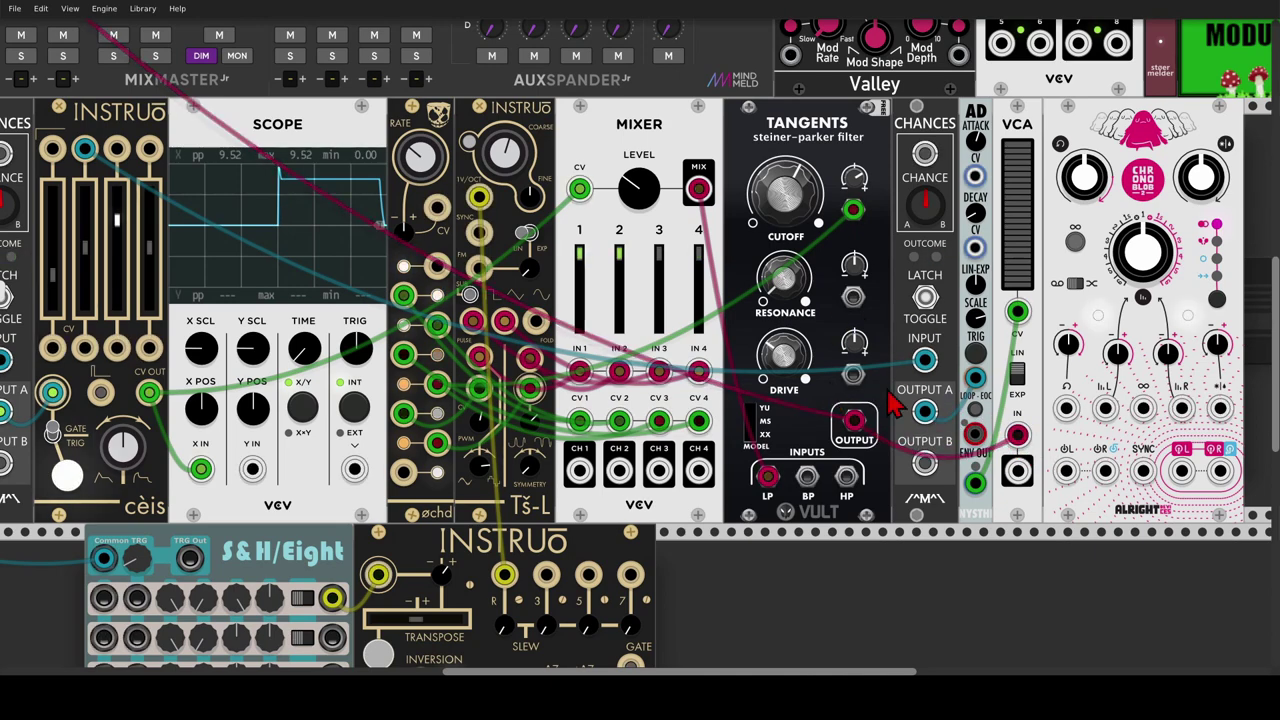
{"action": "scroll", "coordinate": [977, 491], "scroll_direction": "right", "scroll_amount": 1}
{"action": "scroll", "coordinate": [983, 508], "scroll_direction": "right", "scroll_amount": 5}
{"action": "left_click_drag", "start_coordinate": [734, 447], "coordinate": [783, 455]}
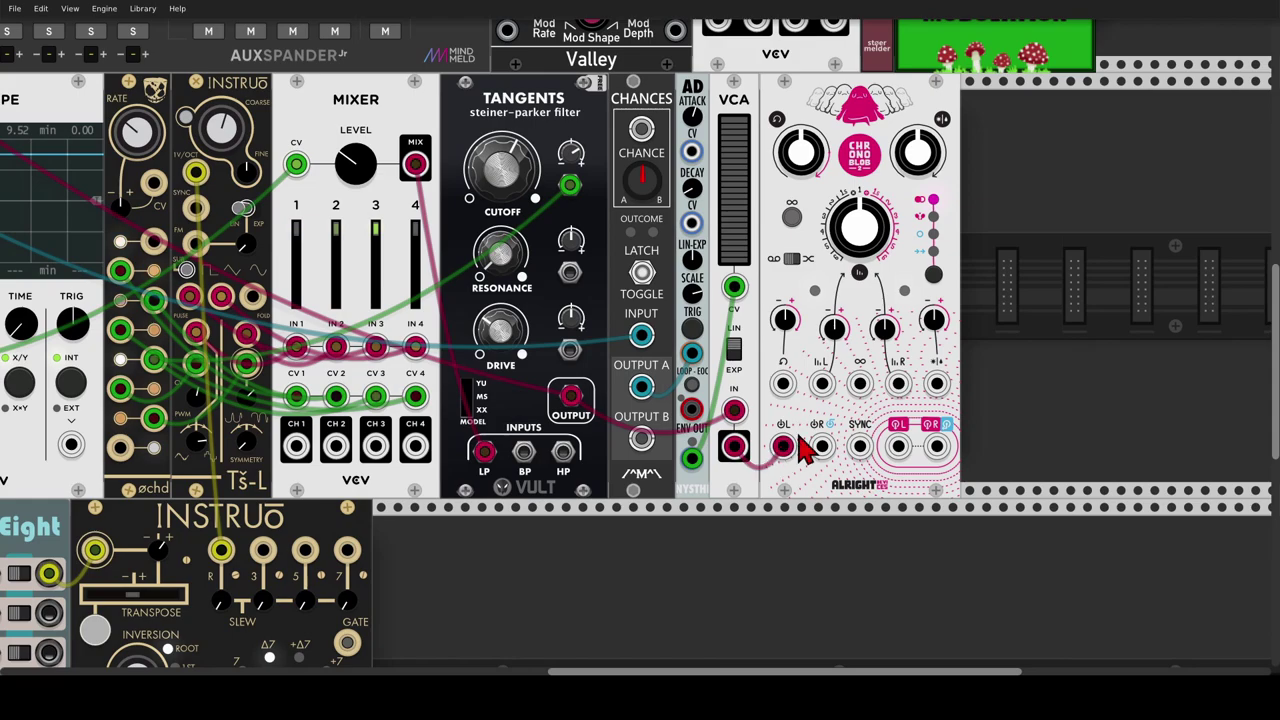
Patch the Chronoblob's left and right outputs to the L and R inputs of MixMaster channel 02.
{"action": "scroll", "coordinate": [800, 445], "scroll_direction": "down", "scroll_amount": 3}
{"action": "scroll", "coordinate": [880, 366], "scroll_direction": "left", "scroll_amount": 4}
{"action": "left_click_drag", "start_coordinate": [1048, 527], "coordinate": [1078, 538]}
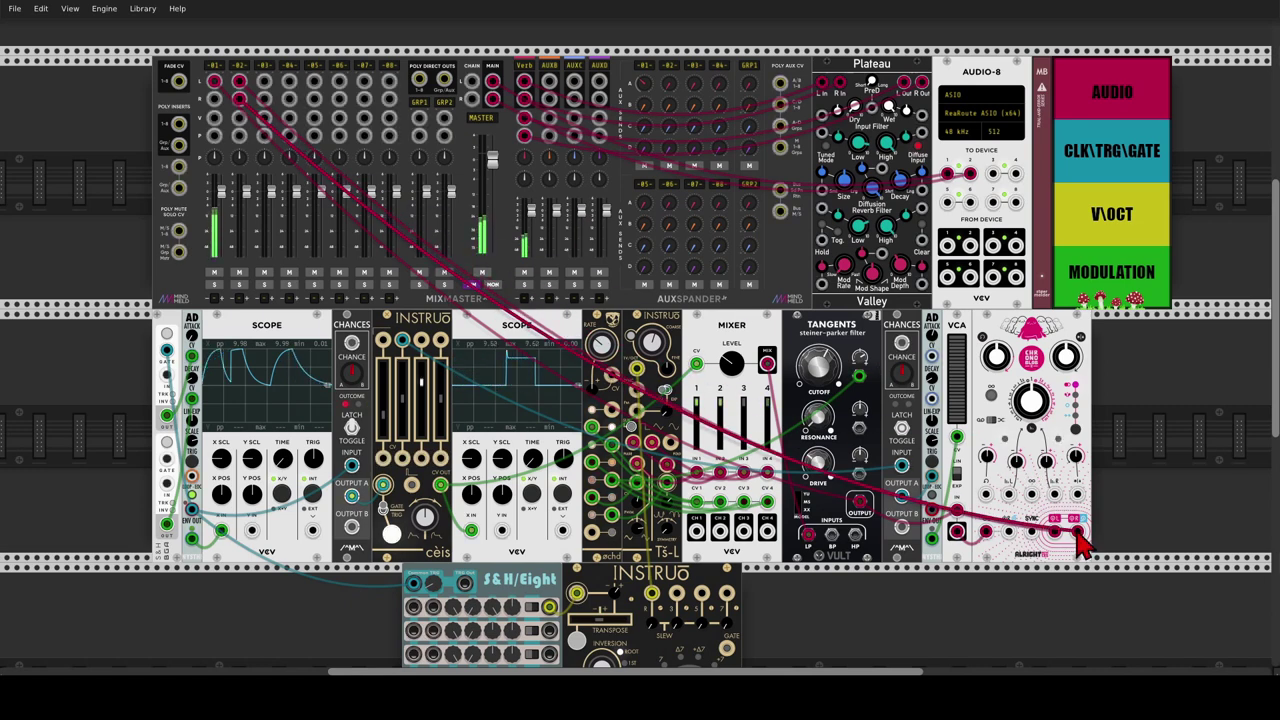
Turn up the Chronoblob's dry/wet mix, select its second delay mode and adjust the feedback.
{"action": "left_click_drag", "start_coordinate": [1066, 358], "coordinate": [1066, 355]}
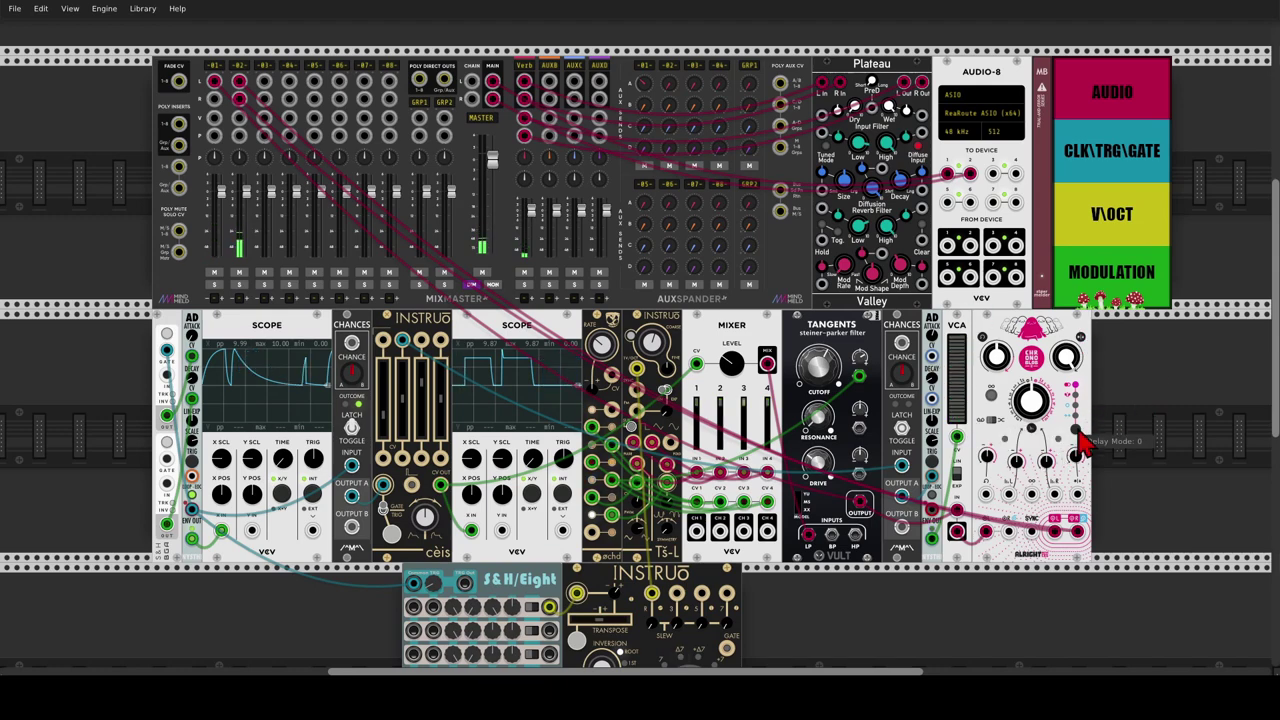
{"action": "scroll", "coordinate": [866, 371], "scroll_direction": "up", "scroll_amount": 5}
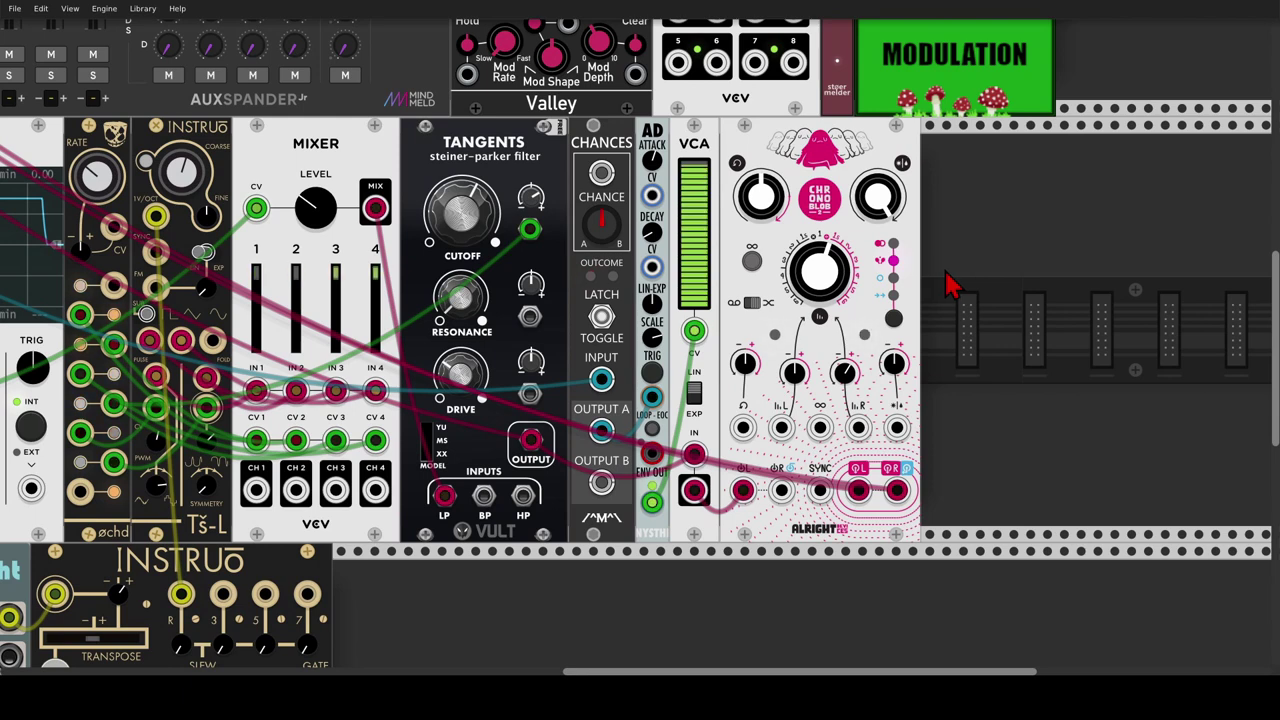
{"action": "left_click_drag", "start_coordinate": [761, 202], "coordinate": [761, 202]}
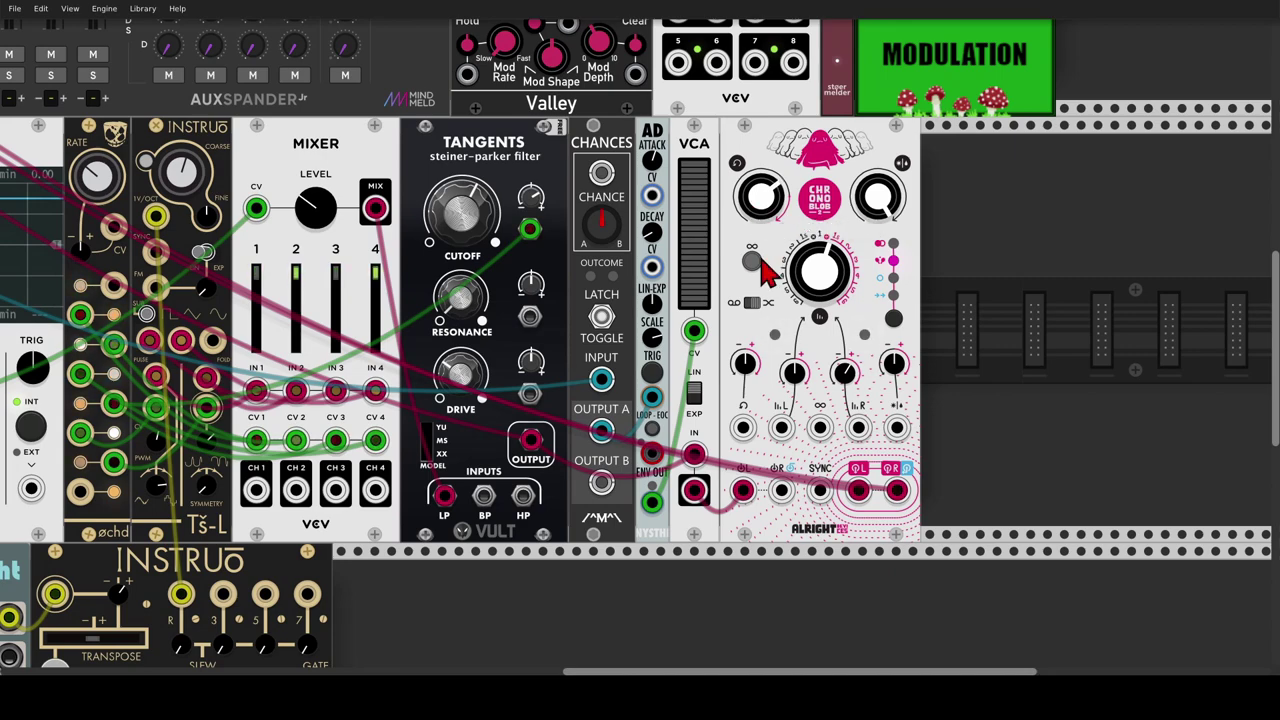
Raise the Verb send of channel 02 on the AuxSpander.
{"action": "scroll", "coordinate": [760, 240], "scroll_direction": "up", "scroll_amount": 6}
{"action": "scroll", "coordinate": [775, 330], "scroll_direction": "left", "scroll_amount": 6}
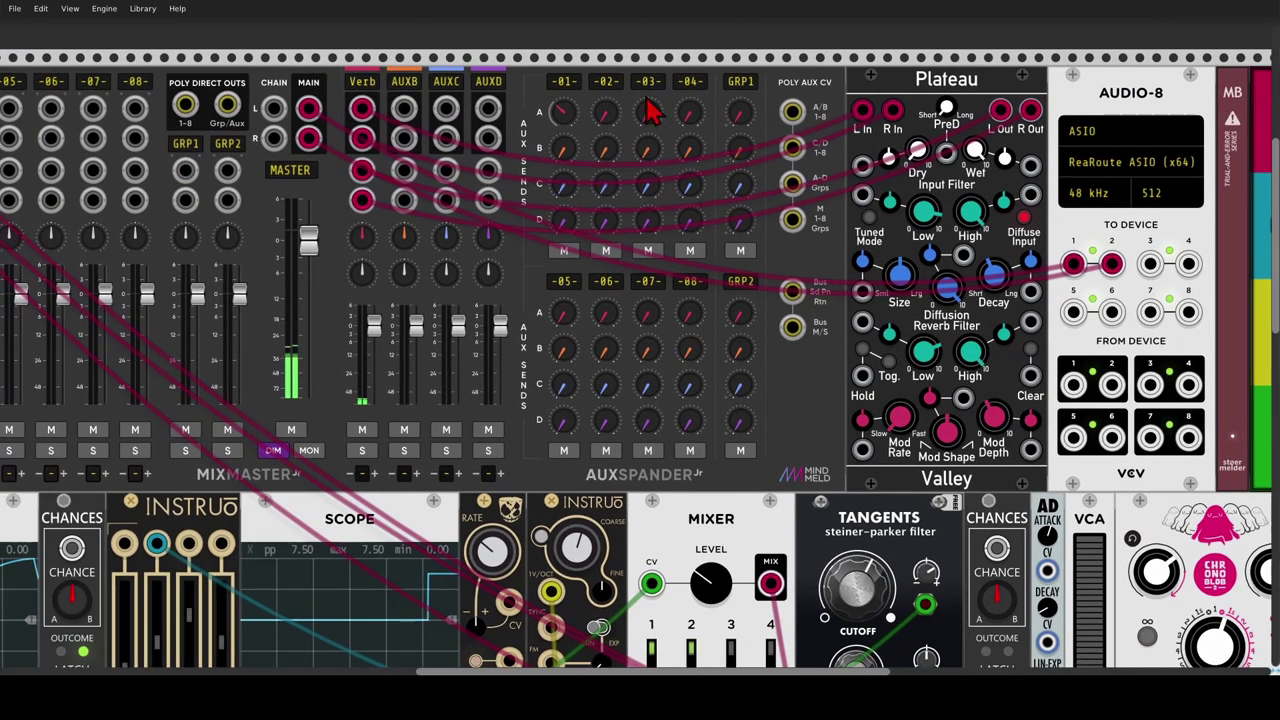
{"action": "scroll", "coordinate": [650, 112], "scroll_direction": "left", "scroll_amount": 4}
{"action": "left_click_drag", "start_coordinate": [882, 117], "coordinate": [882, 50]}
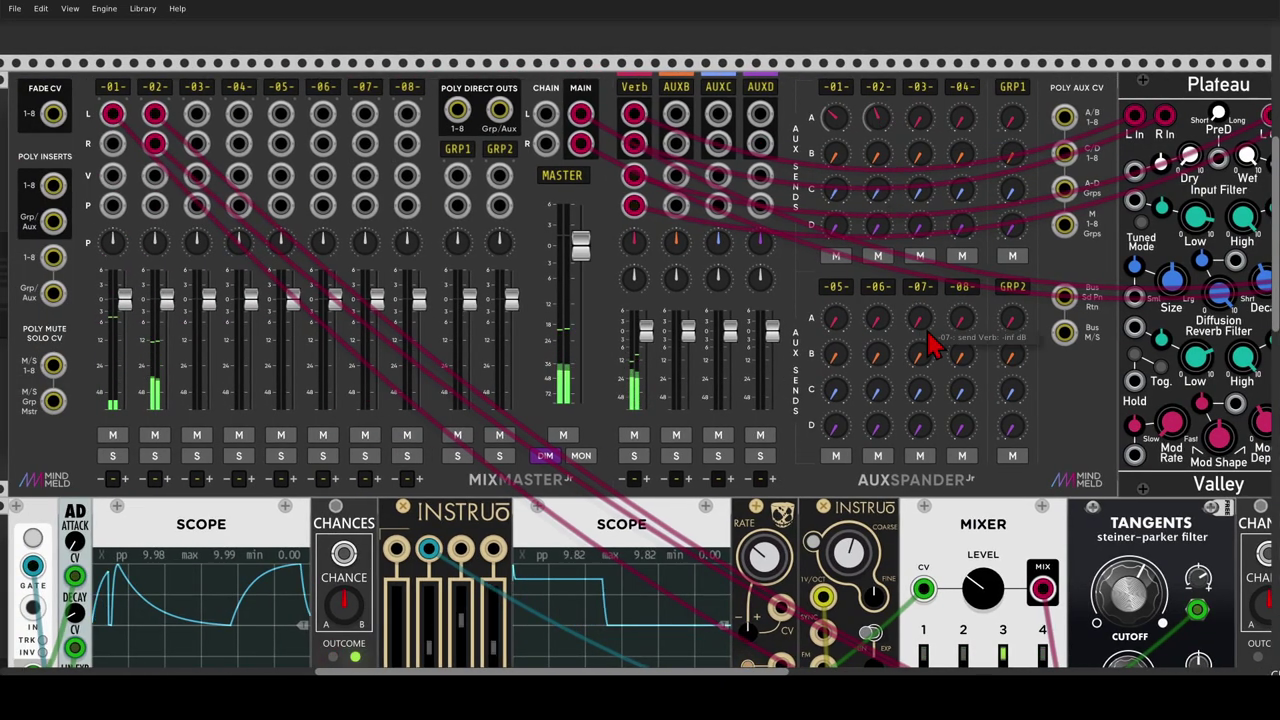
Patch Output B of the second Chances module to the triggers of S&H/Eight rows 2 and 3 and lower those rows' probability.
{"action": "scroll", "coordinate": [927, 335], "scroll_direction": "down", "scroll_amount": 3}
{"action": "scroll", "coordinate": [927, 335], "scroll_direction": "right", "scroll_amount": 3}
{"action": "left_click_drag", "start_coordinate": [930, 365], "coordinate": [700, 300]}
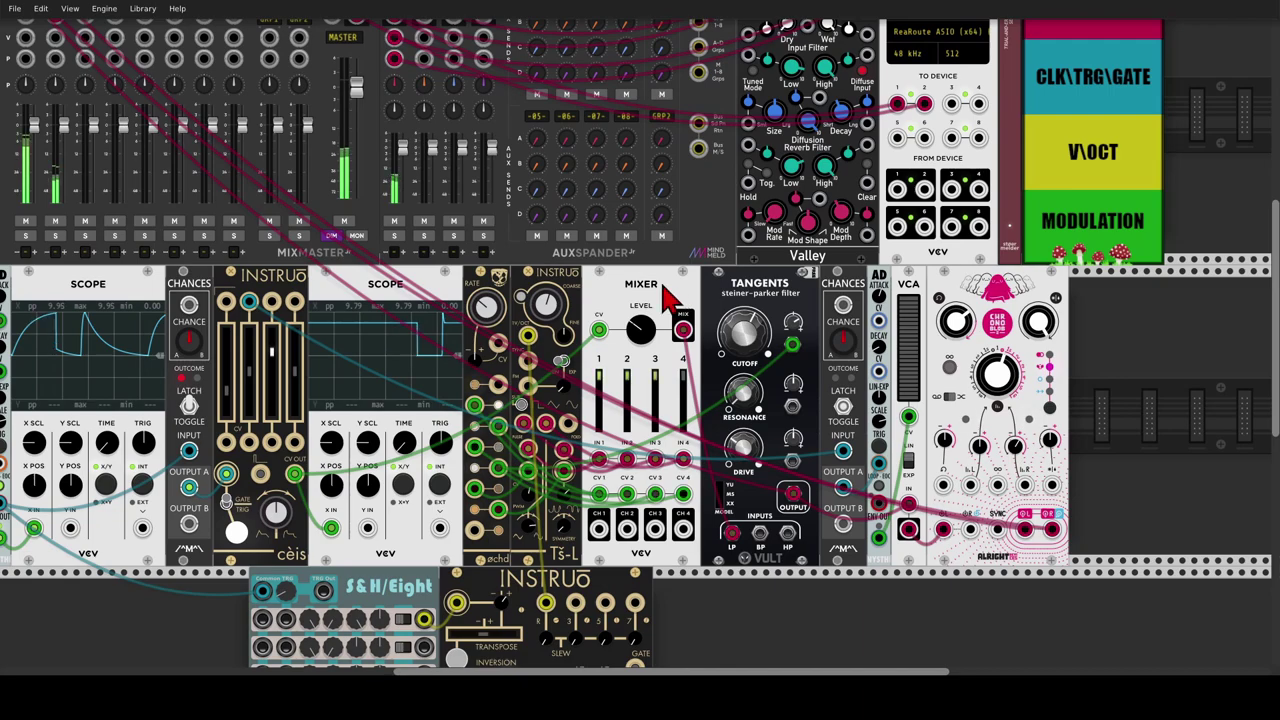
{"action": "left_click_drag", "start_coordinate": [670, 297], "coordinate": [726, 252]}
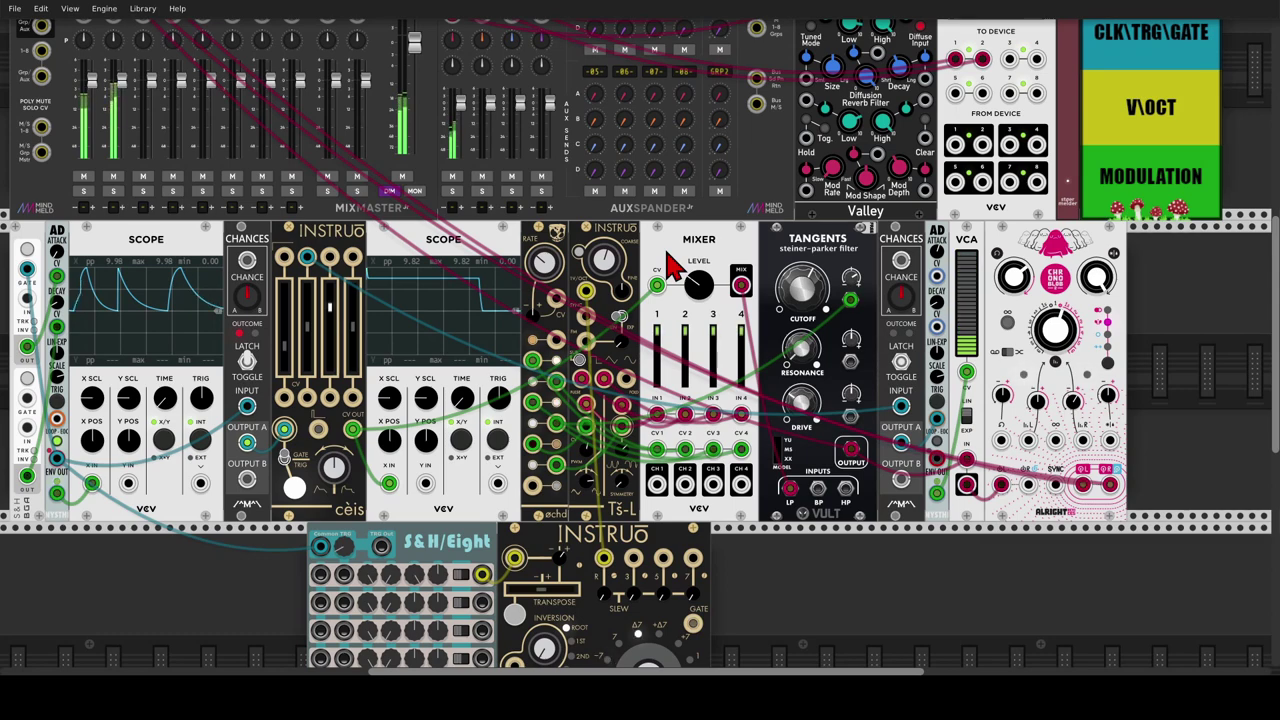
{"action": "scroll", "coordinate": [967, 340], "scroll_direction": "down", "scroll_amount": 3}
{"action": "scroll", "coordinate": [967, 340], "scroll_direction": "left", "scroll_amount": 2}
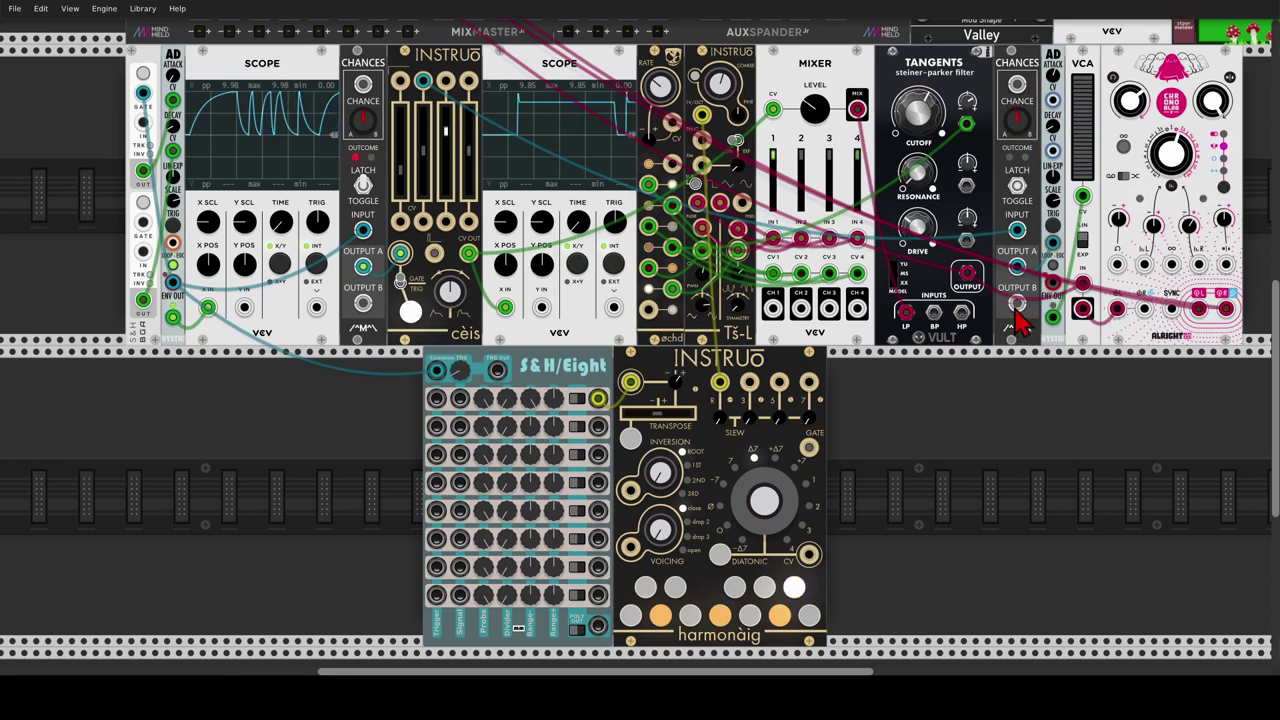
{"action": "left_click_drag", "start_coordinate": [1020, 305], "coordinate": [439, 426]}
{"action": "left_click_drag", "start_coordinate": [439, 426], "coordinate": [437, 454]}
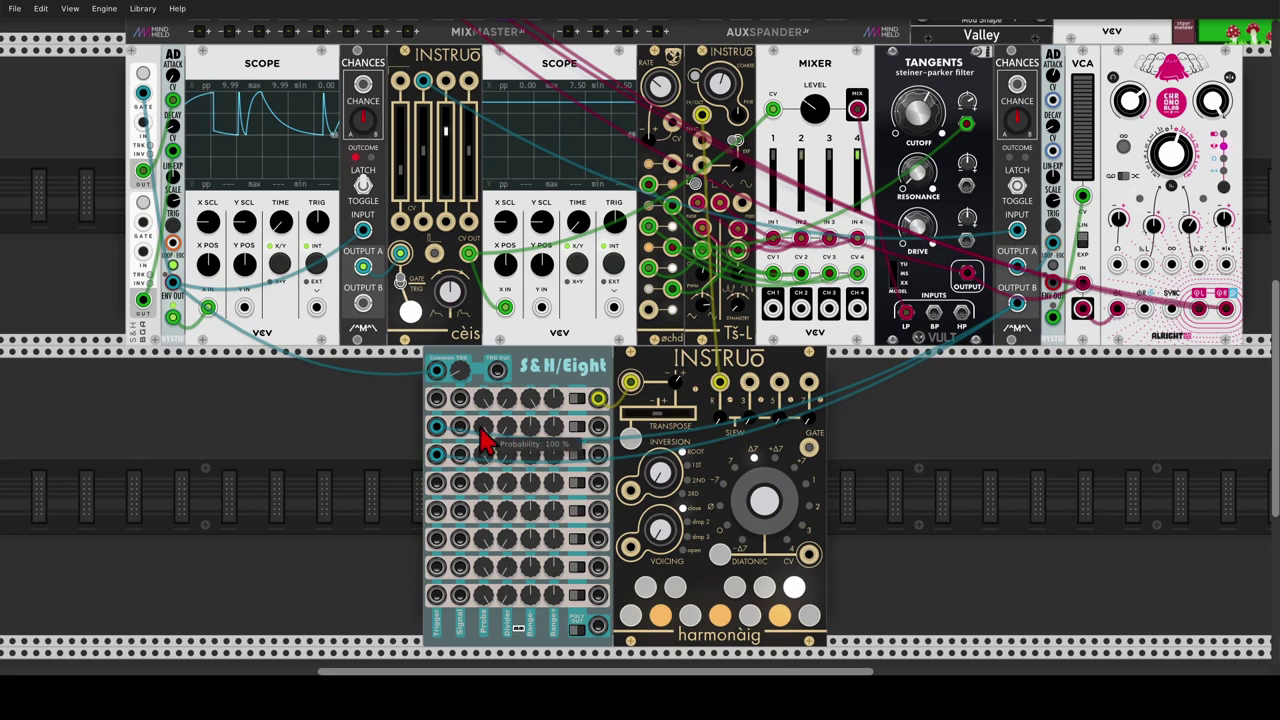
{"action": "left_click_drag", "start_coordinate": [479, 428], "coordinate": [482, 462]}
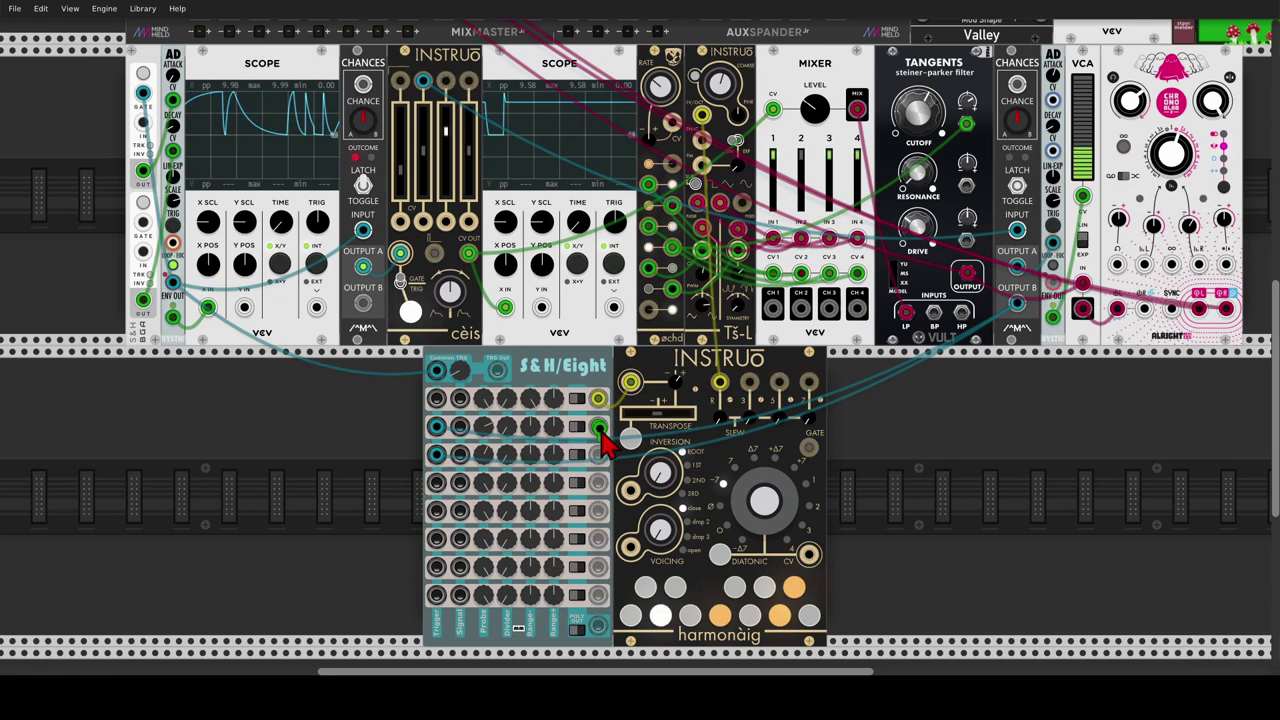
Patch S&H/Eight outputs 2 and 3 to the Chronoblob's second and fourth CV inputs and adjust the matching CV attenuators.
{"action": "left_click_drag", "start_coordinate": [598, 427], "coordinate": [599, 456]}
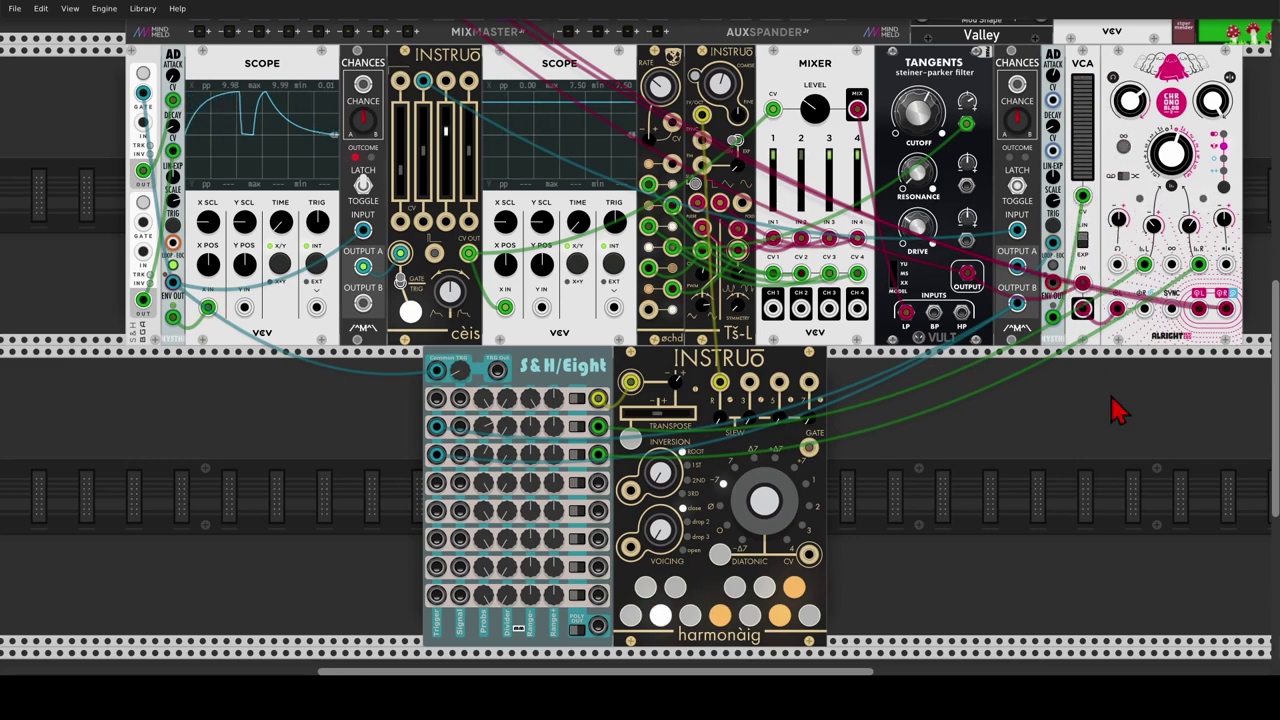
{"action": "left_click_drag", "start_coordinate": [1114, 409], "coordinate": [808, 455]}
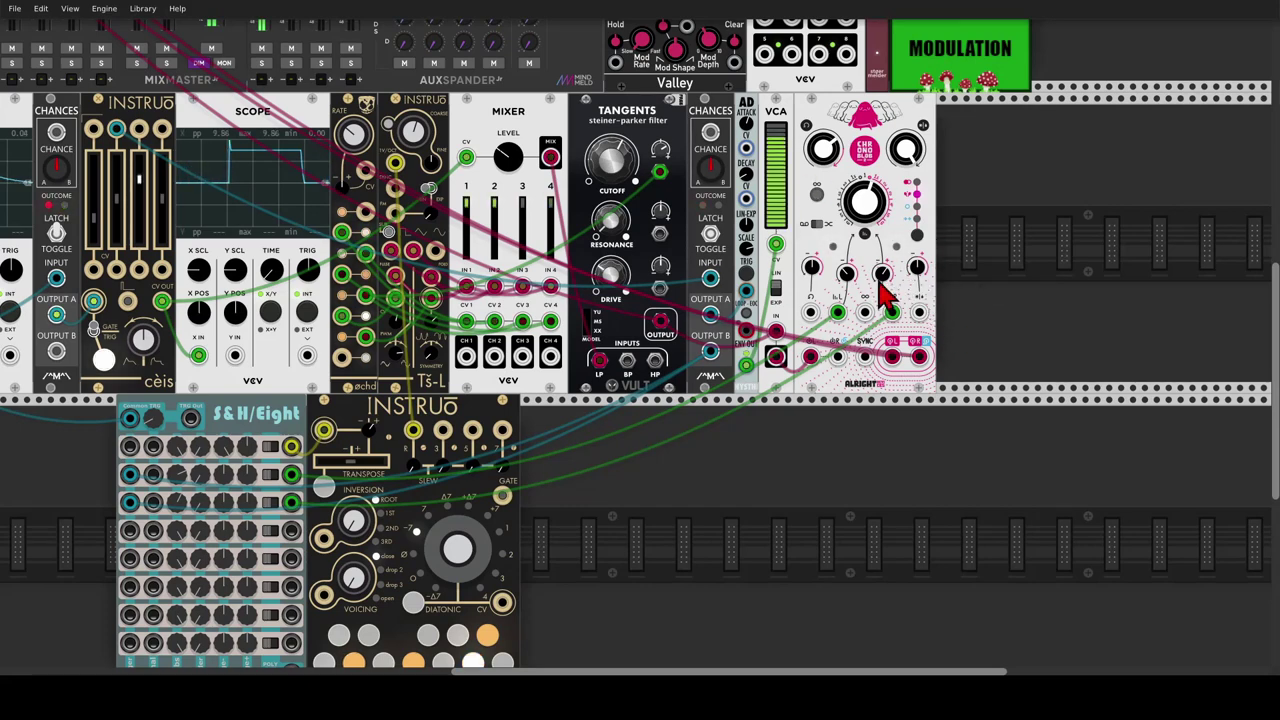
{"action": "scroll", "coordinate": [880, 288], "scroll_direction": "down", "scroll_amount": 2}
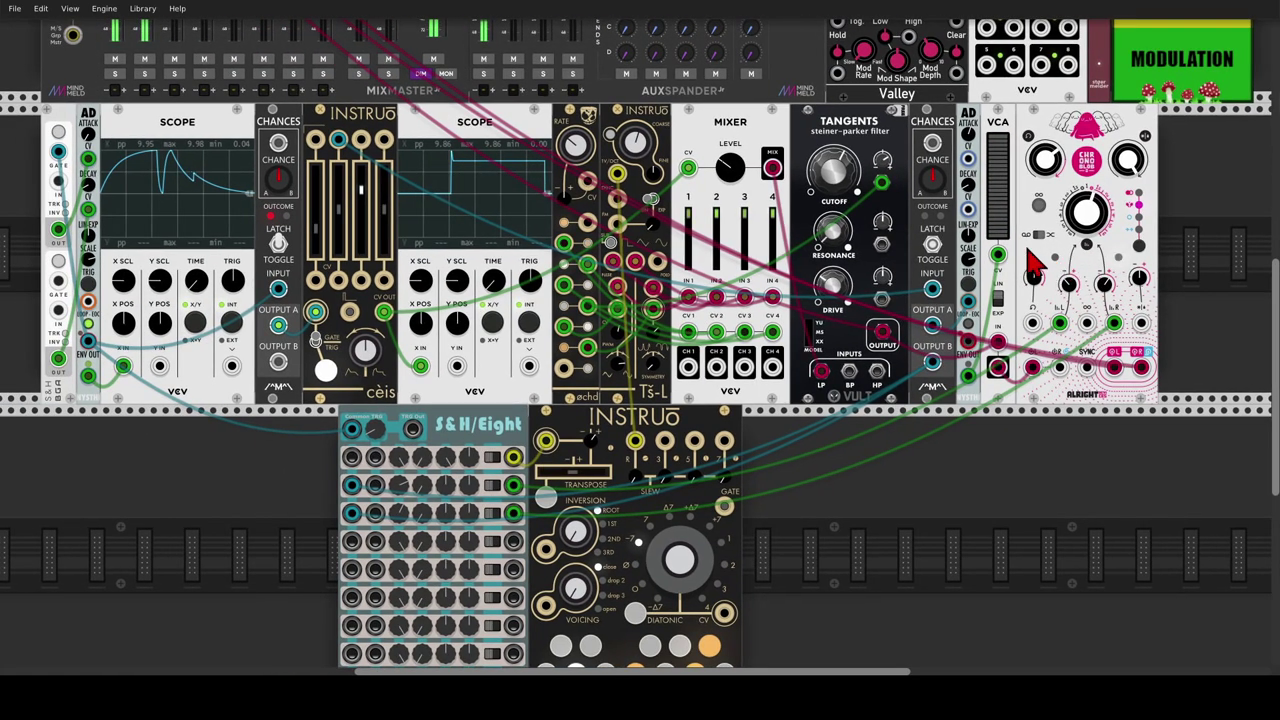
{"action": "scroll", "coordinate": [971, 425], "scroll_direction": "down", "scroll_amount": 1}
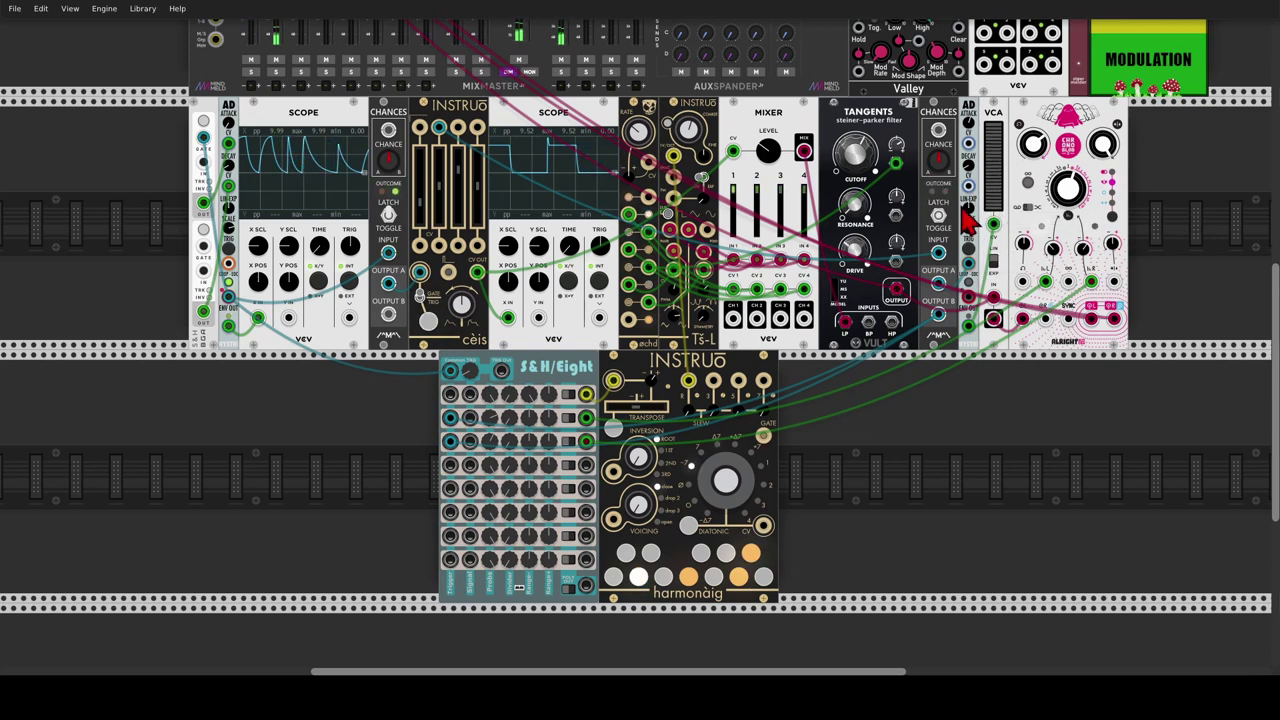
Try a chance of 0.179 on the second Chances module and return it to 0.5.
{"action": "left_click_drag", "start_coordinate": [940, 158], "coordinate": [940, 161]}
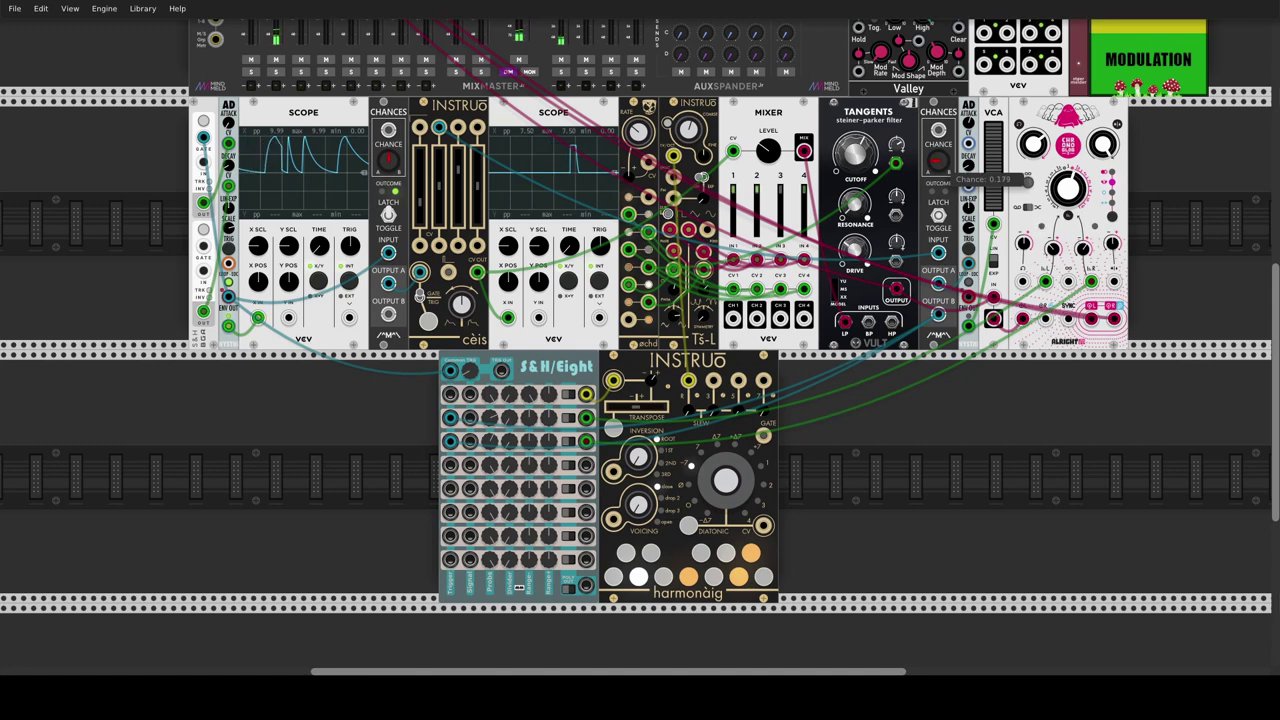
{"action": "left_click_drag", "start_coordinate": [940, 157], "coordinate": [942, 160]}
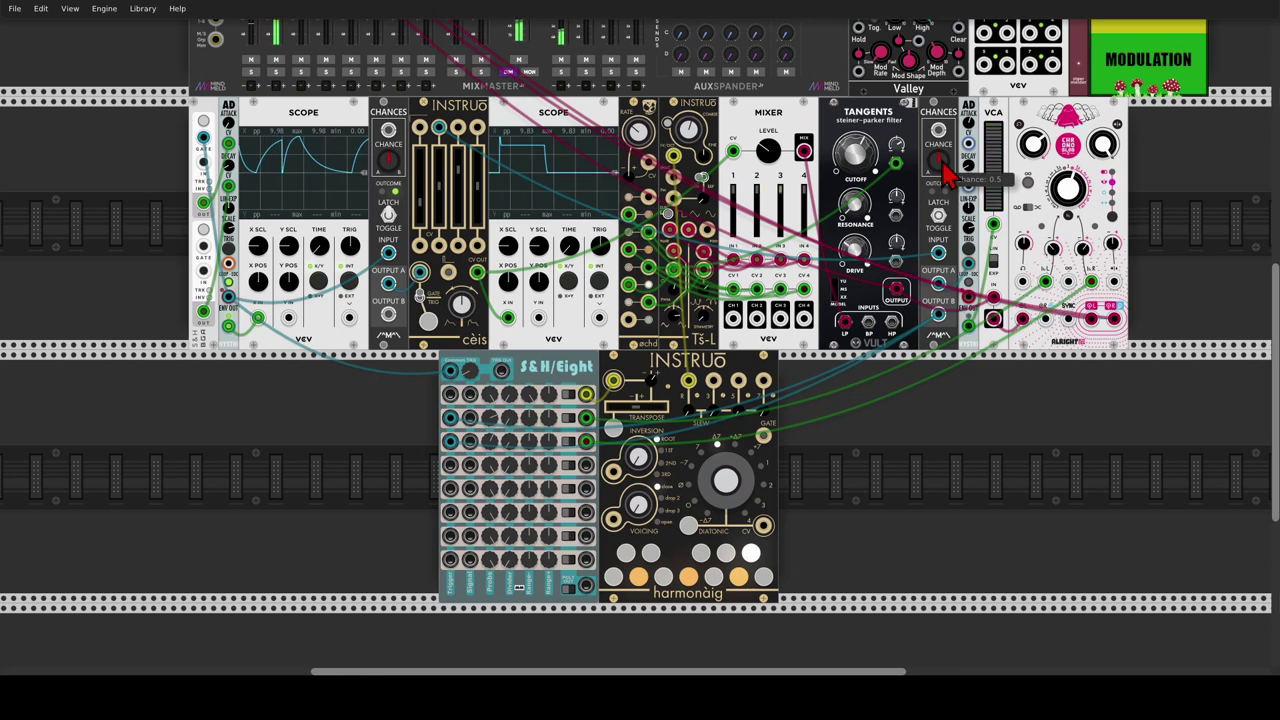
{"action": "scroll", "coordinate": [822, 443], "scroll_direction": "up", "scroll_amount": 2}
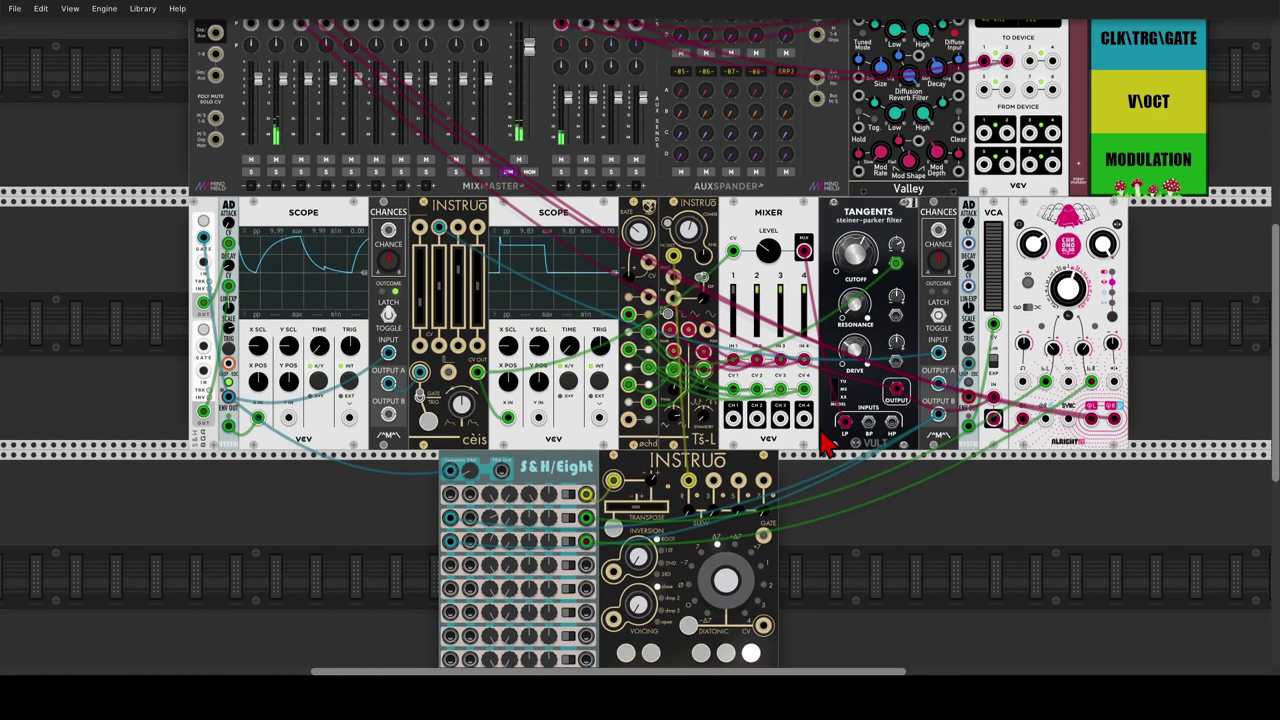
Adjust the negative ranges of S&H/Eight rows 4 to 7 and raise their positive ranges, with row 4 at about 6.68 V.
{"action": "scroll", "coordinate": [822, 443], "scroll_direction": "down", "scroll_amount": 3}
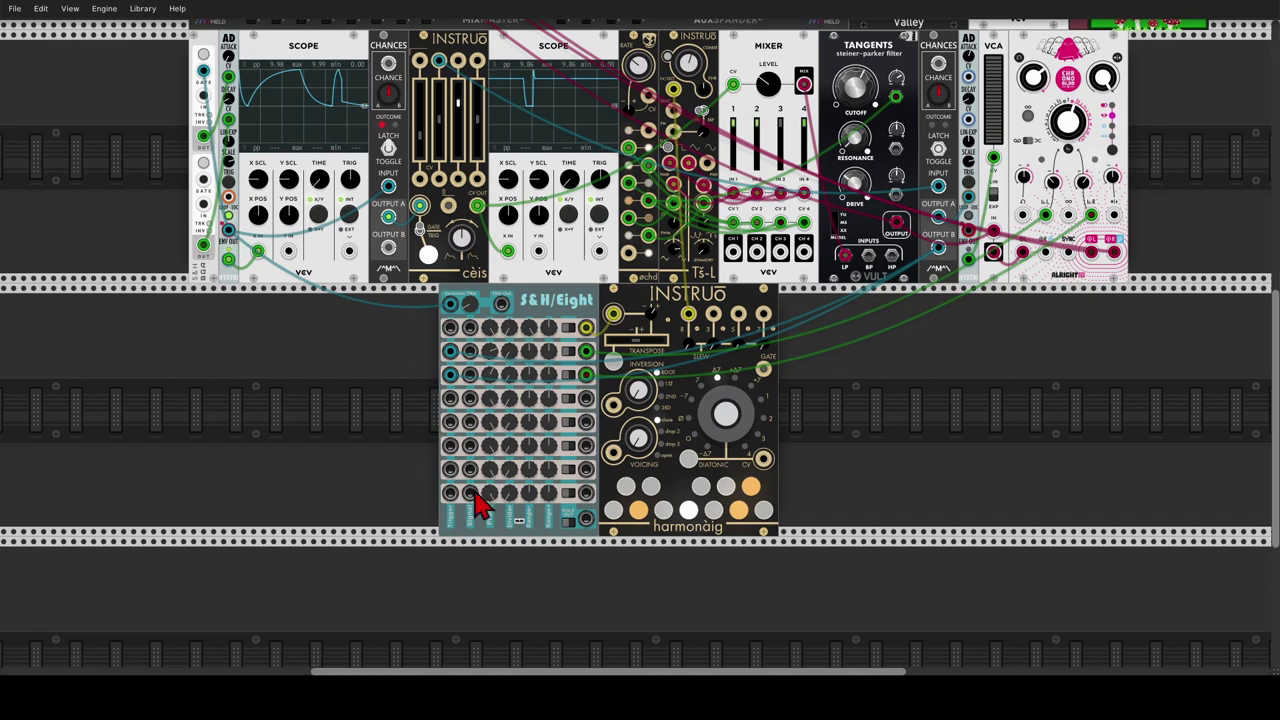
{"action": "scroll", "coordinate": [495, 518], "scroll_direction": "up", "scroll_amount": 3, "text": "ctrl"}
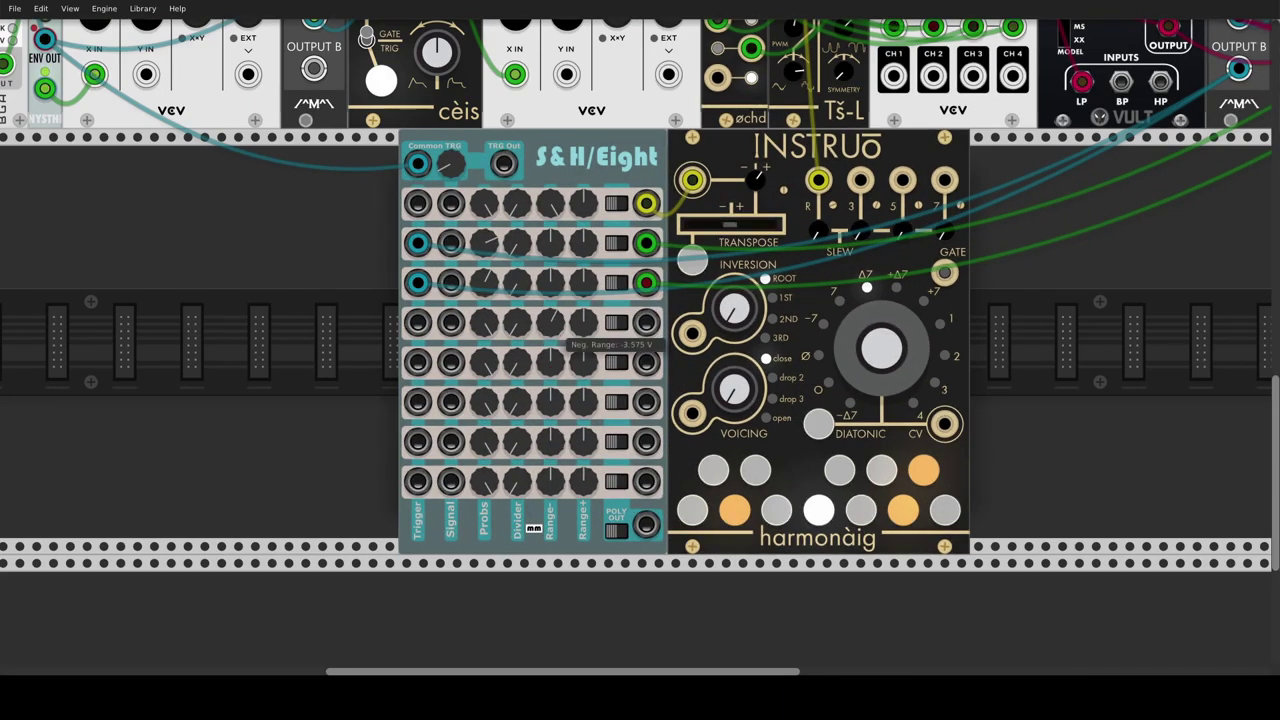
{"action": "left_click_drag", "start_coordinate": [583, 321], "coordinate": [583, 300]}
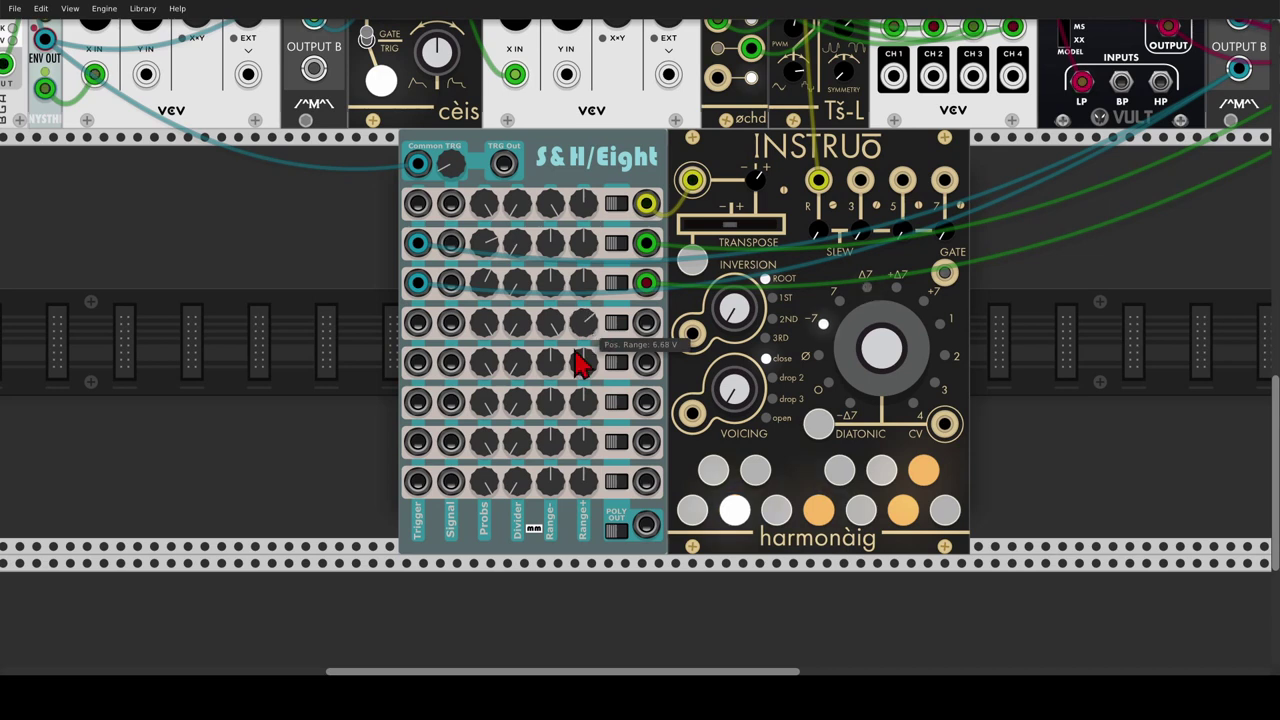
{"action": "scroll", "coordinate": [586, 363], "scroll_direction": "up", "scroll_amount": 1}
{"action": "left_click_drag", "start_coordinate": [583, 411], "coordinate": [583, 392]}
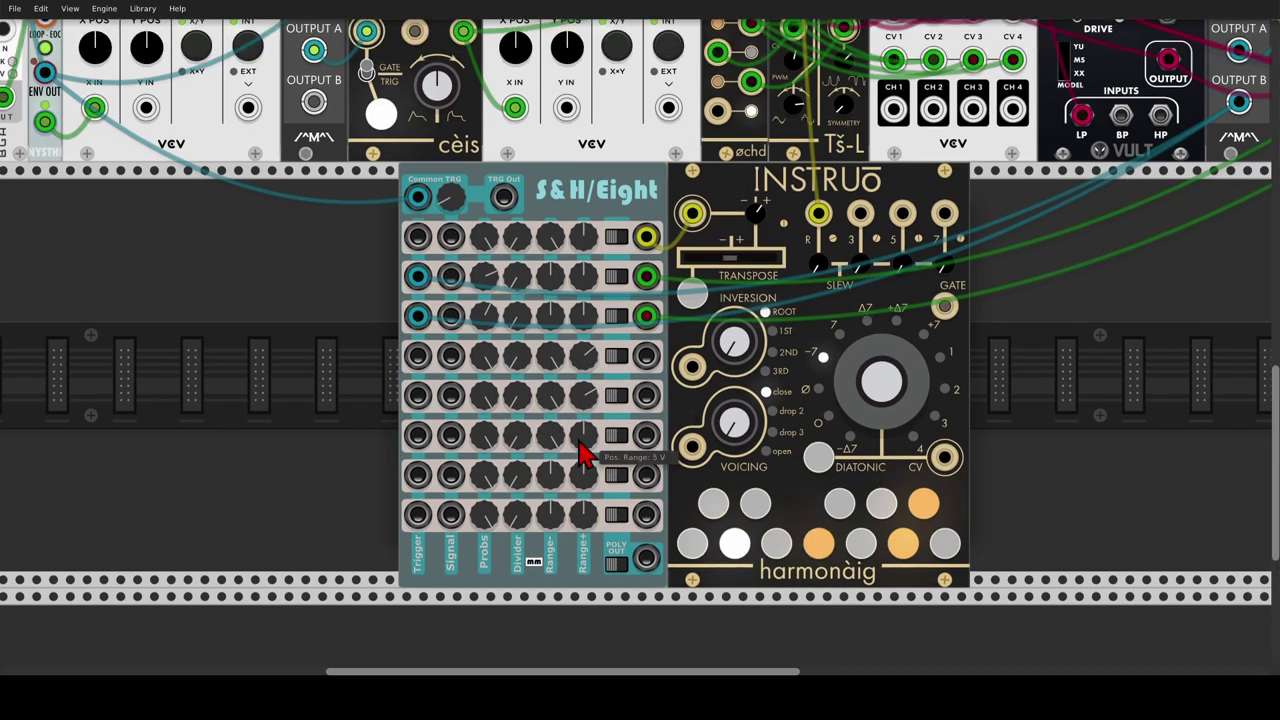
{"action": "left_click_drag", "start_coordinate": [584, 445], "coordinate": [584, 428]}
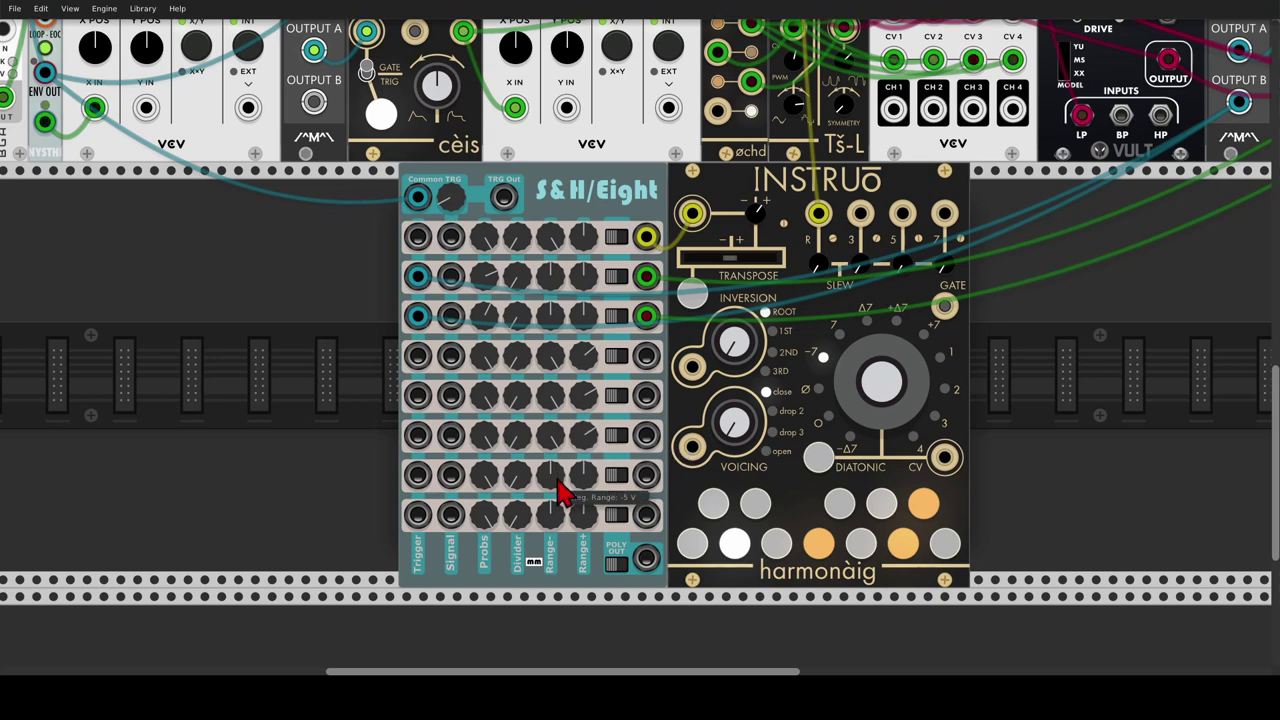
{"action": "left_click_drag", "start_coordinate": [583, 476], "coordinate": [583, 470]}
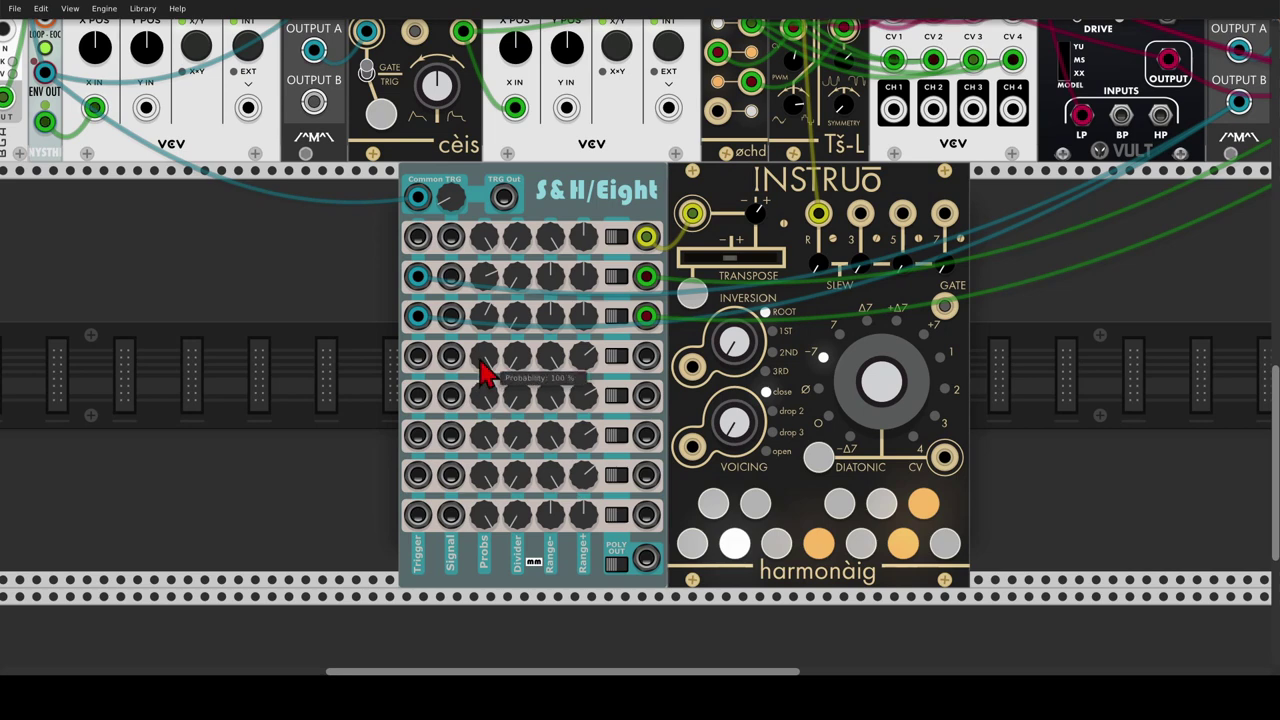
Lower the probabilities of S&H/Eight rows 4 to 7 and vary their trigger dividers, with row 6 divided by 3.
{"action": "left_click_drag", "start_coordinate": [484, 395], "coordinate": [484, 424]}
{"action": "left_click_drag", "start_coordinate": [484, 435], "coordinate": [487, 497]}
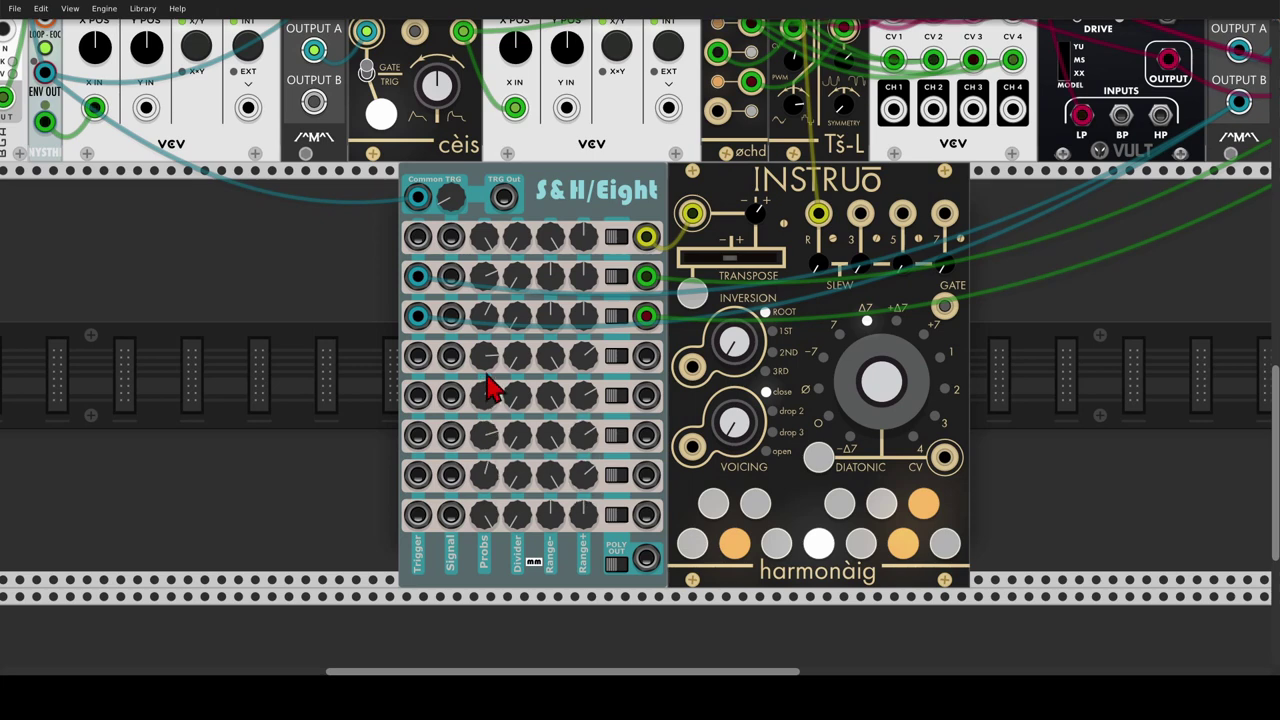
{"action": "left_click_drag", "start_coordinate": [519, 362], "coordinate": [519, 355]}
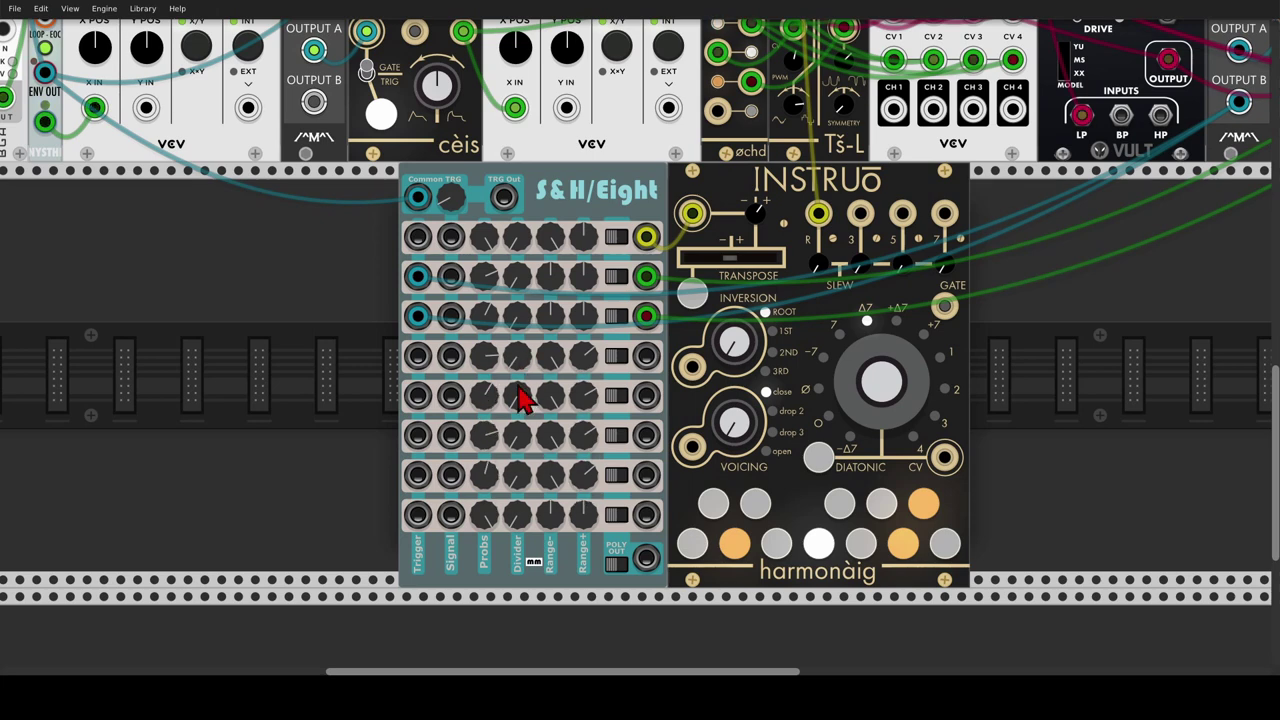
{"action": "left_click_drag", "start_coordinate": [524, 455], "coordinate": [524, 435]}
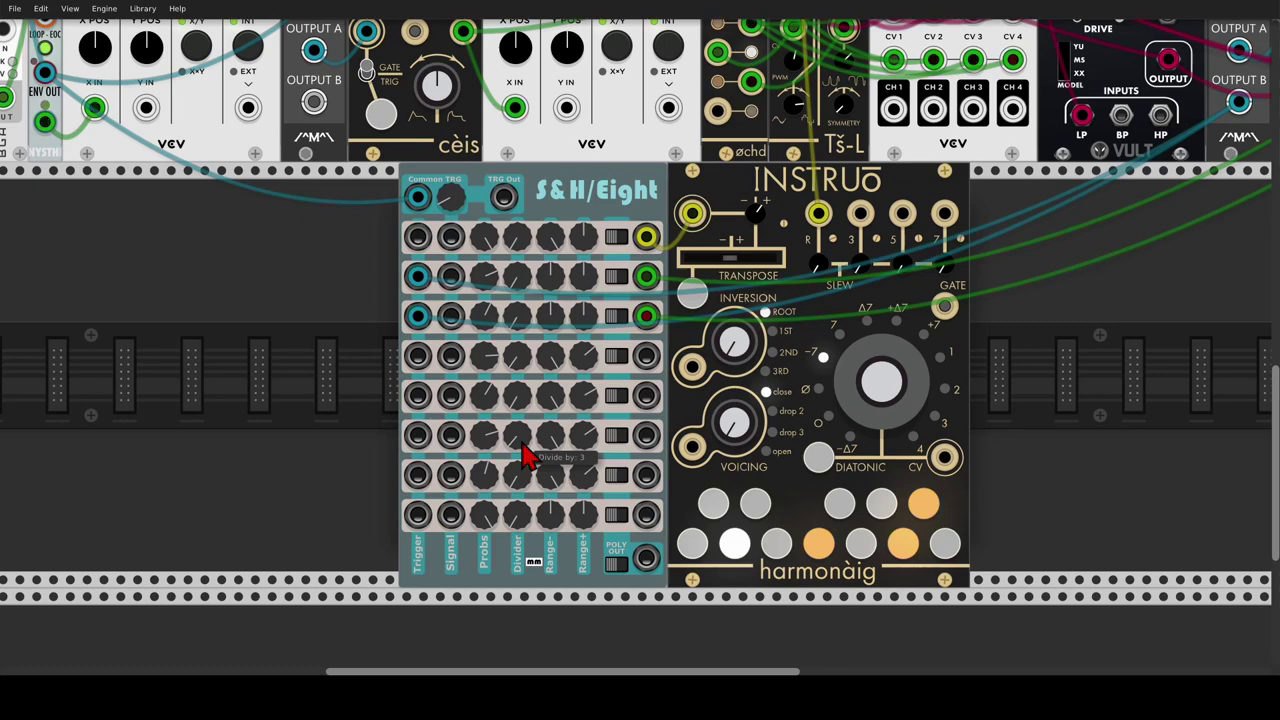
Patch S&H/Eight outputs 4 to 7 to the CV inputs below the four cèis sliders.
{"action": "scroll", "coordinate": [425, 340], "scroll_direction": "up", "scroll_amount": 3}
{"action": "scroll", "coordinate": [425, 340], "scroll_direction": "left", "scroll_amount": 2}
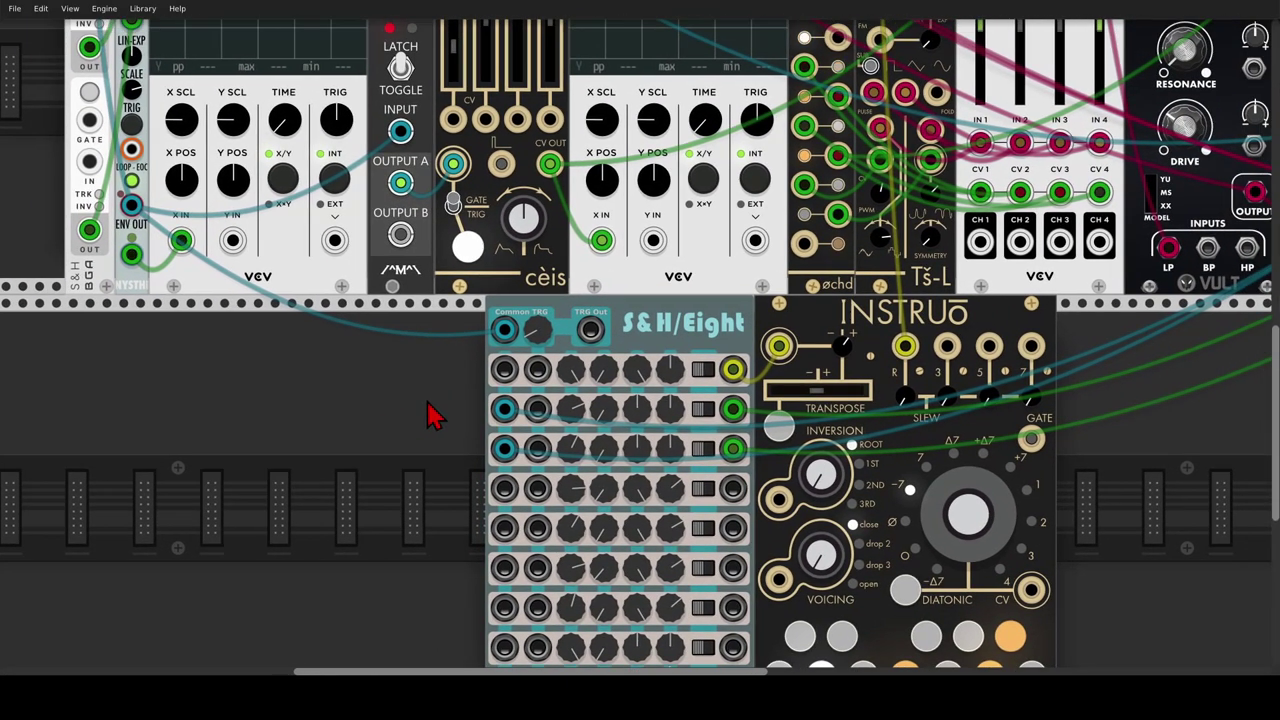
{"action": "left_click_drag", "start_coordinate": [728, 490], "coordinate": [724, 598]}
{"action": "left_click", "coordinate": [548, 119]}
{"action": "scroll", "coordinate": [488, 275], "scroll_direction": "up", "scroll_amount": 4}
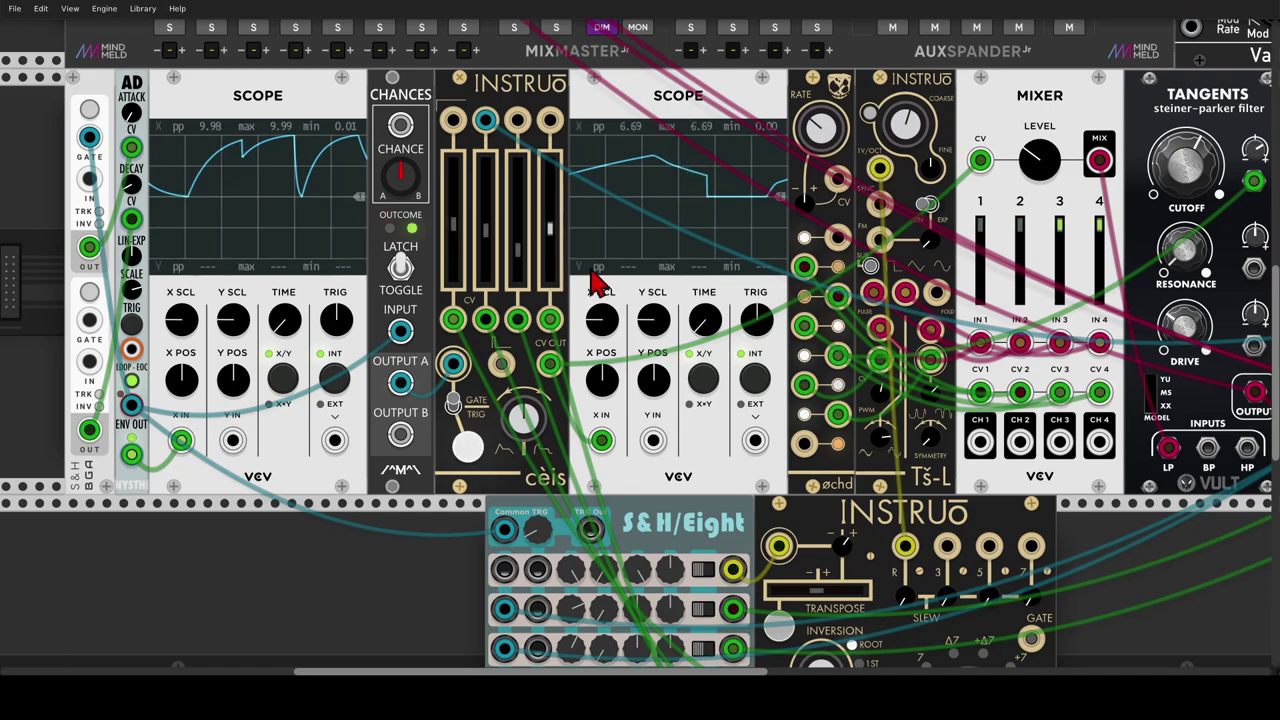
{"action": "scroll", "coordinate": [595, 285], "scroll_direction": "down", "scroll_amount": 5}
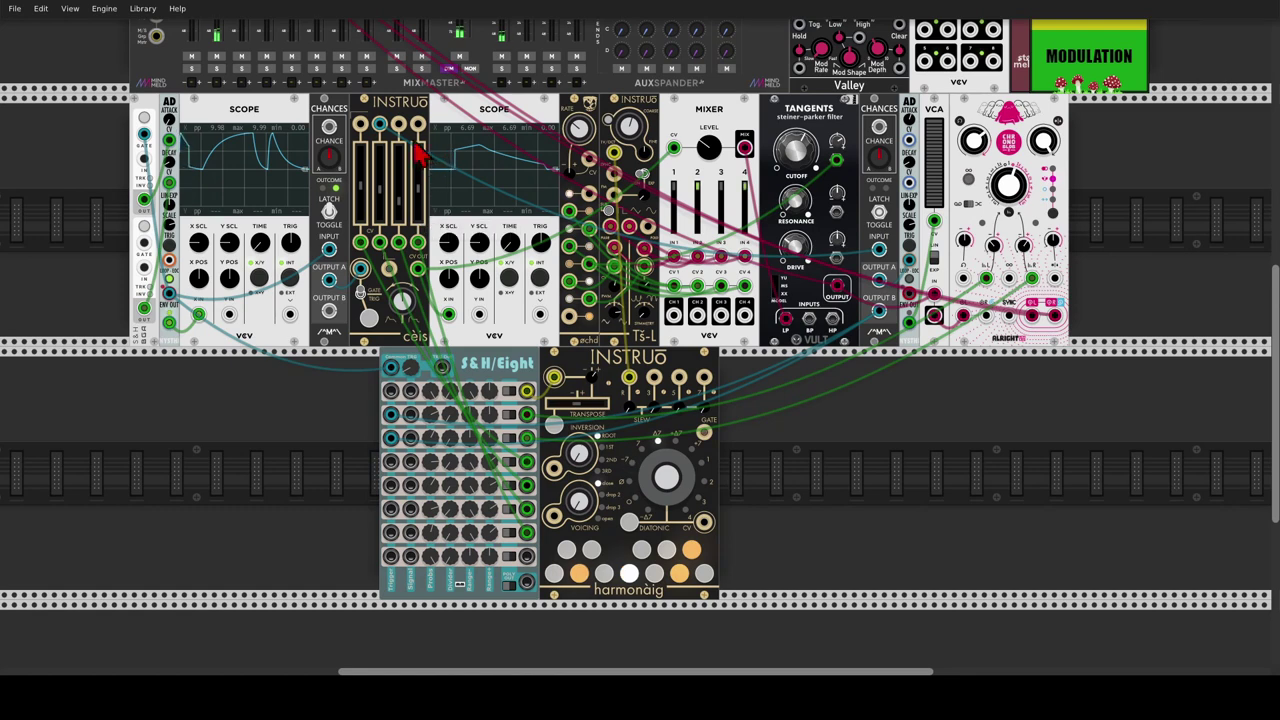
Move S&H/Eight and harmonàig to the start of their rack row and add the Vult Basal oscillator after them.
{"action": "scroll", "coordinate": [390, 215], "scroll_direction": "up", "scroll_amount": 1}
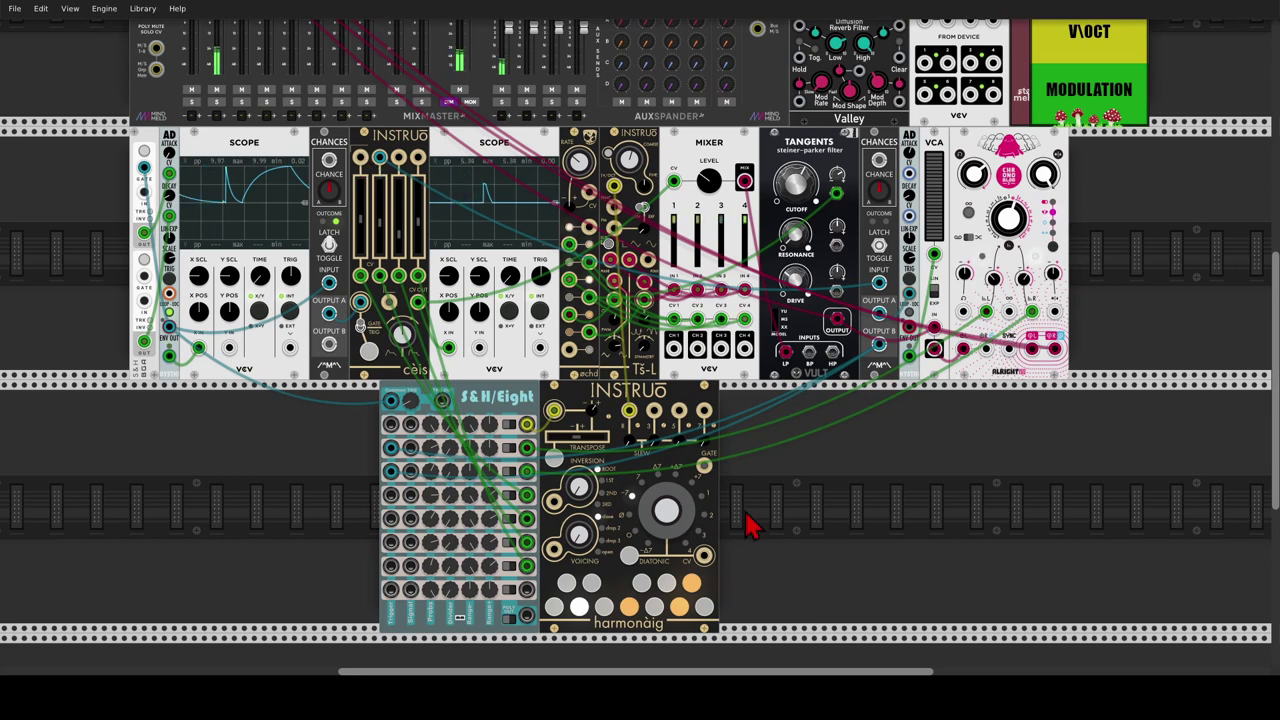
{"action": "left_click_drag", "start_coordinate": [705, 414], "coordinate": [461, 419]}
{"action": "right_click", "coordinate": [544, 468]}
{"action": "type", "text": "basa"}
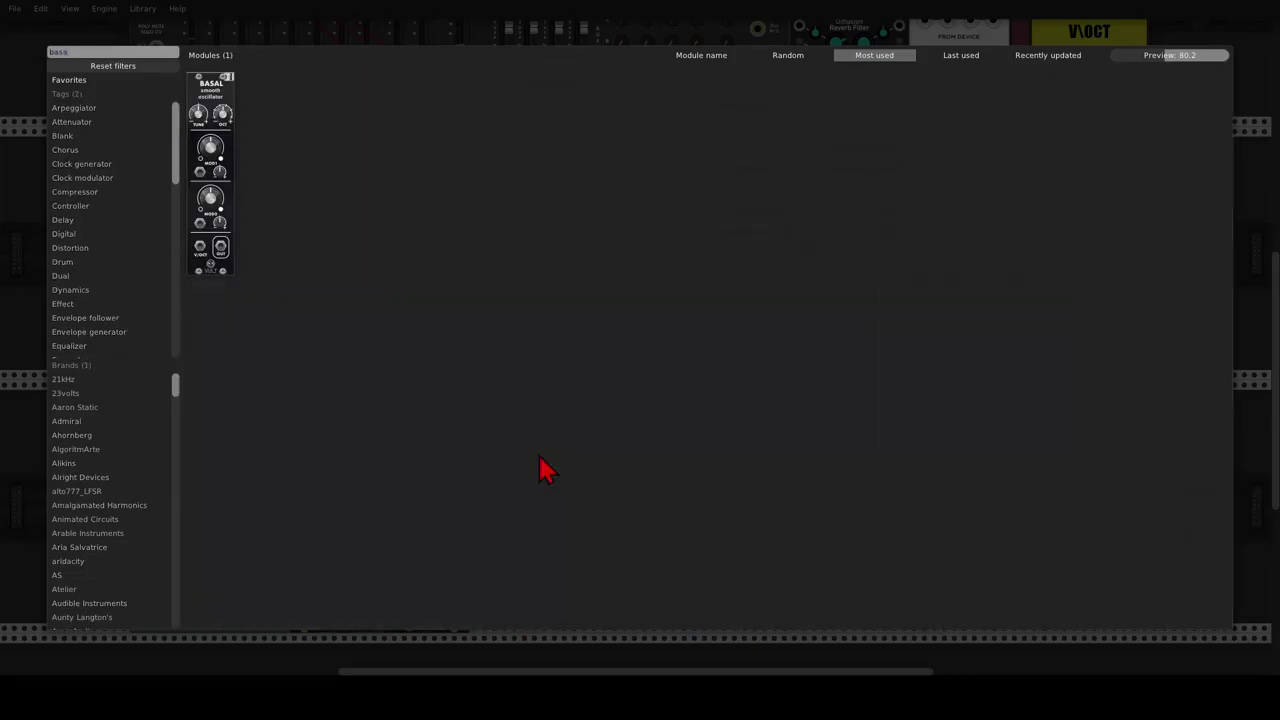
{"action": "left_click_drag", "start_coordinate": [210, 175], "coordinate": [535, 435]}
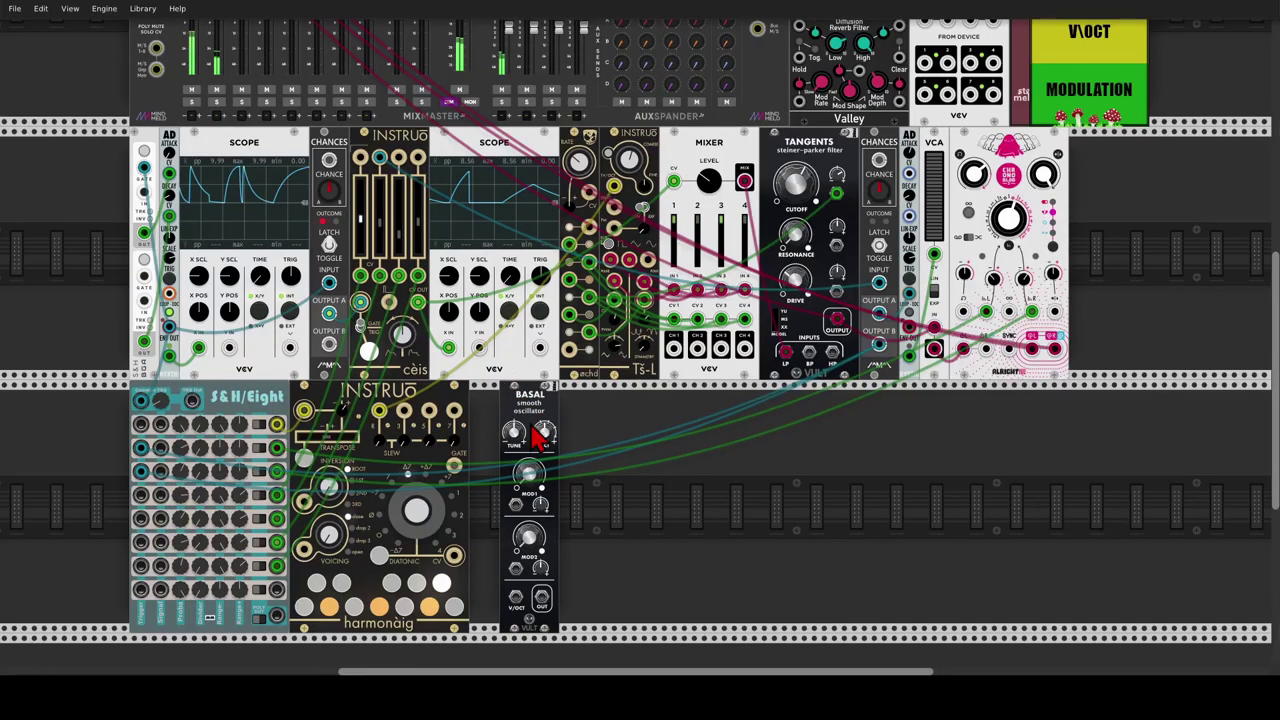
Add the Instruō athrú wavefolder beside Basal and patch Basal's OUT to the athrú's audio input.
{"action": "right_click", "coordinate": [590, 471]}
{"action": "type", "text": "ath"}
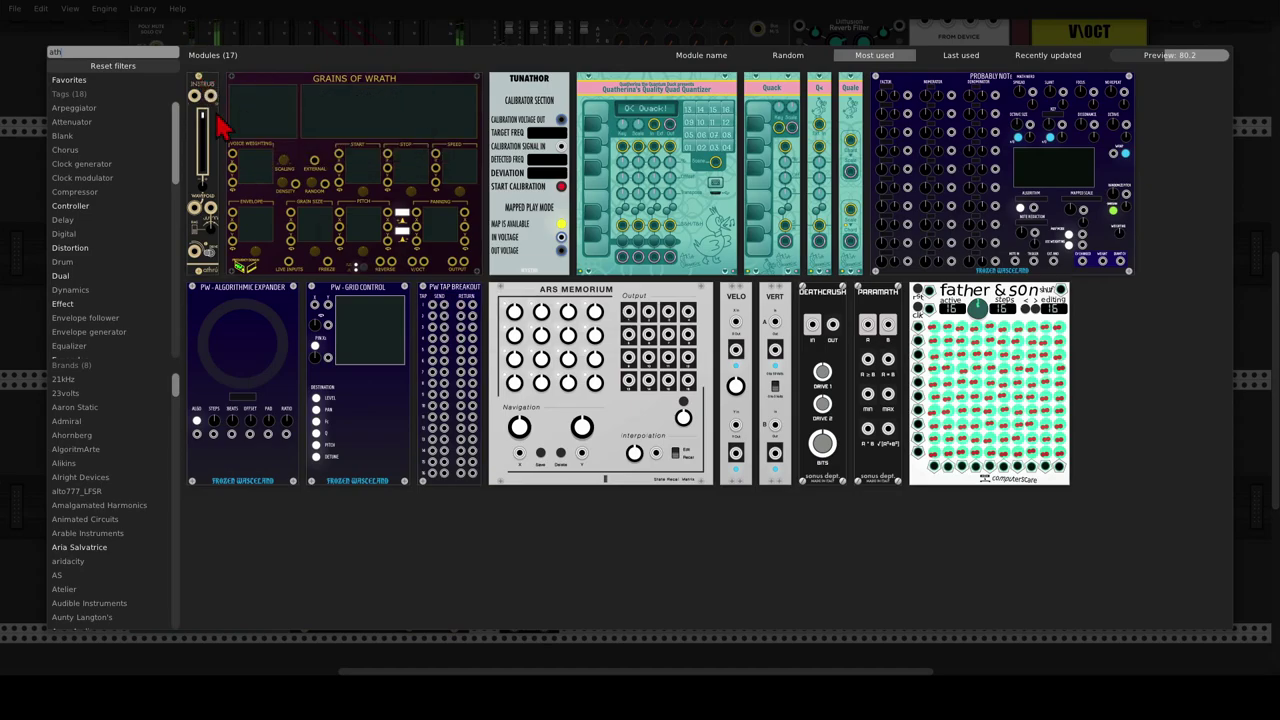
{"action": "left_click_drag", "start_coordinate": [220, 125], "coordinate": [580, 455]}
{"action": "scroll", "coordinate": [585, 460], "scroll_direction": "down", "scroll_amount": 1}
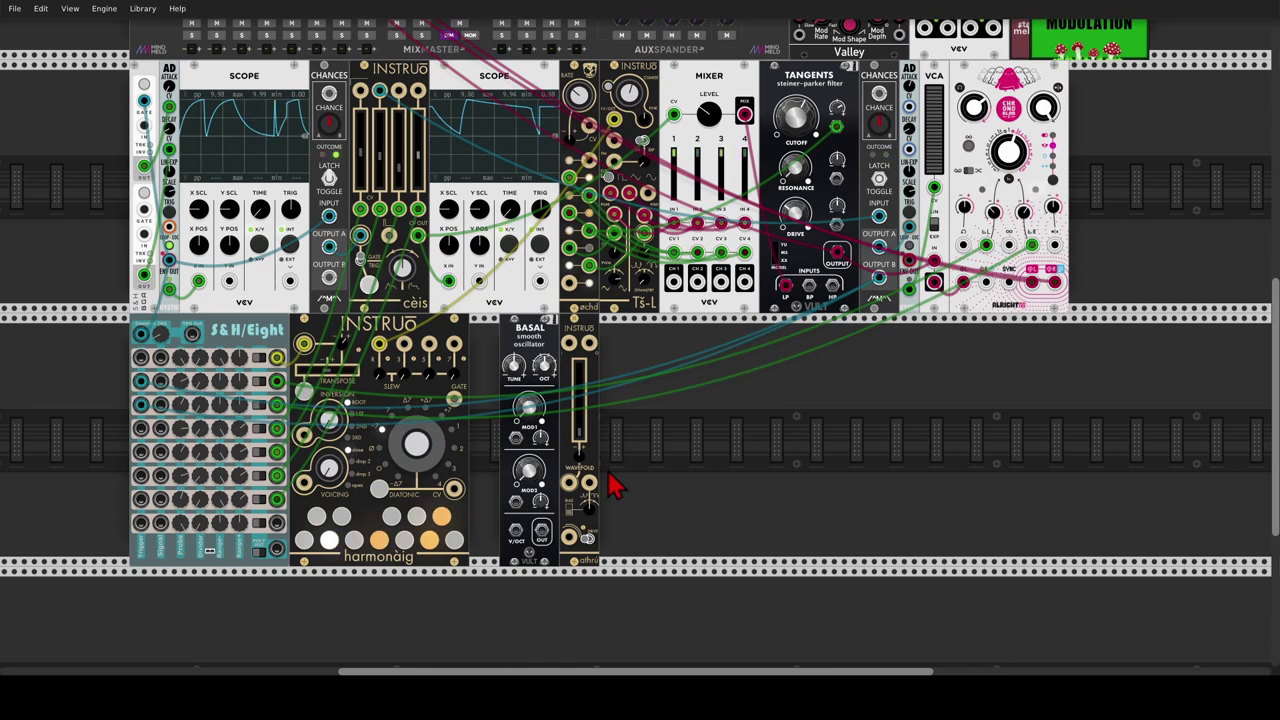
{"action": "left_click_drag", "start_coordinate": [541, 532], "coordinate": [568, 343]}
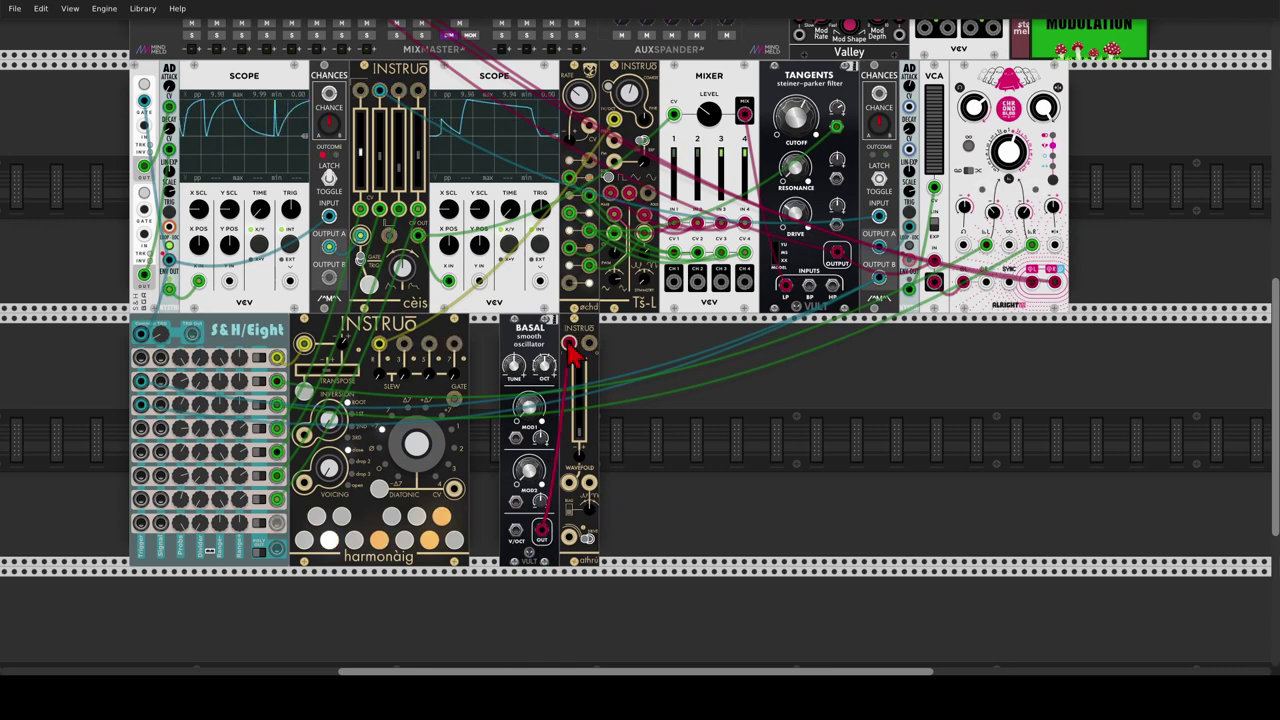
Patch the athrú's output to MixMaster channel 03 and label the first three channels Ts-L, DELY and BASL.
{"action": "scroll", "coordinate": [590, 355], "scroll_direction": "up", "scroll_amount": 5}
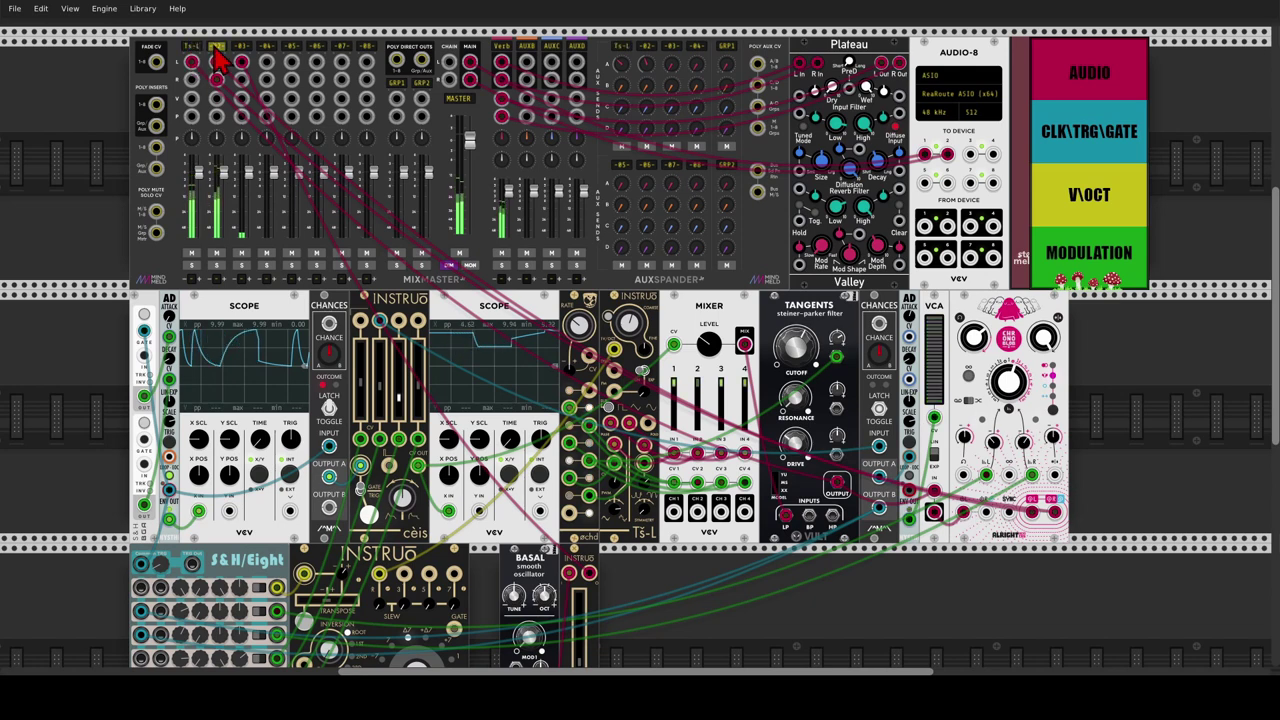
{"action": "left_click", "coordinate": [214, 47]}
{"action": "type", "text": "DELY"}
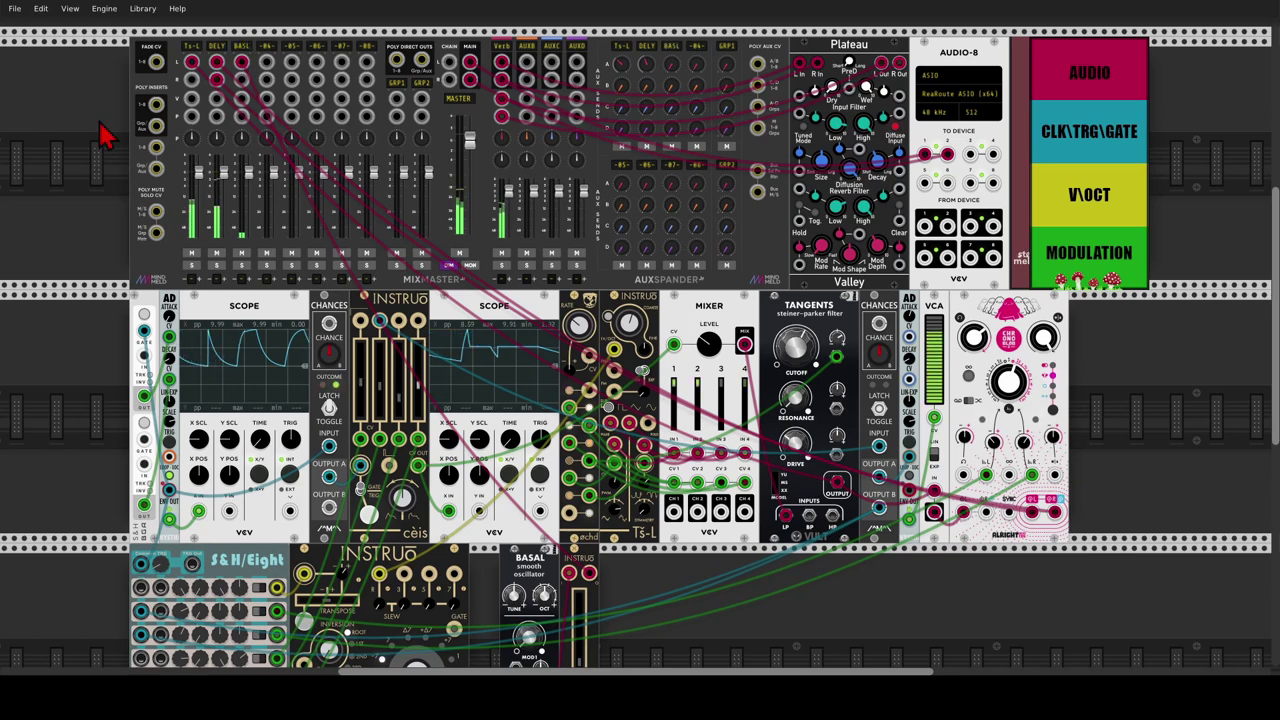
Patch the harmonàig's 5 output to Basal's V/OCT input.
{"action": "scroll", "coordinate": [114, 145], "scroll_direction": "down", "scroll_amount": 3}
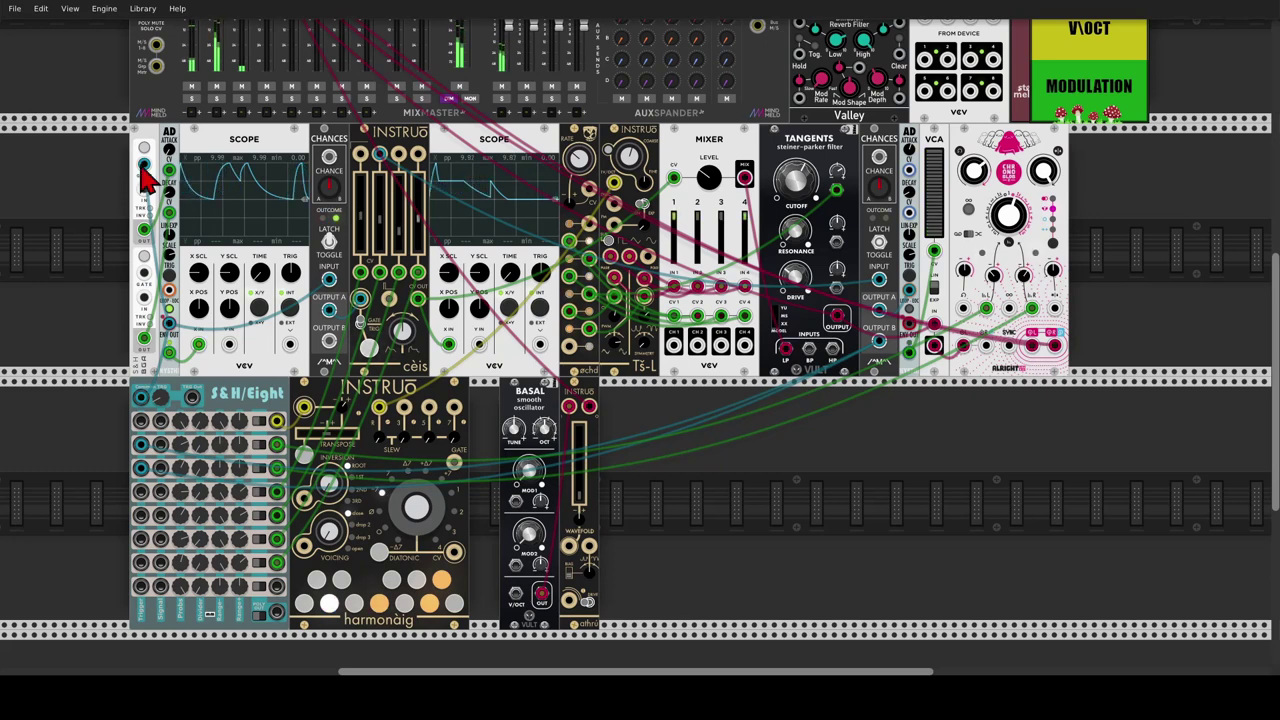
{"action": "scroll", "coordinate": [453, 567], "scroll_direction": "up", "scroll_amount": 5}
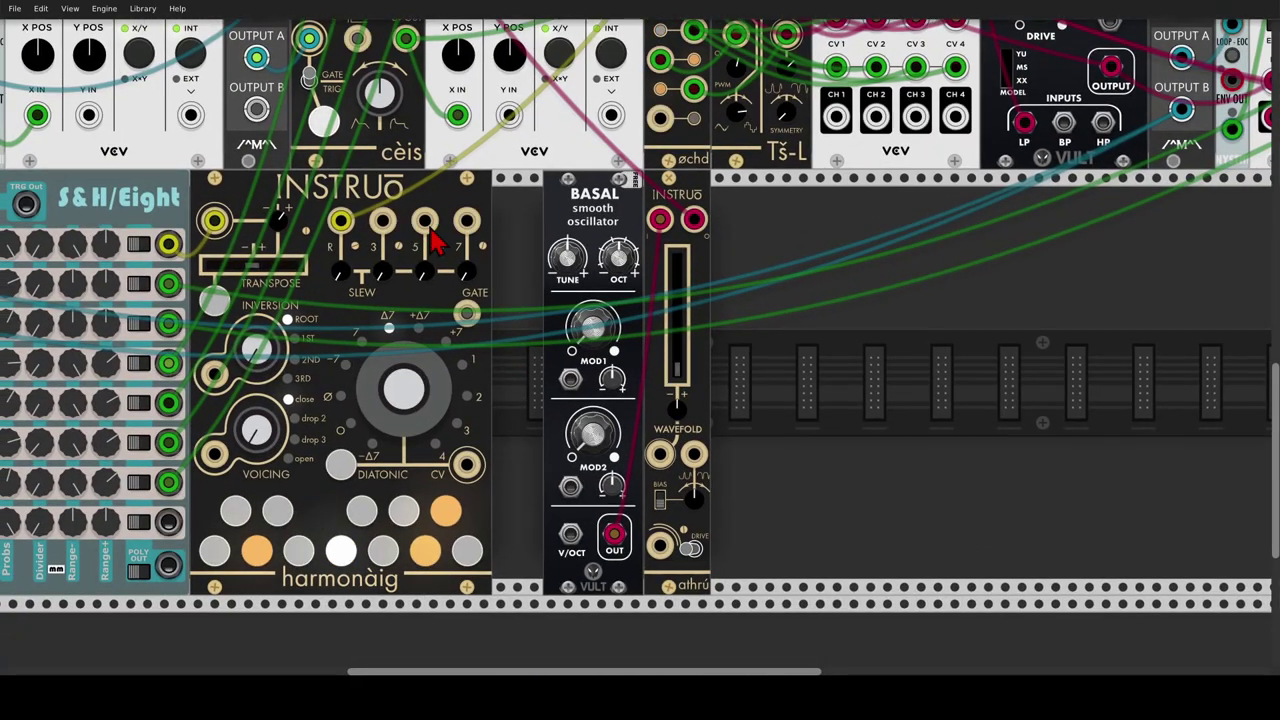
{"action": "left_click_drag", "start_coordinate": [430, 228], "coordinate": [570, 545]}
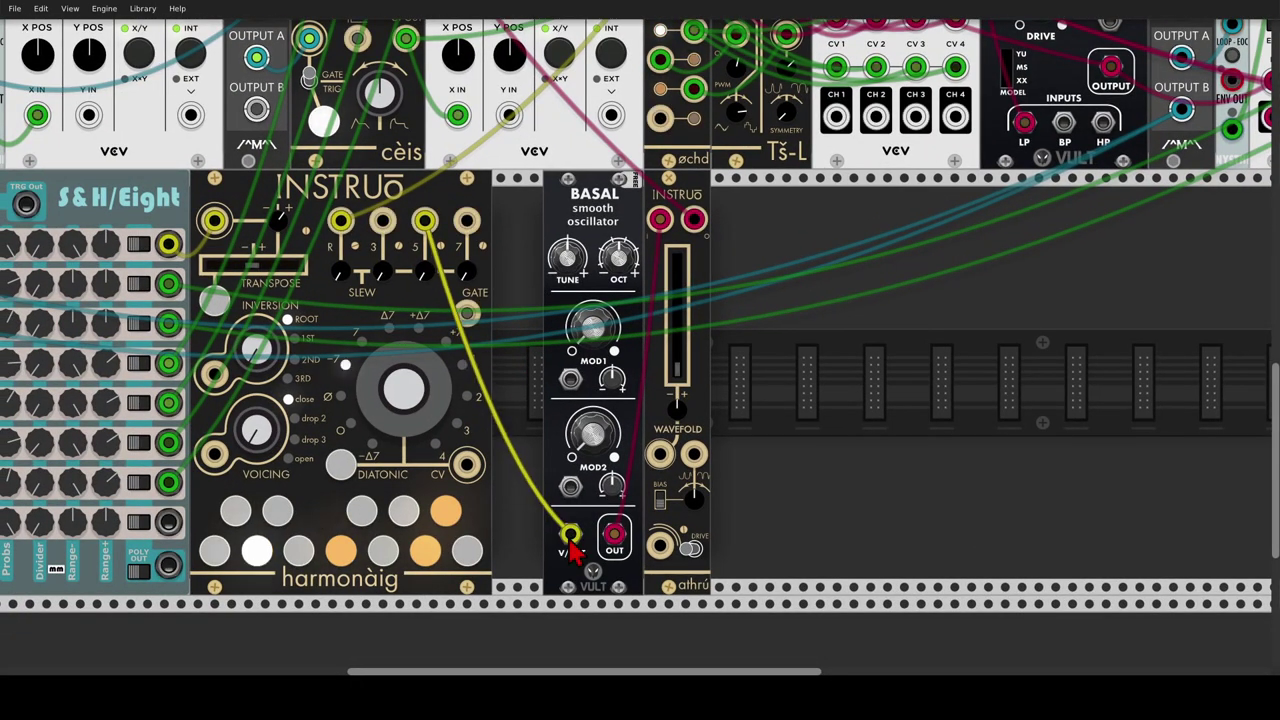
Set the athrú's Wavefold to about 0.62 and add the Bogaudio Slew module beside it.
{"action": "mouse_move", "coordinate": [682, 374]}
{"action": "left_mouse_down"}
{"action": "mouse_move", "coordinate": [686, 310]}
{"action": "mouse_move", "coordinate": [688, 375]}
{"action": "left_mouse_up"}
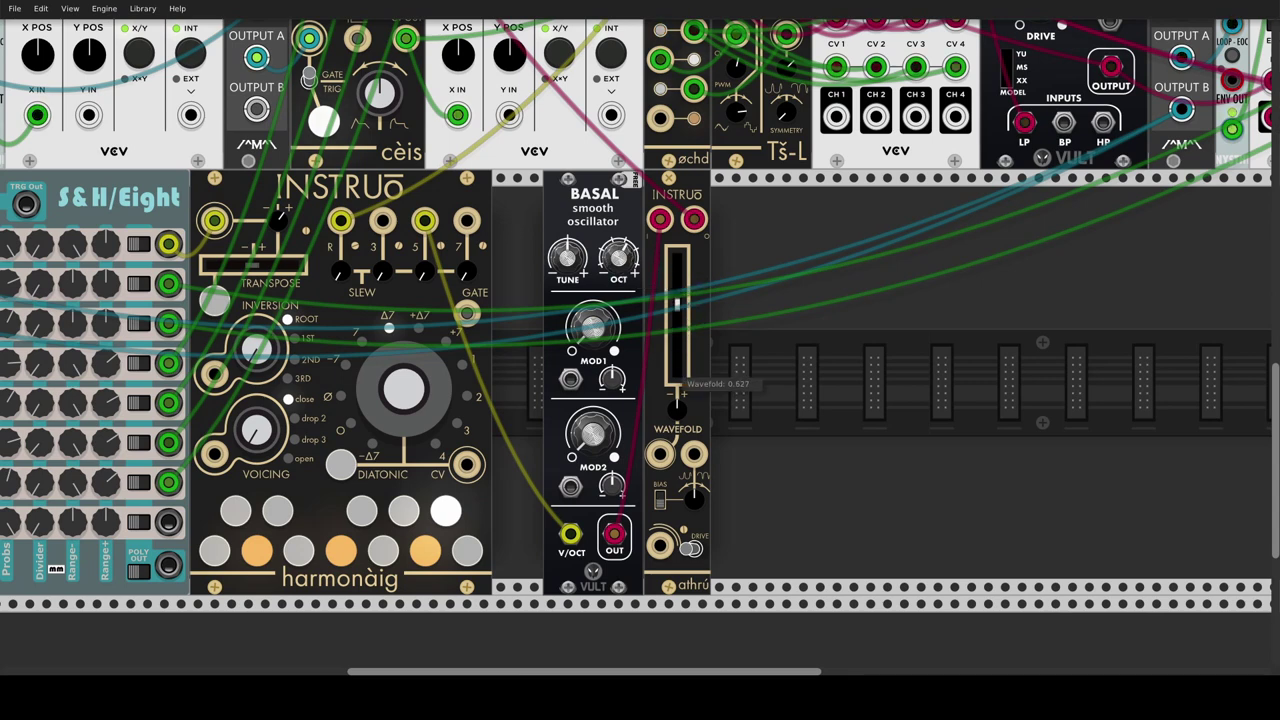
{"action": "left_click_drag", "start_coordinate": [677, 300], "coordinate": [677, 347]}
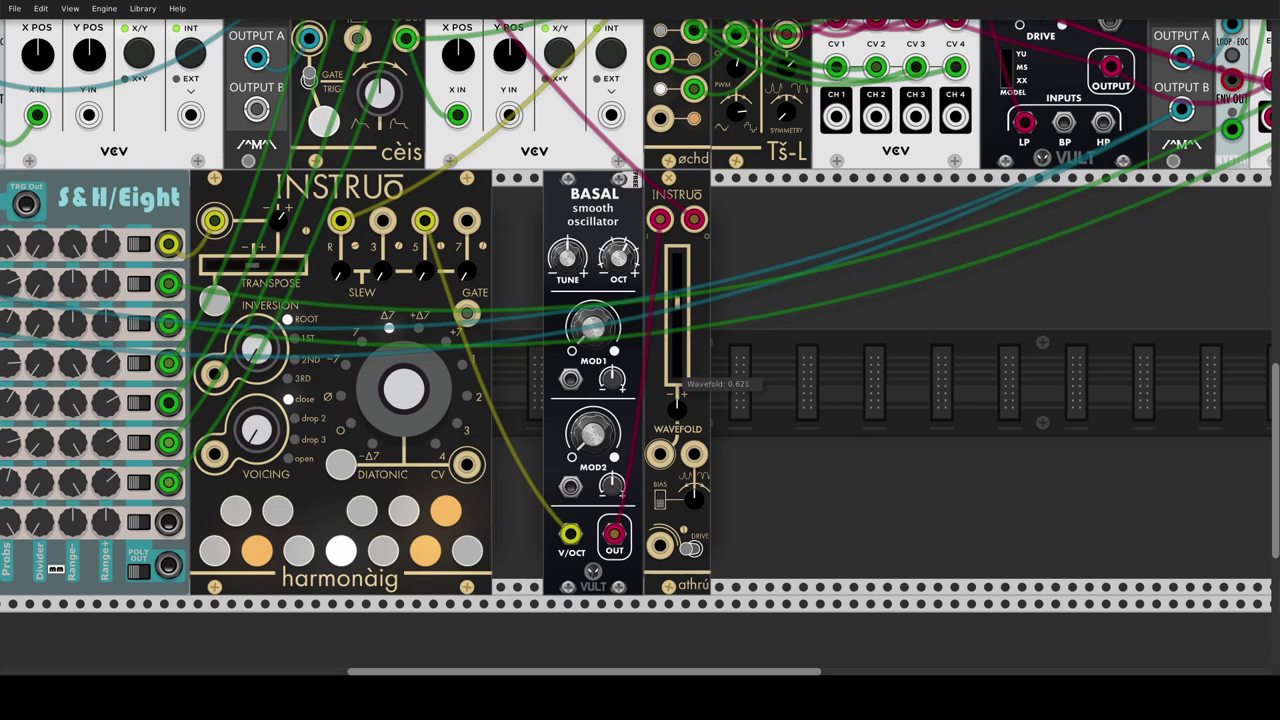
{"action": "right_click", "coordinate": [771, 349]}
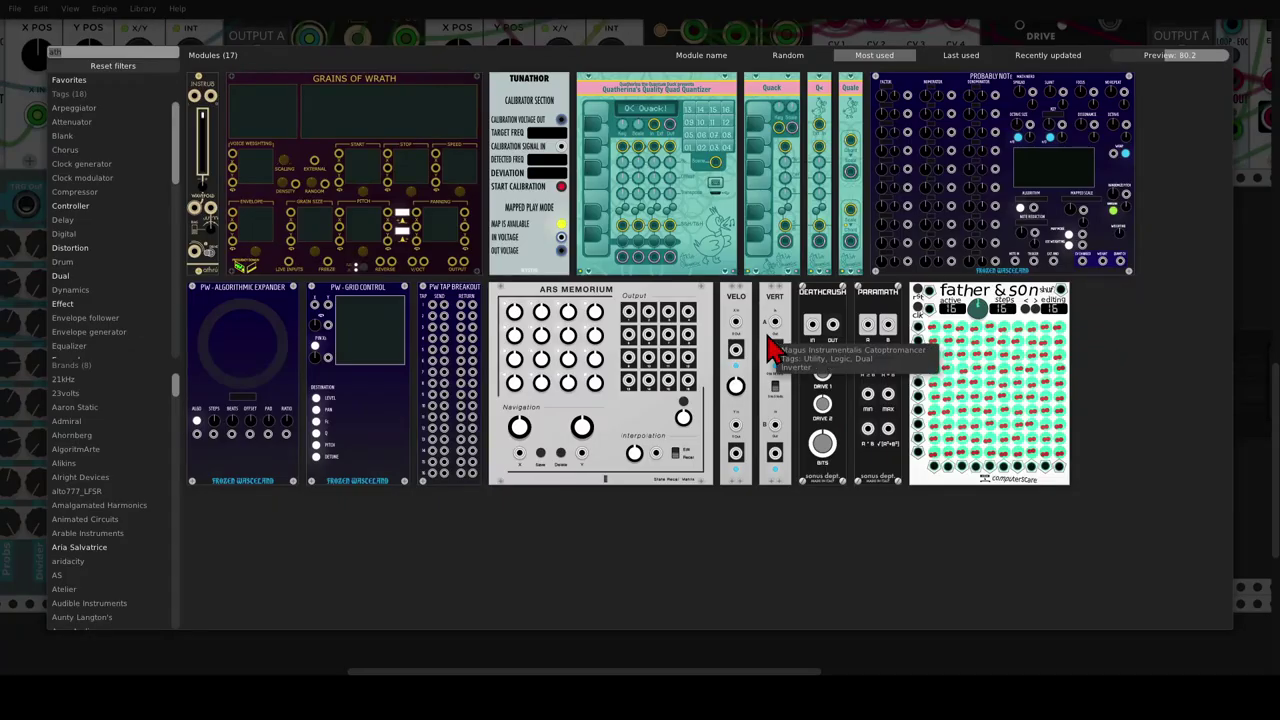
{"action": "type", "text": "slew"}
{"action": "left_click", "coordinate": [198, 120]}
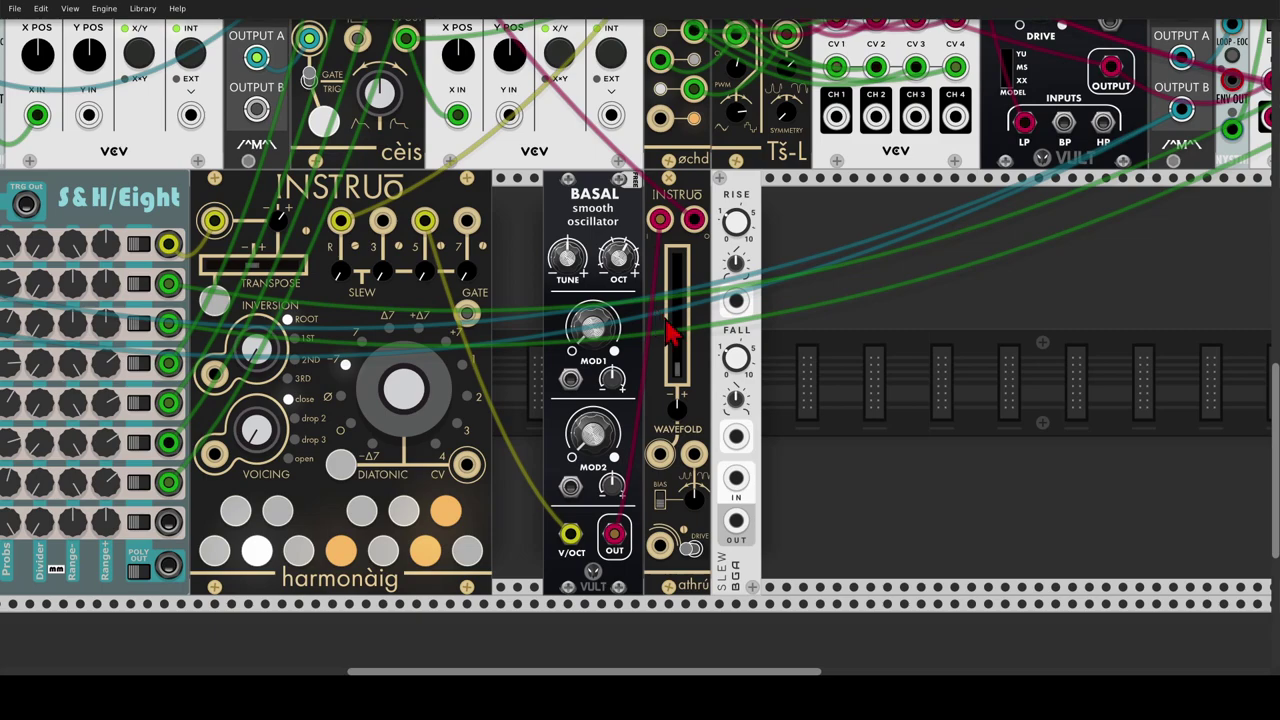
Patch a cèis output through the Slew module into the athrú's Wavefold CV input and set the Wavefold CV attenuverter to 0.282.
{"action": "scroll", "coordinate": [809, 320], "scroll_direction": "down", "scroll_amount": 3}
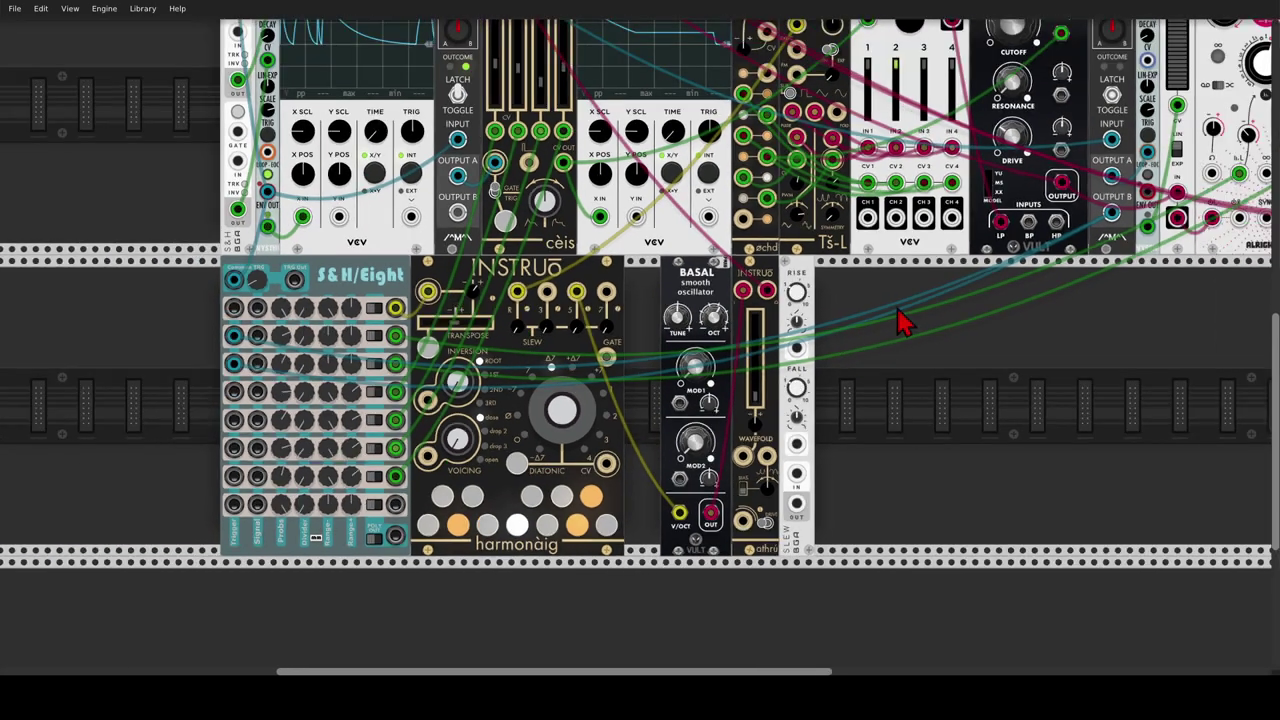
{"action": "left_click_drag", "start_coordinate": [898, 309], "coordinate": [833, 375]}
{"action": "left_click_drag", "start_coordinate": [732, 543], "coordinate": [430, 58]}
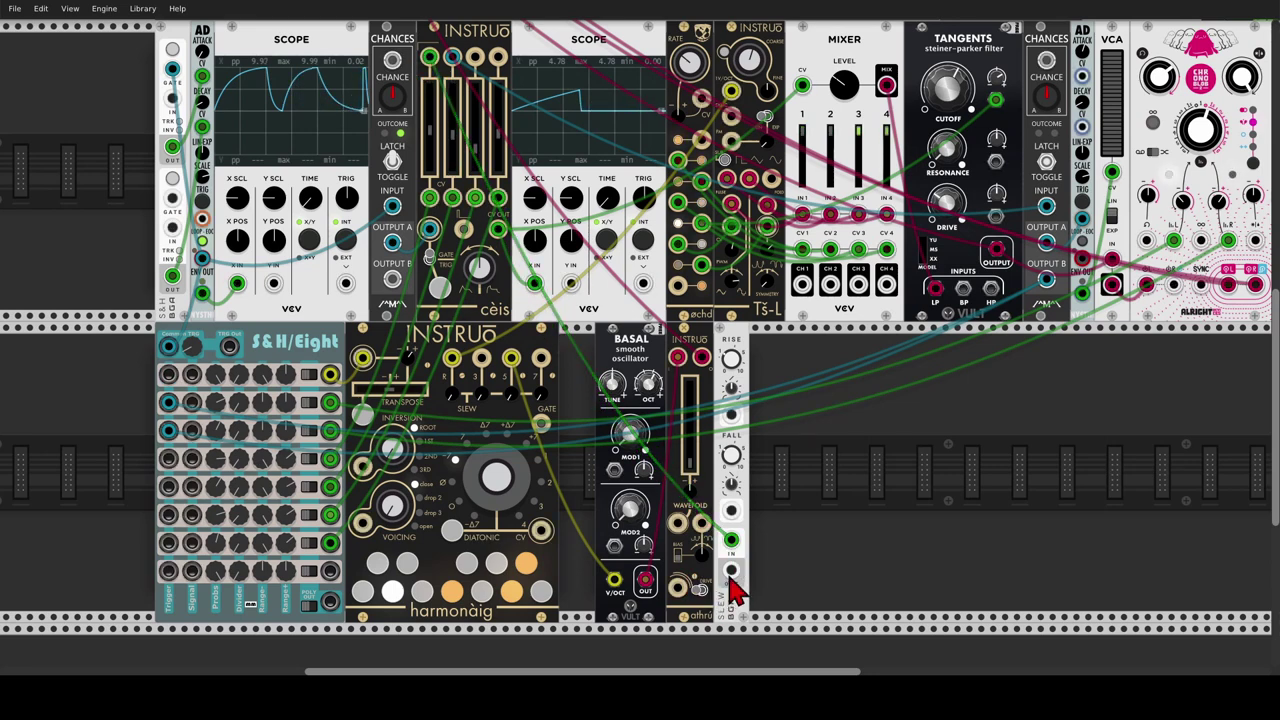
{"action": "left_click_drag", "start_coordinate": [731, 570], "coordinate": [731, 571]}
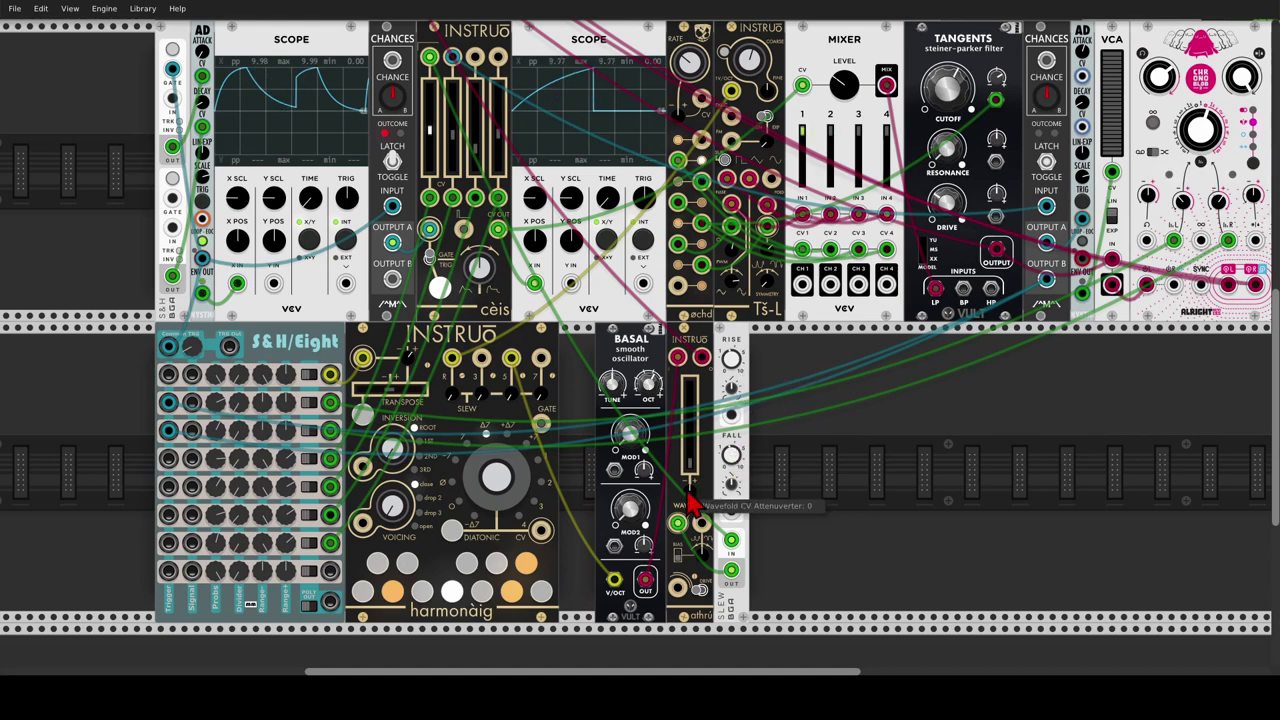
{"action": "left_click_drag", "start_coordinate": [693, 503], "coordinate": [693, 503]}
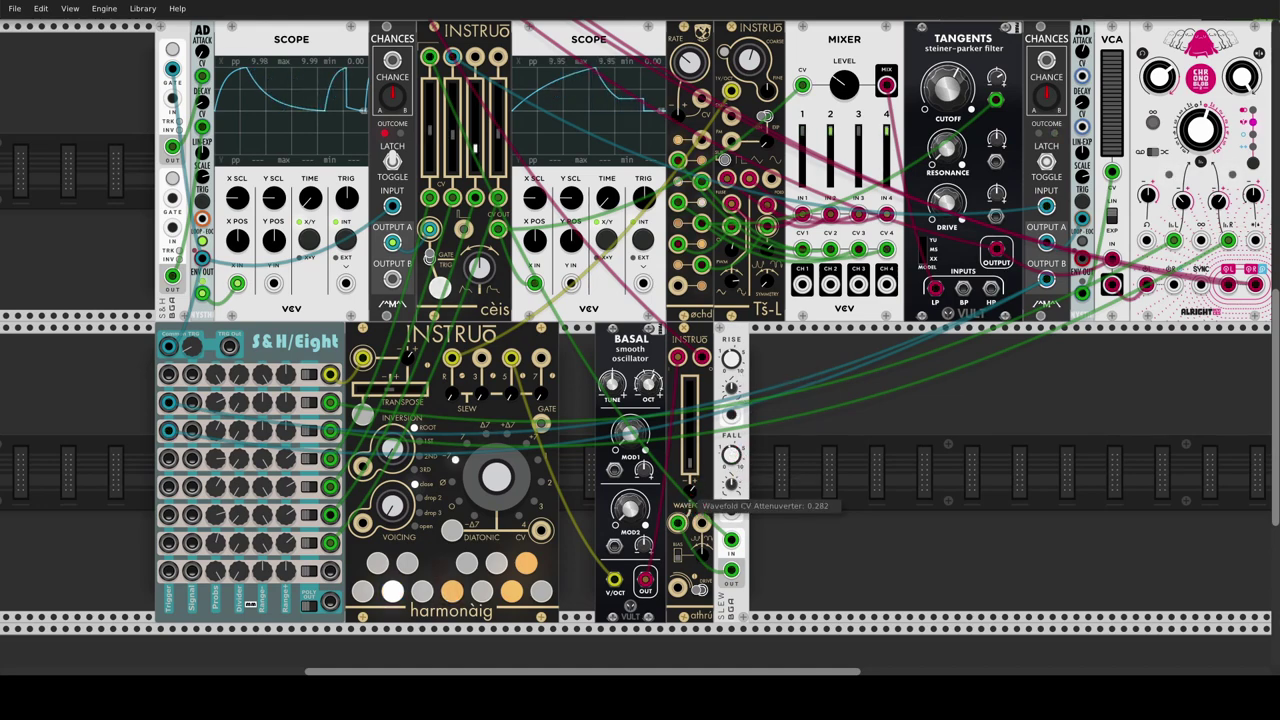
Set the BASL channel's gain adjust to -4.4 dB in the MixMaster track settings.
{"action": "scroll", "coordinate": [300, 70], "scroll_direction": "up", "scroll_amount": 5}
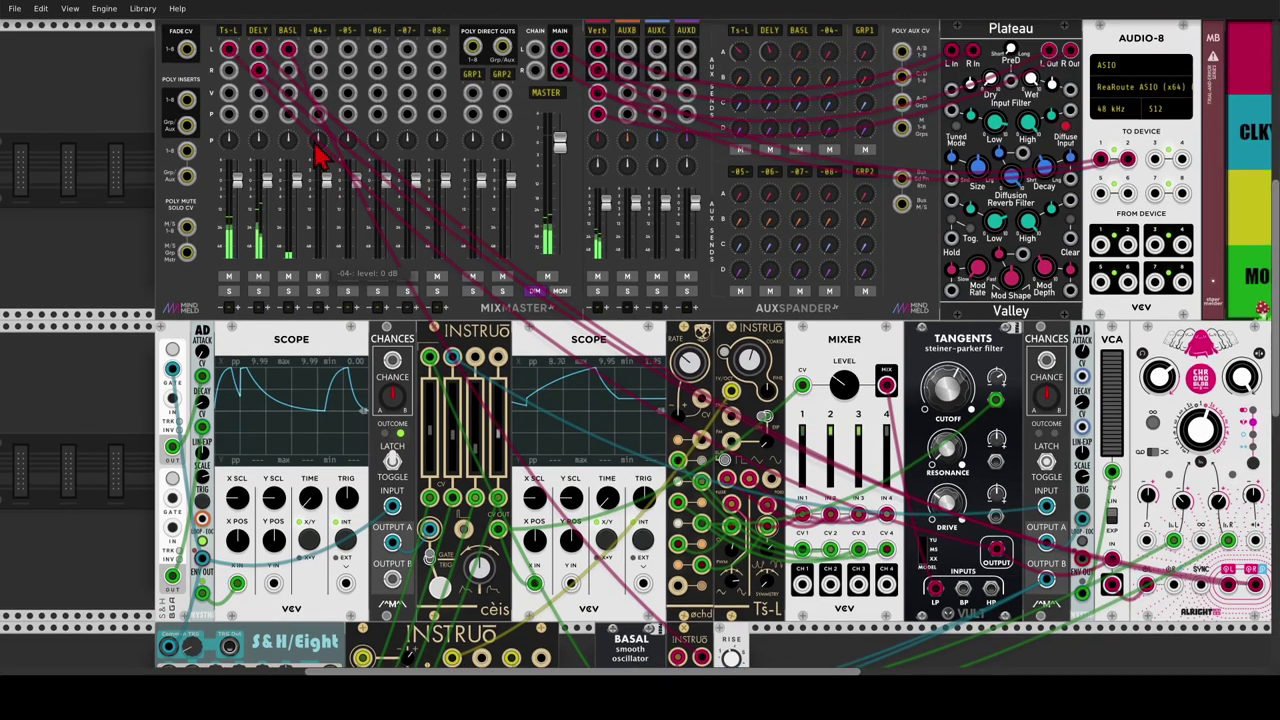
{"action": "left_click", "coordinate": [289, 30]}
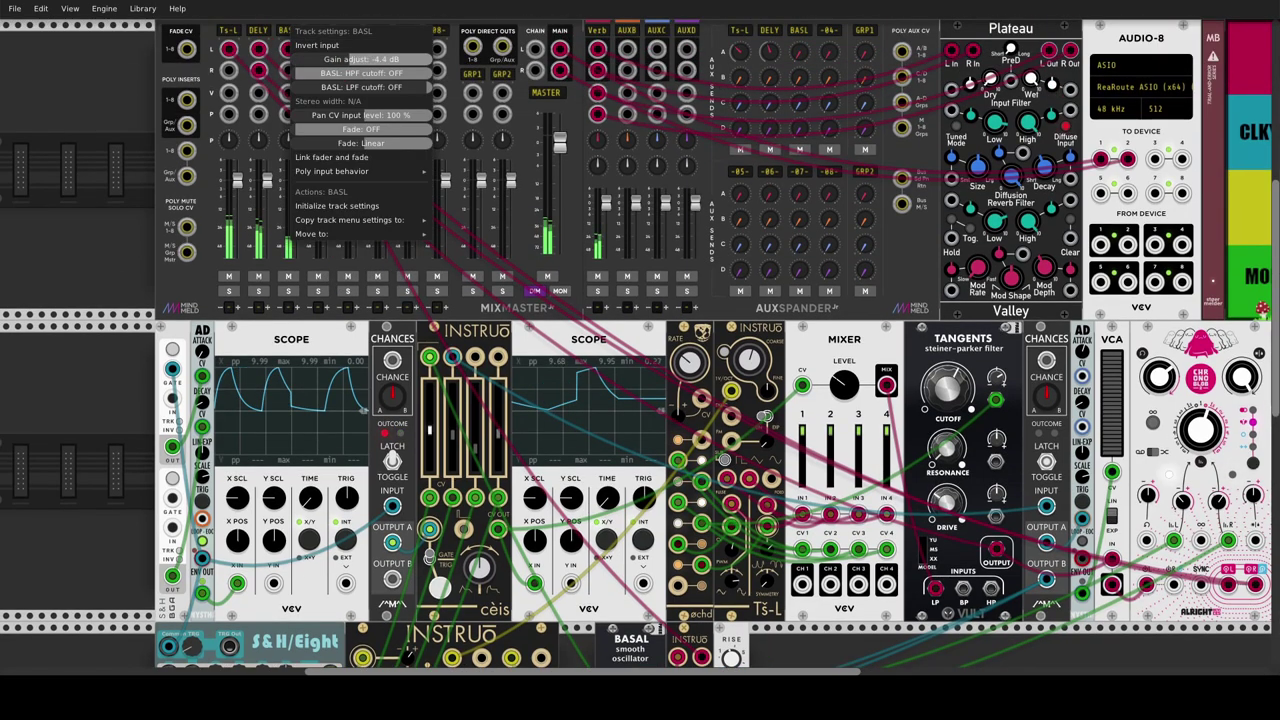
{"action": "left_click", "coordinate": [120, 110]}
Add a second Valley Plateau reverb beside the Slew module.
{"action": "scroll", "coordinate": [149, 257], "scroll_direction": "down", "scroll_amount": 6}
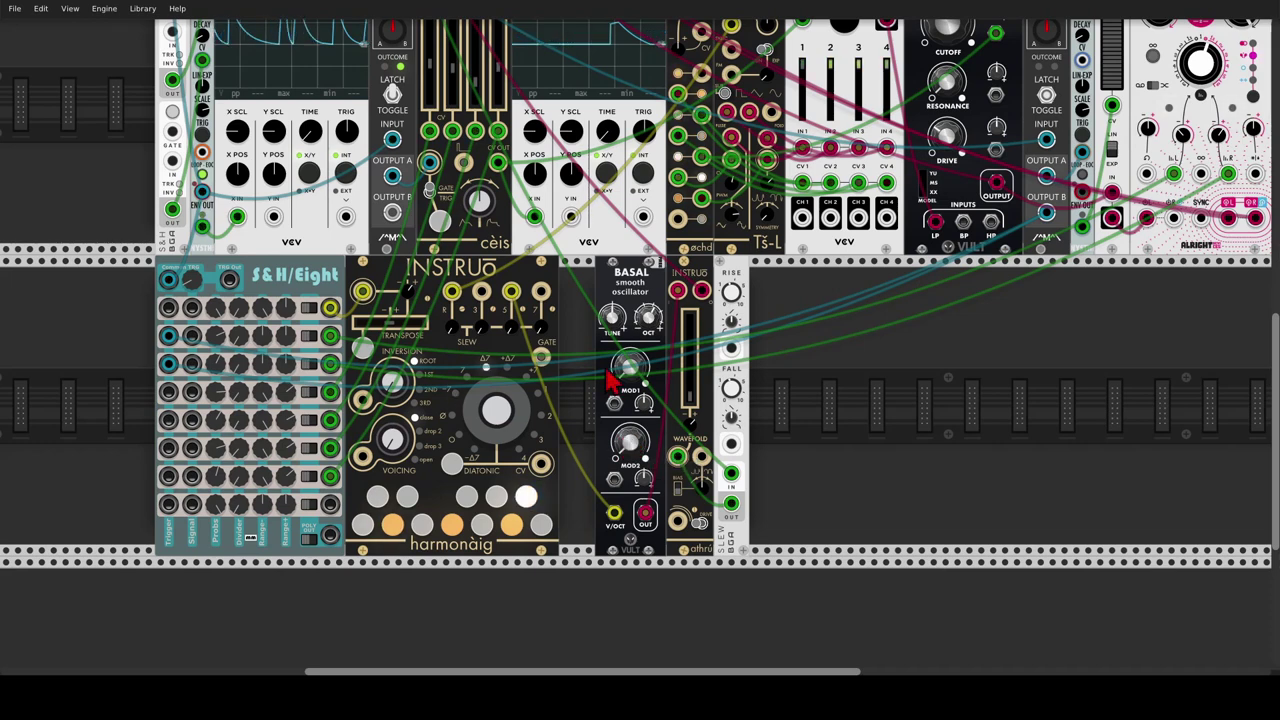
{"action": "scroll", "coordinate": [628, 447], "scroll_direction": "up", "scroll_amount": 2}
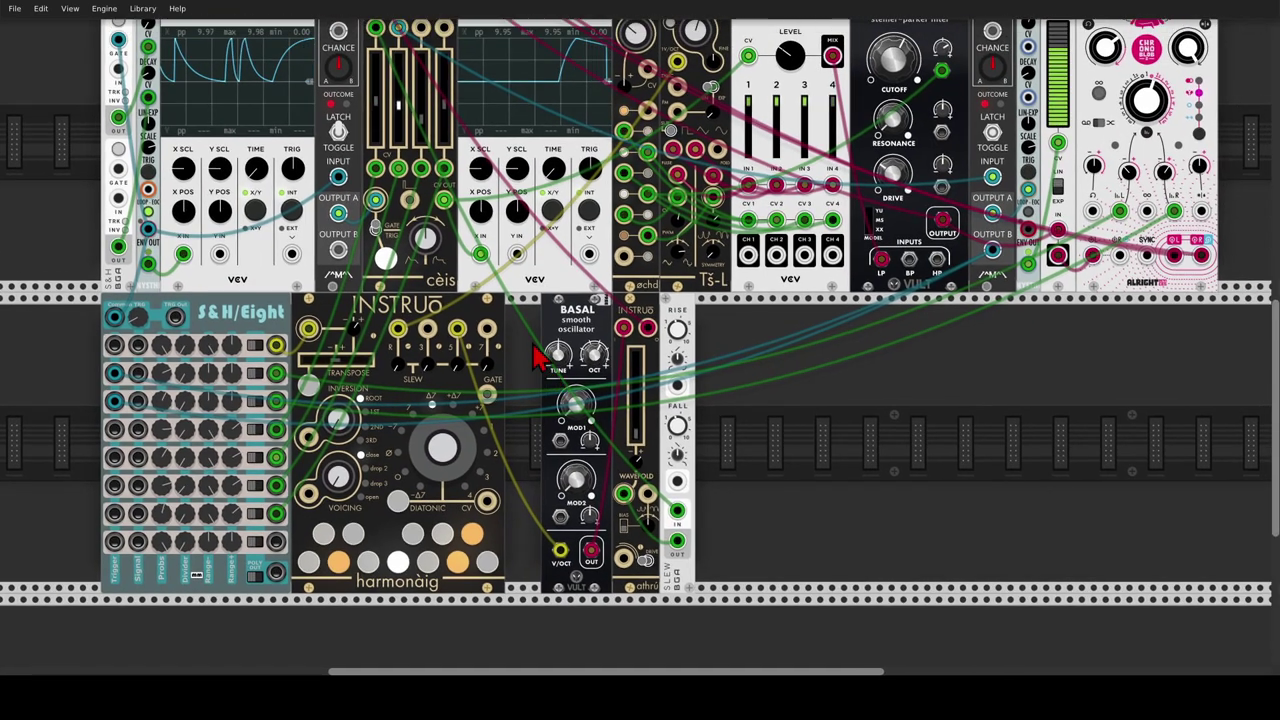
{"action": "scroll", "coordinate": [545, 368], "scroll_direction": "up", "scroll_amount": 1}
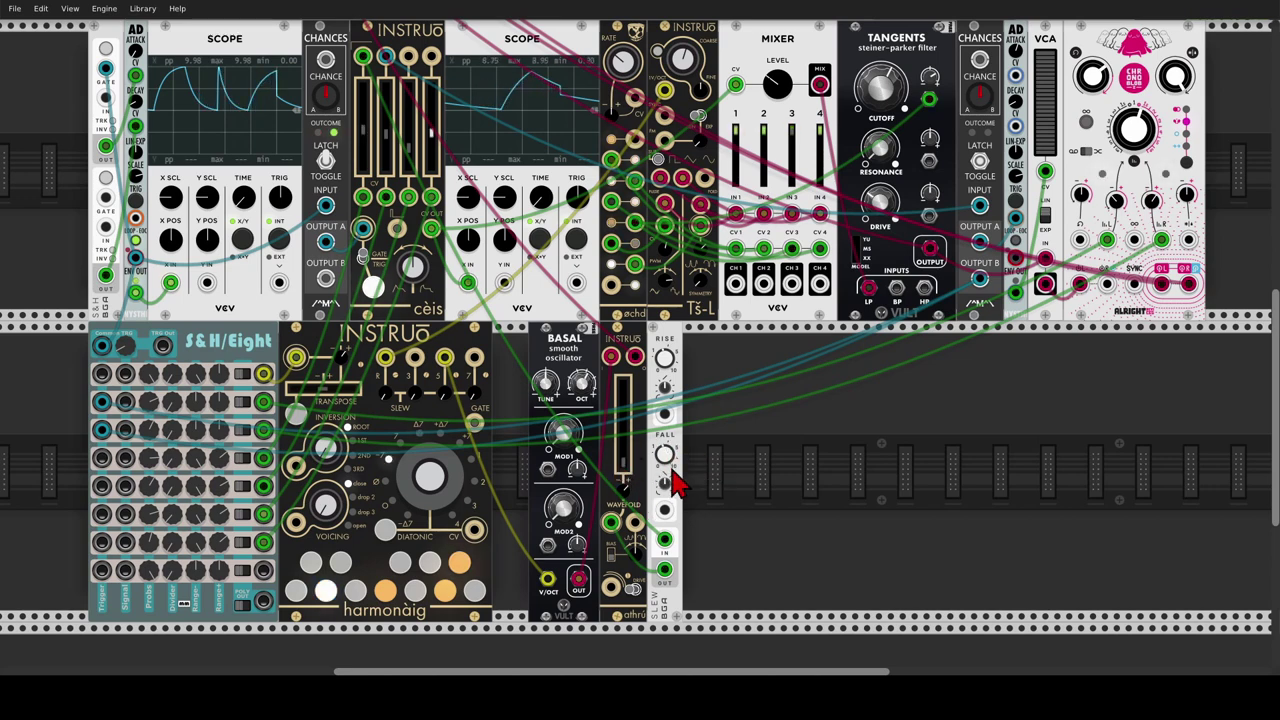
{"action": "right_click", "coordinate": [757, 504]}
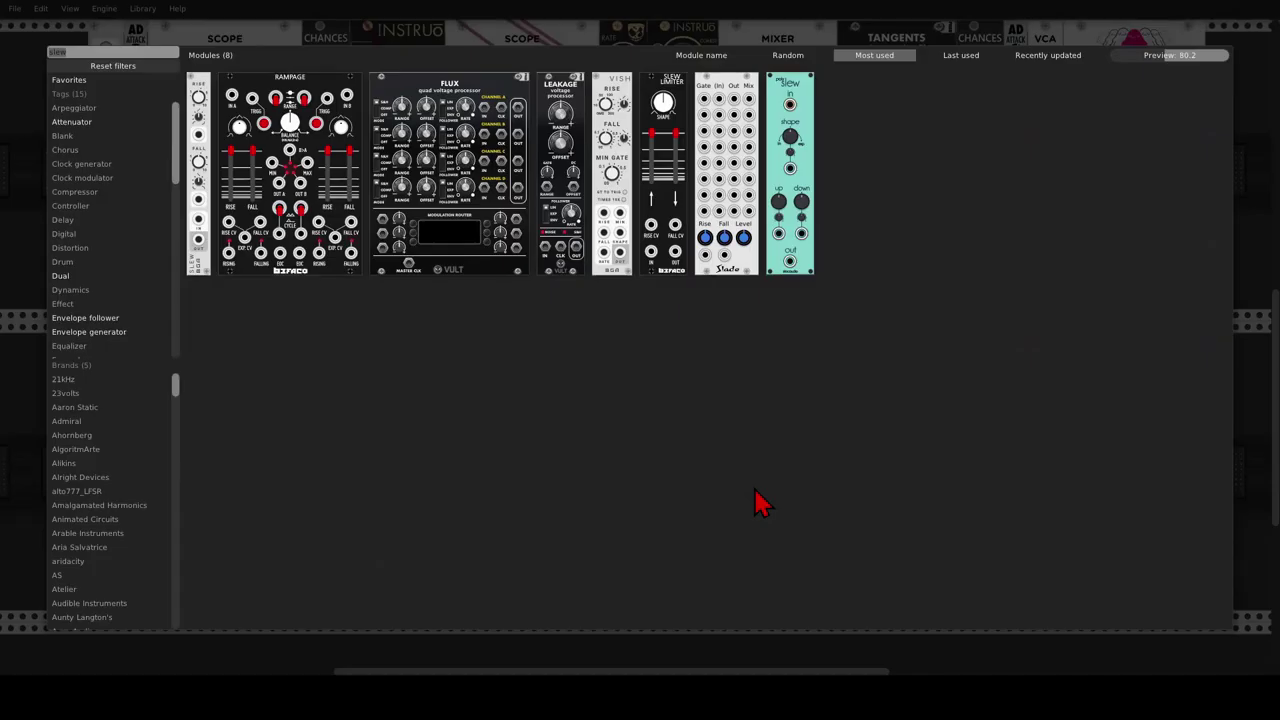
{"action": "type", "text": "plat"}
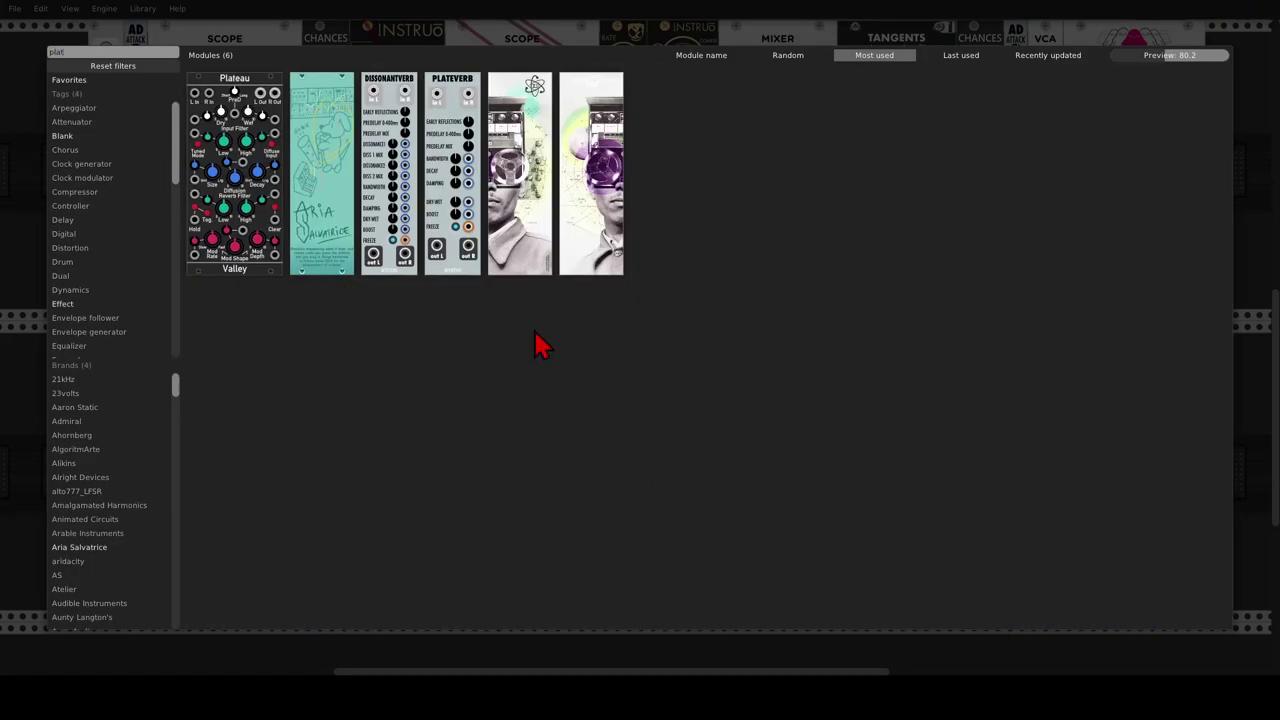
{"action": "left_click", "coordinate": [250, 105]}
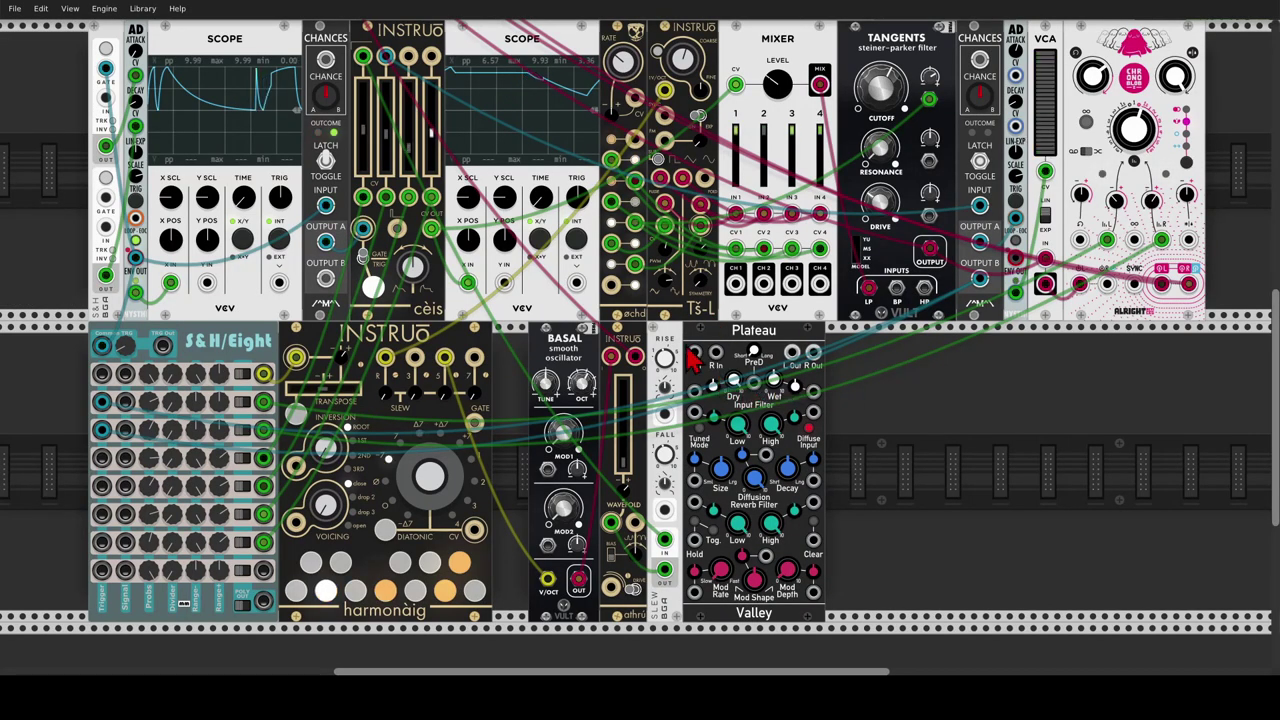
Turn down the new Plateau's Dry level and set its Reverb Low Cut to 8.17 and Wet Level to 1.
{"action": "left_click_drag", "start_coordinate": [733, 380], "coordinate": [733, 450]}
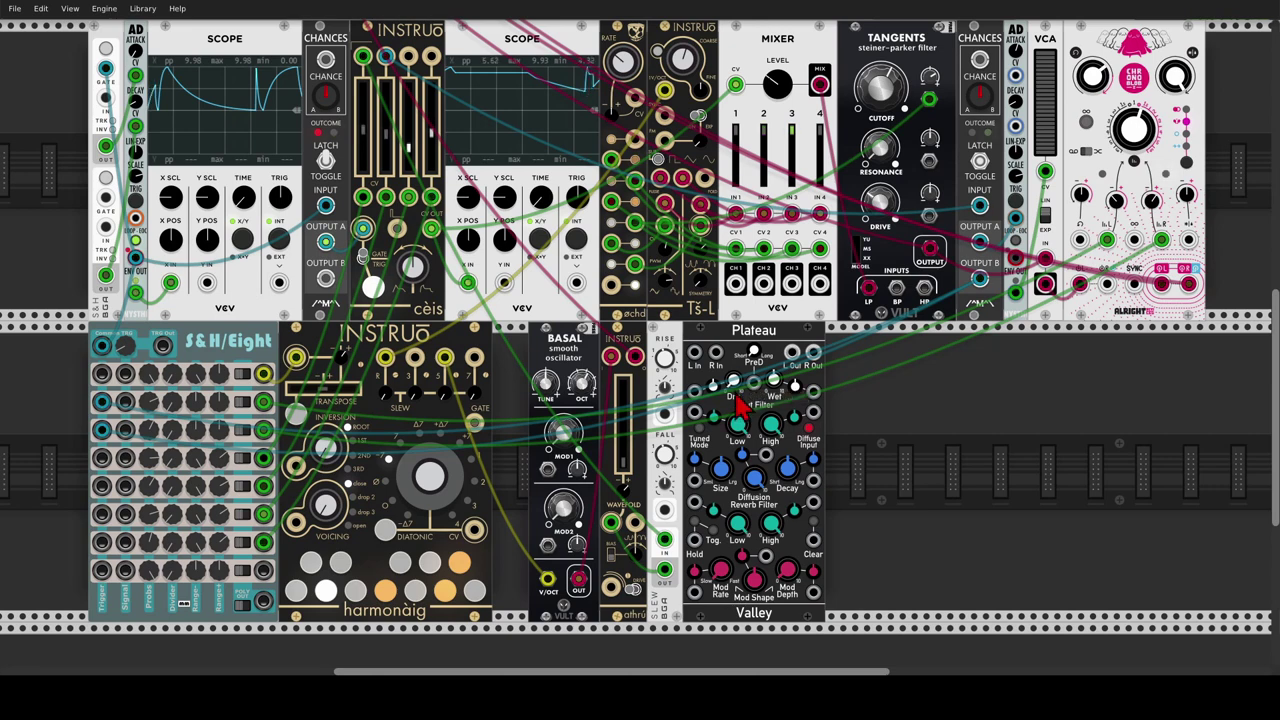
{"action": "mouse_move", "coordinate": [740, 424]}
{"action": "mouse_move", "coordinate": [739, 532]}
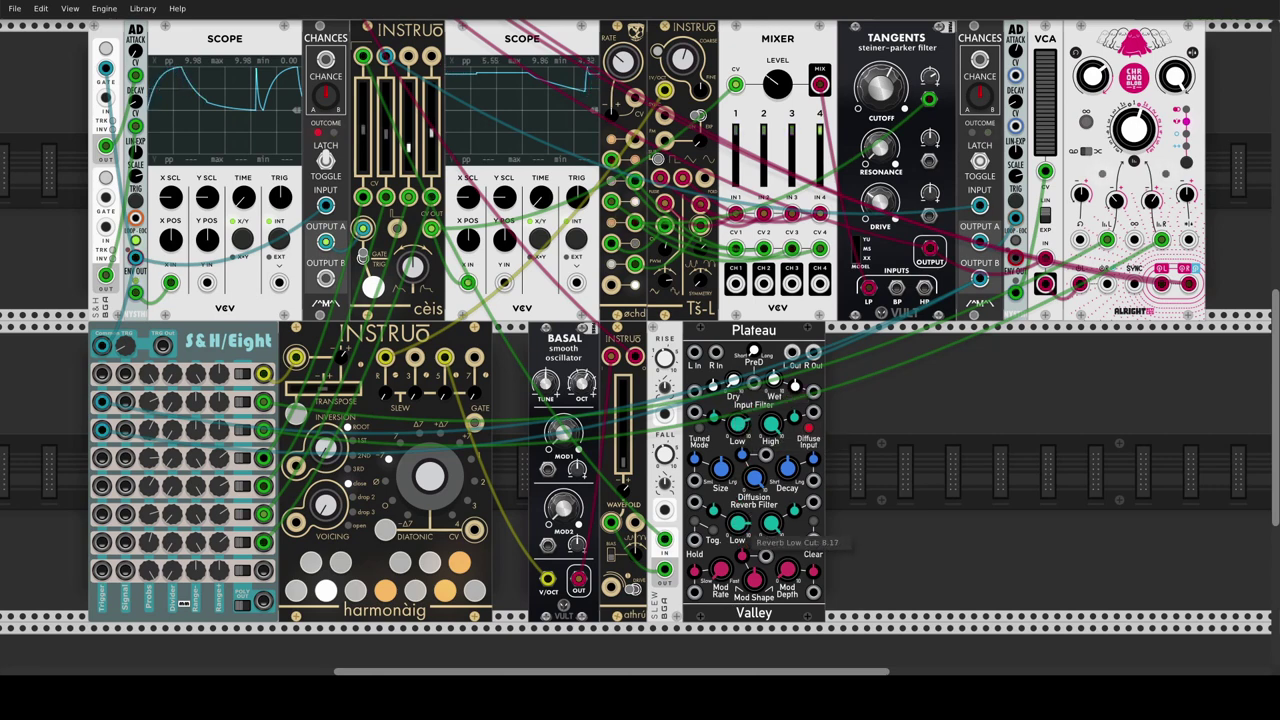
{"action": "mouse_move", "coordinate": [787, 467]}
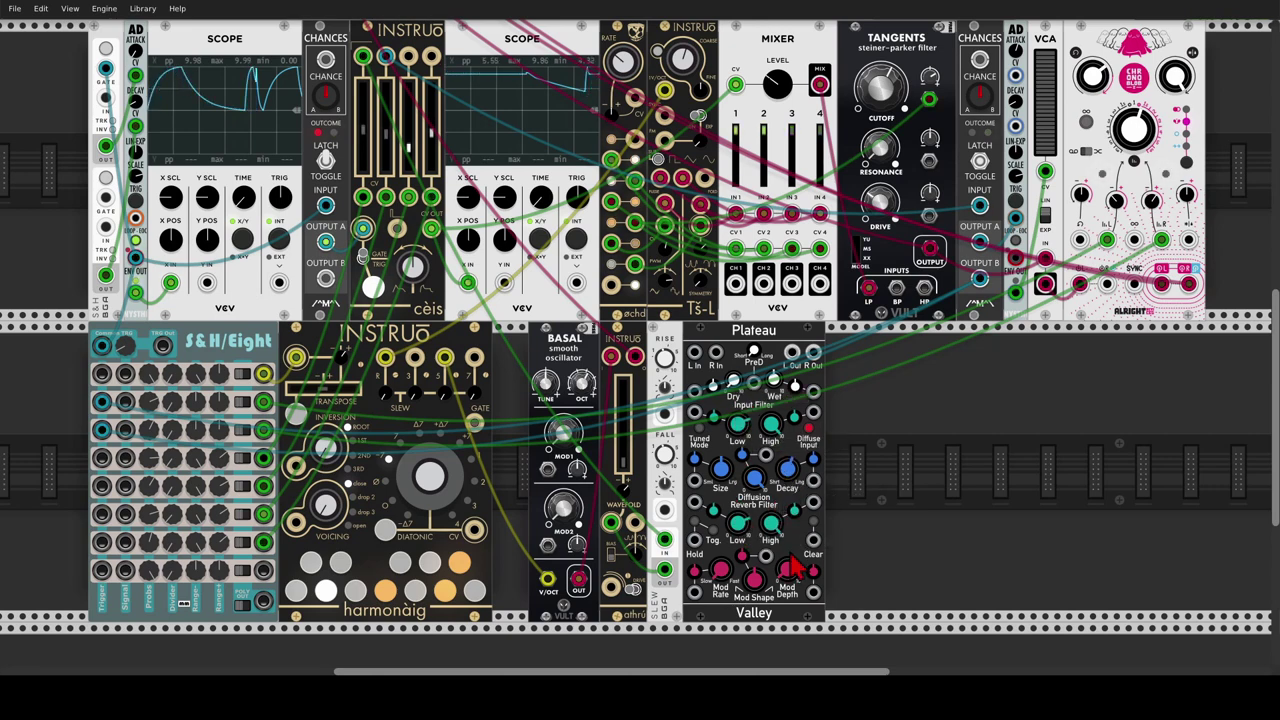
{"action": "mouse_move", "coordinate": [787, 568]}
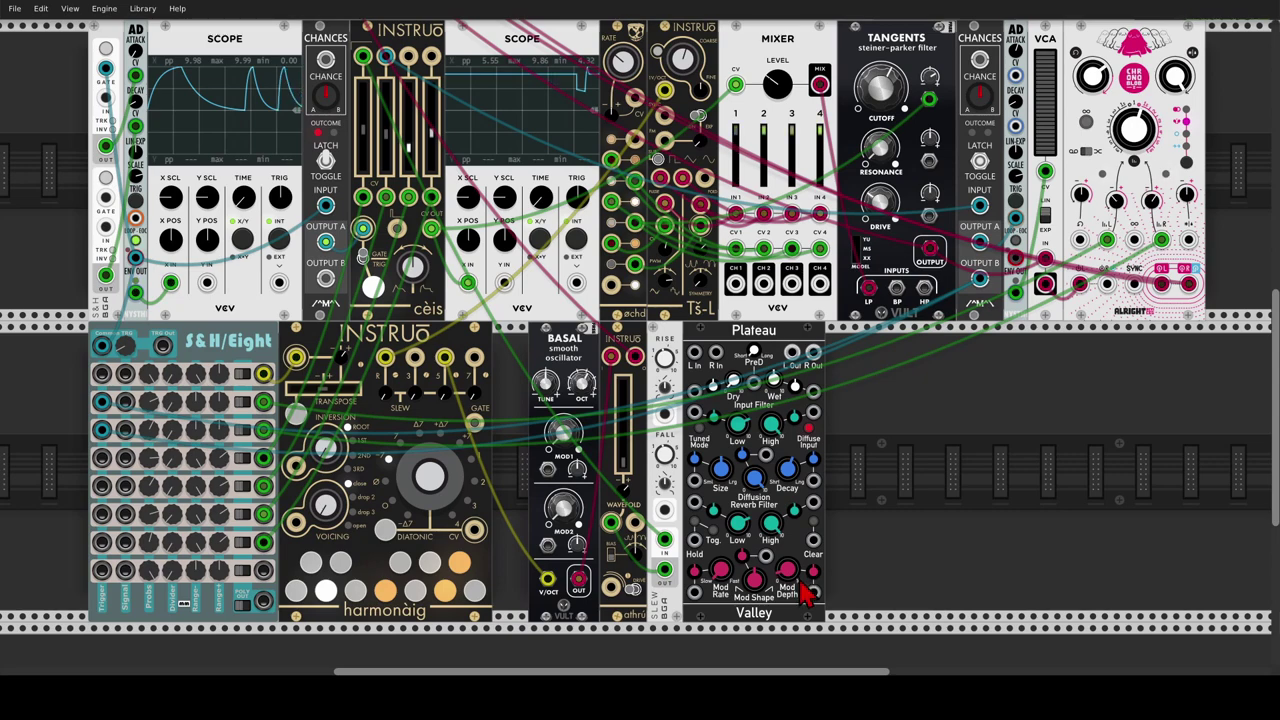
{"action": "mouse_move", "coordinate": [795, 388]}
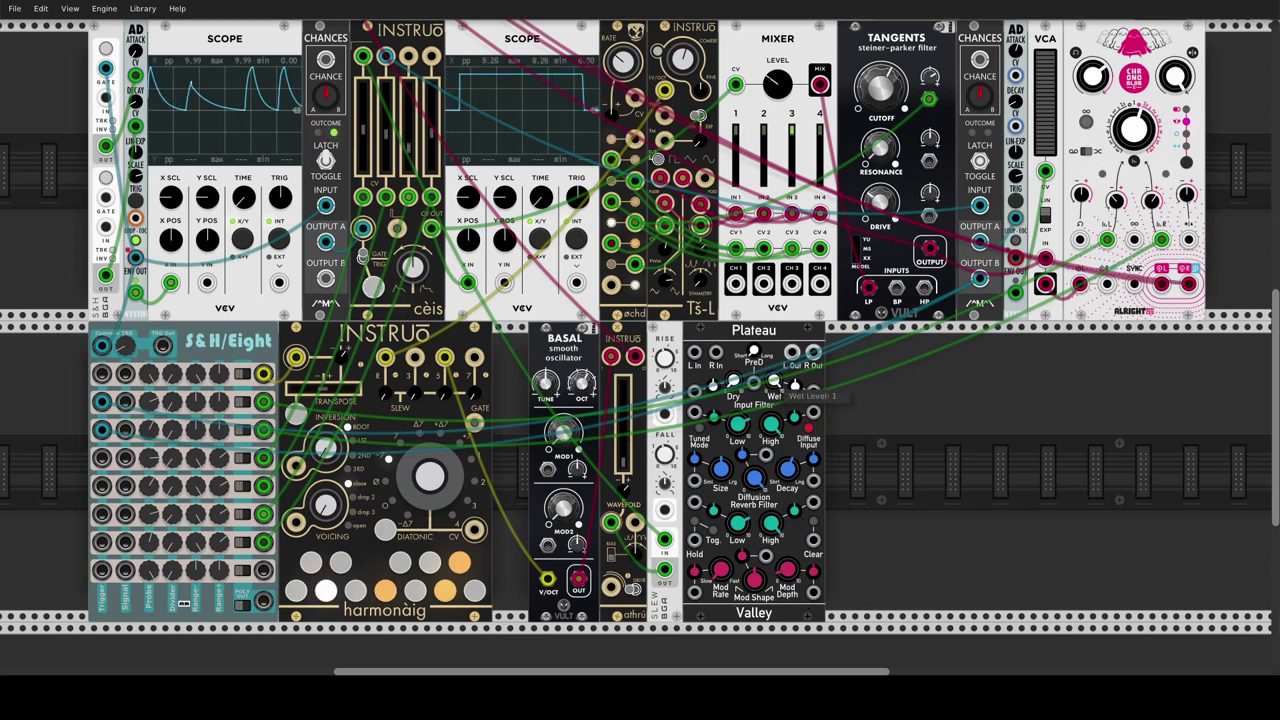
Lower the MixMaster BASL channel's gain adjust to about -14.7 dB.
{"action": "scroll", "coordinate": [449, 237], "scroll_direction": "up", "scroll_amount": 5}
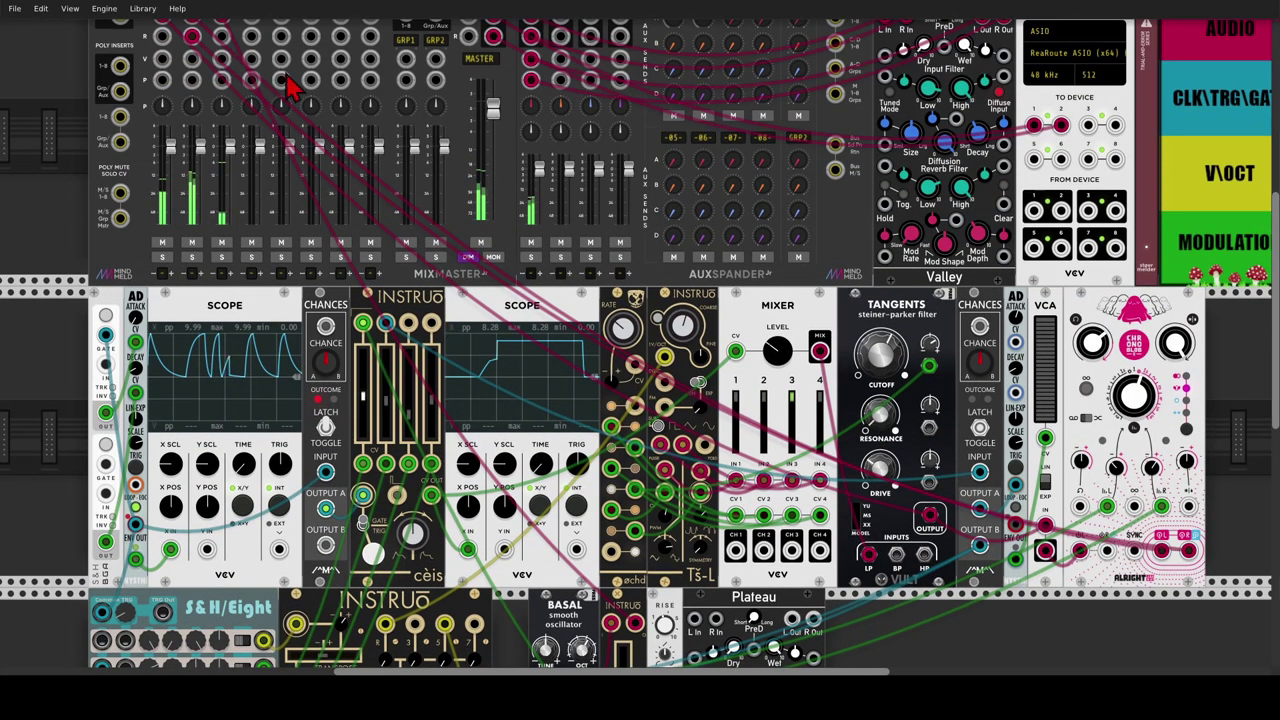
{"action": "scroll", "coordinate": [257, 60], "scroll_direction": "up", "scroll_amount": 1}
{"action": "right_click", "coordinate": [220, 32]}
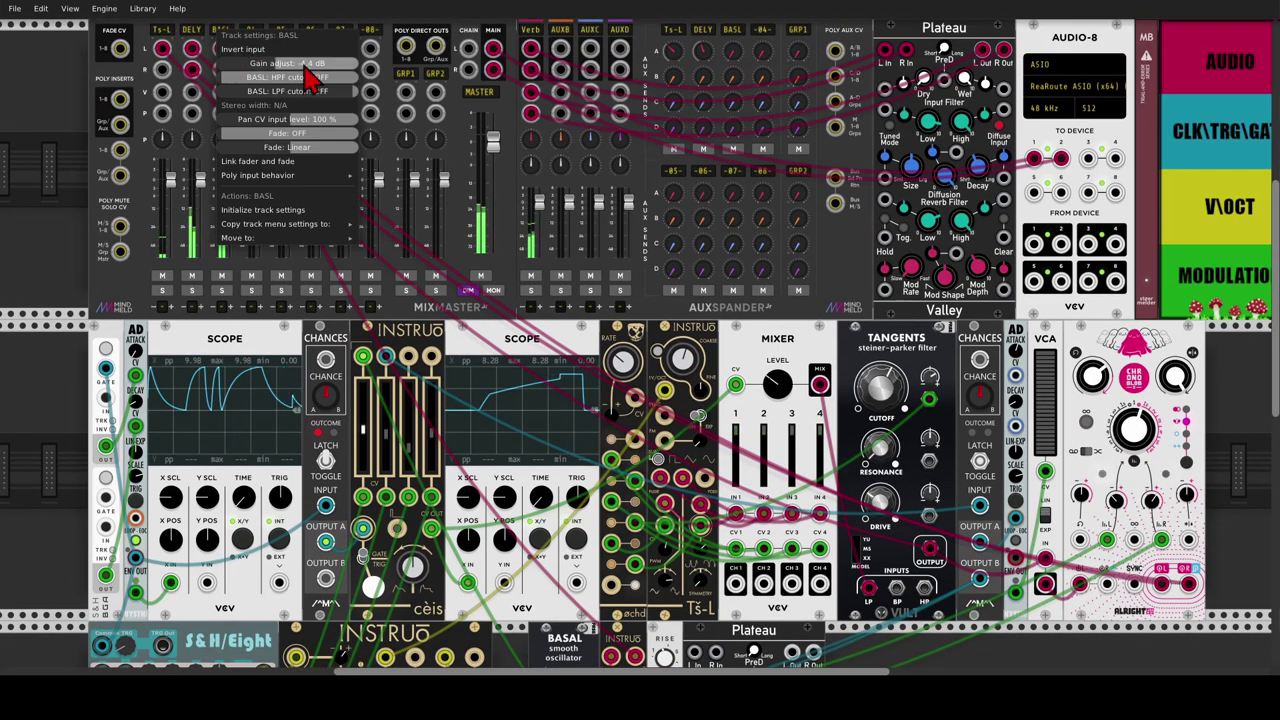
{"action": "left_click_drag", "start_coordinate": [303, 64], "coordinate": [268, 64]}
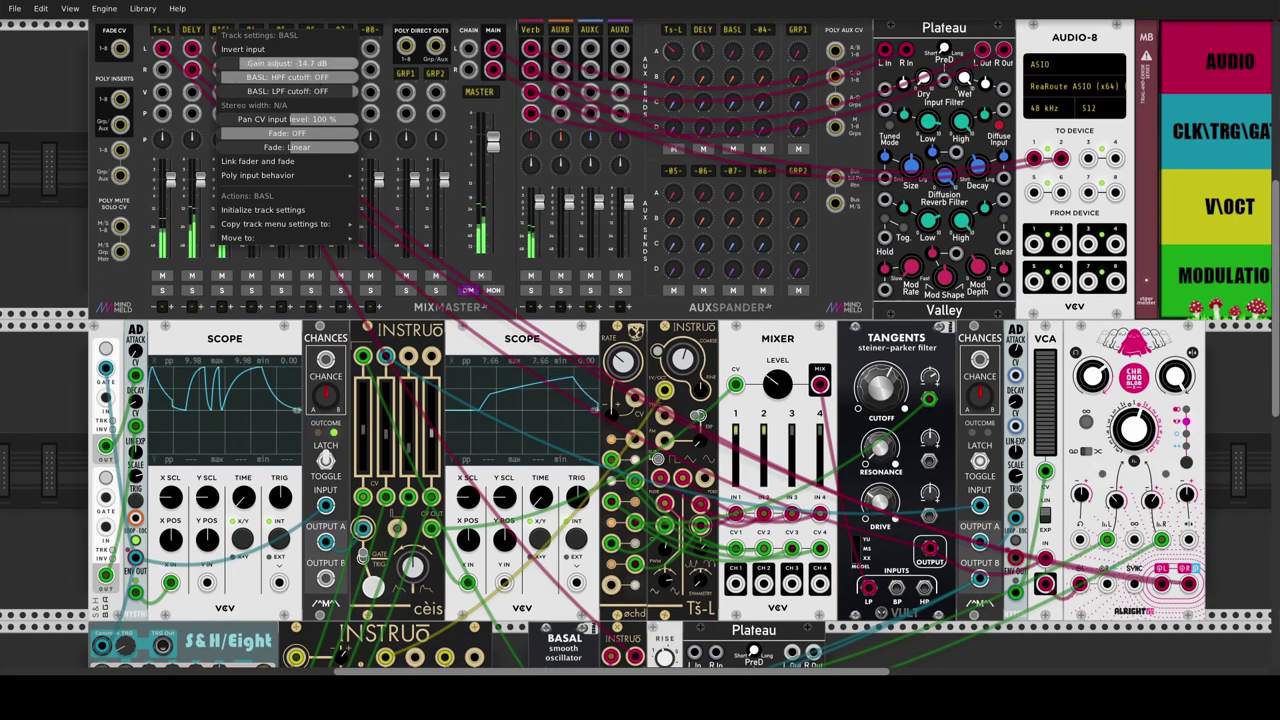
{"action": "left_click", "coordinate": [34, 120]}
Insert the new Plateau before the BASL channel, patching the athrú output to its L In and its L and R outputs to the mixer.
{"action": "scroll", "coordinate": [223, 323], "scroll_direction": "down", "scroll_amount": 5}
{"action": "left_click_drag", "start_coordinate": [636, 358], "coordinate": [526, 70]}
{"action": "scroll", "coordinate": [530, 85], "scroll_direction": "up", "scroll_amount": 5}
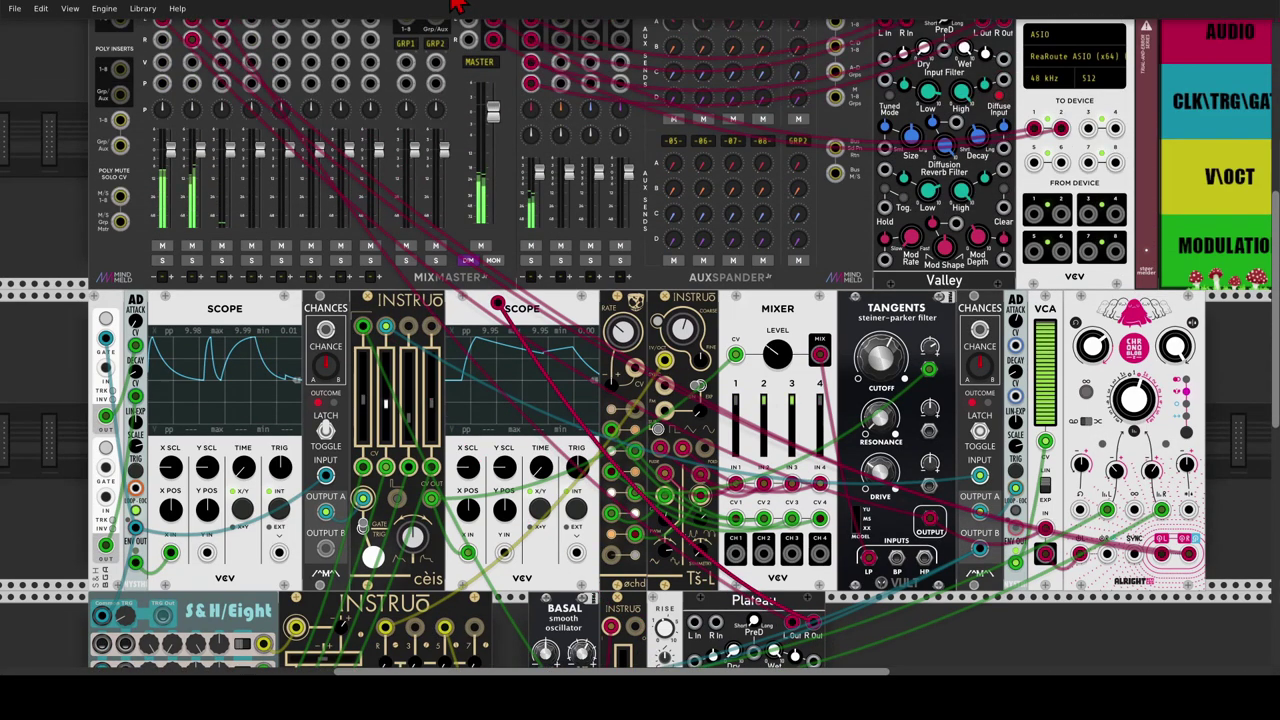
{"action": "scroll", "coordinate": [700, 405], "scroll_direction": "down", "scroll_amount": 4}
{"action": "scroll", "coordinate": [700, 405], "scroll_direction": "down", "scroll_amount": 2}
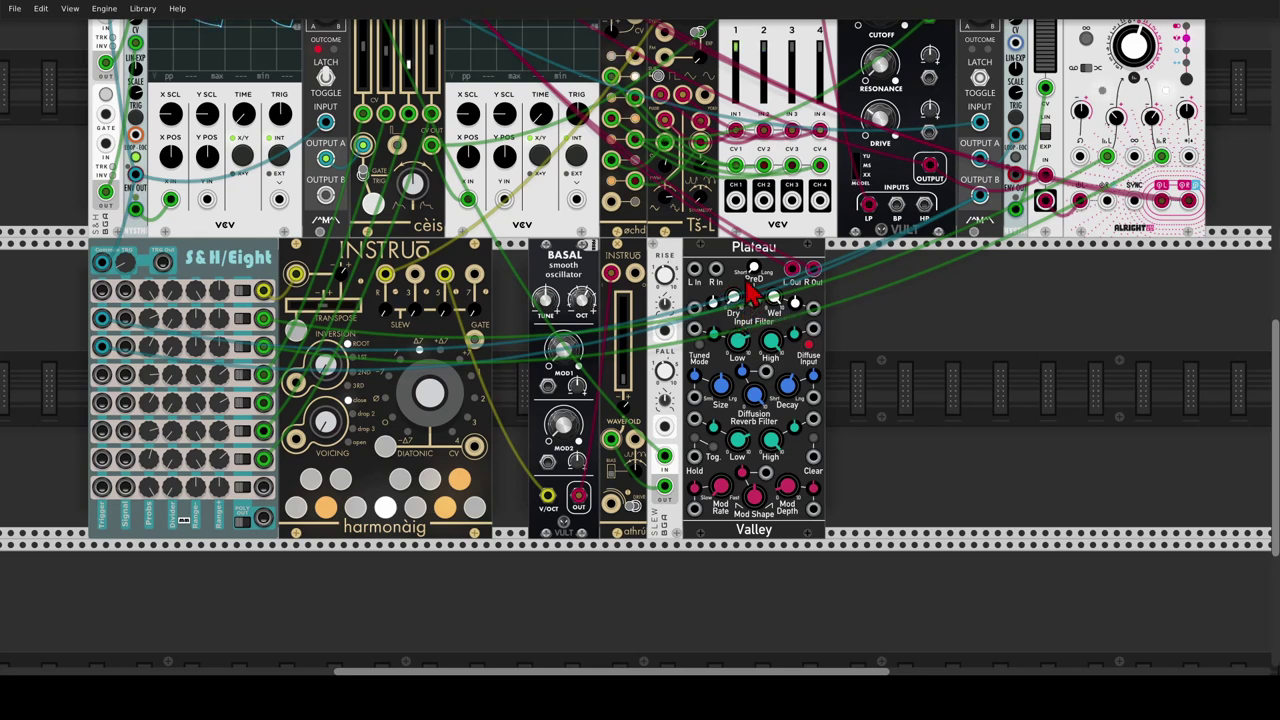
{"action": "left_click_drag", "start_coordinate": [635, 272], "coordinate": [694, 270]}
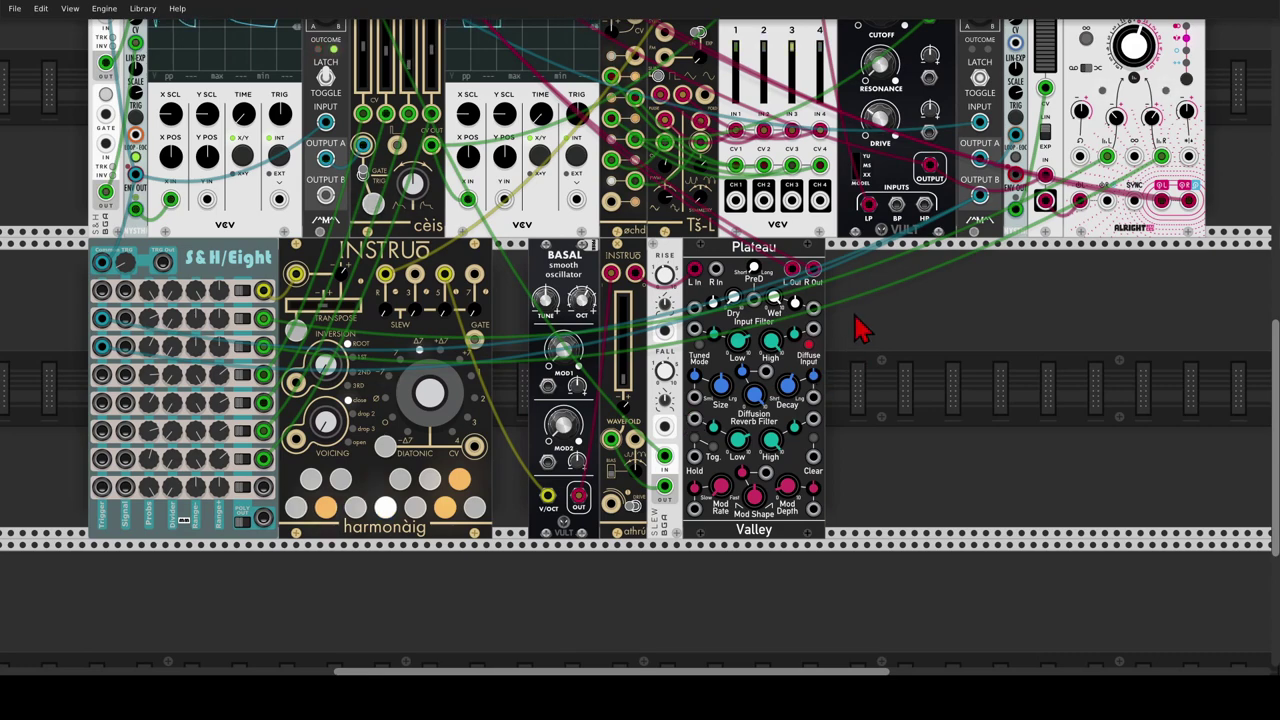
Set the athrú's Wavefold CV attenuverter to 0.318.
{"action": "left_click_drag", "start_coordinate": [860, 330], "coordinate": [785, 403]}
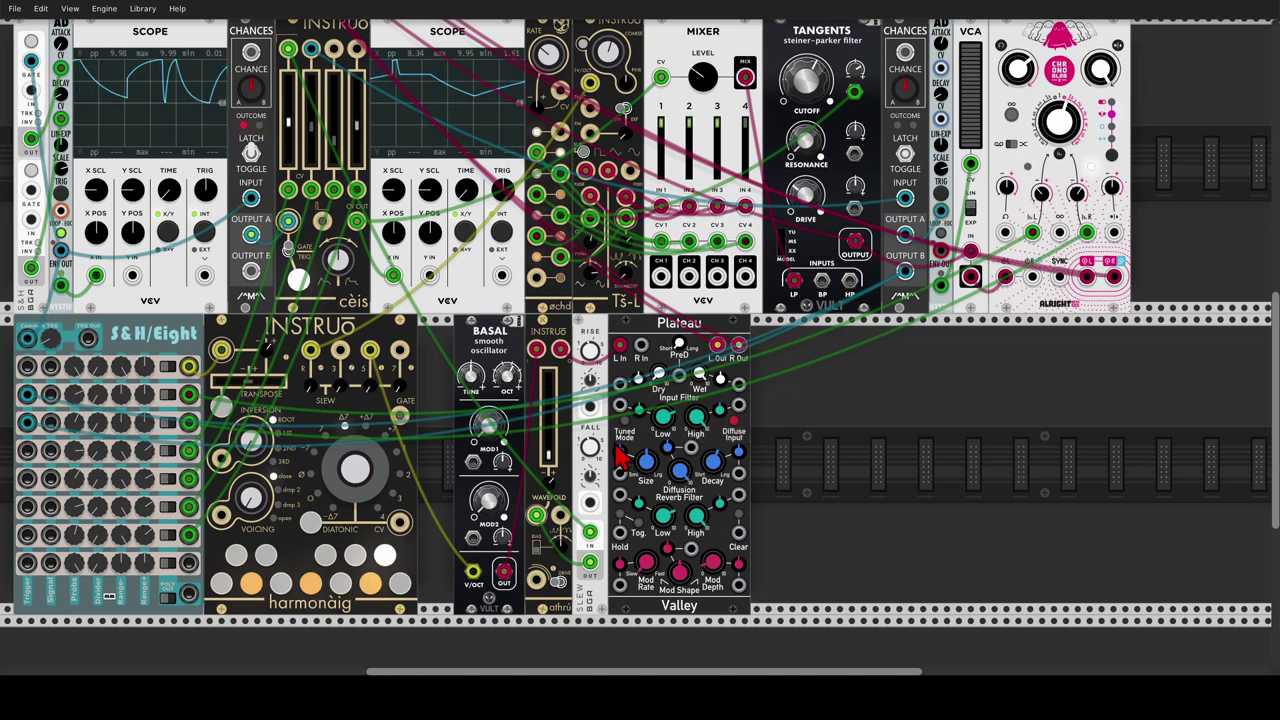
{"action": "left_click_drag", "start_coordinate": [546, 485], "coordinate": [543, 486]}
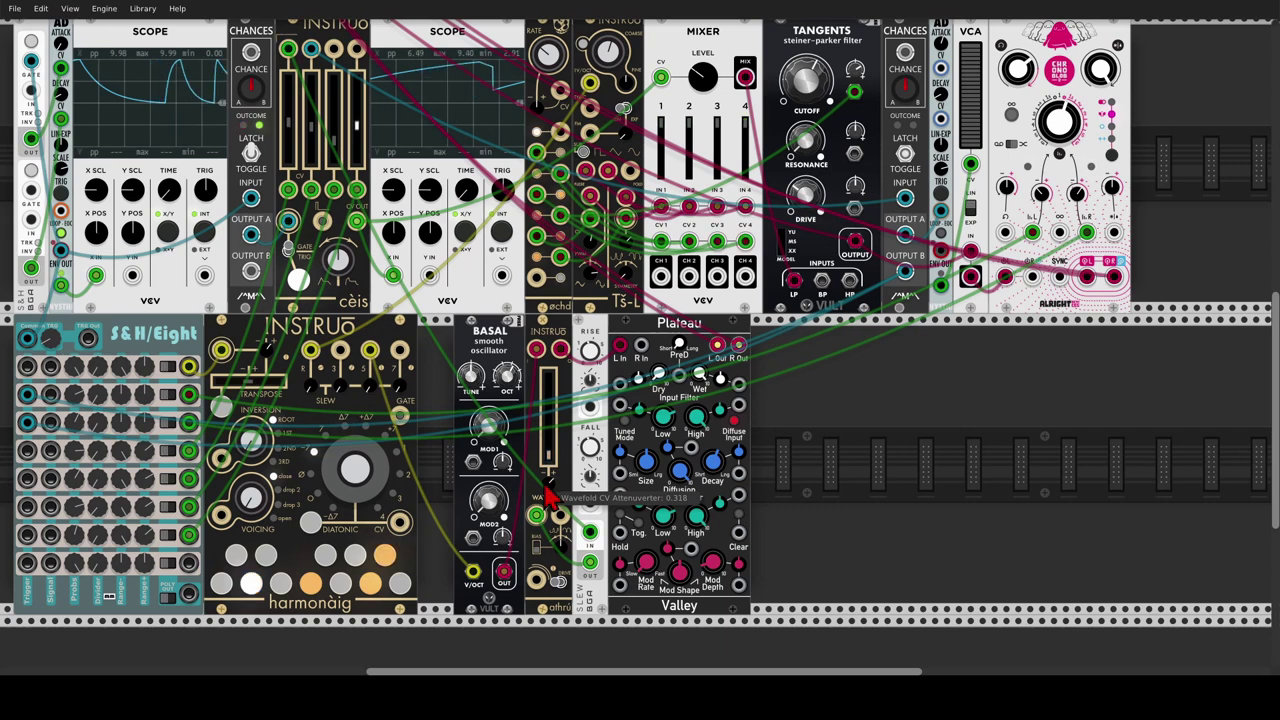
Add the Vult Debriatus beside the second Plateau and move the BASL channel's cables from the Plateau outputs to the Debriatus outputs.
{"action": "right_click", "coordinate": [811, 450]}
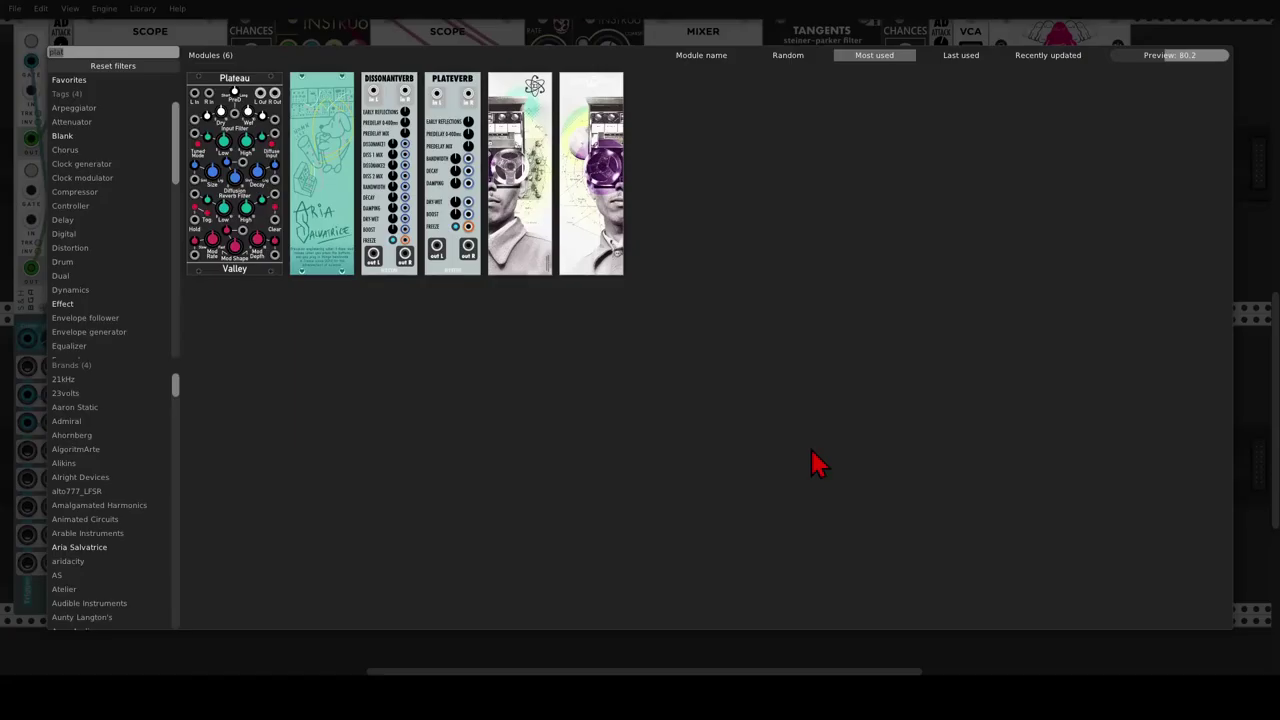
{"action": "type", "text": "deb"}
{"action": "left_click", "coordinate": [250, 85]}
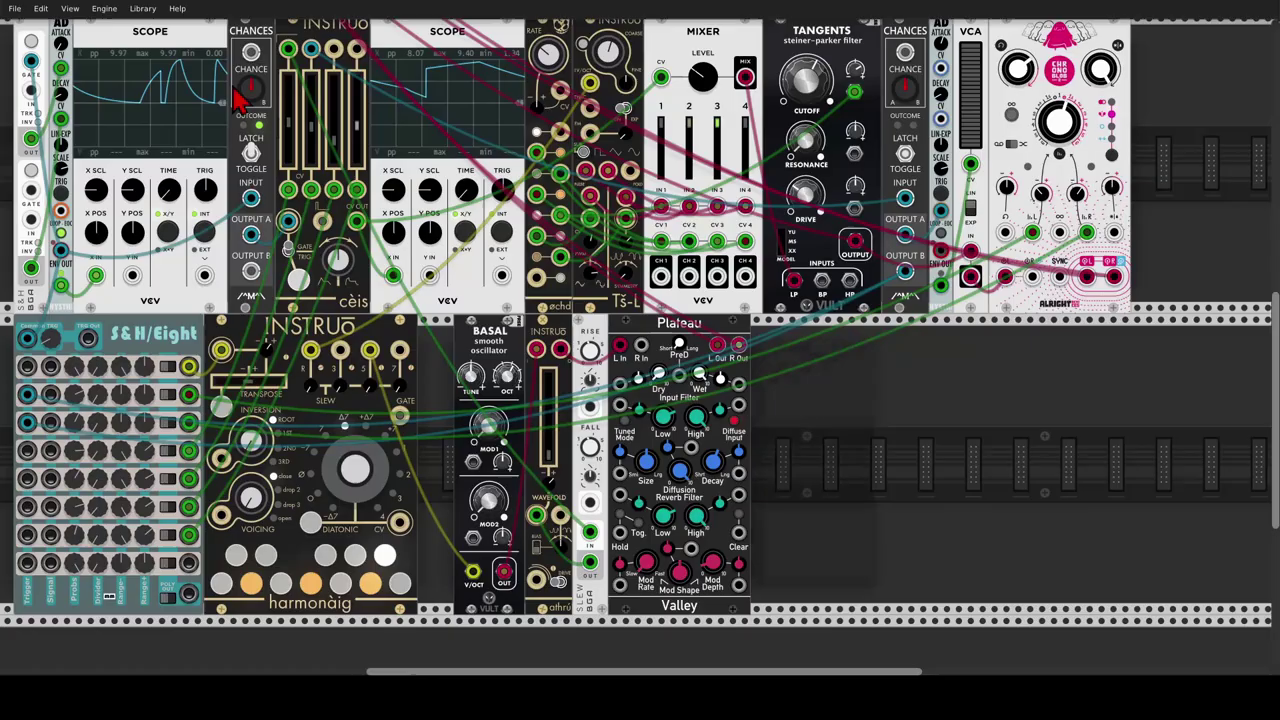
{"action": "left_click_drag", "start_coordinate": [847, 560], "coordinate": [849, 584]}
{"action": "left_click_drag", "start_coordinate": [718, 348], "coordinate": [821, 587]}
Check the BASL channel's track settings on the MixMaster and return to the Plateau and Debriatus.
{"action": "scroll", "coordinate": [780, 570], "scroll_direction": "up", "scroll_amount": 5}
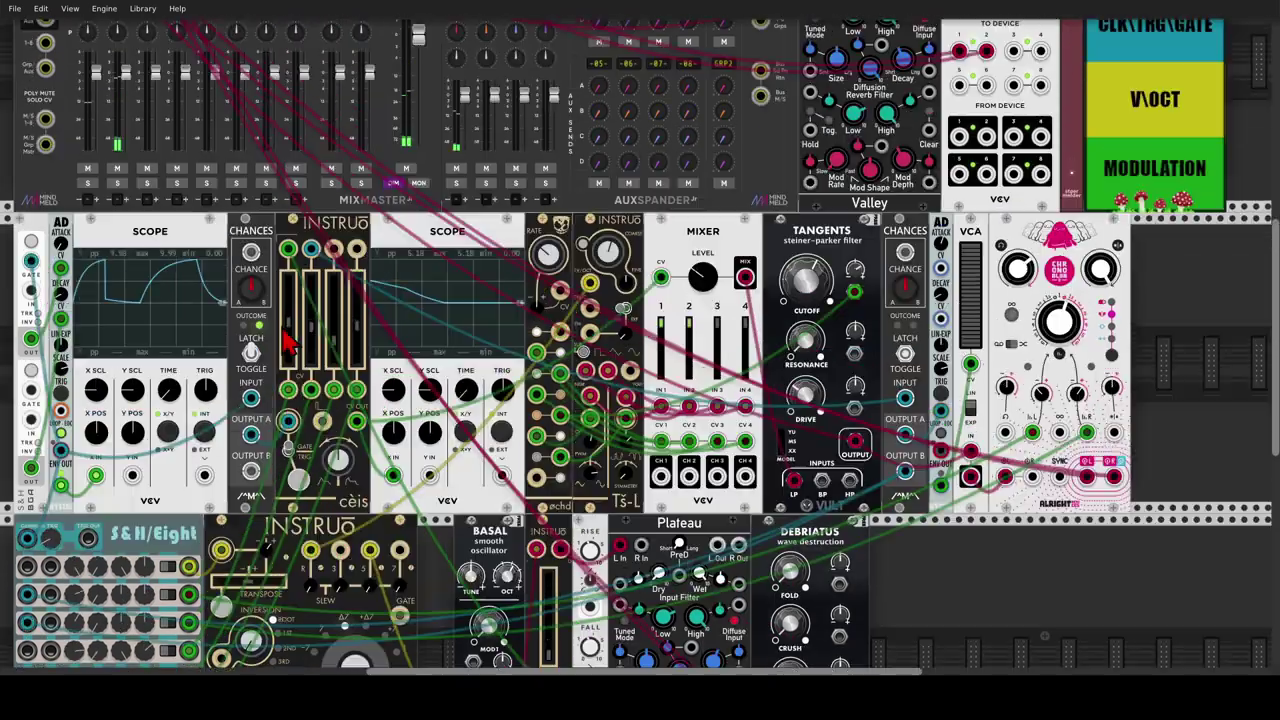
{"action": "right_click", "coordinate": [150, 160]}
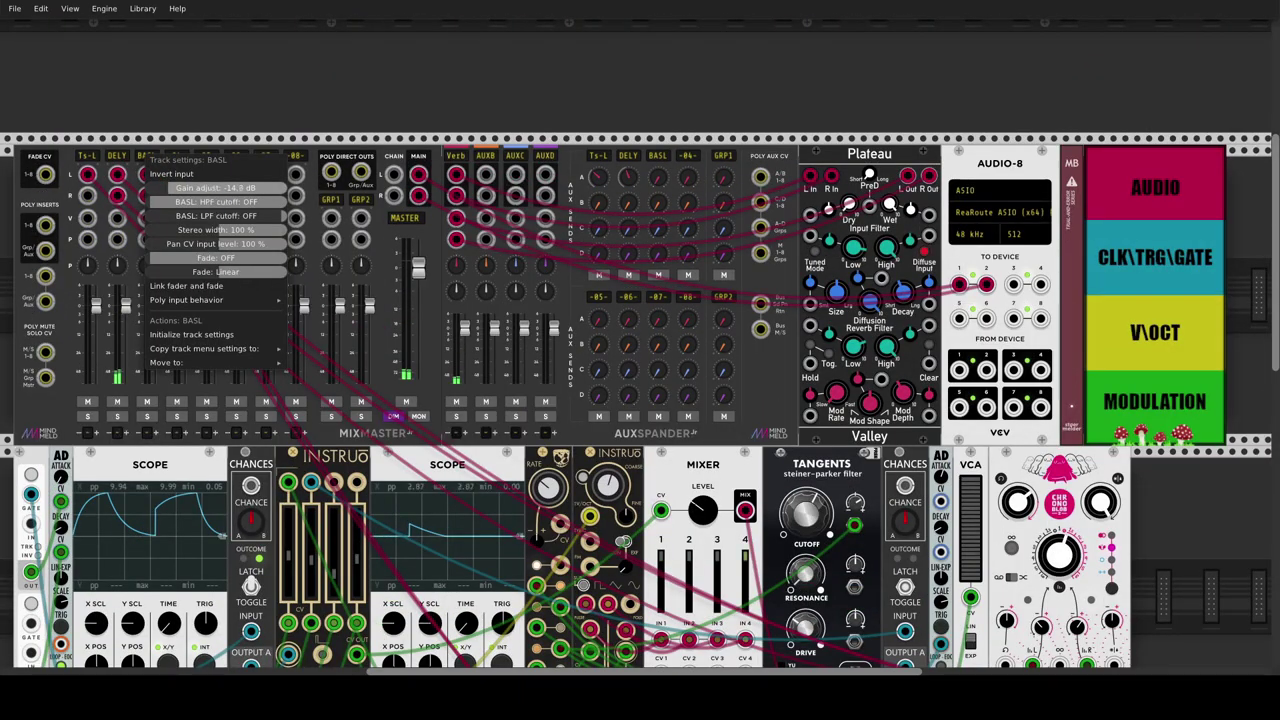
{"action": "left_click", "coordinate": [253, 100]}
{"action": "scroll", "coordinate": [425, 224], "scroll_direction": "down", "scroll_amount": 2}
{"action": "scroll", "coordinate": [430, 240], "scroll_direction": "down", "scroll_amount": 1}
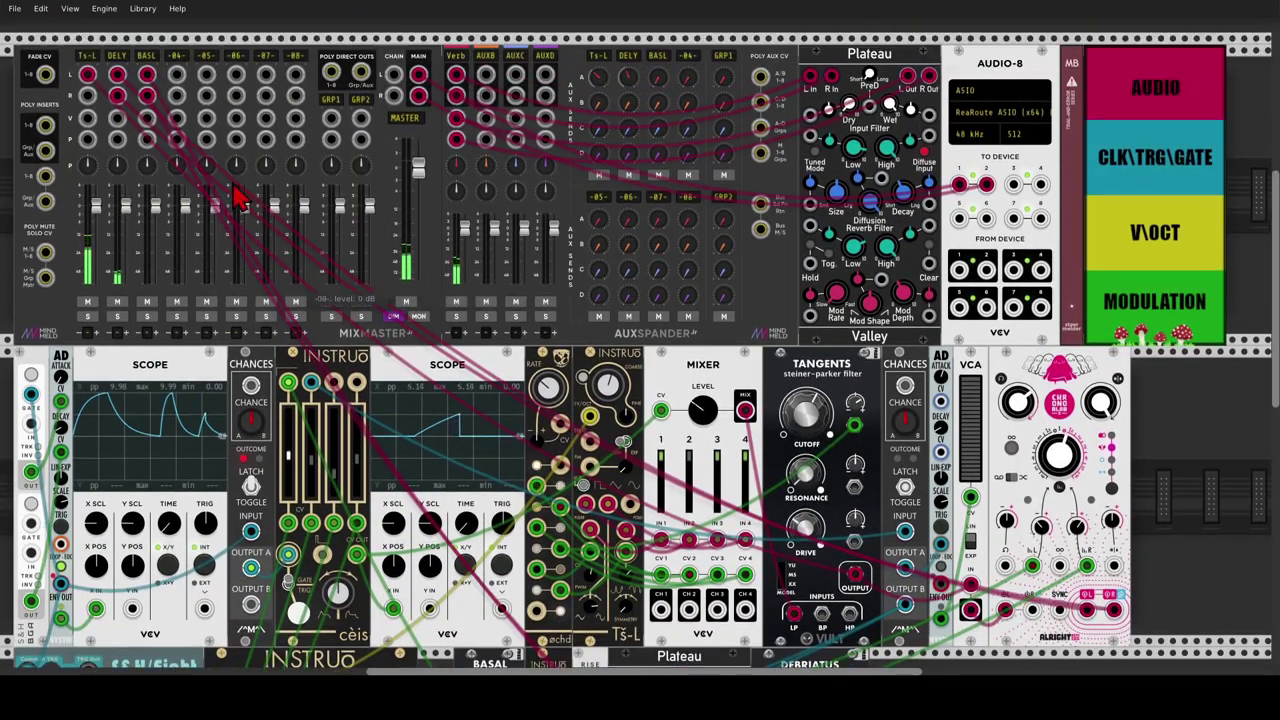
{"action": "scroll", "coordinate": [168, 220], "scroll_direction": "down", "scroll_amount": 12}
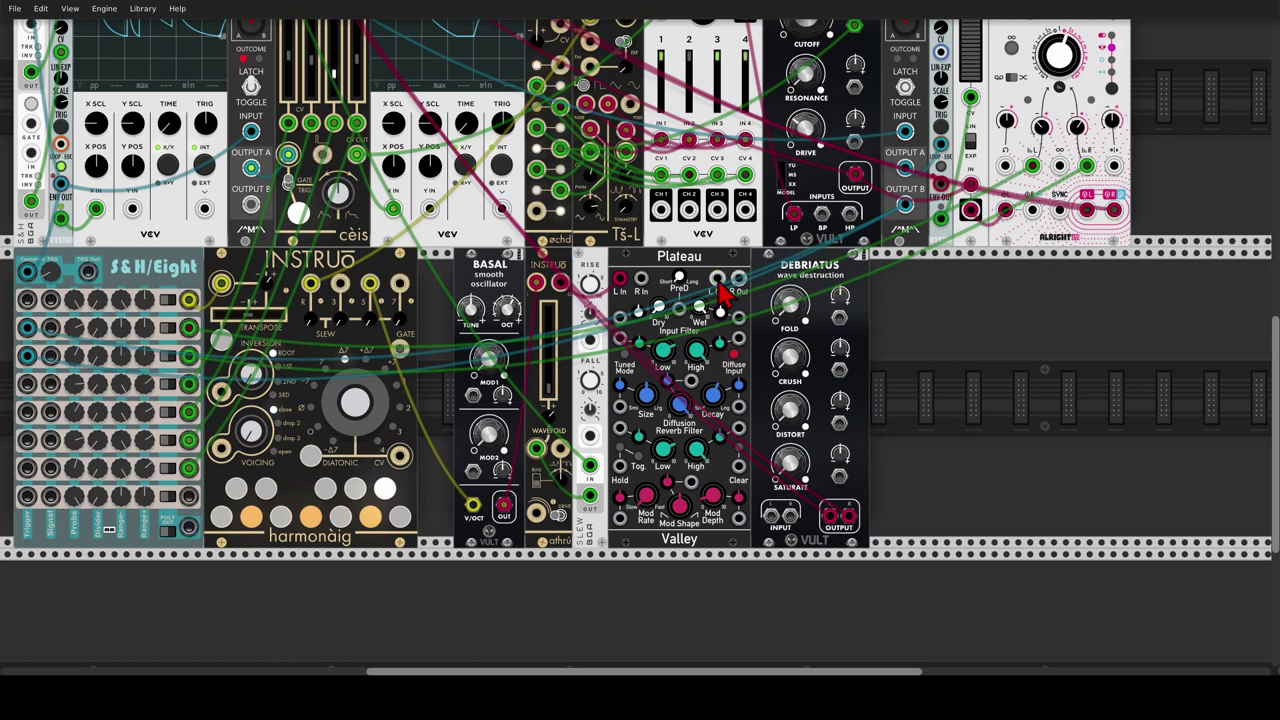
Patch the second Plateau's L and R outputs into the Debriatus inputs.
{"action": "mouse_move", "coordinate": [716, 279]}
{"action": "left_mouse_down"}
{"action": "mouse_move", "coordinate": [770, 450]}
{"action": "mouse_move", "coordinate": [775, 520]}
{"action": "mouse_move", "coordinate": [739, 279]}
{"action": "left_mouse_up"}
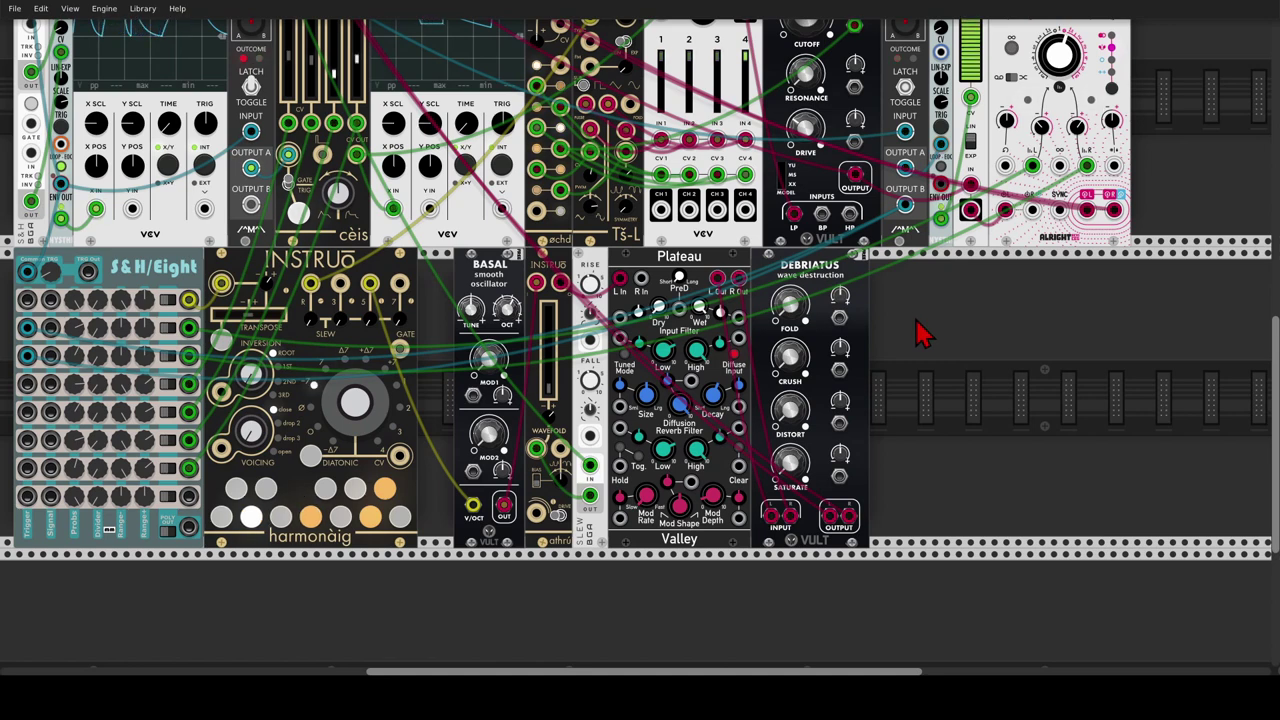
{"action": "left_click_drag", "start_coordinate": [925, 315], "coordinate": [960, 400]}
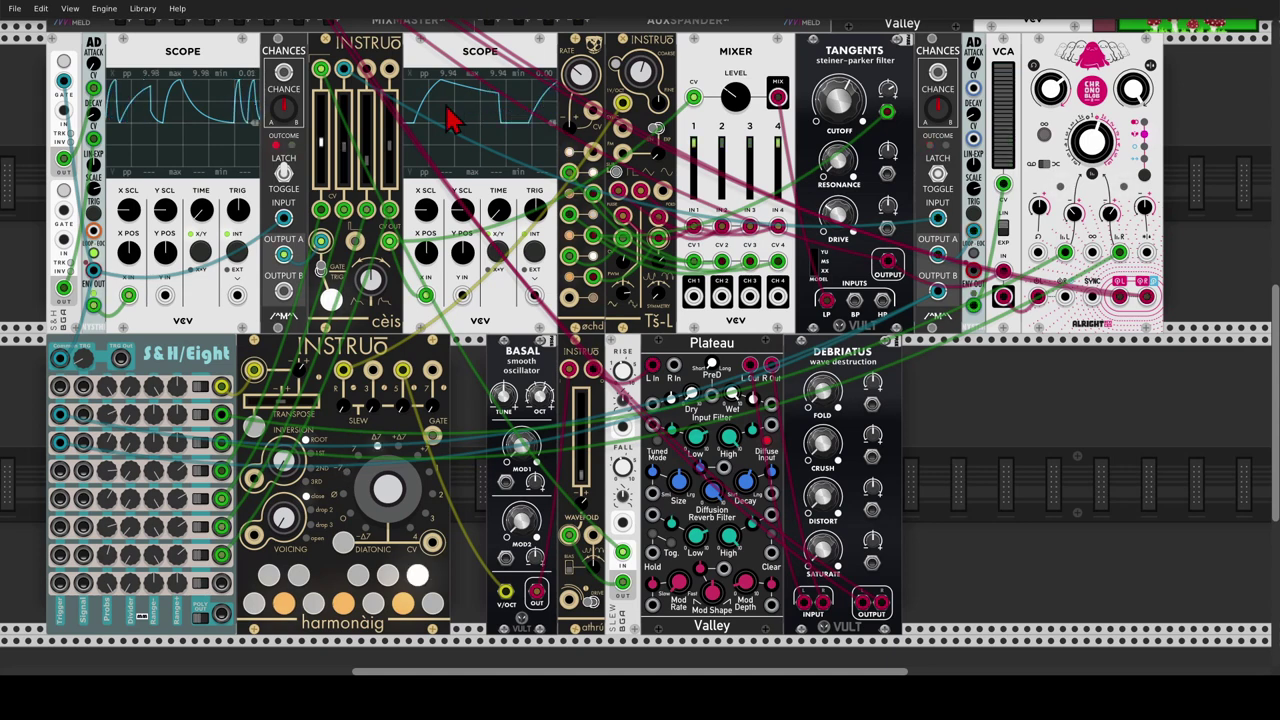
Adjust the slew limiter's Rise and set the cèis attack fader to 0.583.
{"action": "left_click_drag", "start_coordinate": [622, 370], "coordinate": [617, 393]}
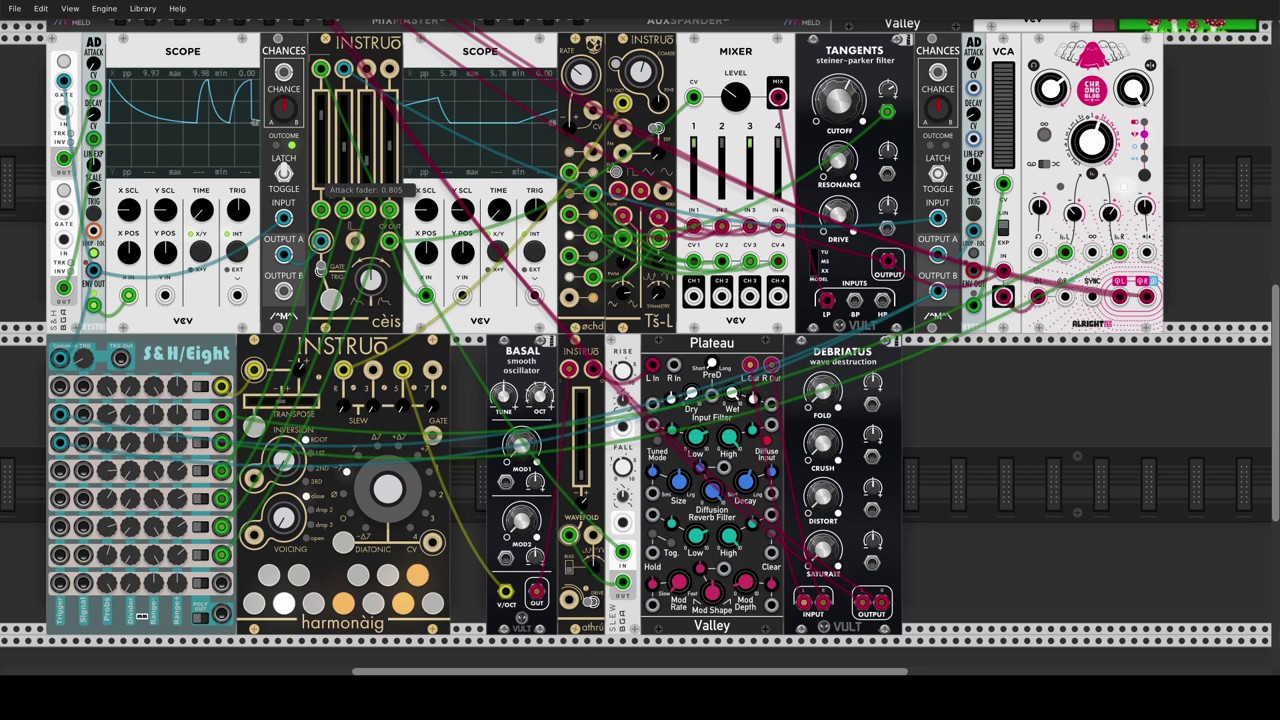
{"action": "left_click_drag", "start_coordinate": [320, 108], "coordinate": [320, 134]}
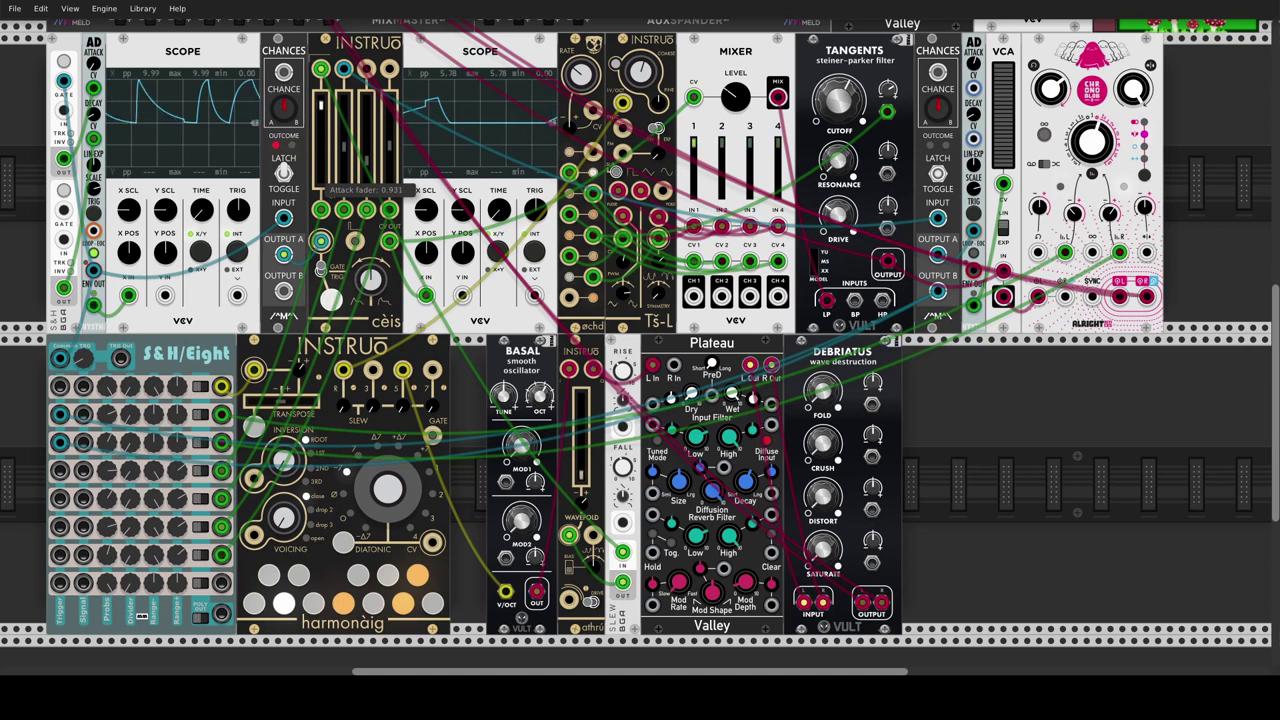
{"action": "left_click_drag", "start_coordinate": [320, 101], "coordinate": [320, 132]}
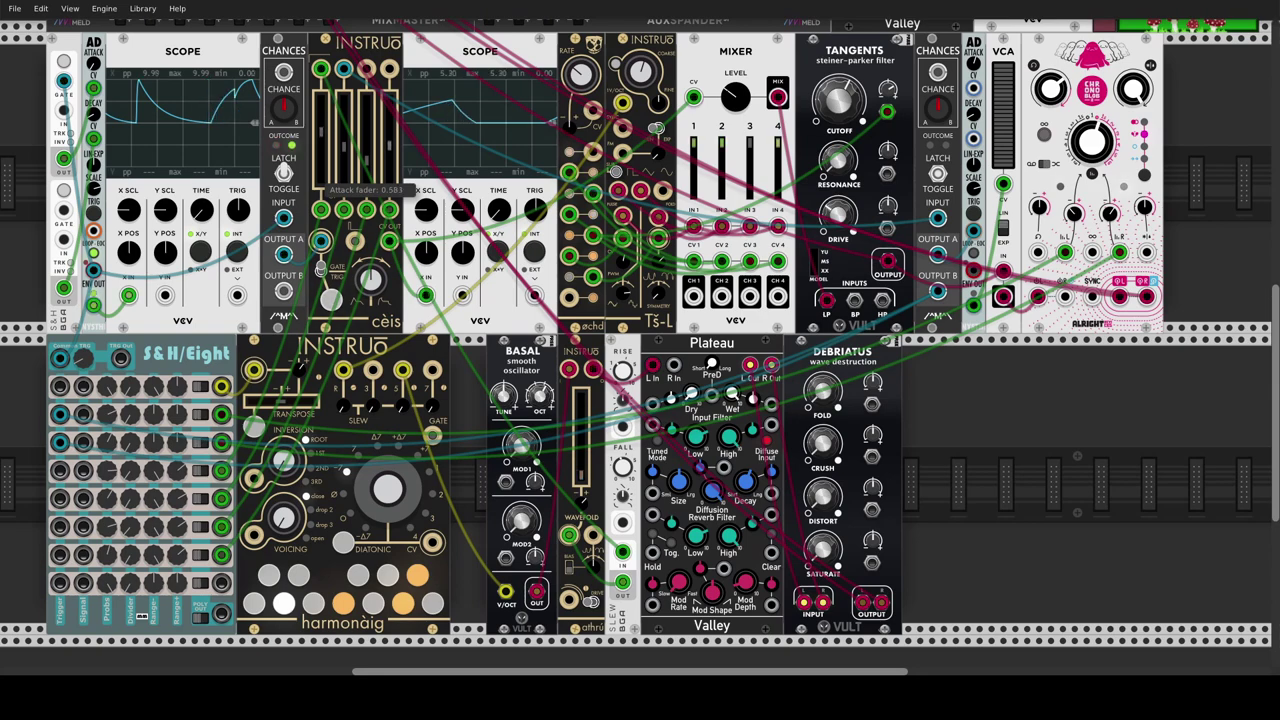
Set the BASL channel's level on the MixMaster to about -4.04 dB.
{"action": "scroll", "coordinate": [640, 340], "scroll_direction": "up", "scroll_amount": 5}
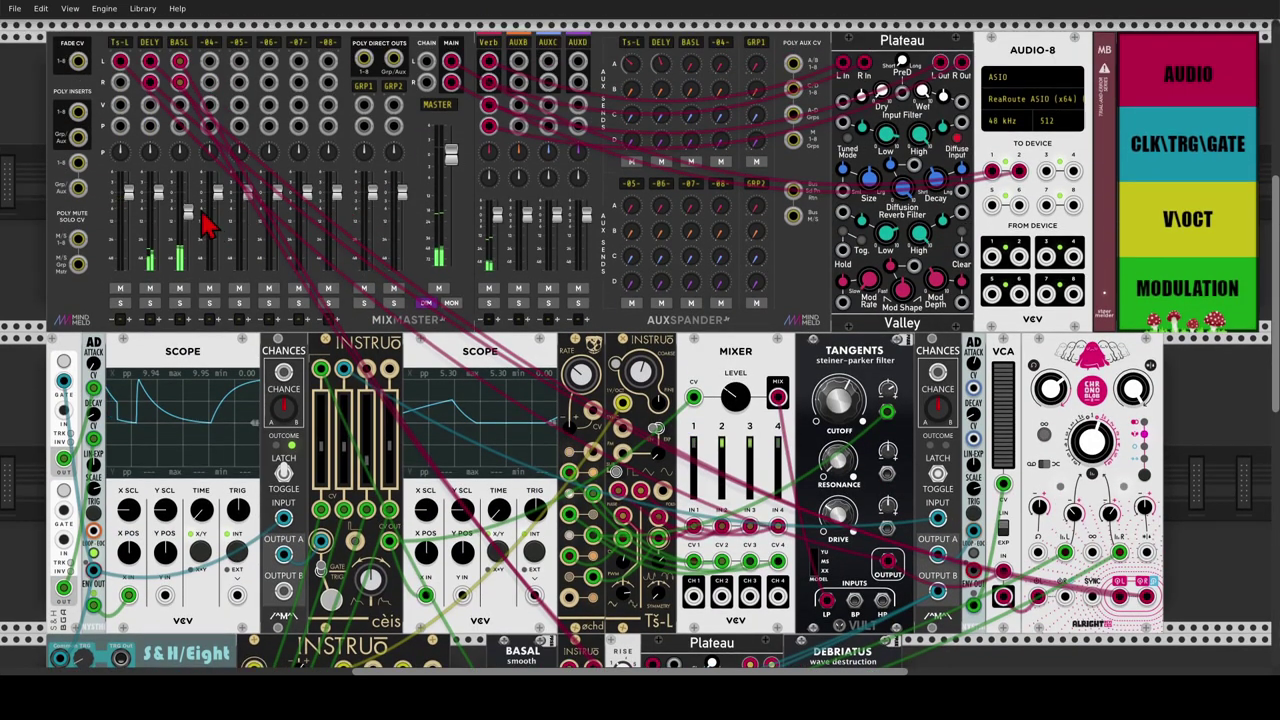
{"action": "left_click_drag", "start_coordinate": [188, 208], "coordinate": [188, 204]}
{"action": "left_click_drag", "start_coordinate": [690, 64], "coordinate": [692, 66]}
{"action": "left_click_drag", "start_coordinate": [188, 209], "coordinate": [188, 207]}
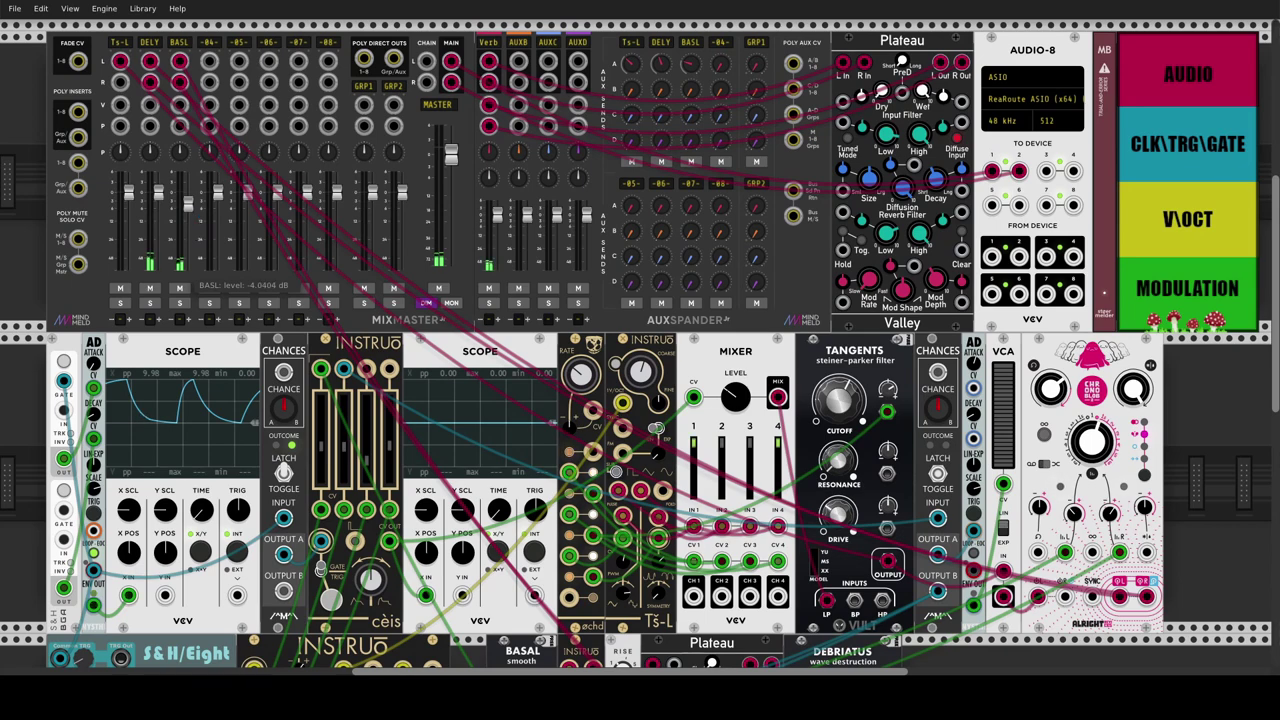
Add the Complex Simpler module directly beside the Chronoblob delay.
{"action": "scroll", "coordinate": [450, 222], "scroll_direction": "down", "scroll_amount": 6}
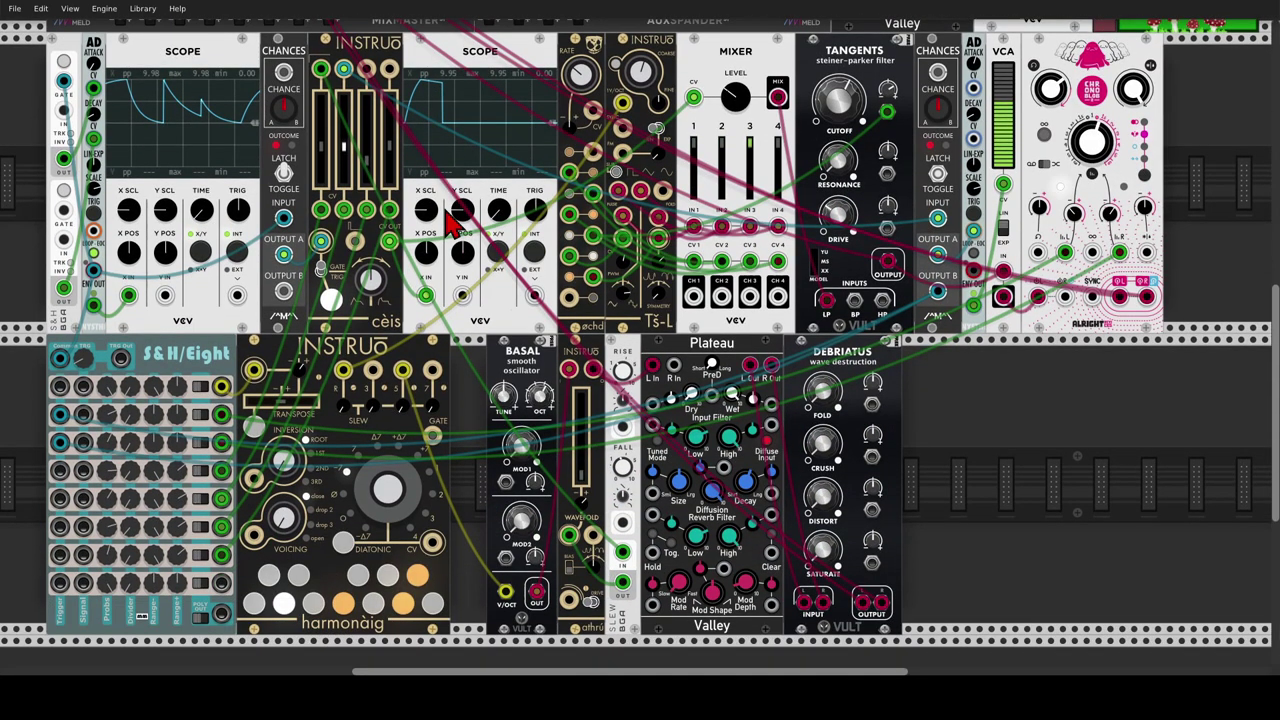
{"action": "scroll", "coordinate": [450, 222], "scroll_direction": "down", "scroll_amount": 3}
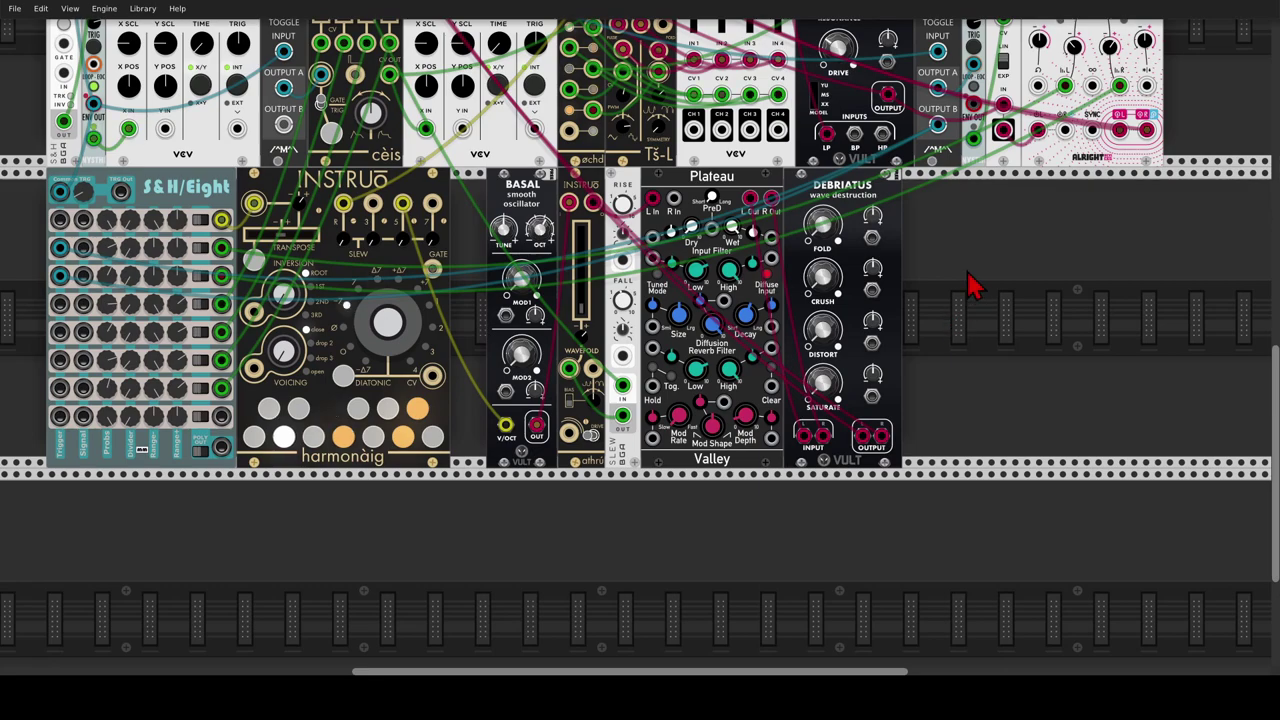
{"action": "scroll", "coordinate": [977, 257], "scroll_direction": "up", "scroll_amount": 5}
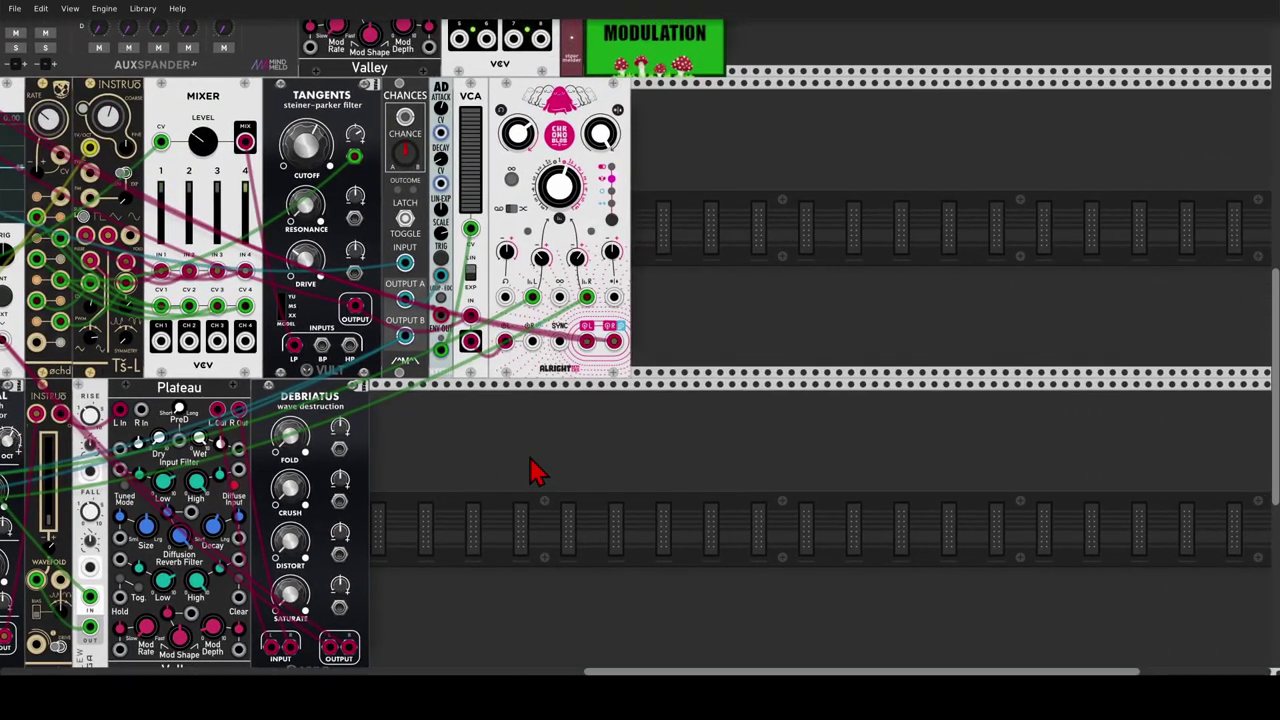
{"action": "right_click", "coordinate": [758, 265]}
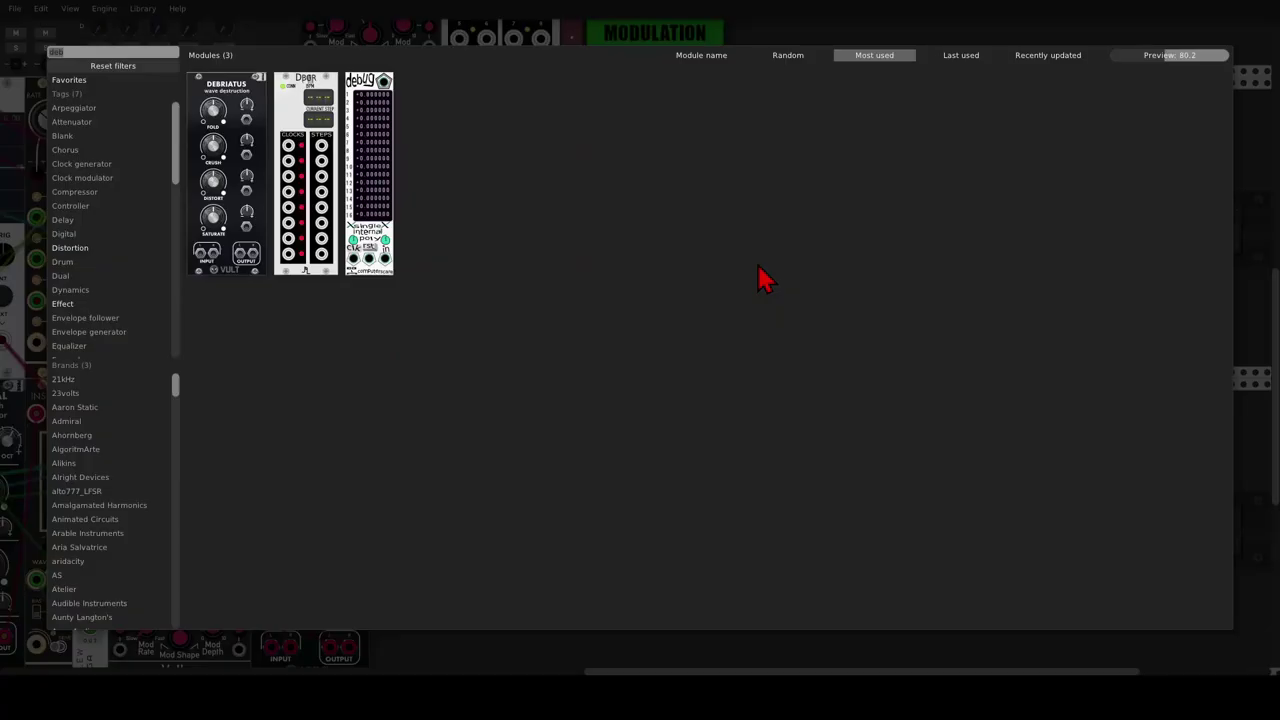
{"action": "type", "text": "com"}
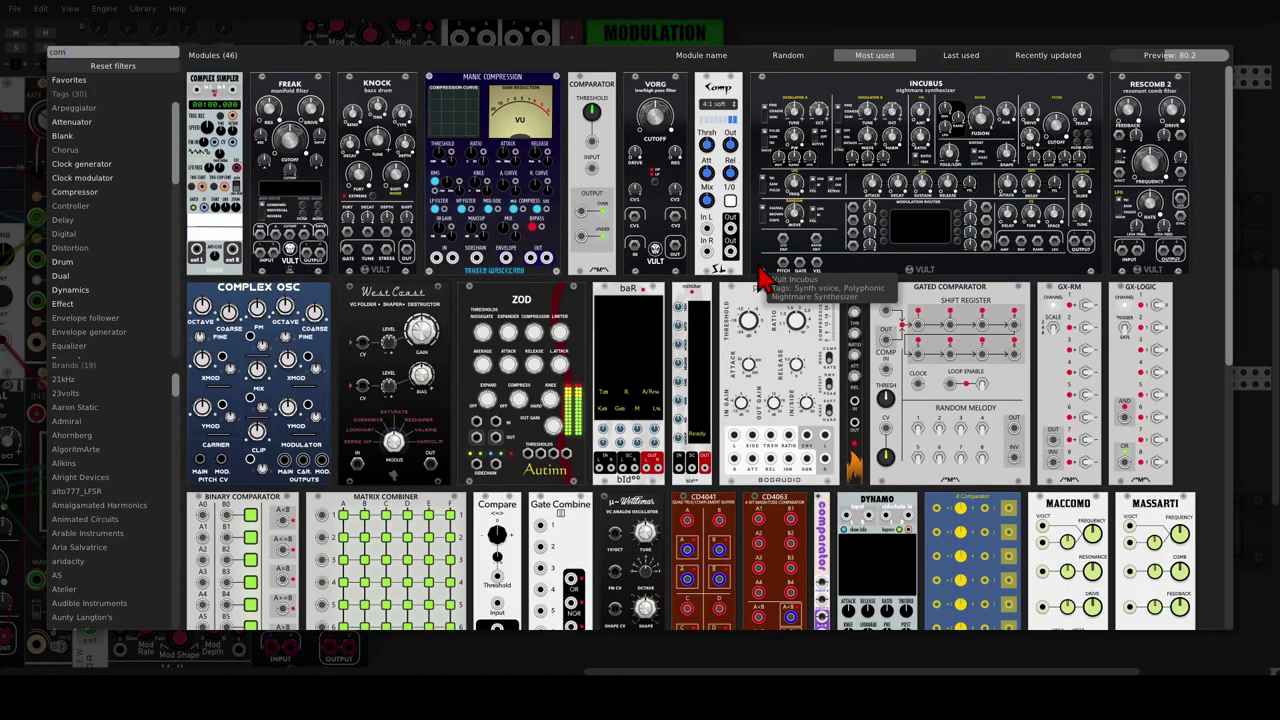
{"action": "left_click", "coordinate": [218, 90]}
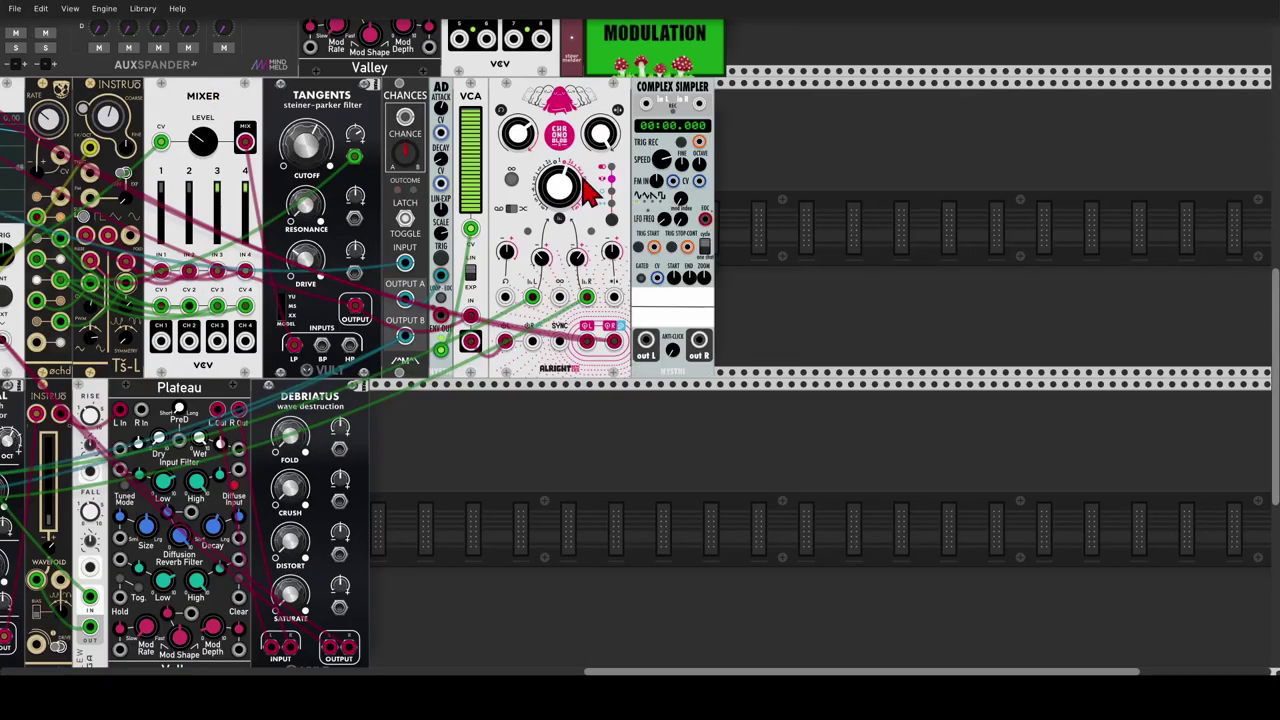
Patch the Chronoblob's left and right outputs into the Complex Simpler's in L and in R.
{"action": "left_click", "coordinate": [646, 106]}
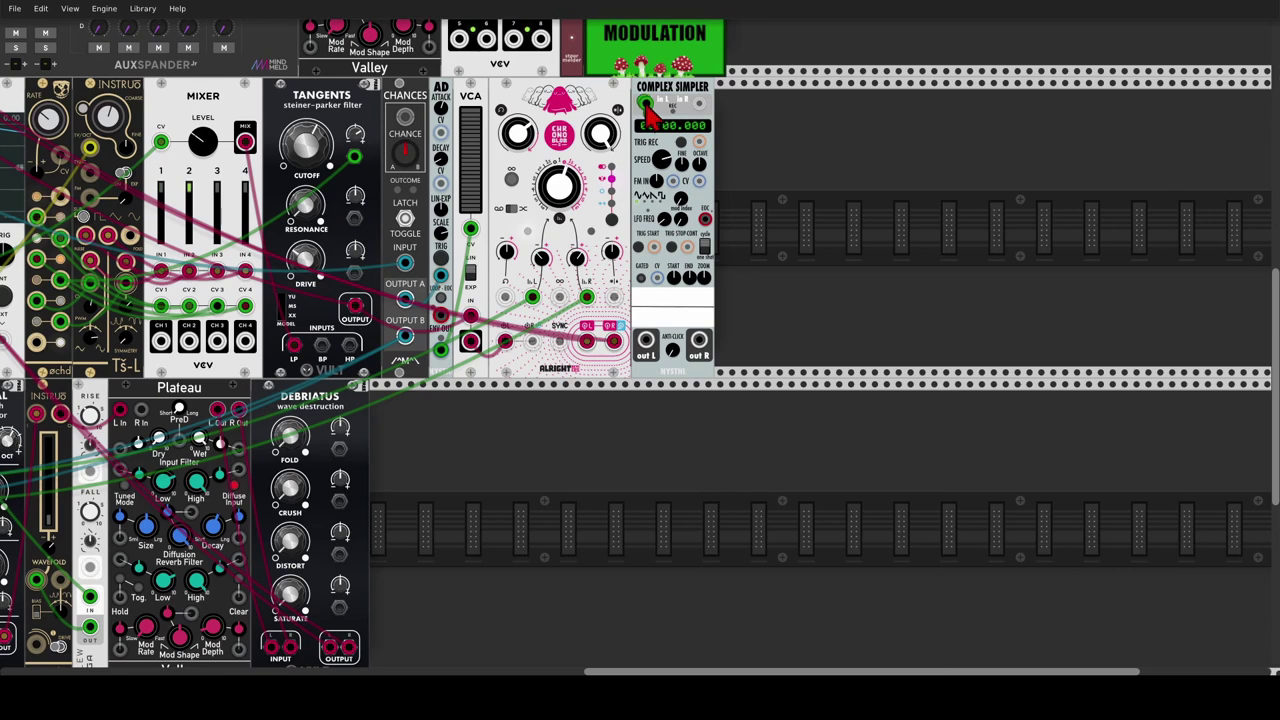
{"action": "left_click_drag", "start_coordinate": [646, 106], "coordinate": [587, 341]}
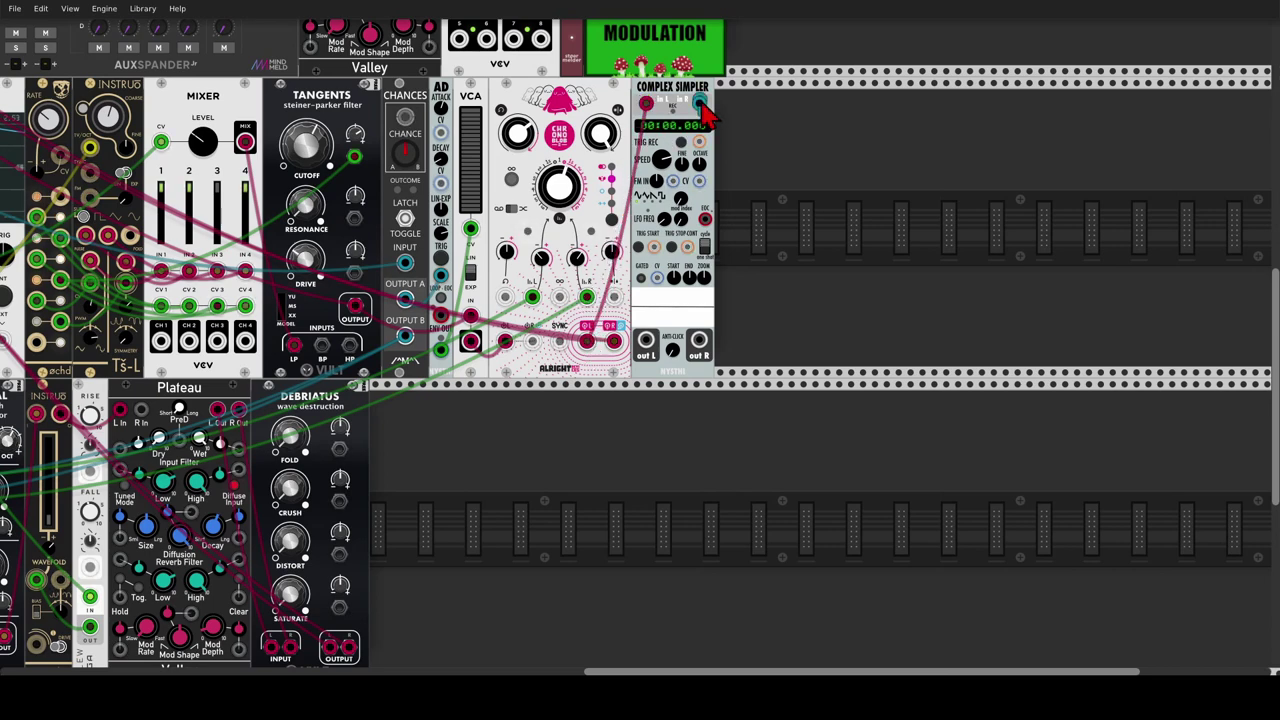
{"action": "left_click_drag", "start_coordinate": [701, 106], "coordinate": [614, 341]}
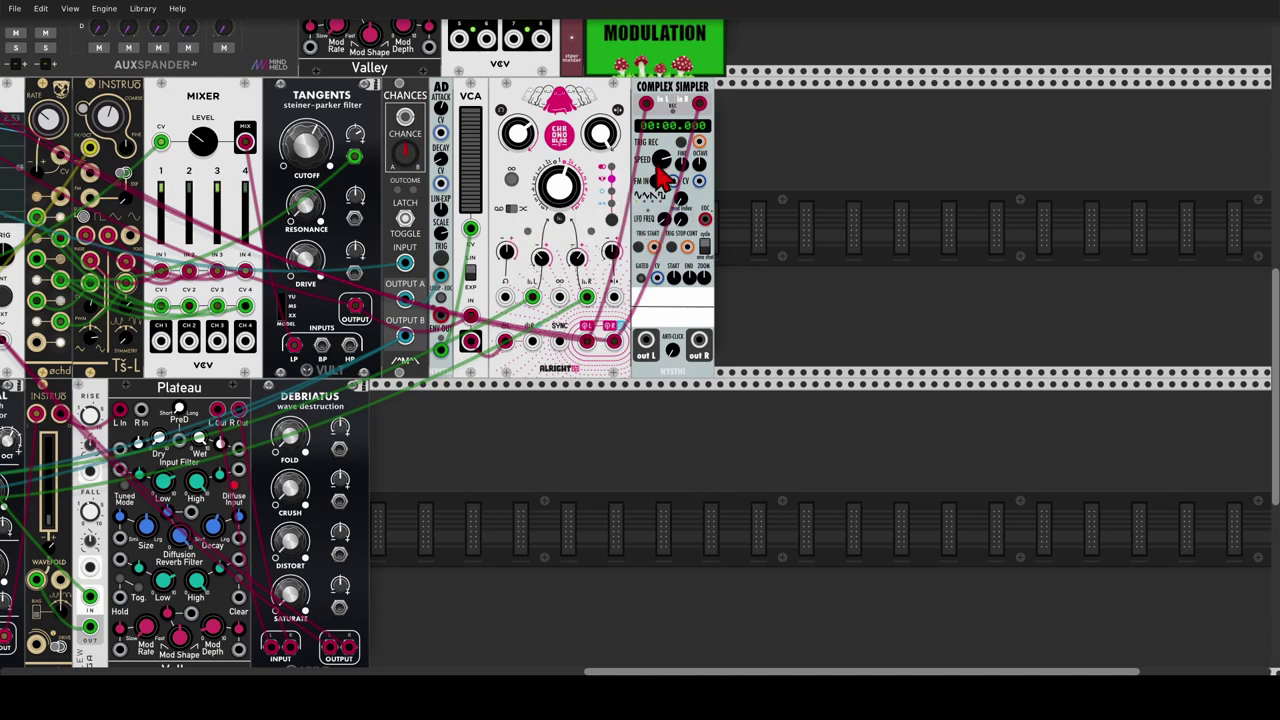
Raise the chance on the Chances before the delay and set the Chronoblob feedback to 90.4% for the Complex Simpler recording.
{"action": "mouse_move", "coordinate": [405, 162]}
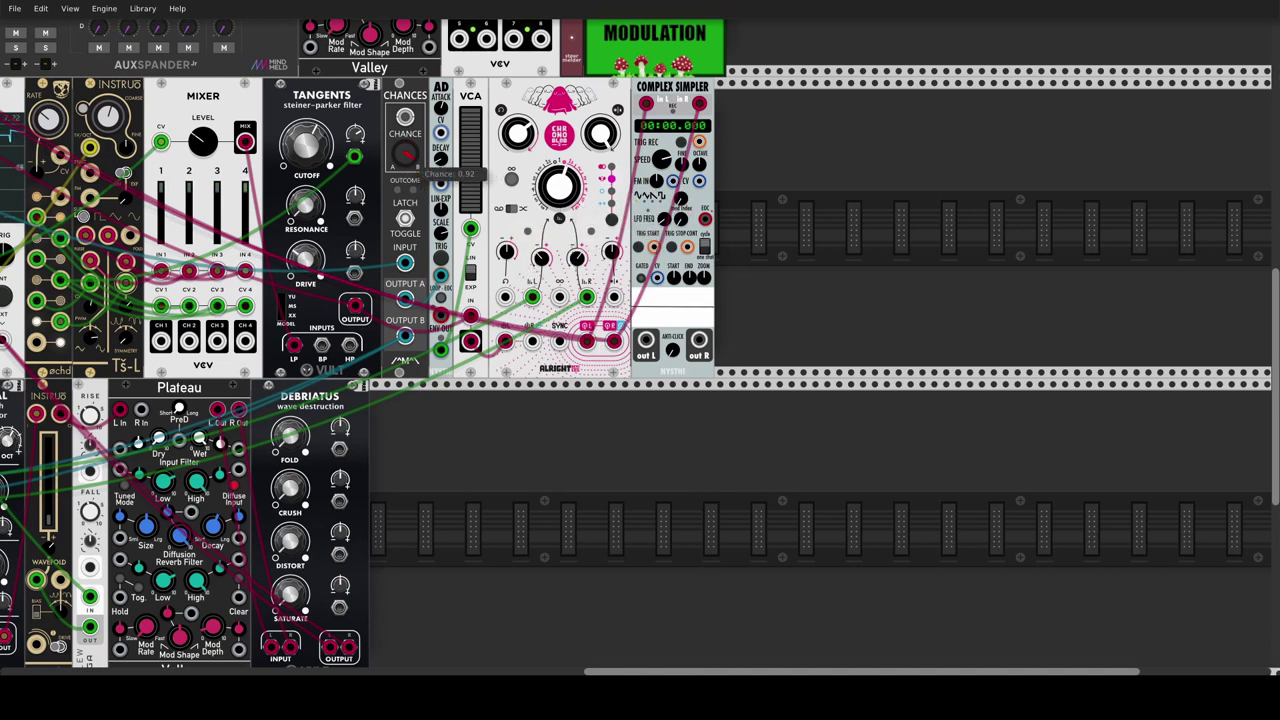
{"action": "left_click_drag", "start_coordinate": [405, 155], "coordinate": [405, 140]}
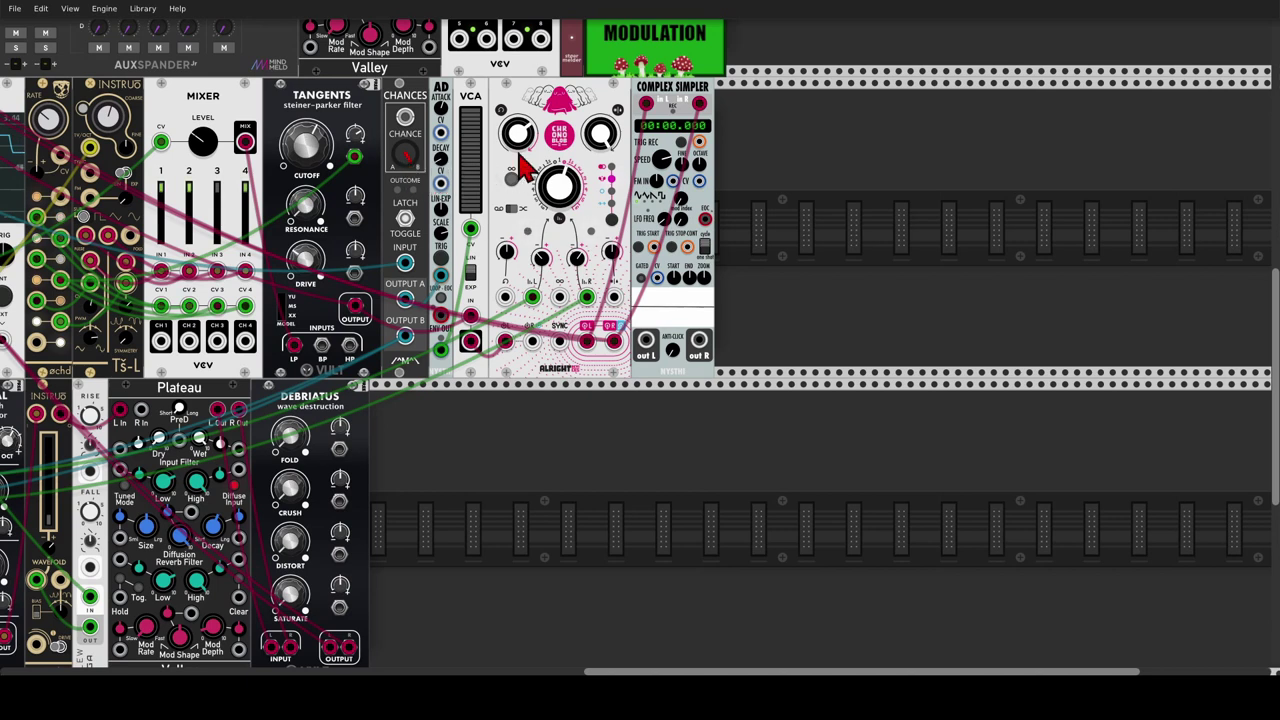
{"action": "left_click_drag", "start_coordinate": [519, 141], "coordinate": [519, 134]}
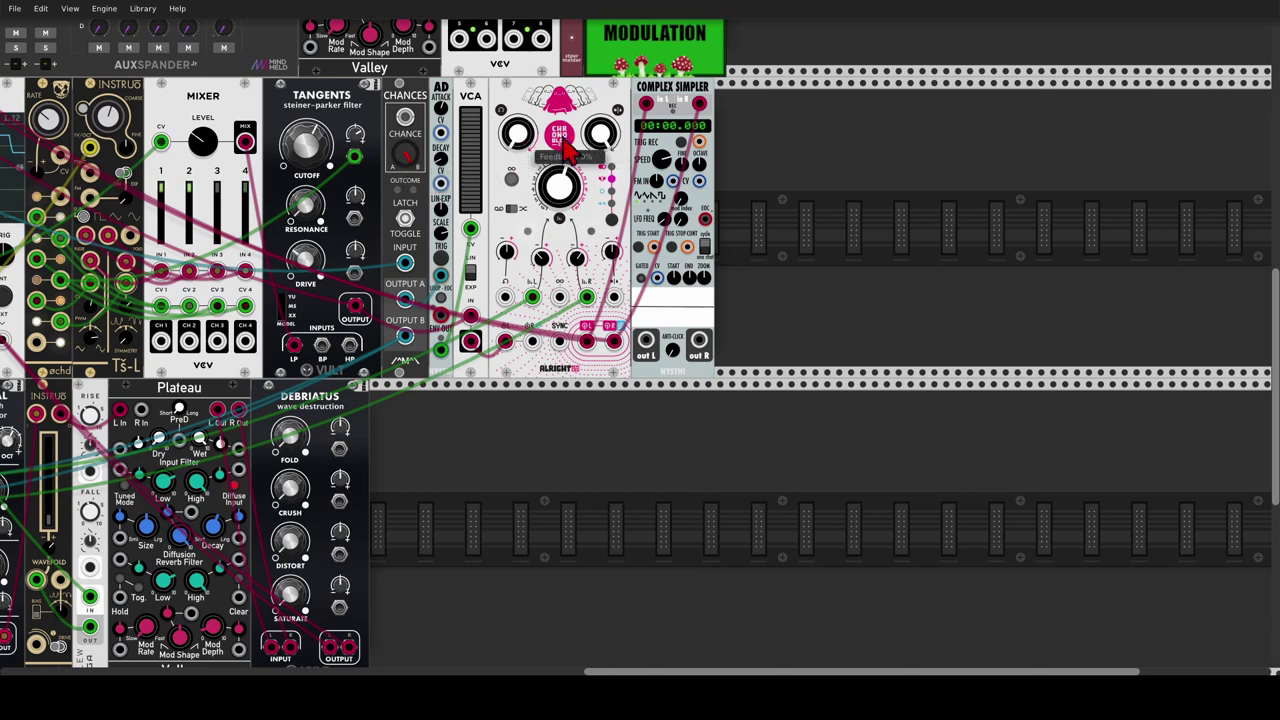
{"action": "double_click", "coordinate": [512, 148]}
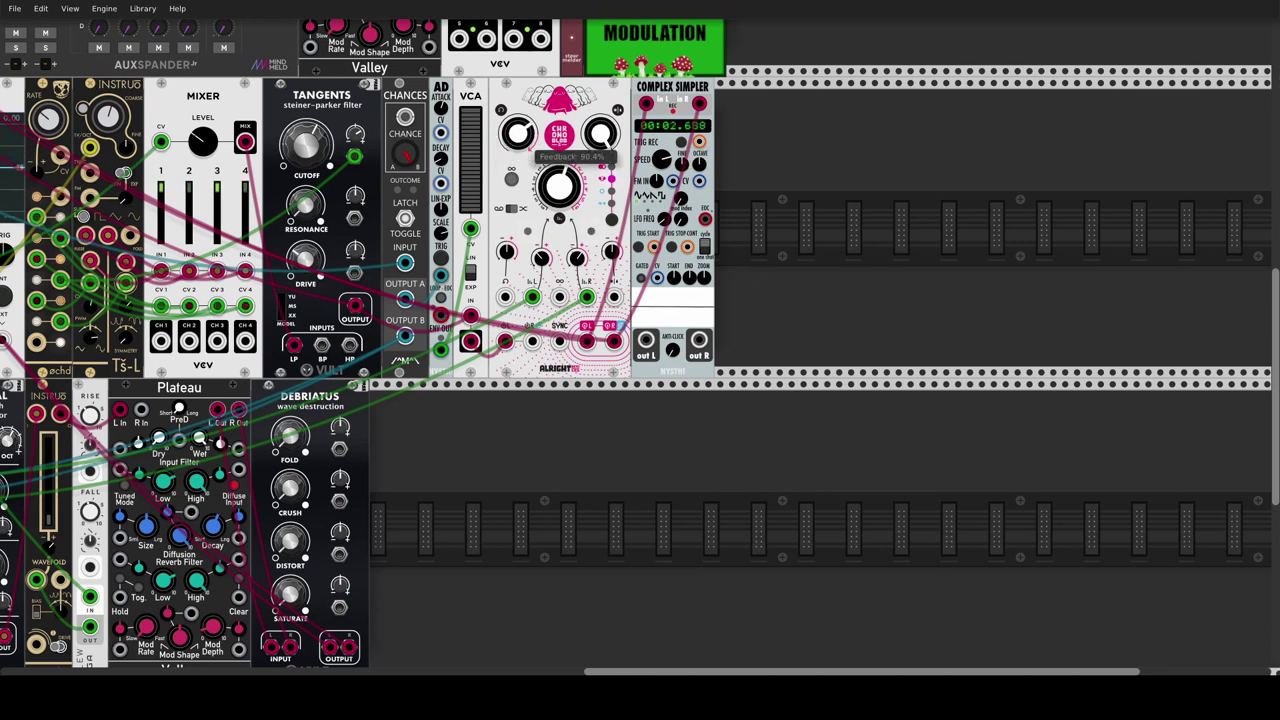
Record about 30 seconds of the delay into the Complex Simpler while lowering the feedback to 59.8% and 29.8%, then stop recording and readjust the feedback.
{"action": "mouse_move", "coordinate": [410, 170]}
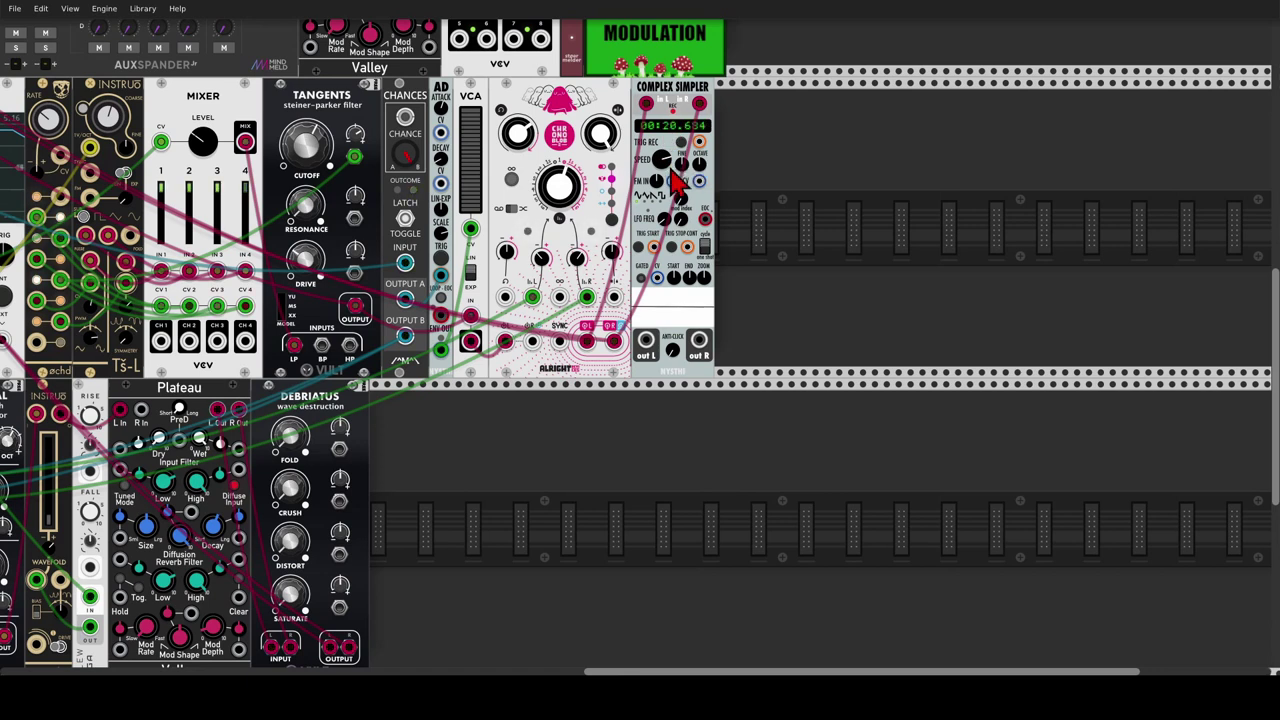
{"action": "left_click_drag", "start_coordinate": [529, 131], "coordinate": [529, 131]}
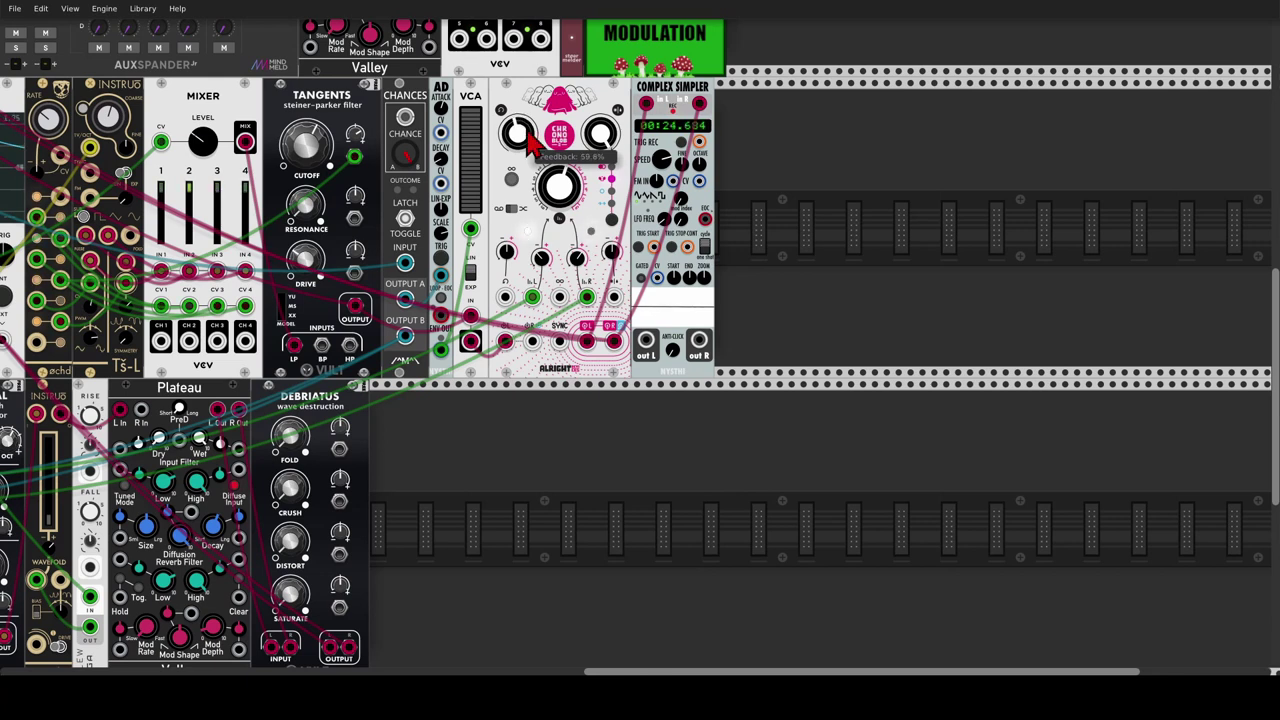
{"action": "left_click_drag", "start_coordinate": [528, 140], "coordinate": [528, 140]}
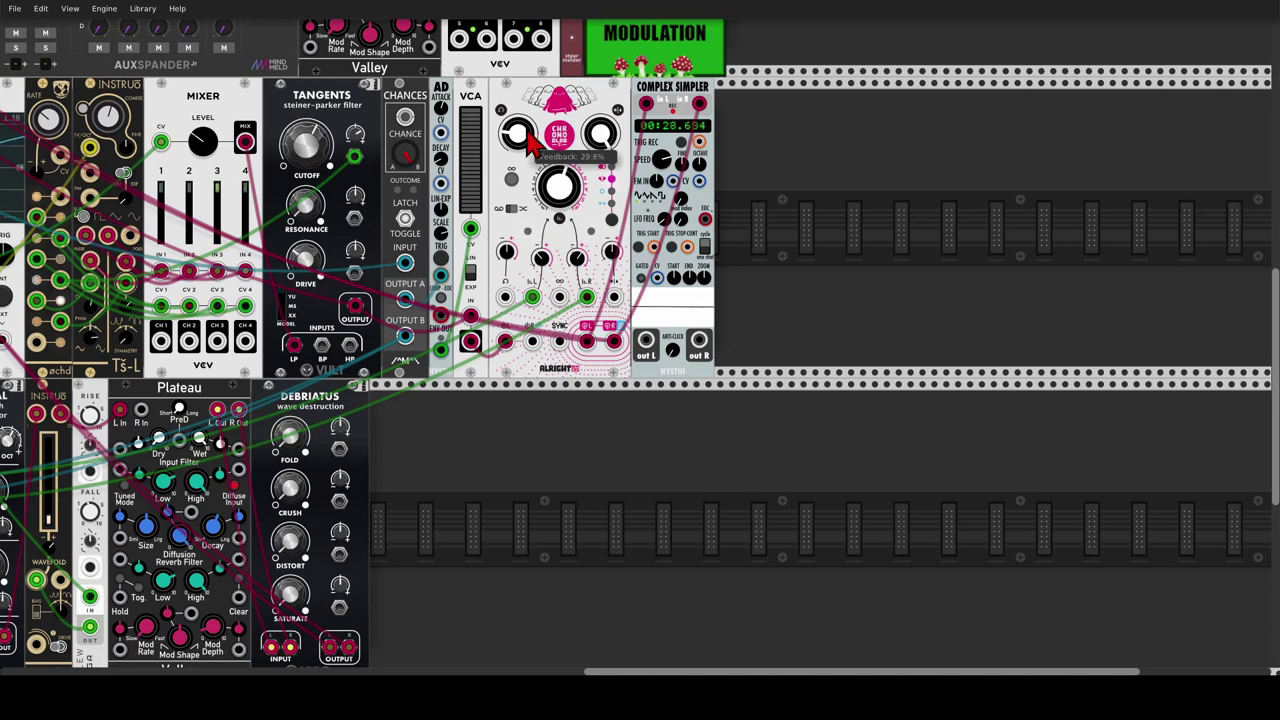
{"action": "left_click", "coordinate": [682, 144]}
{"action": "left_click_drag", "start_coordinate": [533, 138], "coordinate": [533, 130]}
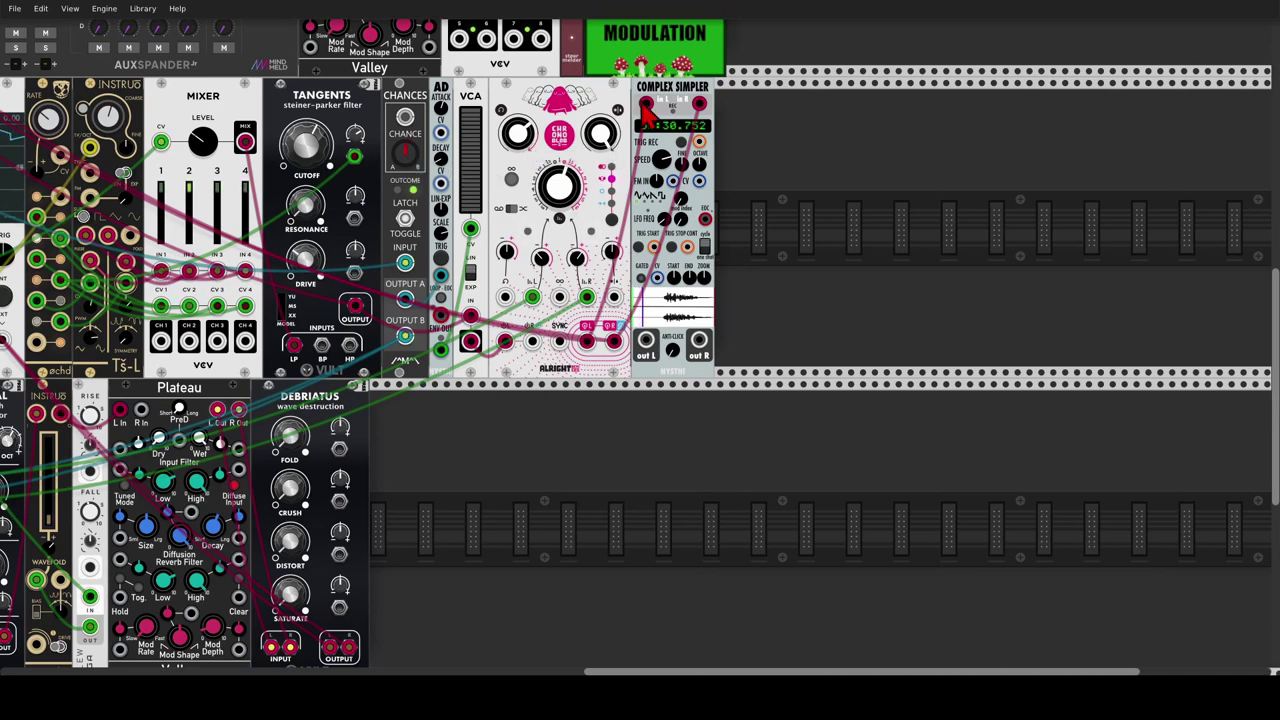
Disconnect the Complex Simpler's inputs and patch its out L and out R to channel 4 of the MixMaster.
{"action": "left_click_drag", "start_coordinate": [614, 341], "coordinate": [704, 112]}
{"action": "key", "text": "ctrl+z"}
{"action": "left_click_drag", "start_coordinate": [730, 176], "coordinate": [1082, 243]}
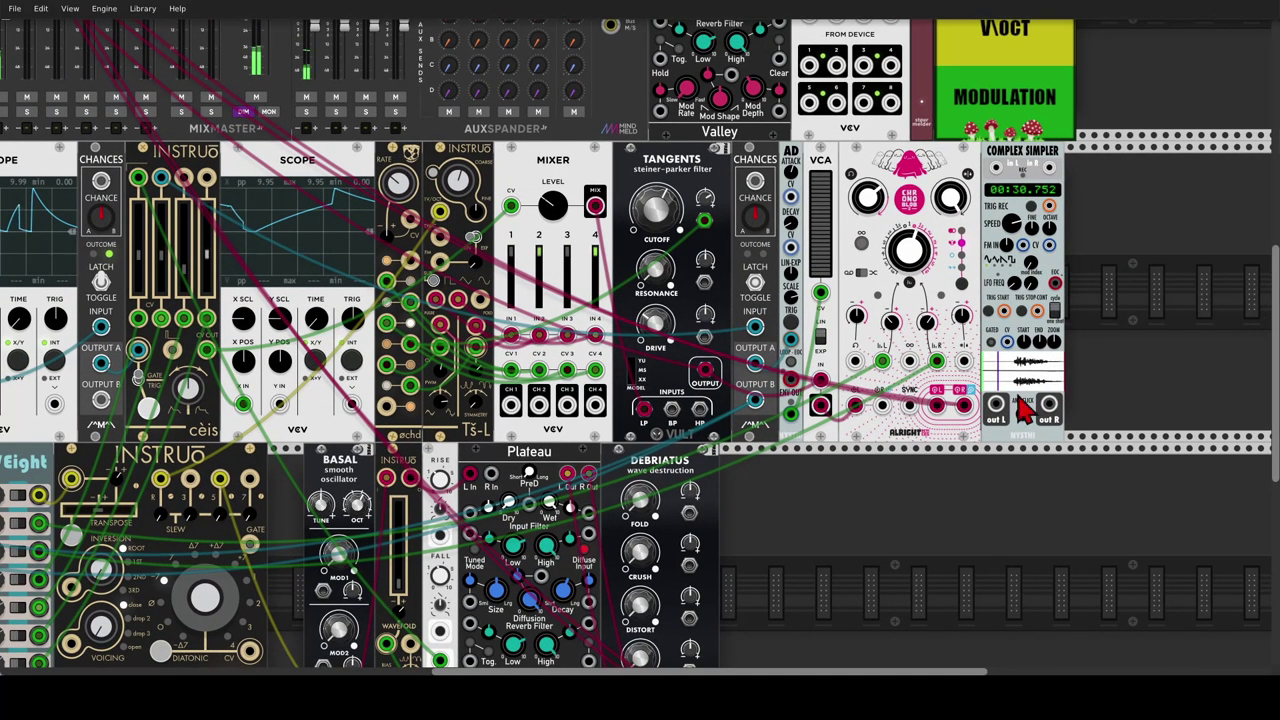
{"action": "scroll", "coordinate": [258, 115], "scroll_direction": "up", "scroll_amount": 4}
{"action": "scroll", "coordinate": [258, 115], "scroll_direction": "left", "scroll_amount": 3}
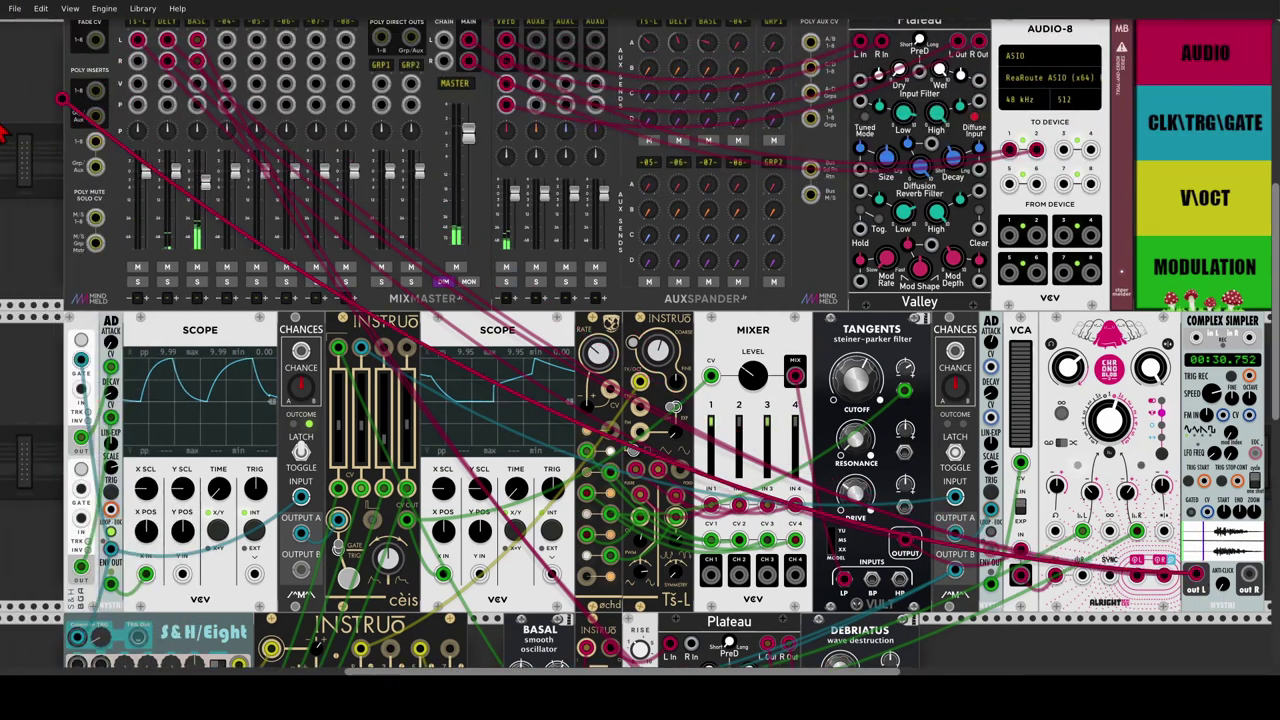
{"action": "scroll", "coordinate": [258, 115], "scroll_direction": "right", "scroll_amount": 4}
{"action": "scroll", "coordinate": [258, 115], "scroll_direction": "down", "scroll_amount": 1}
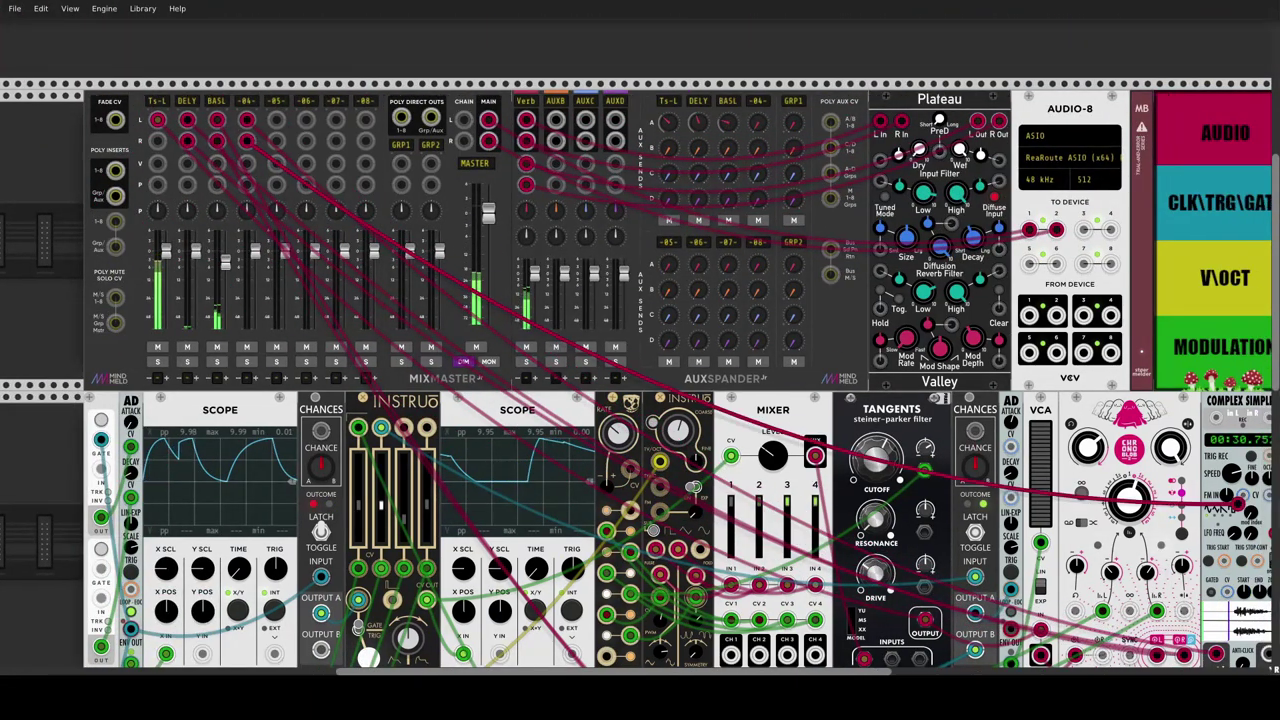
{"action": "scroll", "coordinate": [1104, 470], "scroll_direction": "down", "scroll_amount": 1}
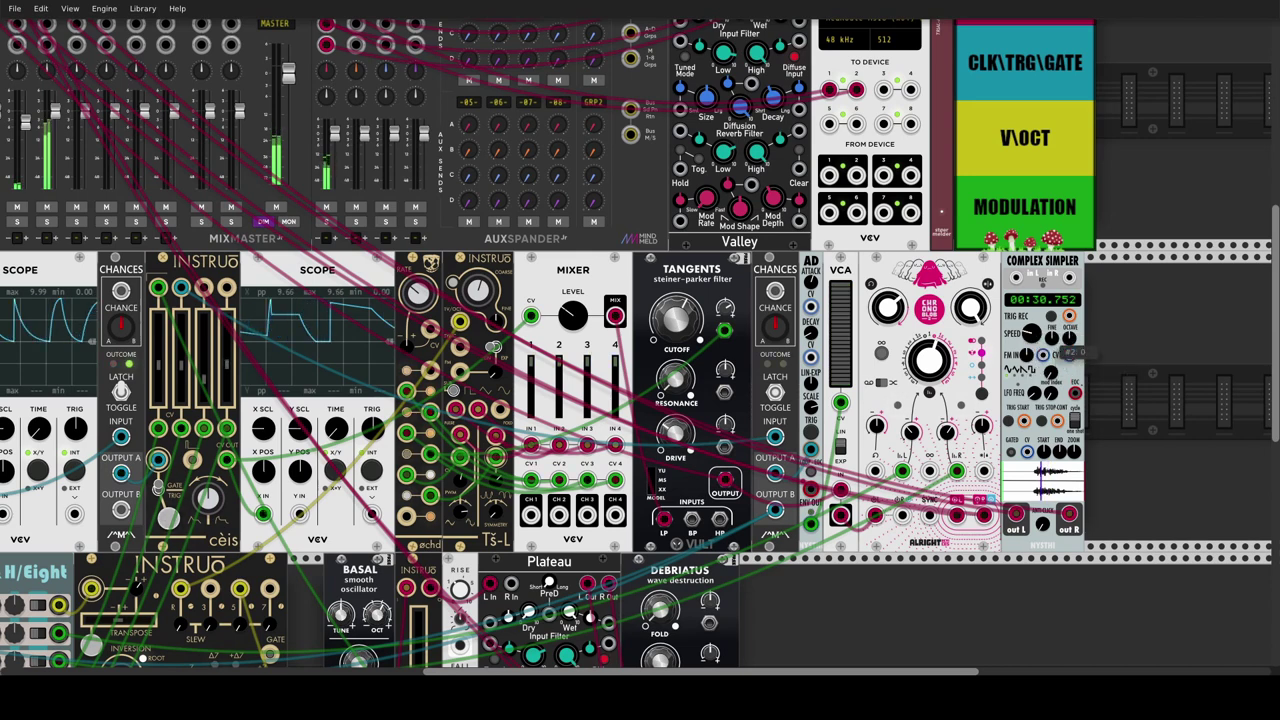
Reset the Complex Simpler's tuning and adjust the start point of the recorded sample.
{"action": "double_click", "coordinate": [1055, 340]}
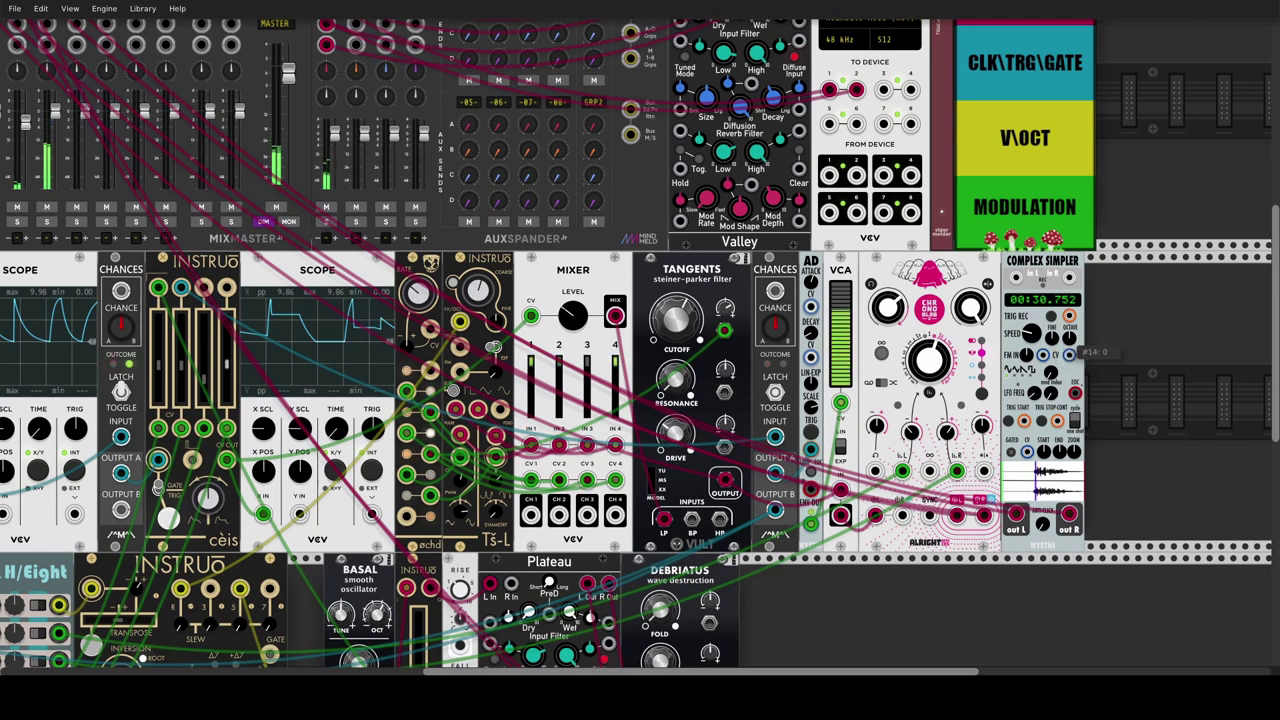
{"action": "left_click_drag", "start_coordinate": [1043, 452], "coordinate": [1043, 240]}
{"action": "left_click_drag", "start_coordinate": [1043, 452], "coordinate": [1044, 452]}
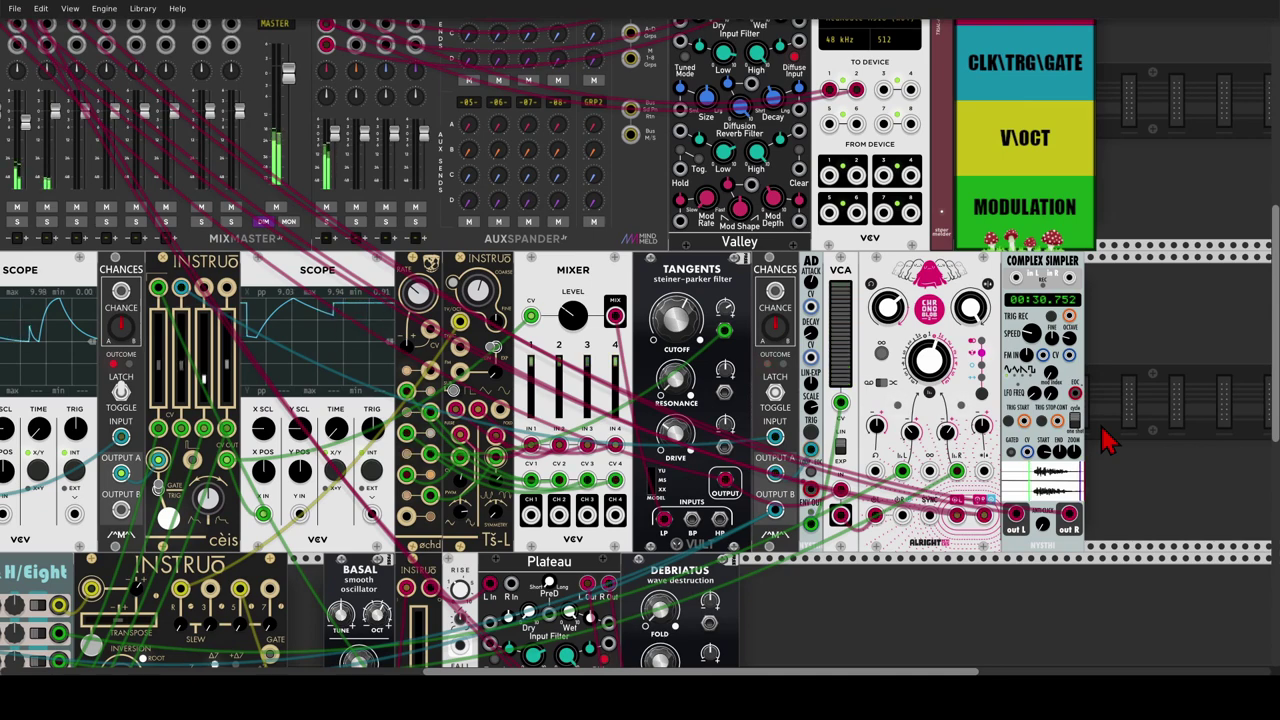
Rename channel 4 of the MixMaster as SMPL.
{"action": "scroll", "coordinate": [1128, 371], "scroll_direction": "up", "scroll_amount": 2}
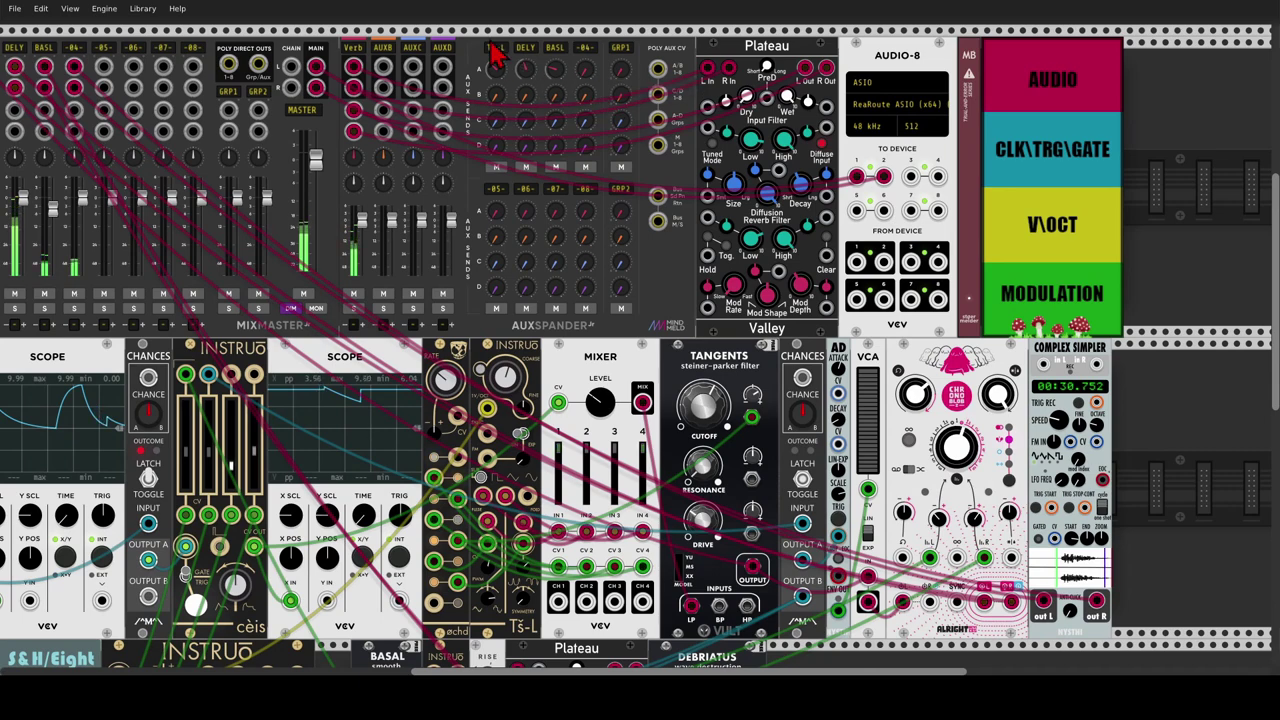
{"action": "scroll", "coordinate": [495, 55], "scroll_direction": "left", "scroll_amount": 5}
{"action": "scroll", "coordinate": [495, 55], "scroll_direction": "up", "scroll_amount": 1}
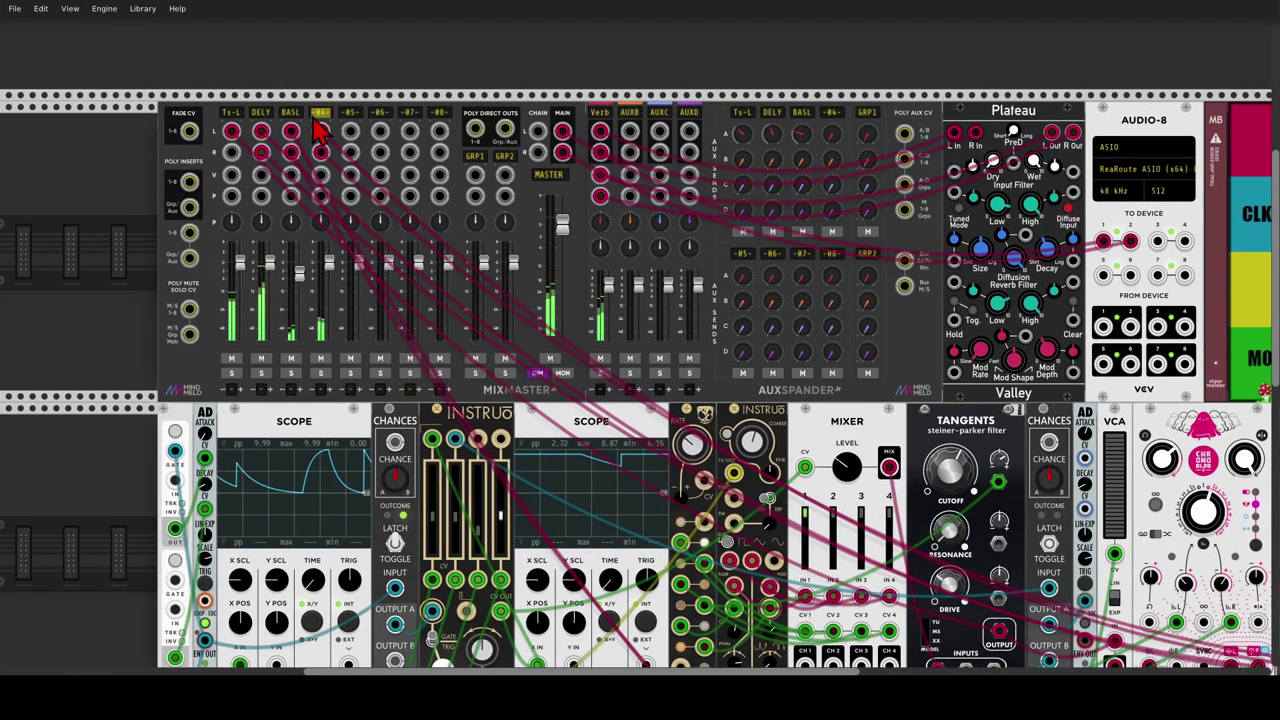
{"action": "type", "text": "SMPL"}
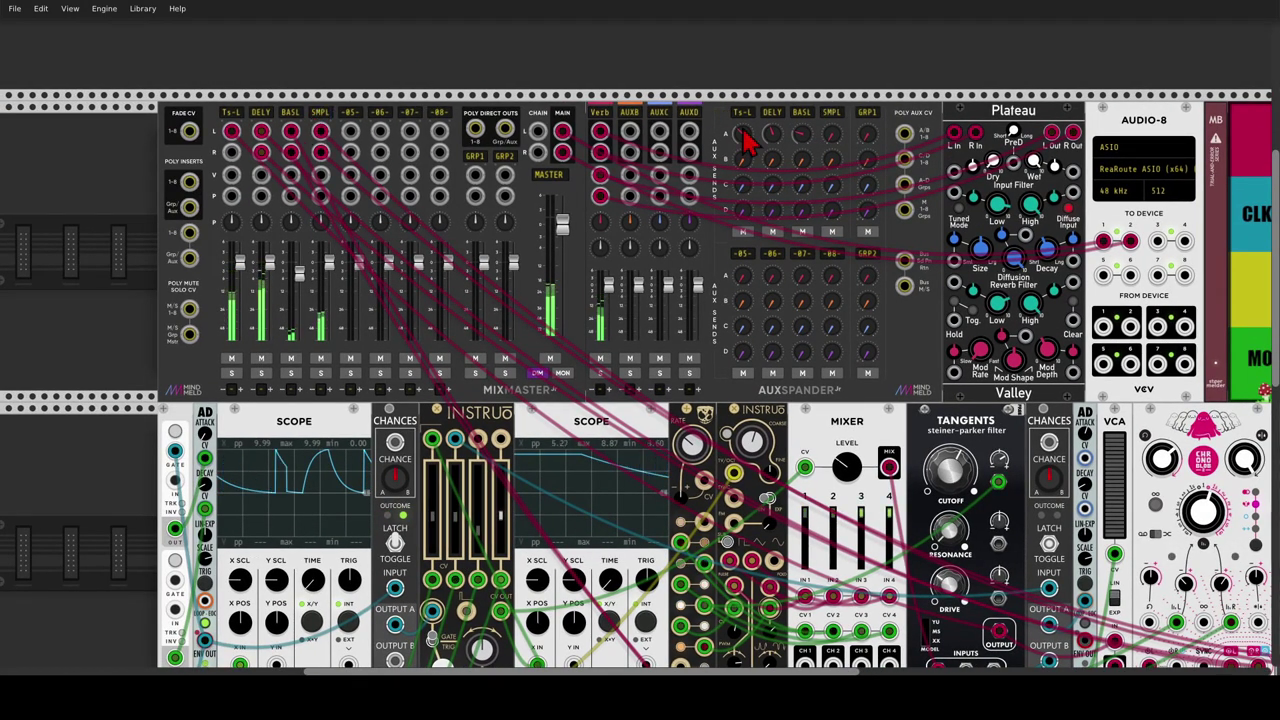
Raise the SMPL channel's send A on the AuxSpander and return to the Complex Simpler.
{"action": "left_click_drag", "start_coordinate": [832, 140], "coordinate": [846, 125]}
{"action": "scroll", "coordinate": [830, 71], "scroll_direction": "right", "scroll_amount": 1}
{"action": "scroll", "coordinate": [830, 71], "scroll_direction": "down", "scroll_amount": 1}
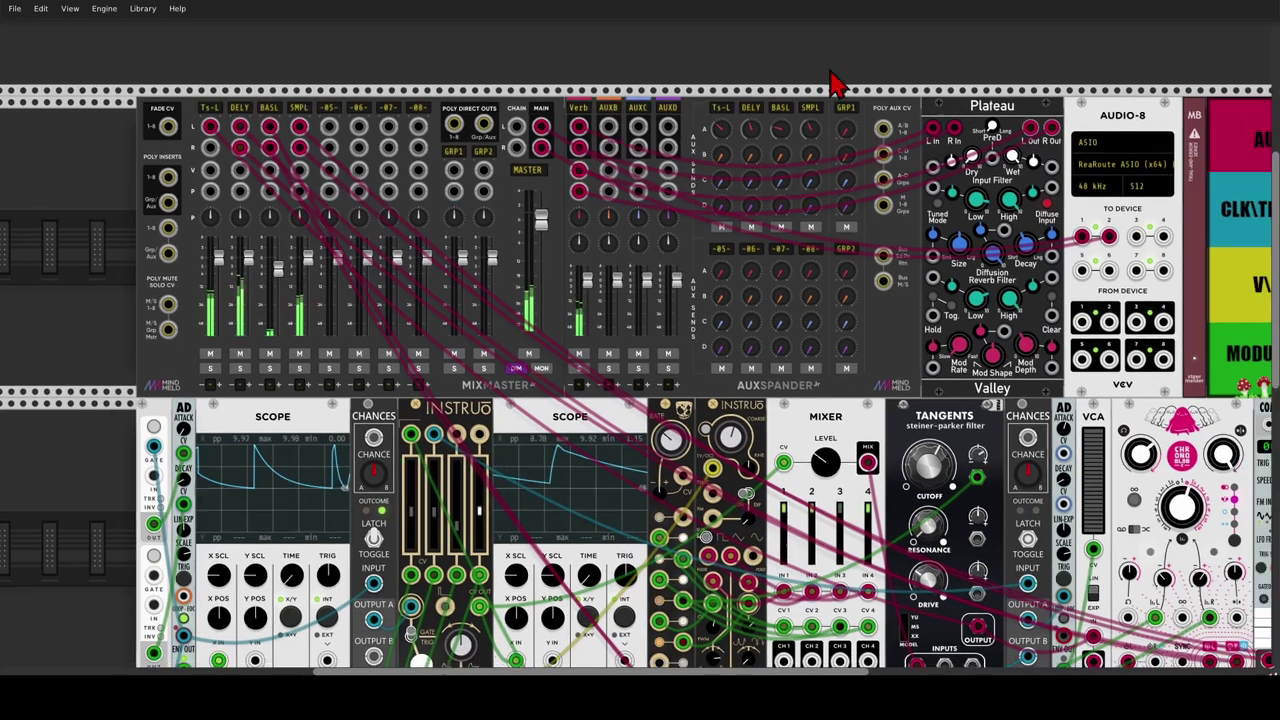
{"action": "left_click_drag", "start_coordinate": [830, 70], "coordinate": [510, 14]}
{"action": "scroll", "coordinate": [888, 314], "scroll_direction": "down", "scroll_amount": 1}
{"action": "left_click_drag", "start_coordinate": [903, 349], "coordinate": [1129, 271]}
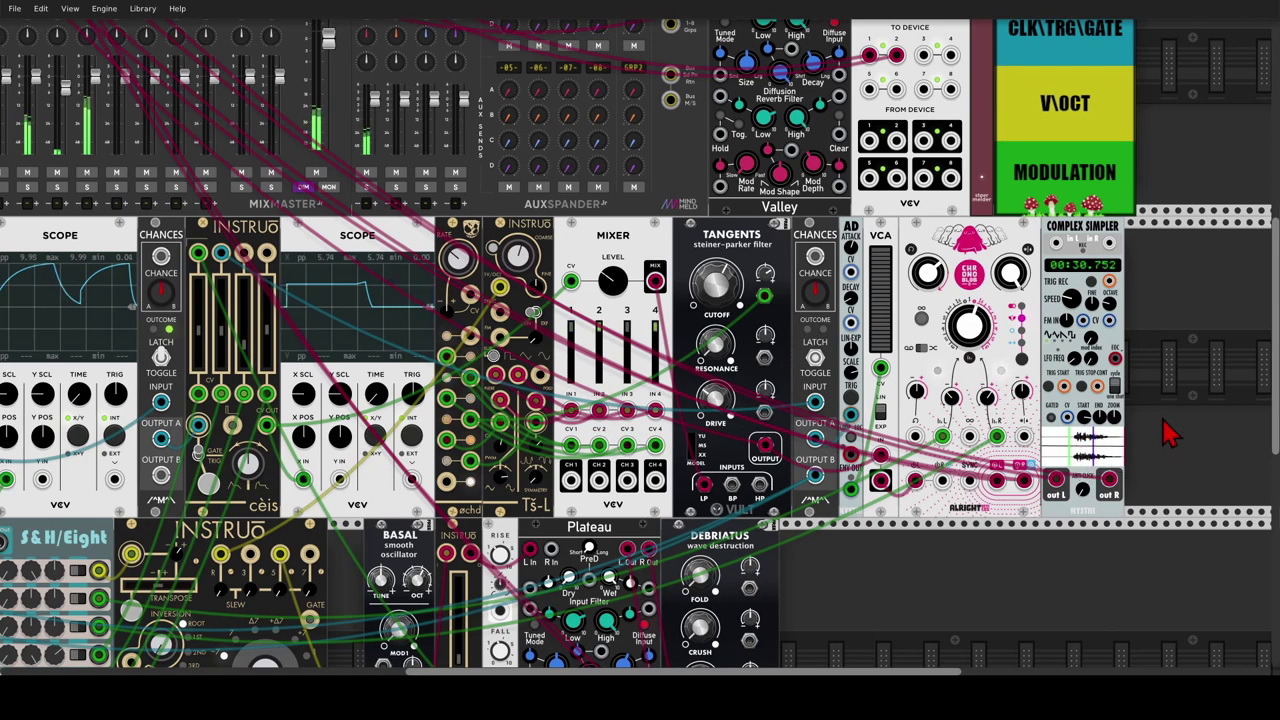
Add a Bogaudio FM-OP to the right of the Debriatus in the lowest row and set its sustain to 0%.
{"action": "scroll", "coordinate": [1168, 432], "scroll_direction": "down", "scroll_amount": 2}
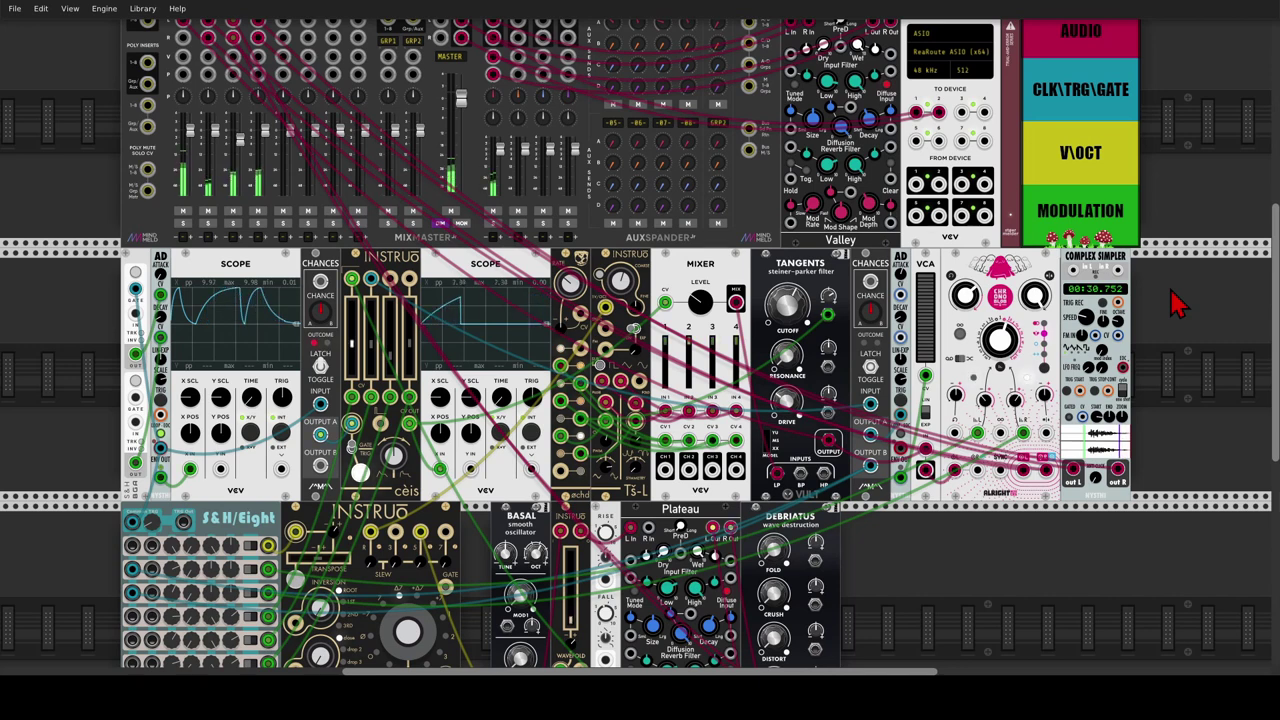
{"action": "scroll", "coordinate": [1043, 323], "scroll_direction": "down", "scroll_amount": 3}
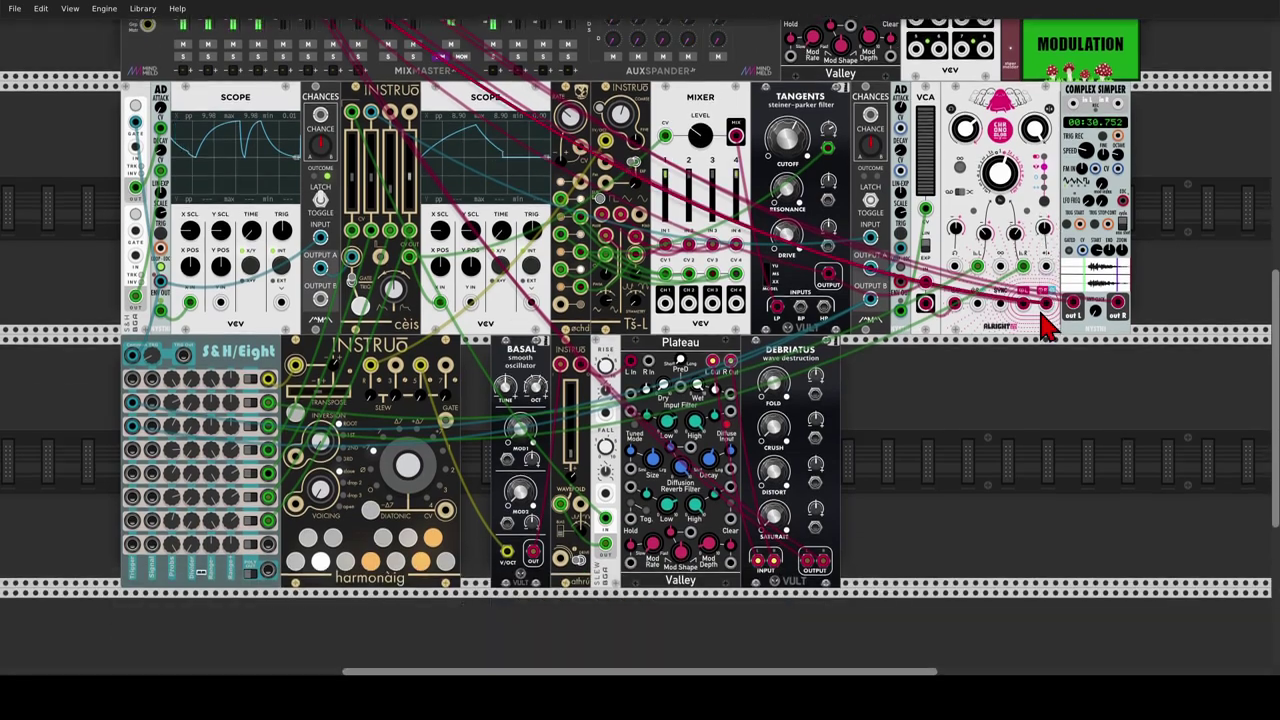
{"action": "right_click", "coordinate": [966, 434]}
{"action": "type", "text": "fm"}
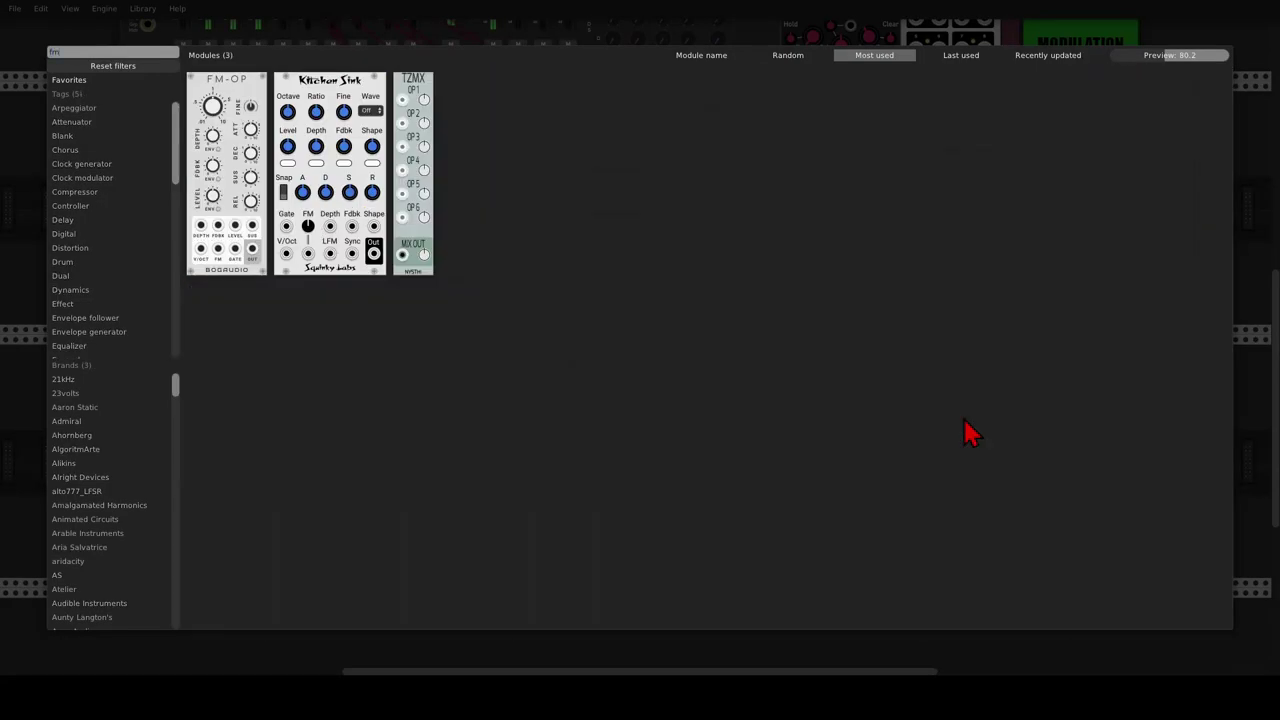
{"action": "left_click_drag", "start_coordinate": [224, 96], "coordinate": [932, 420]}
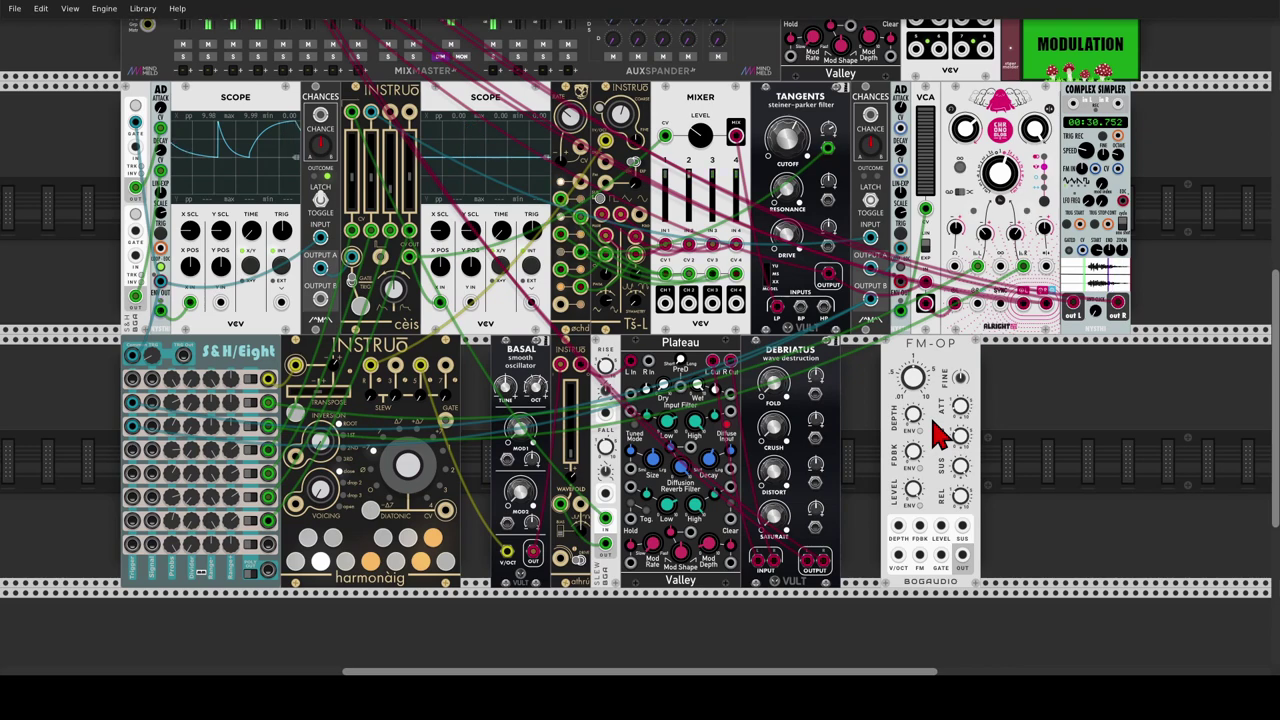
{"action": "scroll", "coordinate": [1017, 554], "scroll_direction": "up", "scroll_amount": 4}
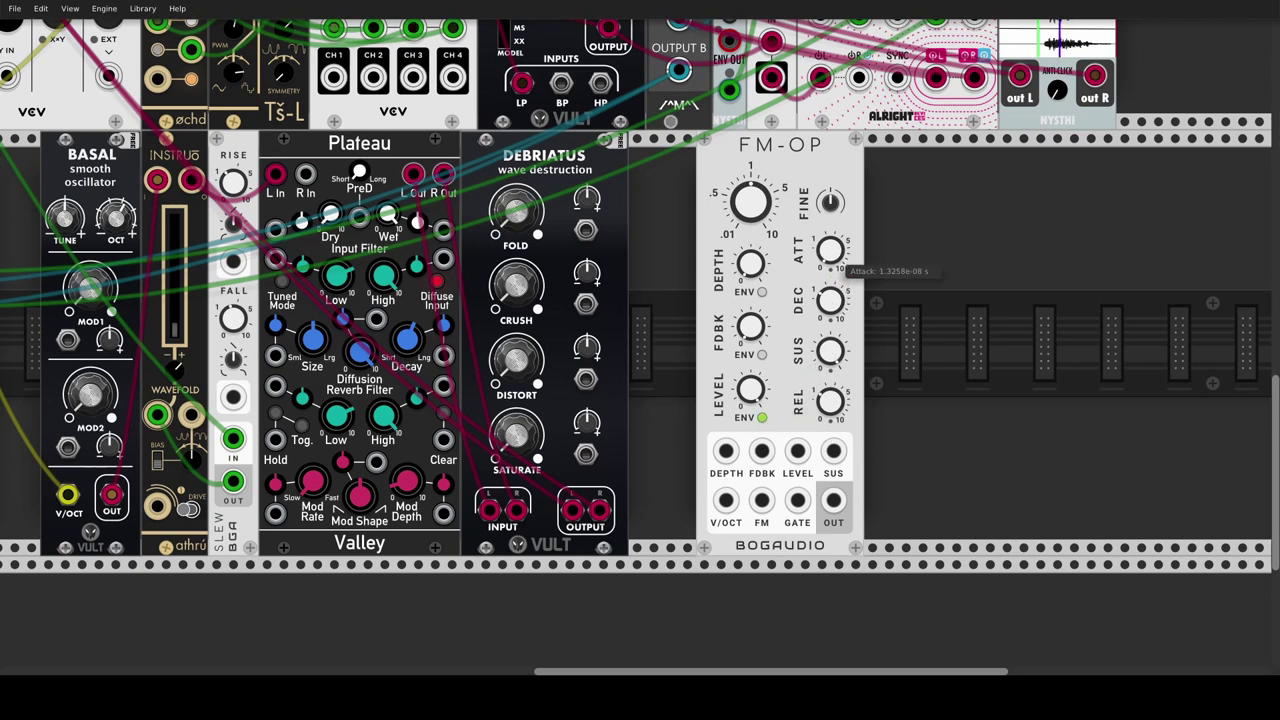
{"action": "left_click_drag", "start_coordinate": [830, 350], "coordinate": [830, 366]}
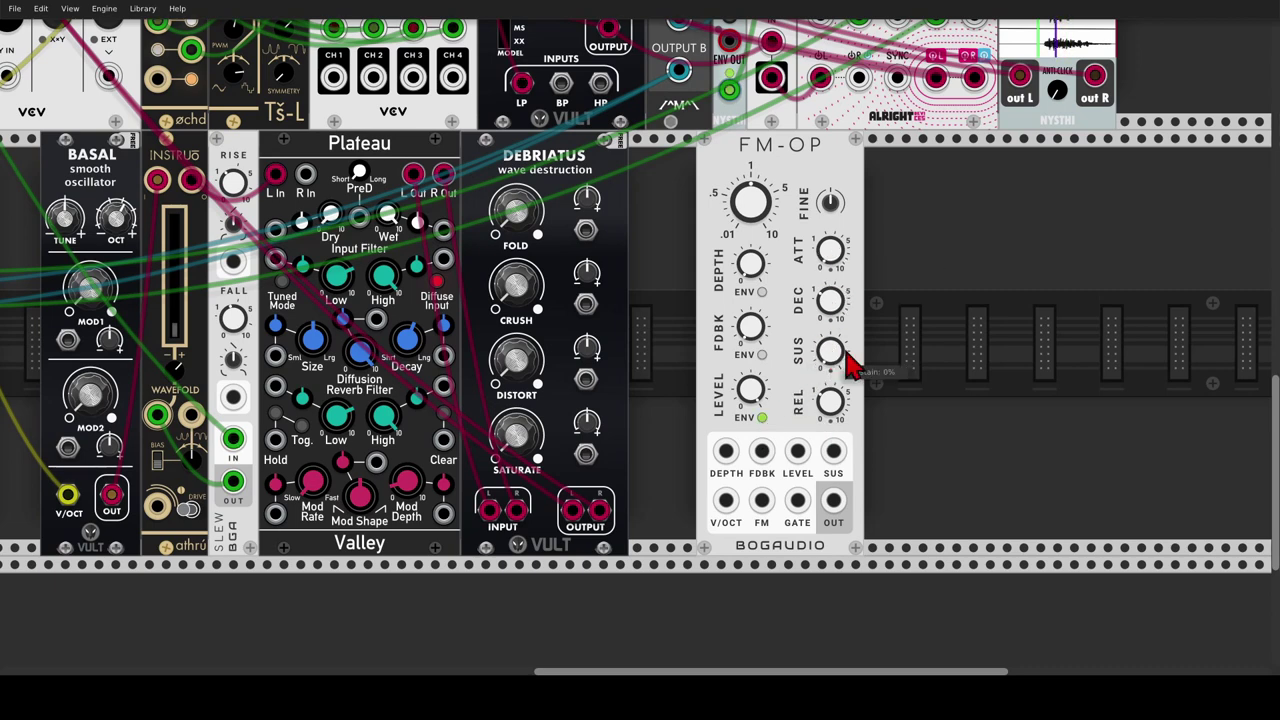
Shift the FM-OP to the right to make room and place a VCV SS-2 sequential switch on its left.
{"action": "left_click_drag", "start_coordinate": [757, 162], "coordinate": [917, 188]}
{"action": "right_click", "coordinate": [816, 236]}
{"action": "type", "text": "swi"}
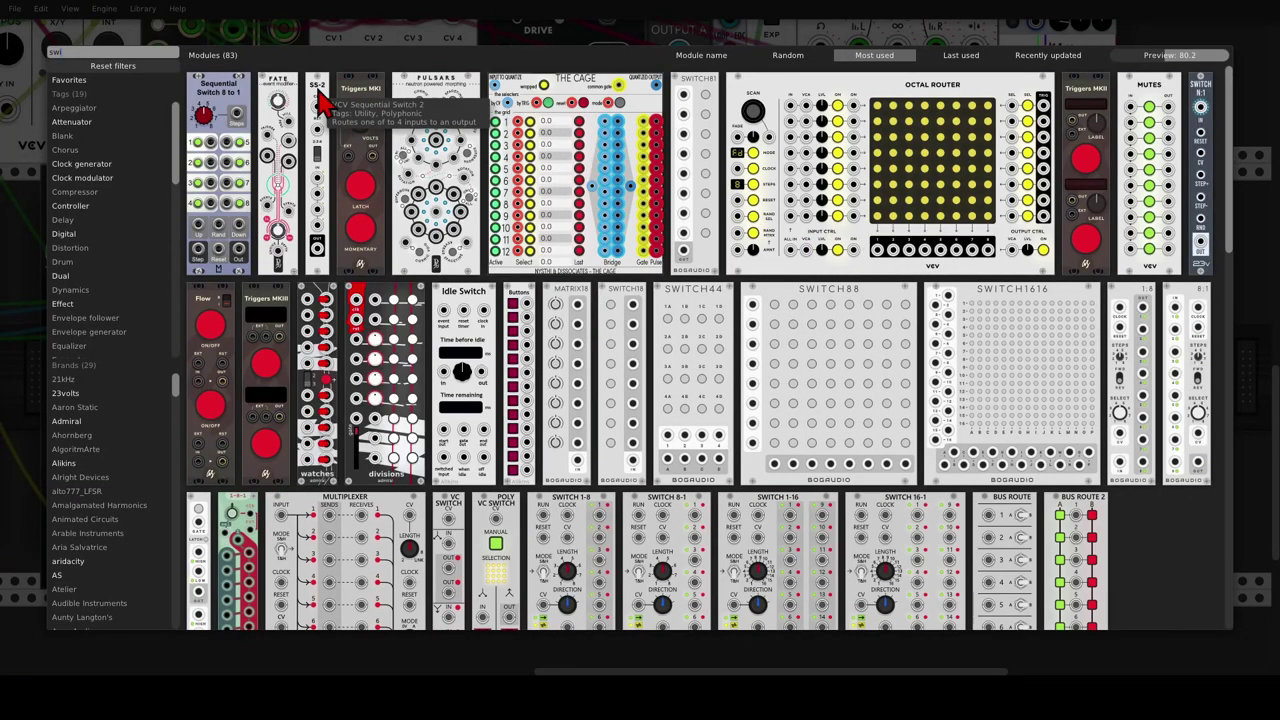
{"action": "left_click", "coordinate": [321, 102]}
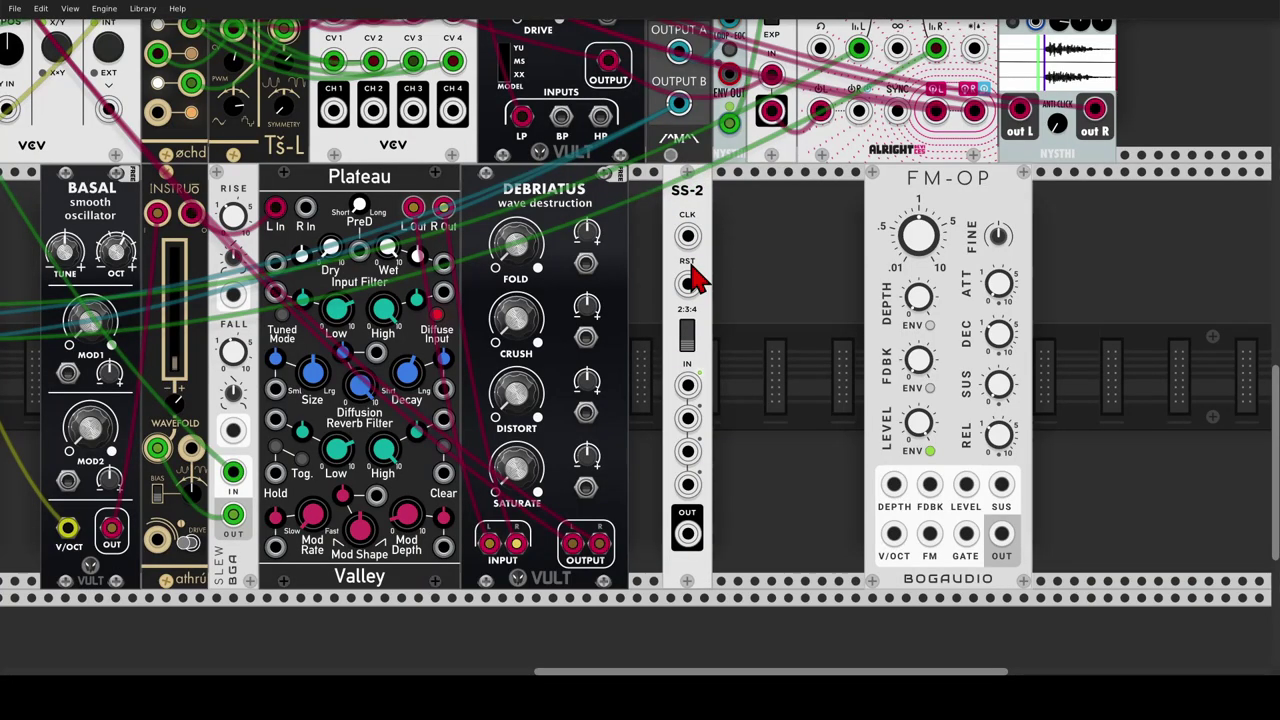
{"action": "left_click_drag", "start_coordinate": [695, 280], "coordinate": [795, 290]}
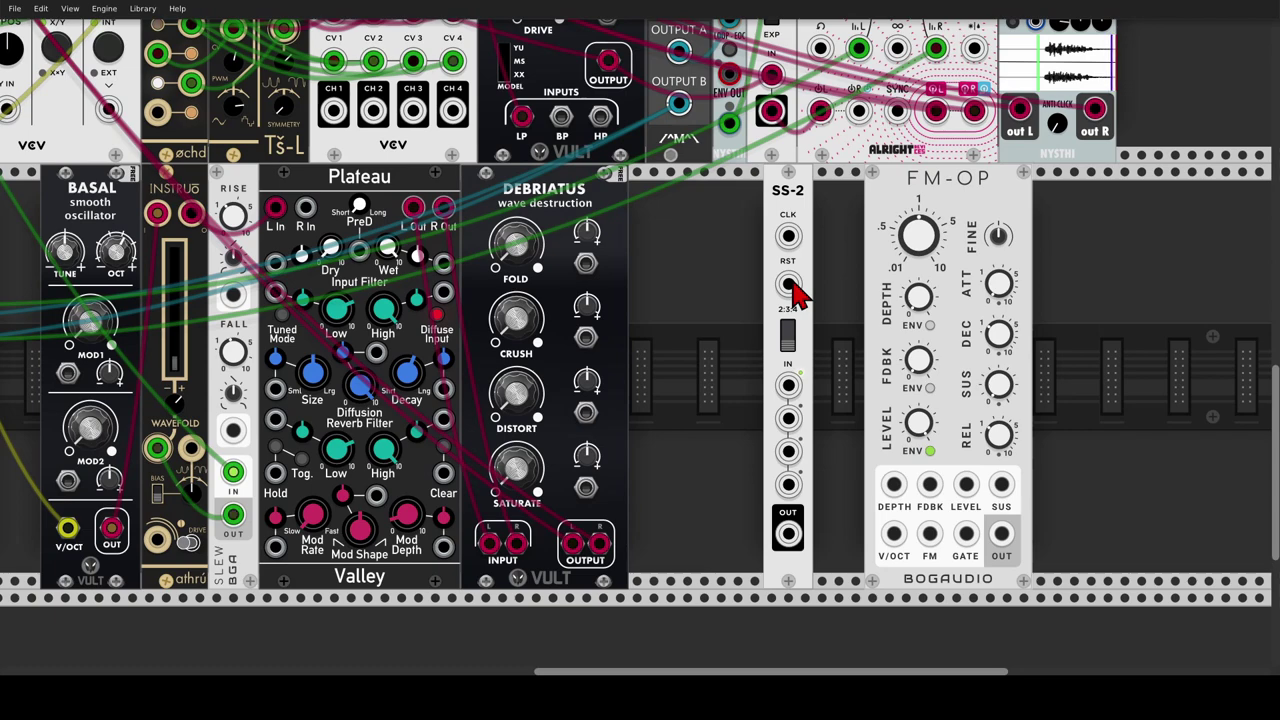
Patch the harmonàig's four note outputs R, 3, 5 and 7 into the four inputs of the SS-2.
{"action": "left_click_drag", "start_coordinate": [703, 323], "coordinate": [1065, 265]}
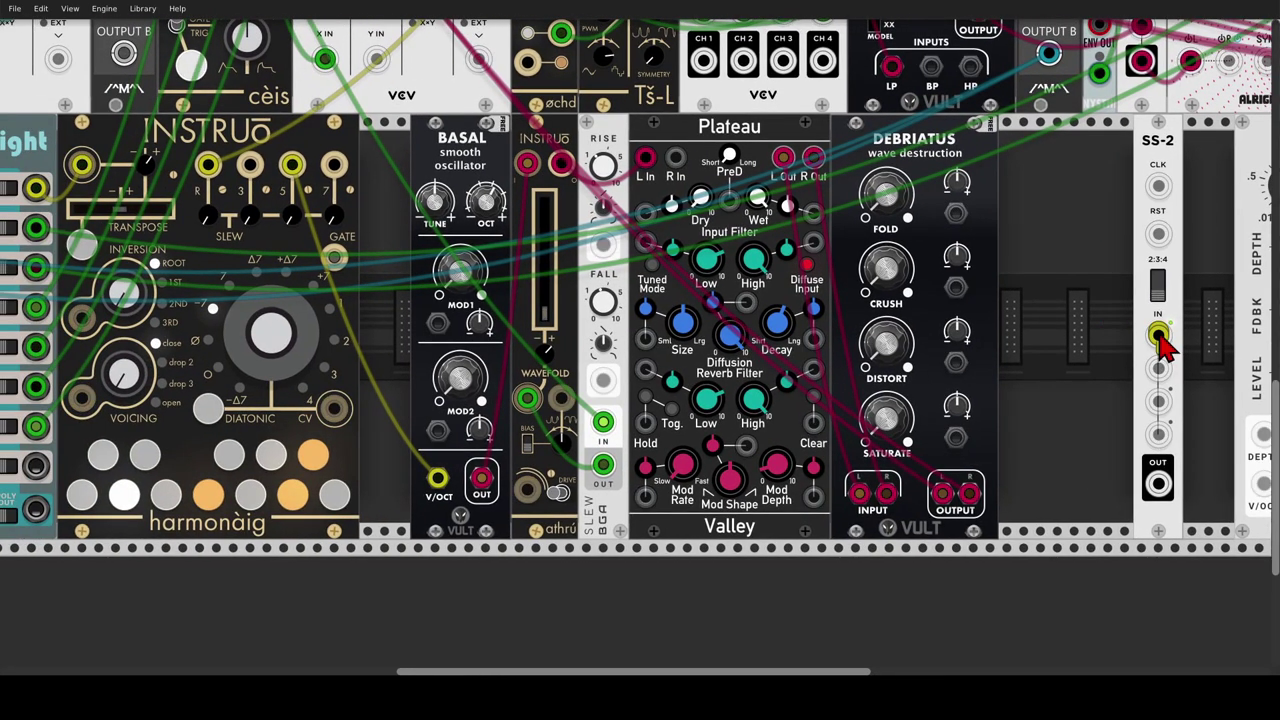
{"action": "left_click_drag", "start_coordinate": [1160, 340], "coordinate": [1158, 434]}
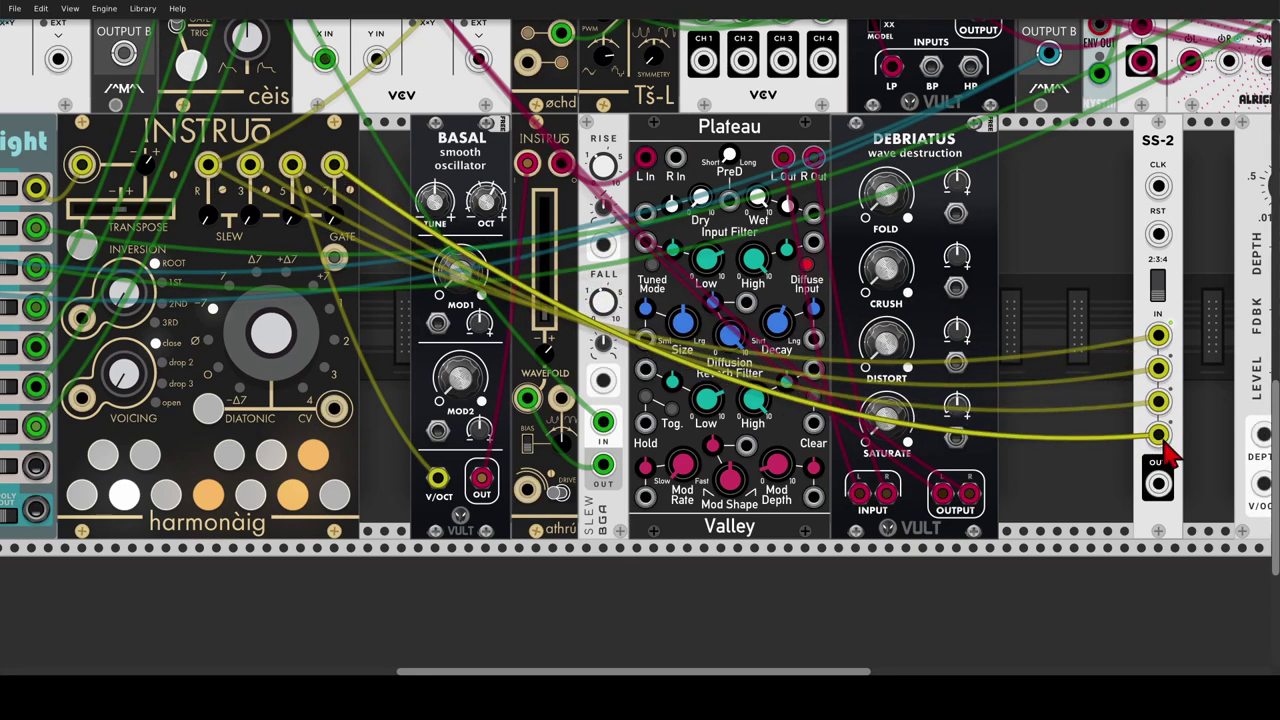
{"action": "scroll", "coordinate": [1006, 349], "scroll_direction": "right", "scroll_amount": 3}
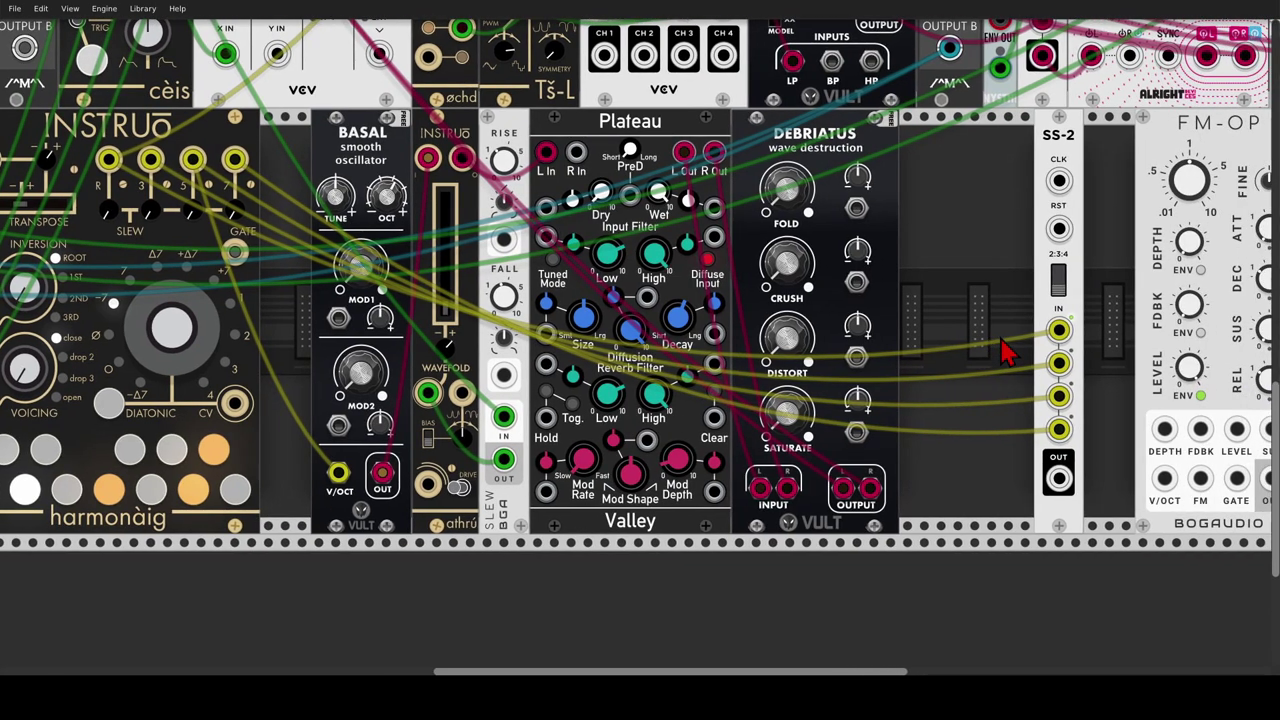
Add a Bogaudio LLFO beside the SS-2, patch its output to the SS-2's CLK, and close the gap to the FM-OP.
{"action": "scroll", "coordinate": [994, 463], "scroll_direction": "up", "scroll_amount": 3}
{"action": "scroll", "coordinate": [955, 378], "scroll_direction": "down", "scroll_amount": 2, "text": "ctrl"}
{"action": "scroll", "coordinate": [846, 366], "scroll_direction": "right", "scroll_amount": 2}
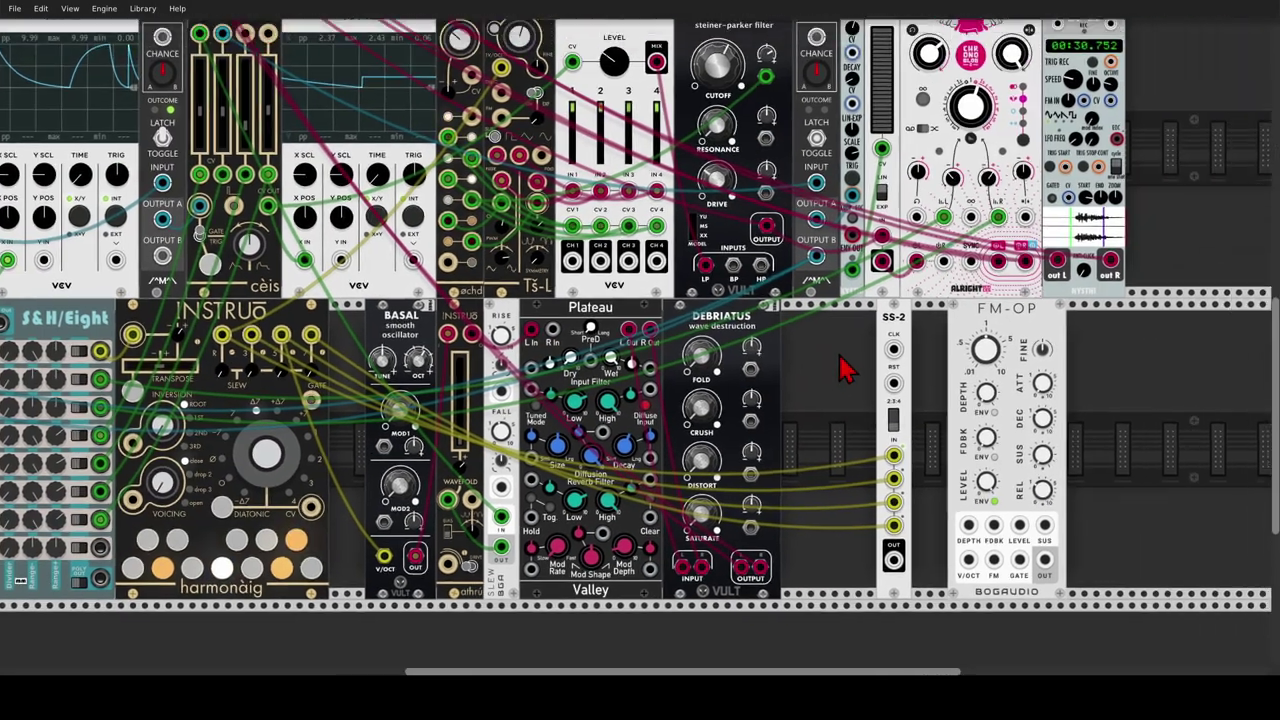
{"action": "scroll", "coordinate": [843, 380], "scroll_direction": "up", "scroll_amount": 1}
{"action": "left_click_drag", "start_coordinate": [838, 385], "coordinate": [790, 308]}
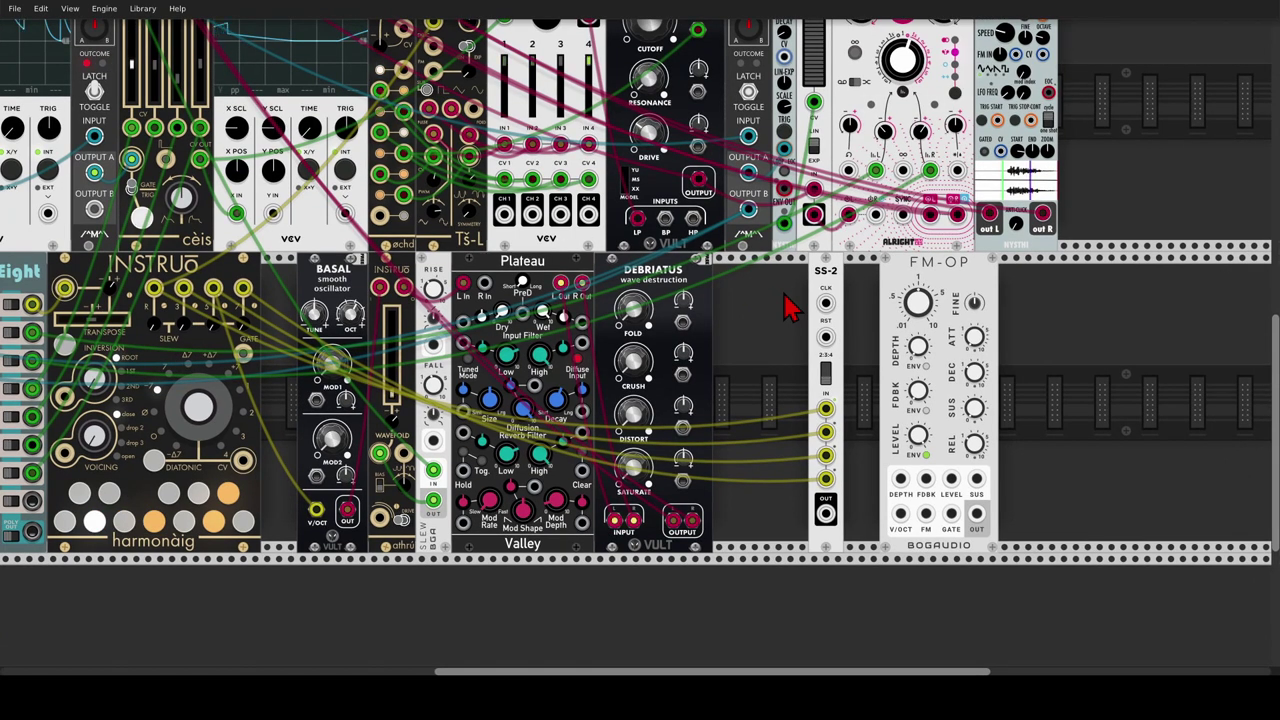
{"action": "right_click", "coordinate": [785, 308]}
{"action": "type", "text": "lfo"}
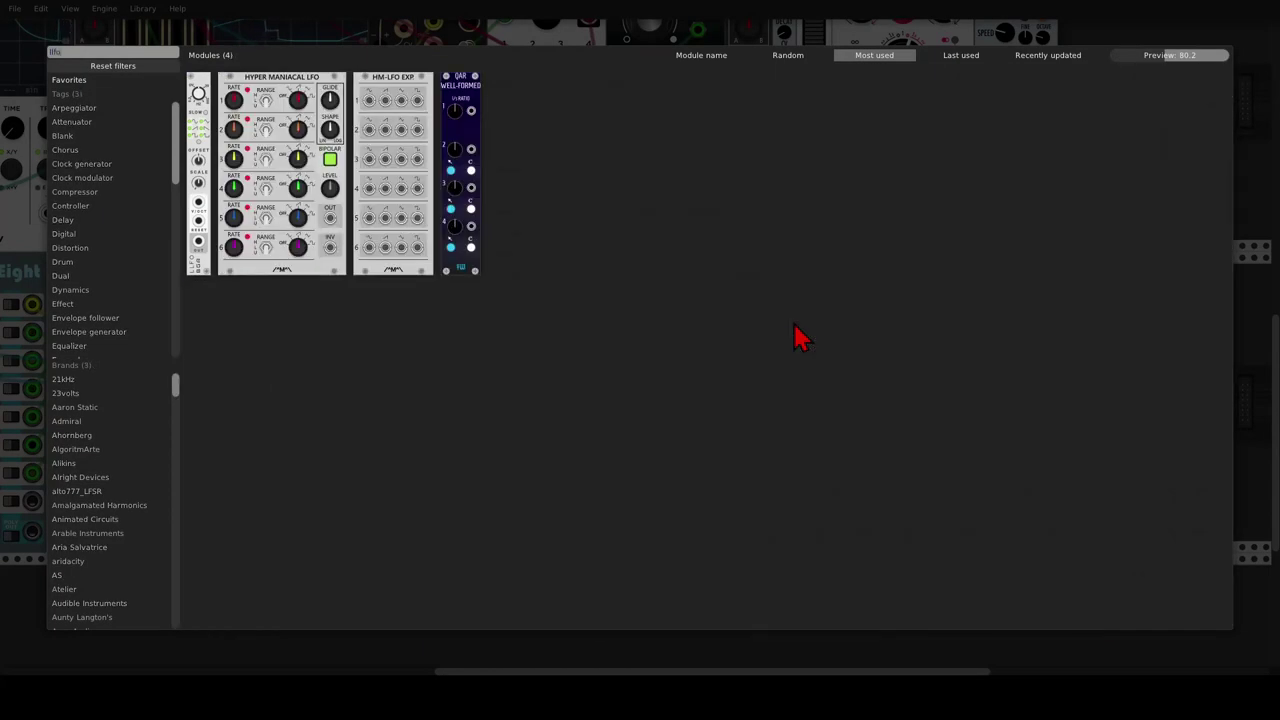
{"action": "left_click", "coordinate": [200, 110]}
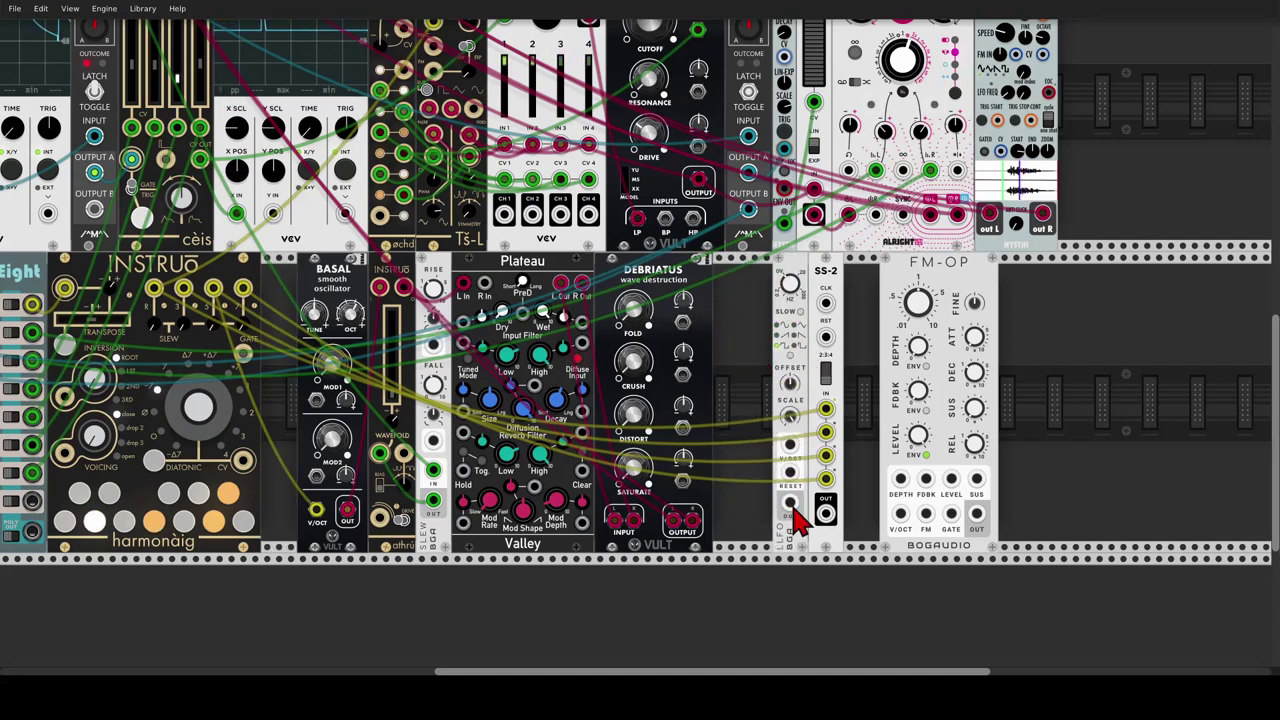
{"action": "left_click_drag", "start_coordinate": [791, 507], "coordinate": [826, 303]}
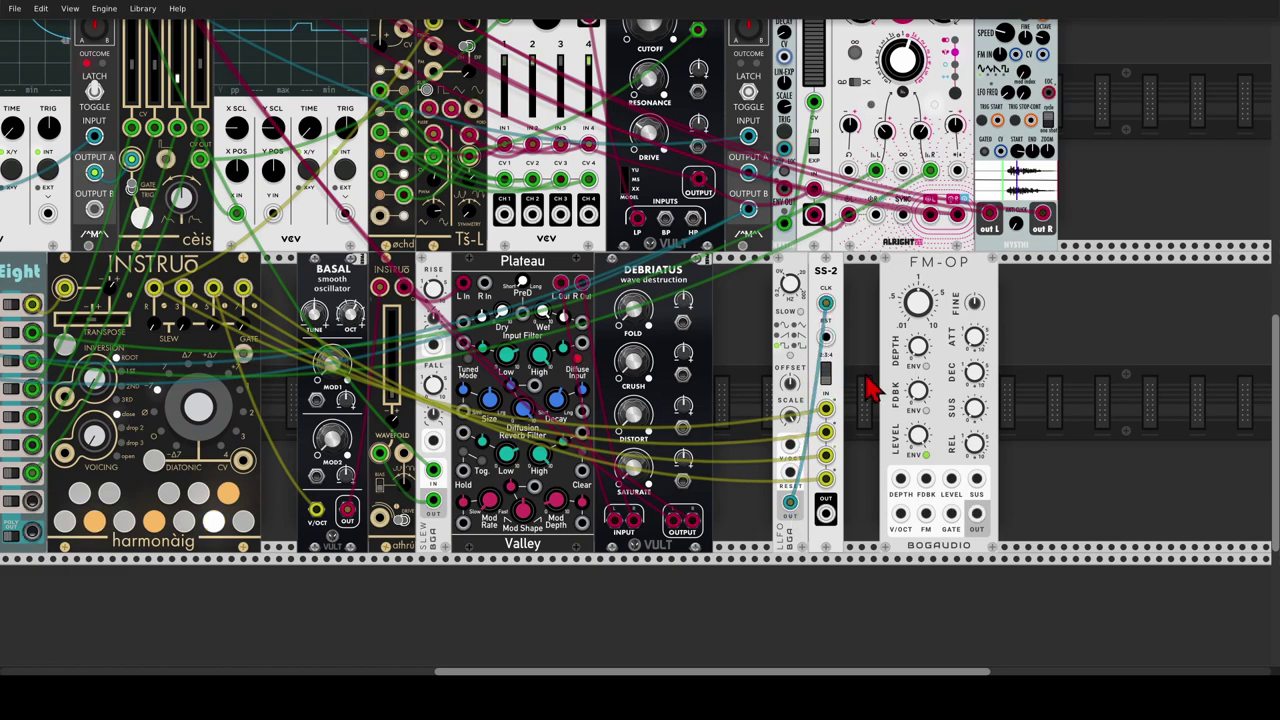
{"action": "left_click_drag", "start_coordinate": [865, 376], "coordinate": [836, 362]}
{"action": "left_click_drag", "start_coordinate": [849, 257], "coordinate": [808, 251]}
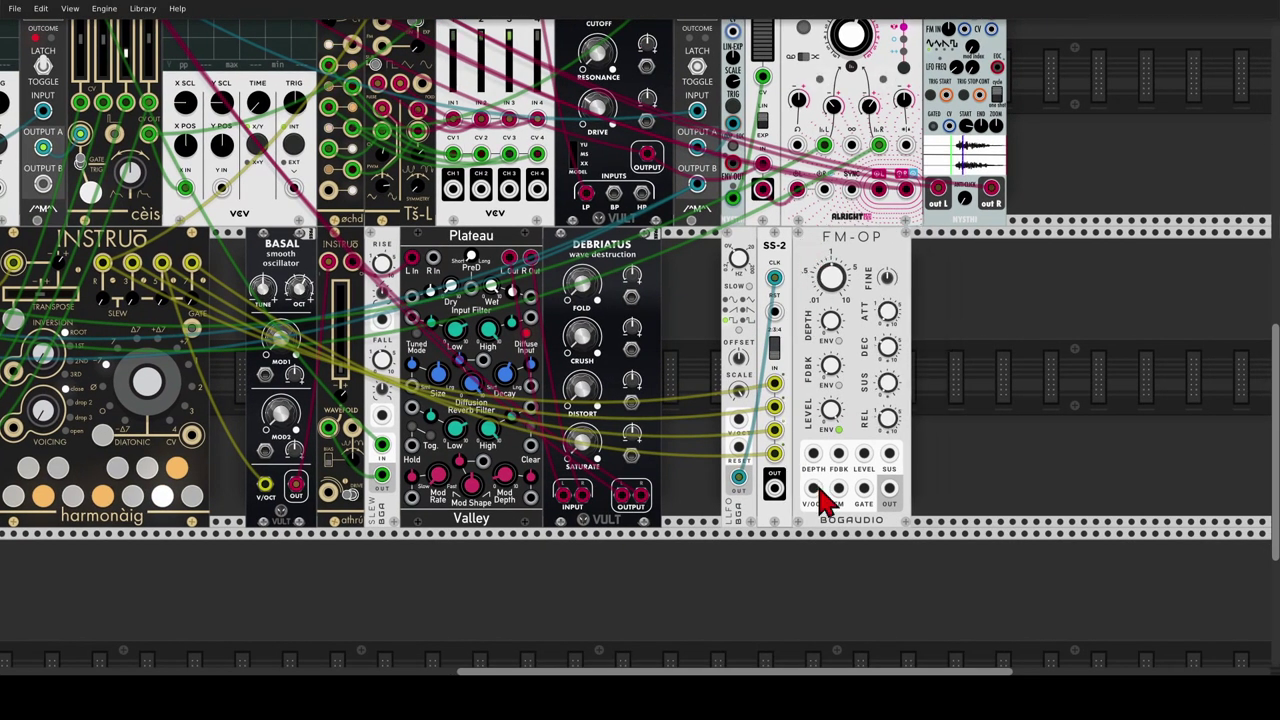
Patch the SS-2's output to the FM-OP's V/OCT and the FM-OP's output to MixMaster channel 5, labelled FMOP.
{"action": "scroll", "coordinate": [822, 500], "scroll_direction": "up", "scroll_amount": 3}
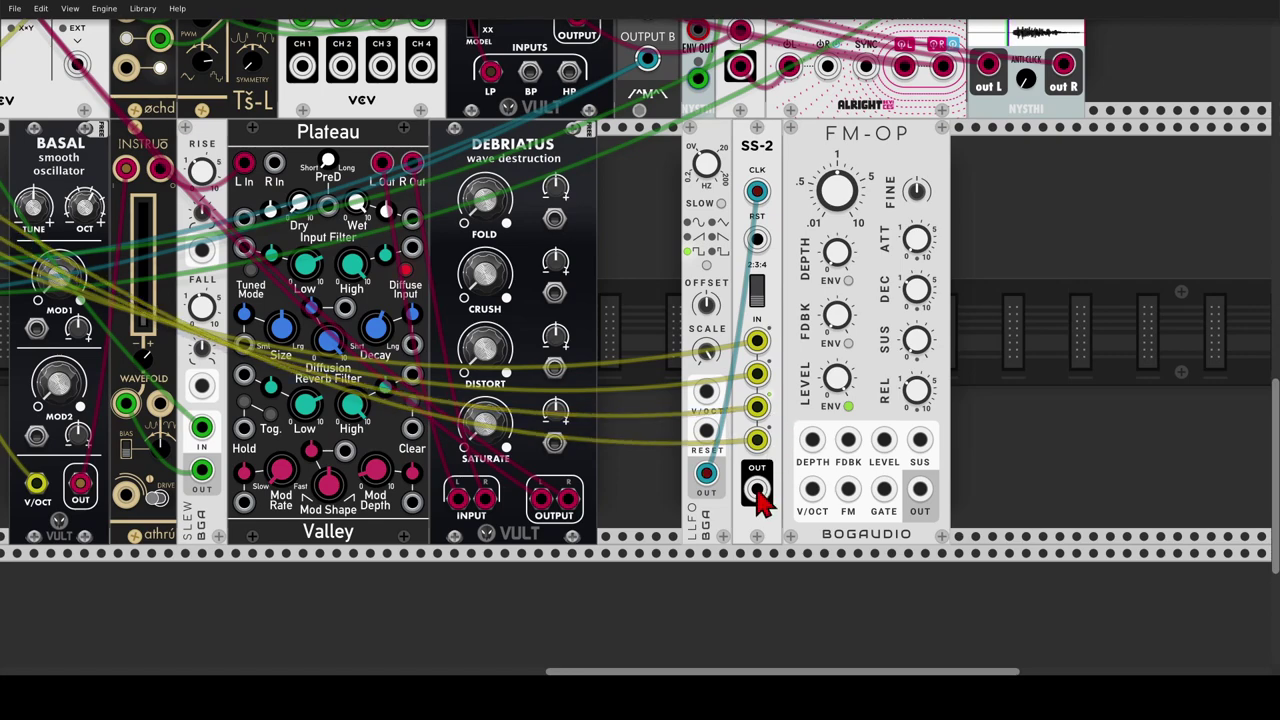
{"action": "left_click_drag", "start_coordinate": [757, 489], "coordinate": [115, 70]}
{"action": "scroll", "coordinate": [786, 418], "scroll_direction": "down", "scroll_amount": 3}
{"action": "double_click", "coordinate": [115, 54]}
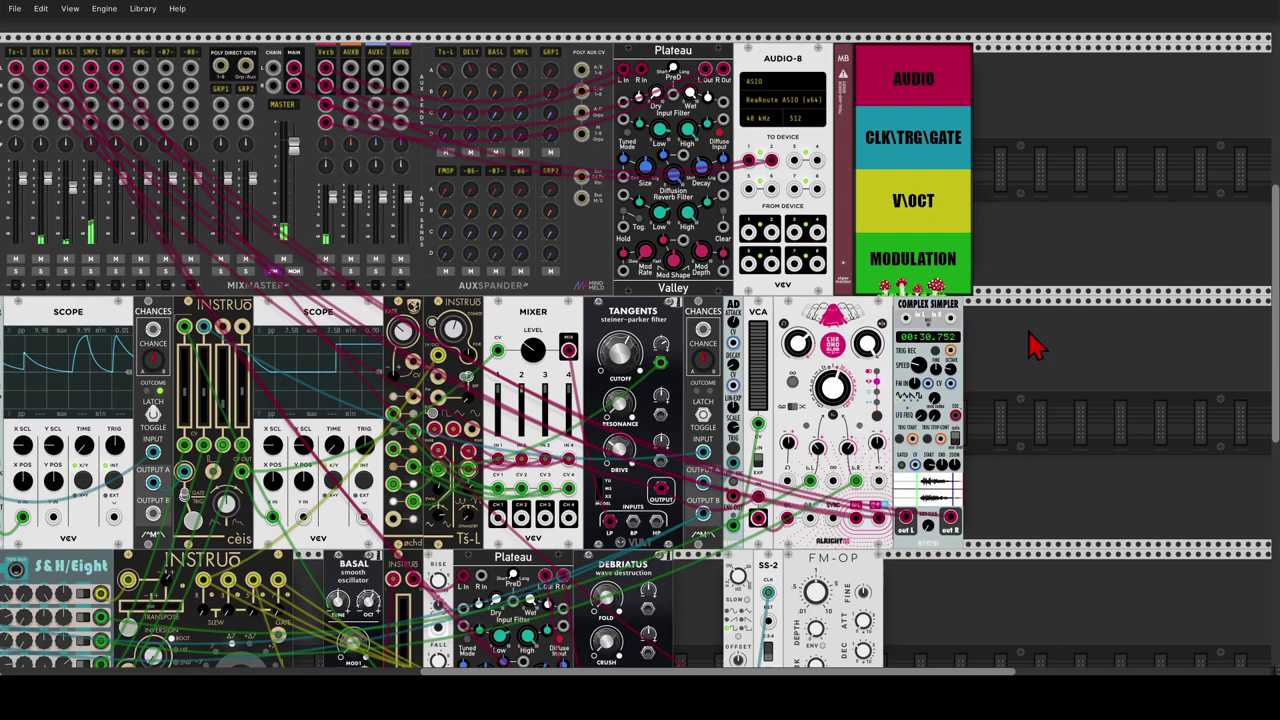
Patch the LLFO's output to the FM-OP's GATE input and adjust the LLFO's frequency.
{"action": "scroll", "coordinate": [1014, 351], "scroll_direction": "down", "scroll_amount": 5}
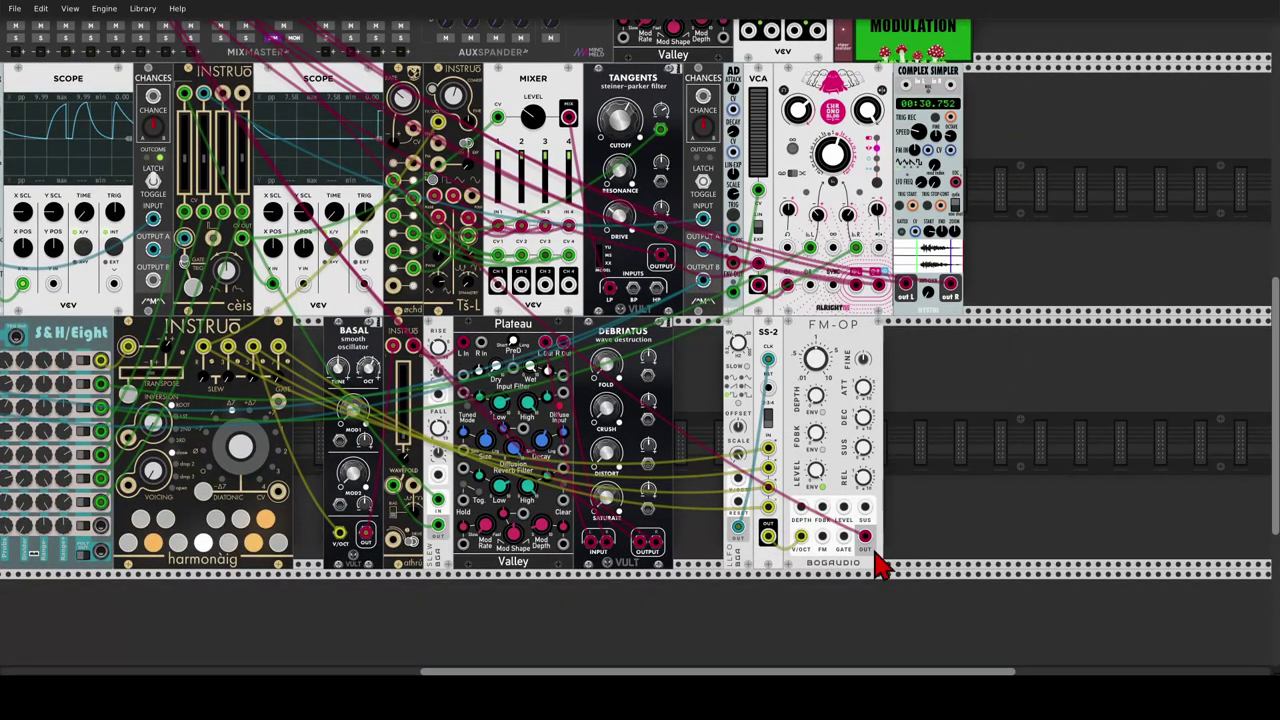
{"action": "scroll", "coordinate": [878, 565], "scroll_direction": "up", "scroll_amount": 2}
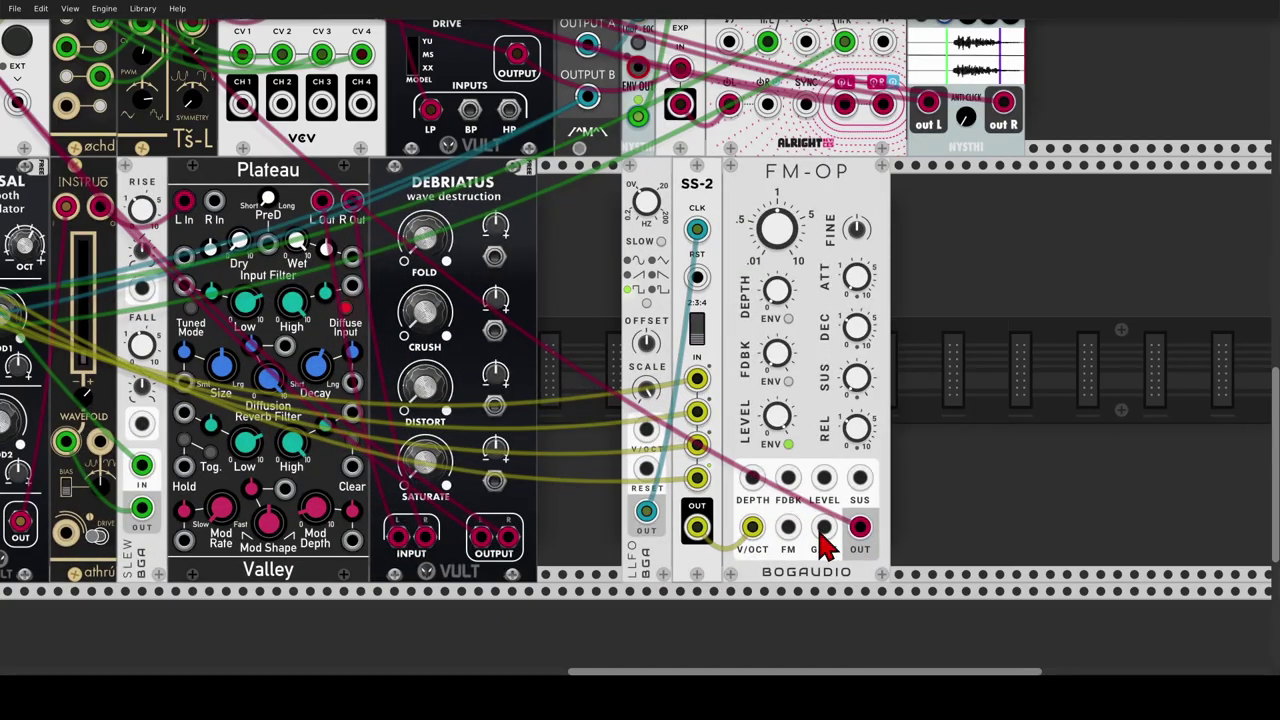
{"action": "left_click_drag", "start_coordinate": [823, 530], "coordinate": [645, 515]}
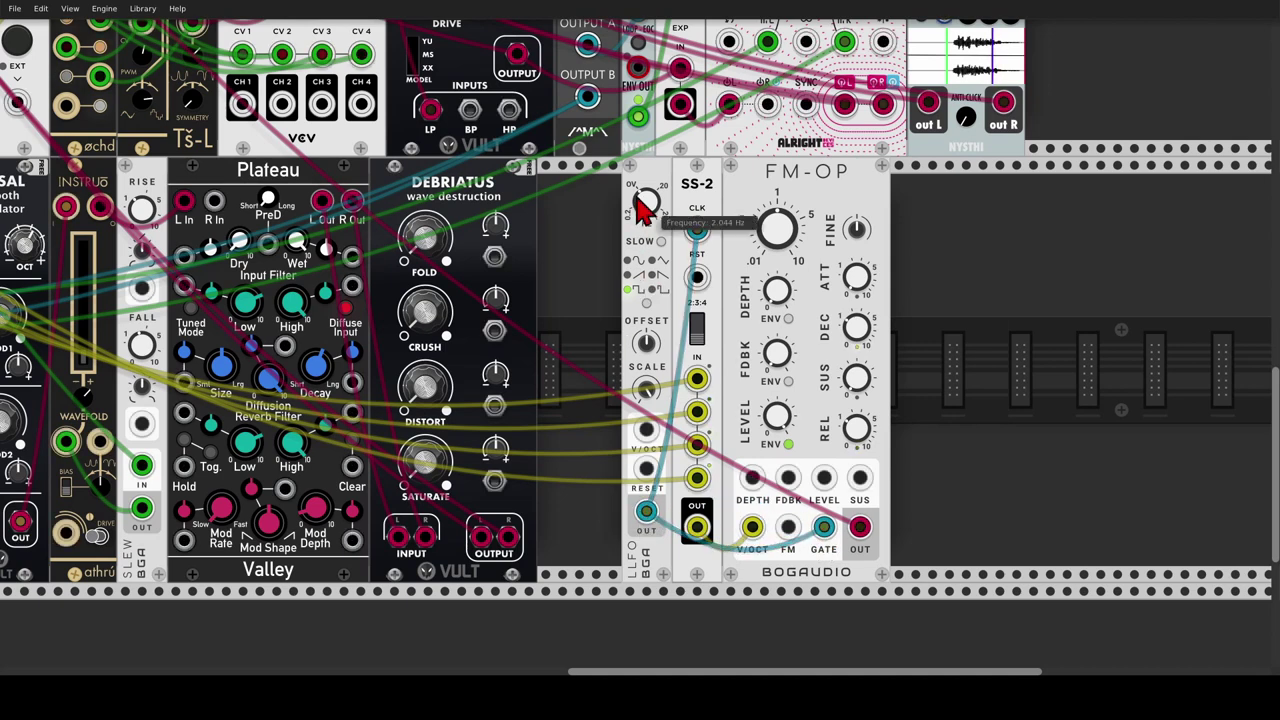
{"action": "left_click_drag", "start_coordinate": [645, 210], "coordinate": [645, 195]}
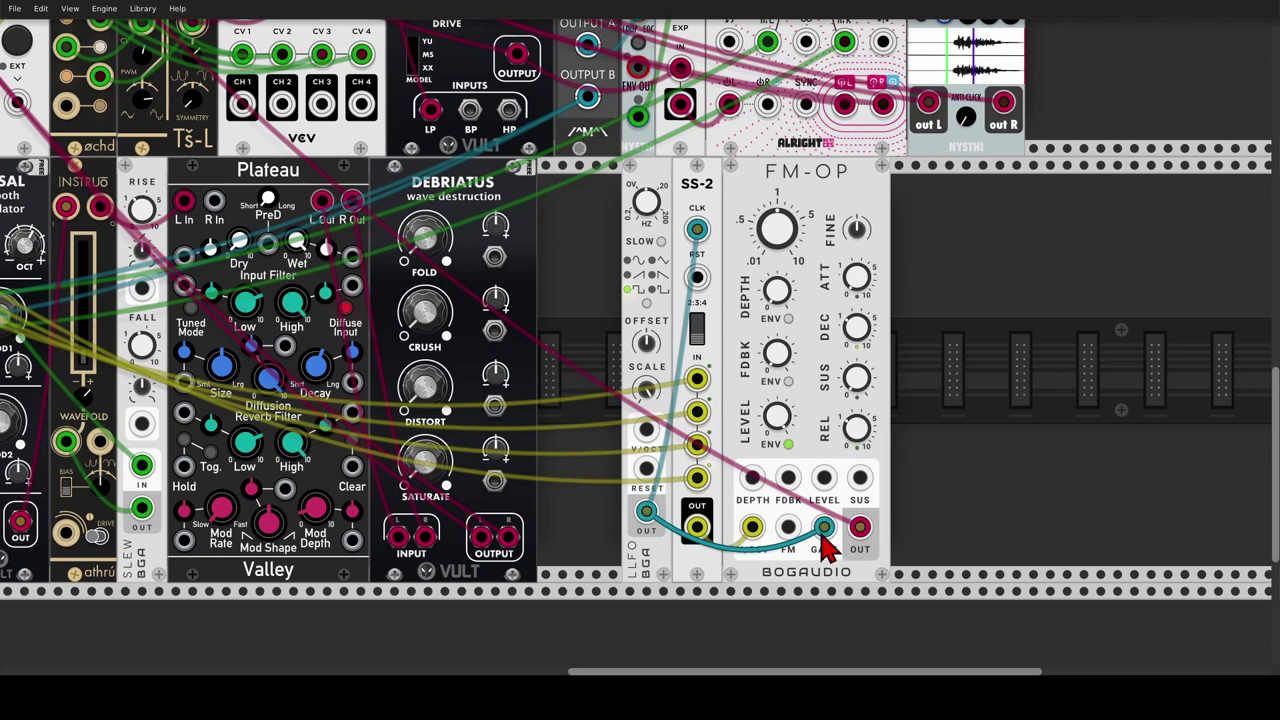
Unplug the FM-OP's GATE cable and insert a VCA between the FM-OP's output and its mixer cable.
{"action": "left_click_drag", "start_coordinate": [822, 527], "coordinate": [838, 550]}
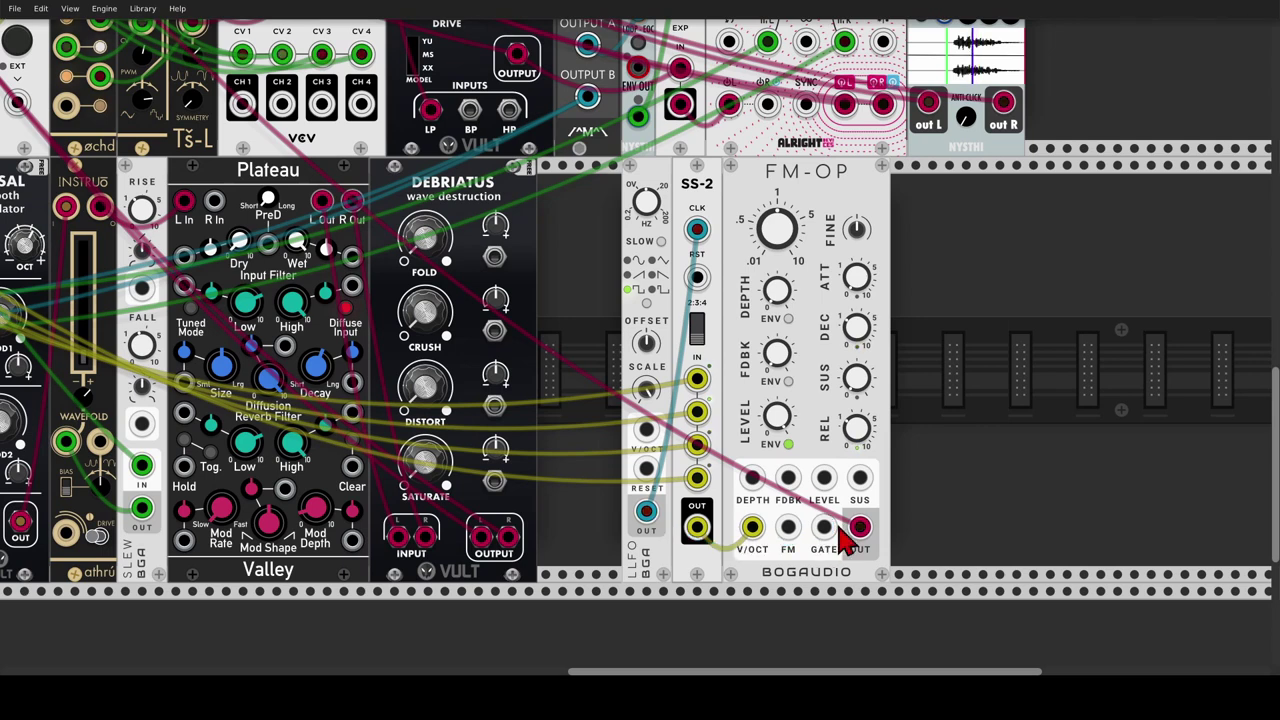
{"action": "right_click", "coordinate": [898, 462]}
{"action": "type", "text": "vca"}
{"action": "left_click", "coordinate": [204, 80]}
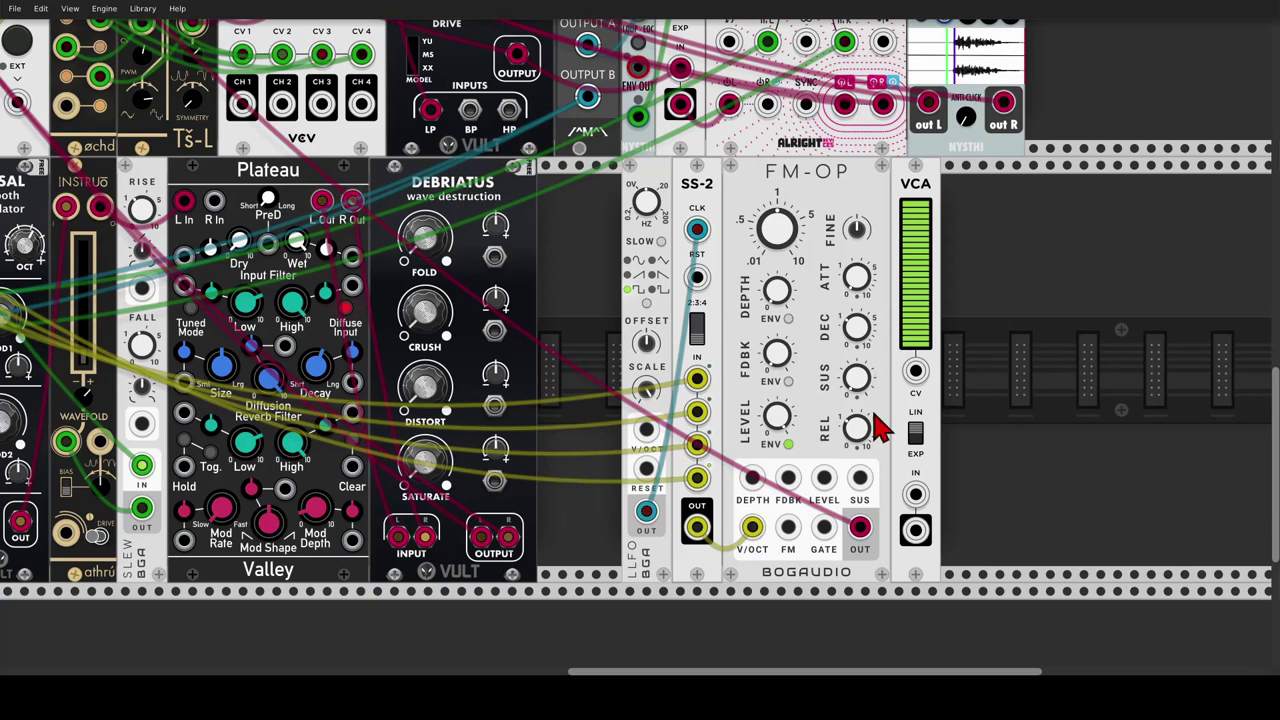
{"action": "left_click_drag", "start_coordinate": [860, 527], "coordinate": [915, 494]}
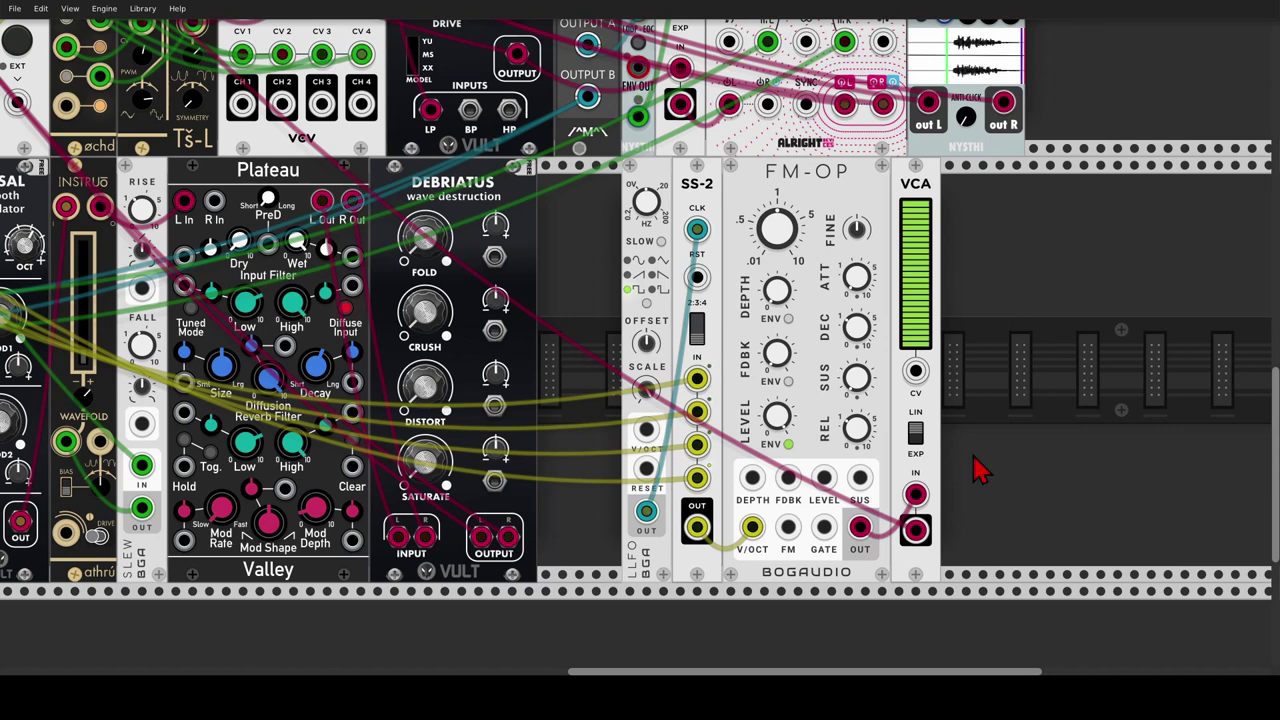
Add a Bogaudio Slew feeding the new VCA's CV input, and gate the FM-OP from the LLFO's output again.
{"action": "right_click", "coordinate": [978, 470]}
{"action": "type", "text": "slew"}
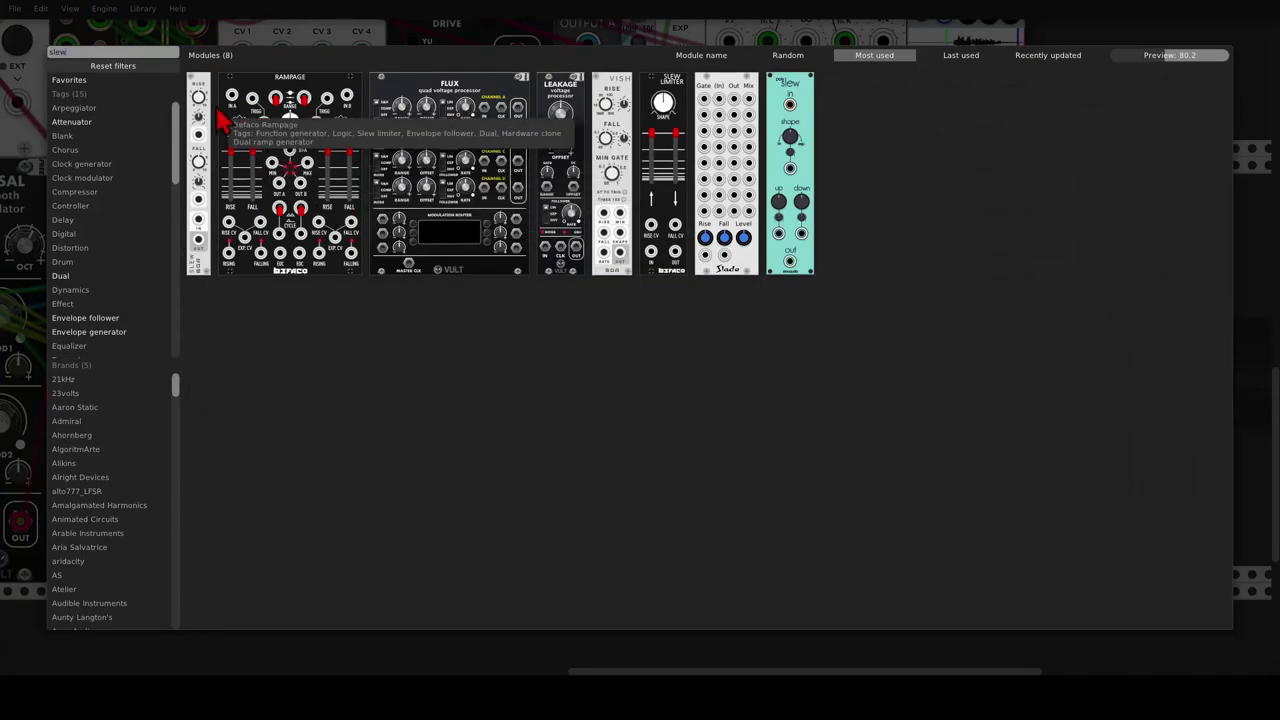
{"action": "left_click", "coordinate": [199, 160]}
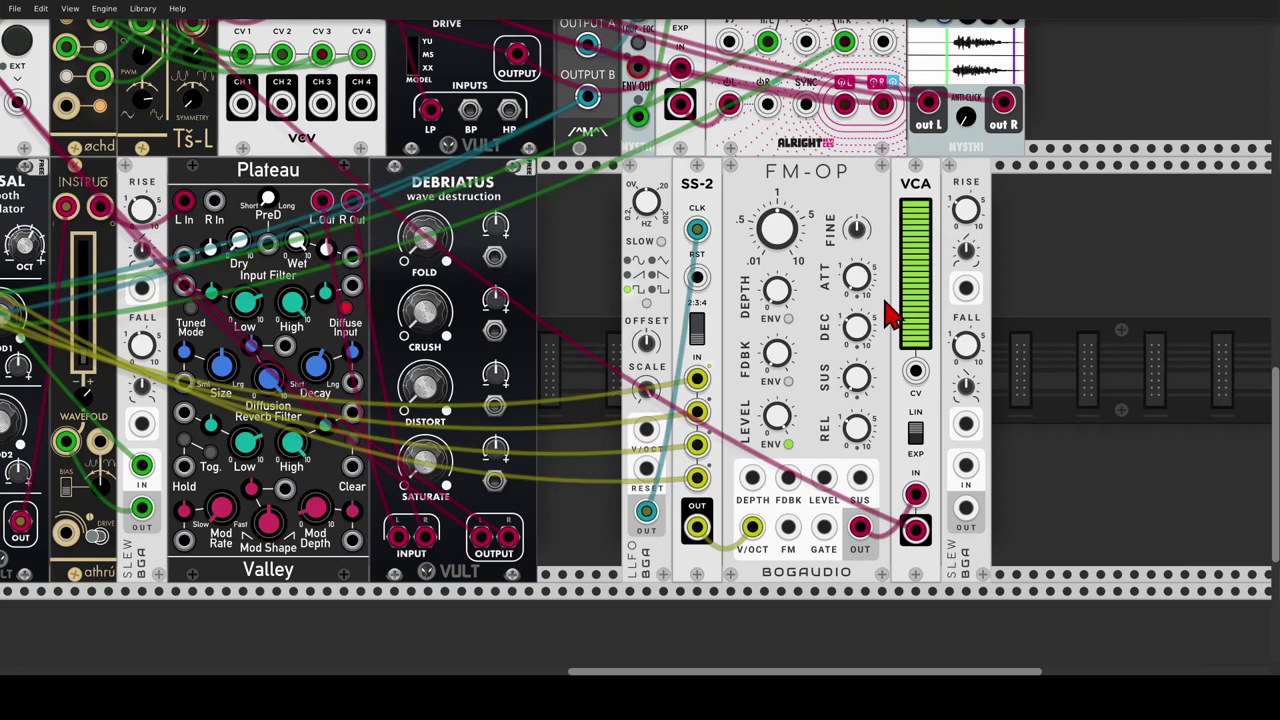
{"action": "left_click_drag", "start_coordinate": [965, 508], "coordinate": [927, 390]}
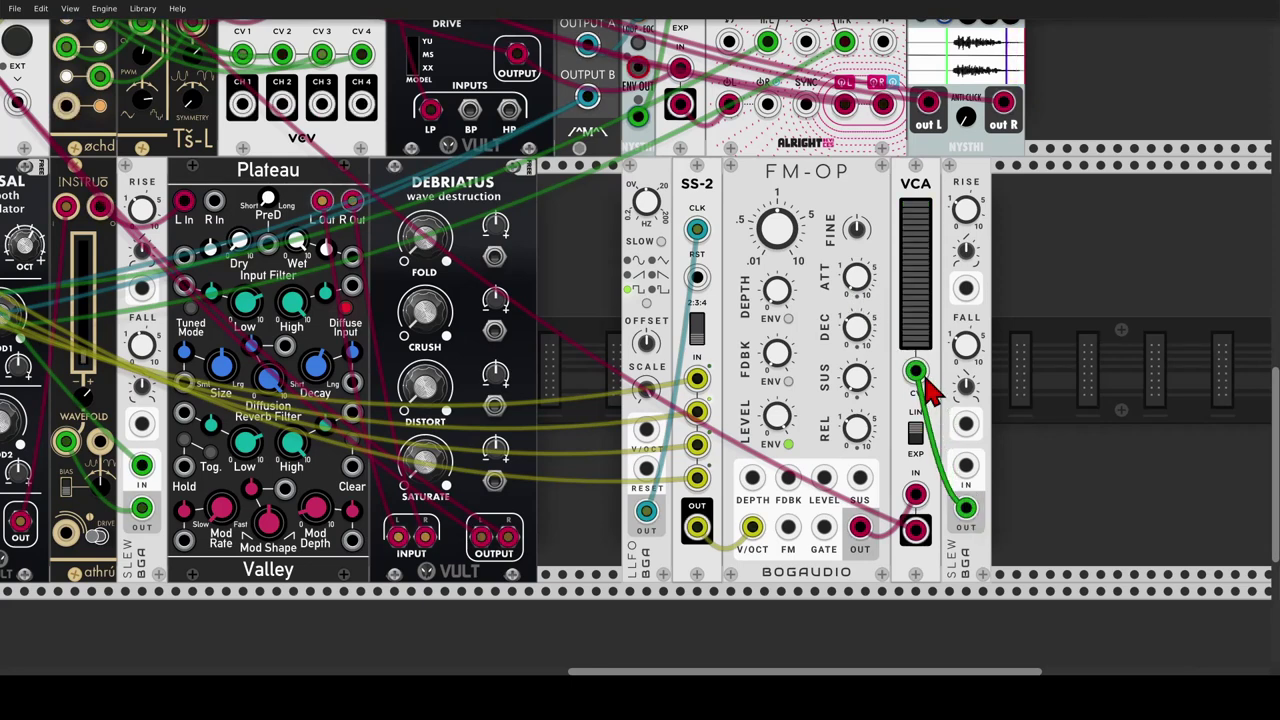
{"action": "left_click_drag", "start_coordinate": [824, 527], "coordinate": [648, 511]}
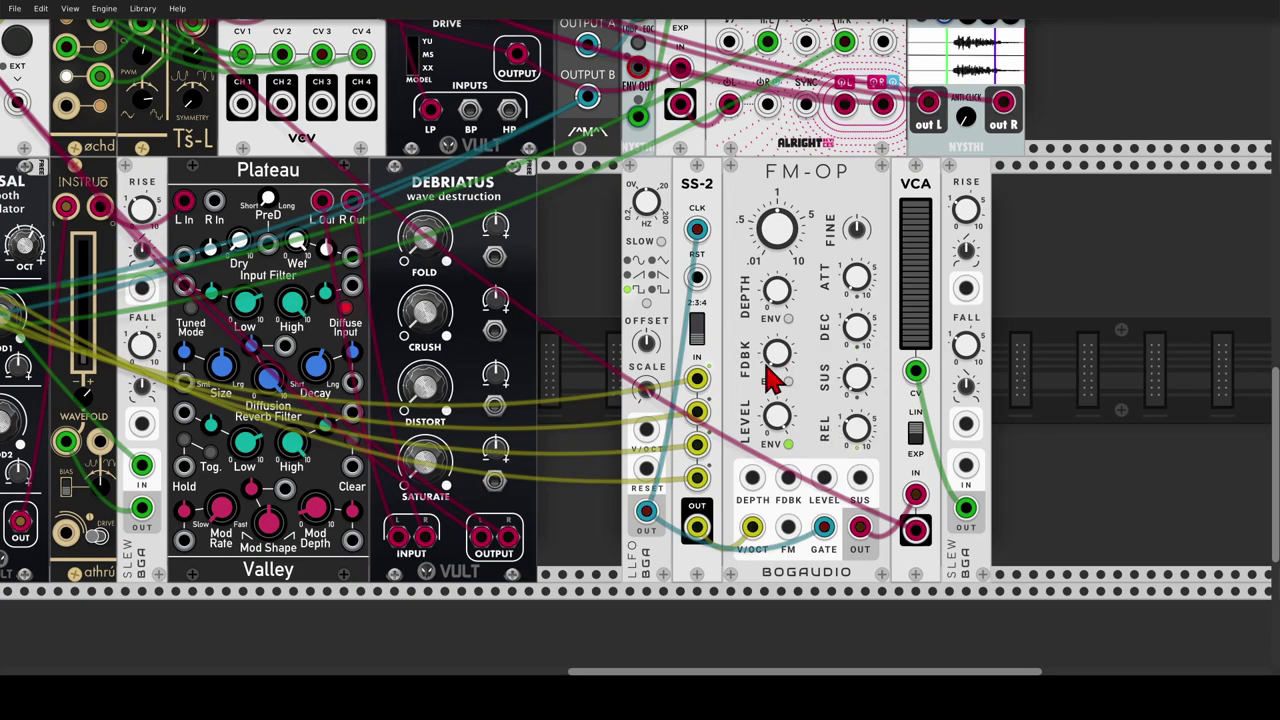
Patch the cèis's third upper output to the new Slew's IN and adjust the Slew's rise and fall times.
{"action": "scroll", "coordinate": [770, 378], "scroll_direction": "down", "scroll_amount": 3}
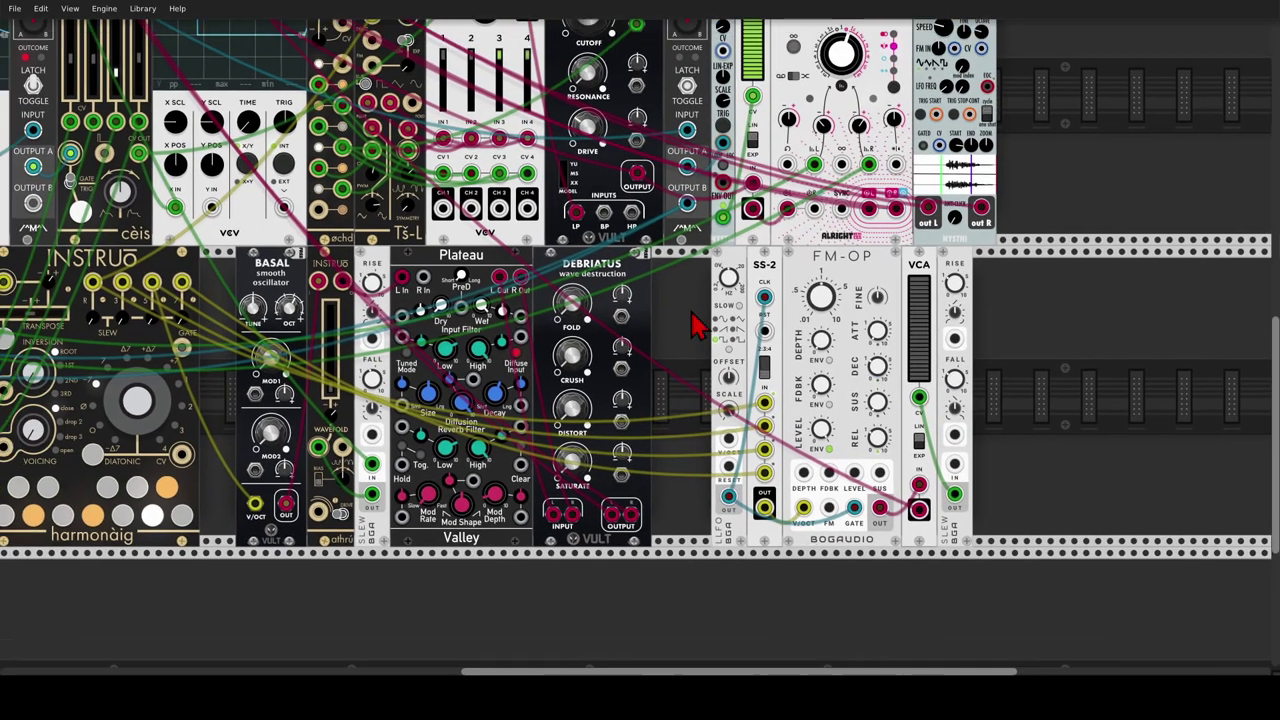
{"action": "left_click_drag", "start_coordinate": [697, 325], "coordinate": [777, 391]}
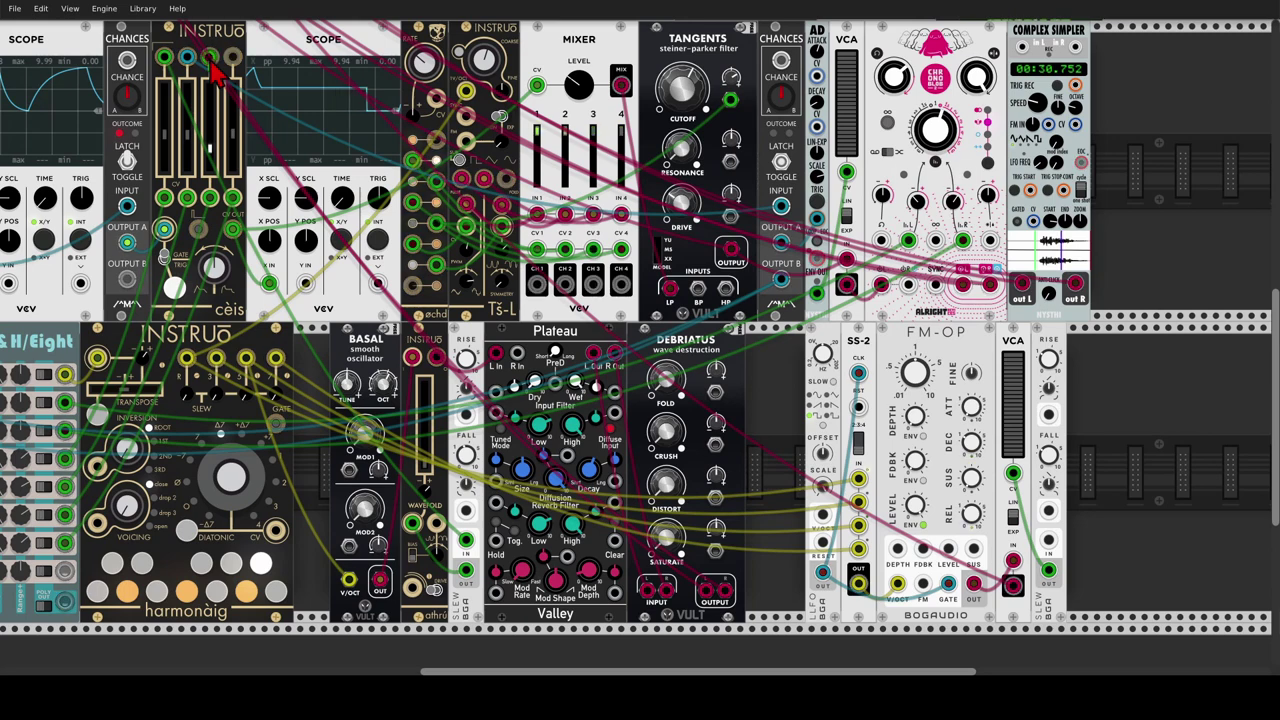
{"action": "left_click_drag", "start_coordinate": [212, 62], "coordinate": [1048, 543]}
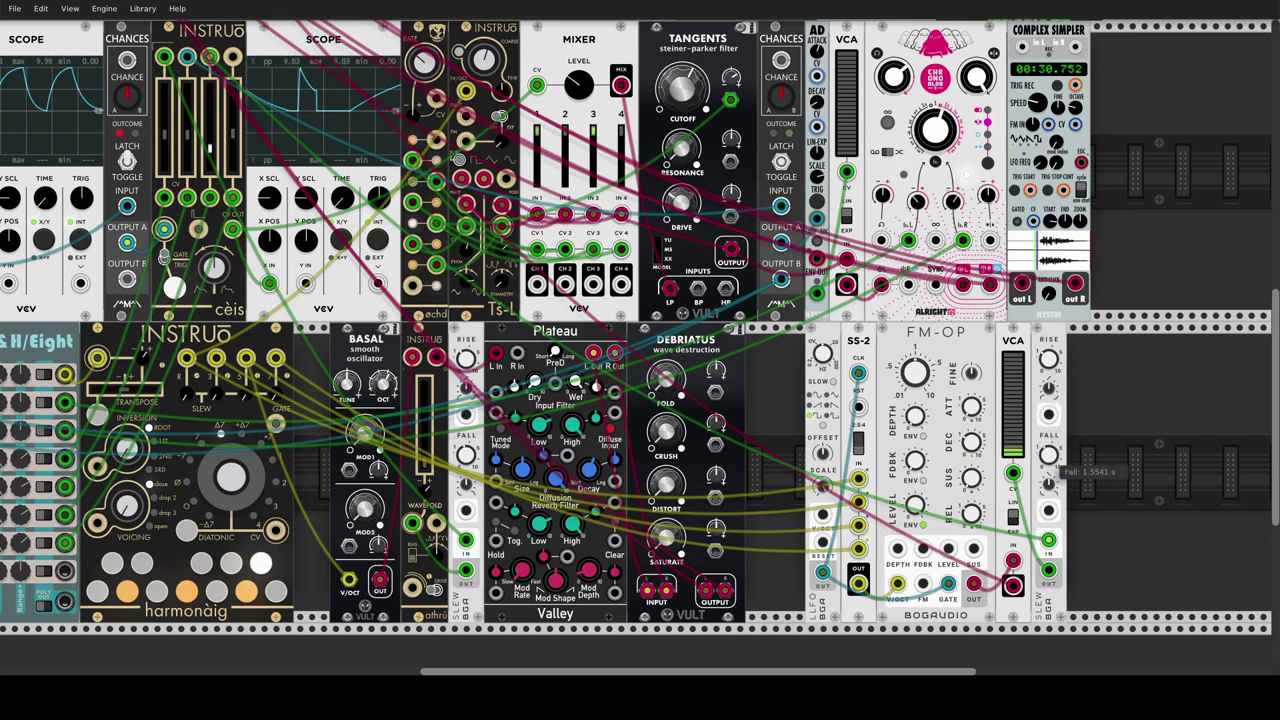
{"action": "mouse_move", "coordinate": [1048, 370]}
{"action": "left_click_drag", "start_coordinate": [1048, 370], "coordinate": [1048, 370]}
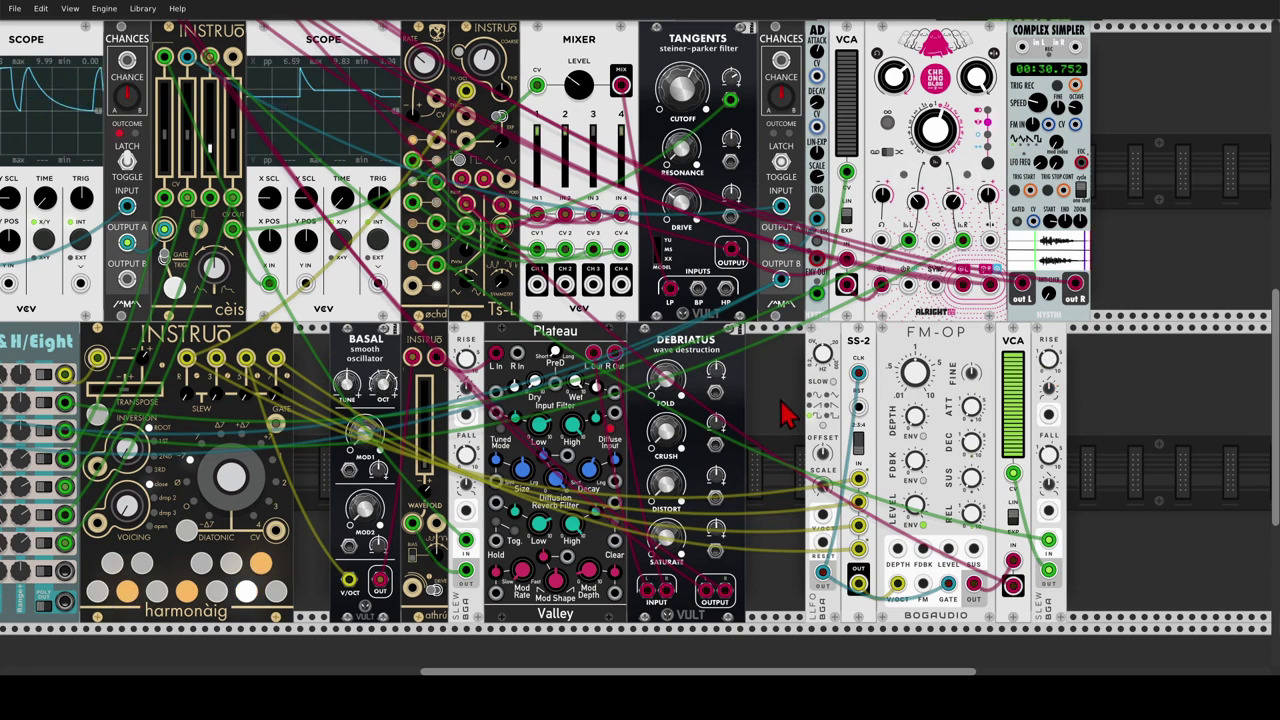
Patch the cèis's third upper output to the S&H/Eight's eighth-row trigger and adjust that row's negative and positive ranges.
{"action": "left_click_drag", "start_coordinate": [781, 401], "coordinate": [784, 397]}
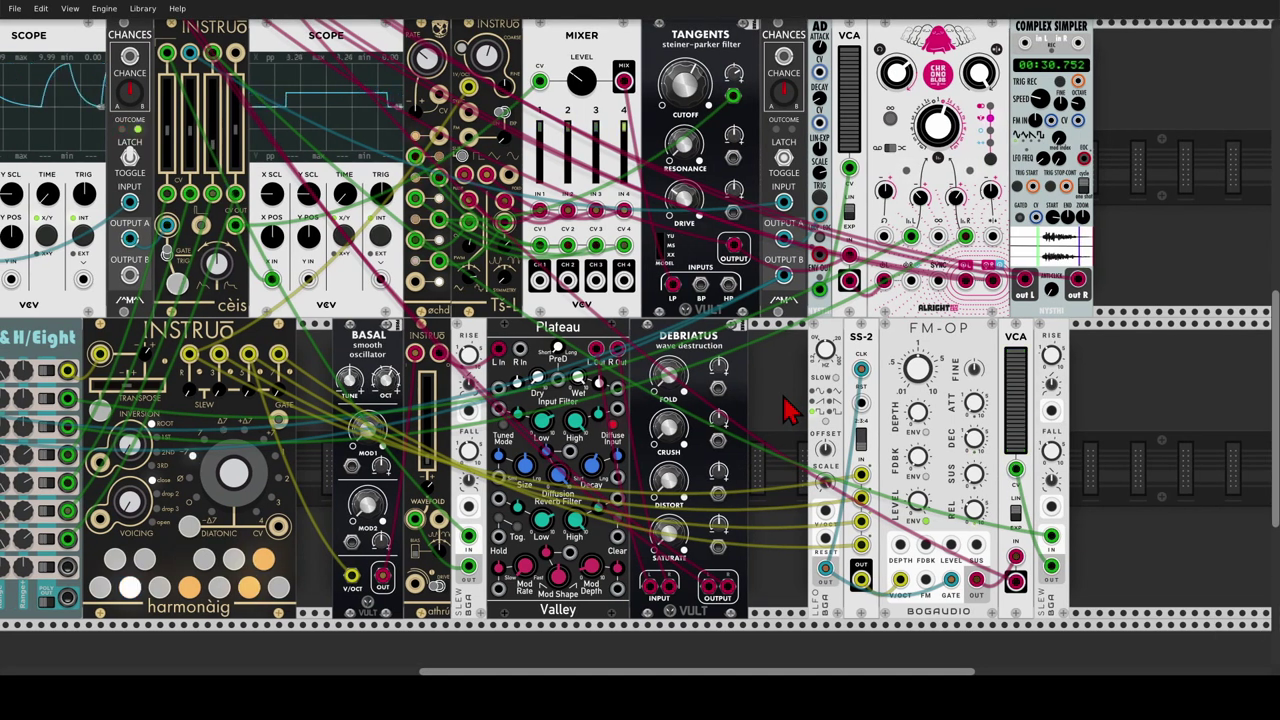
{"action": "scroll", "coordinate": [790, 410], "scroll_direction": "left", "scroll_amount": 5}
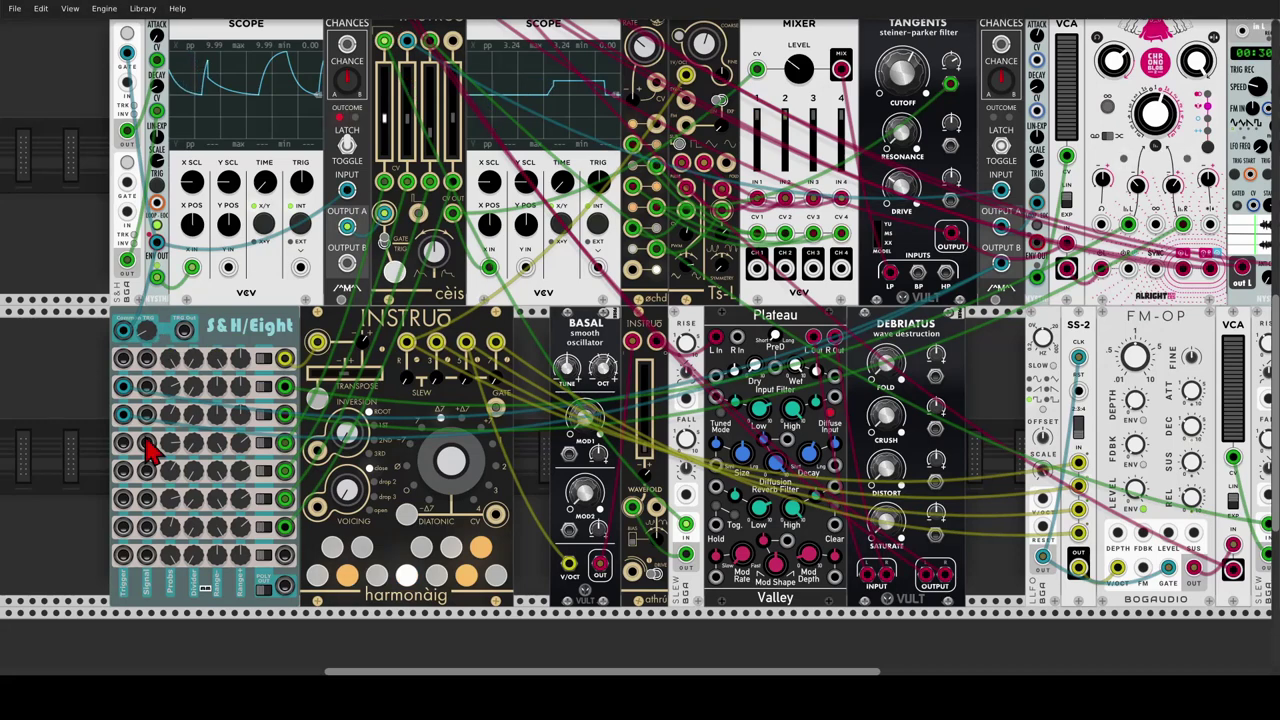
{"action": "left_click_drag", "start_coordinate": [123, 557], "coordinate": [433, 58]}
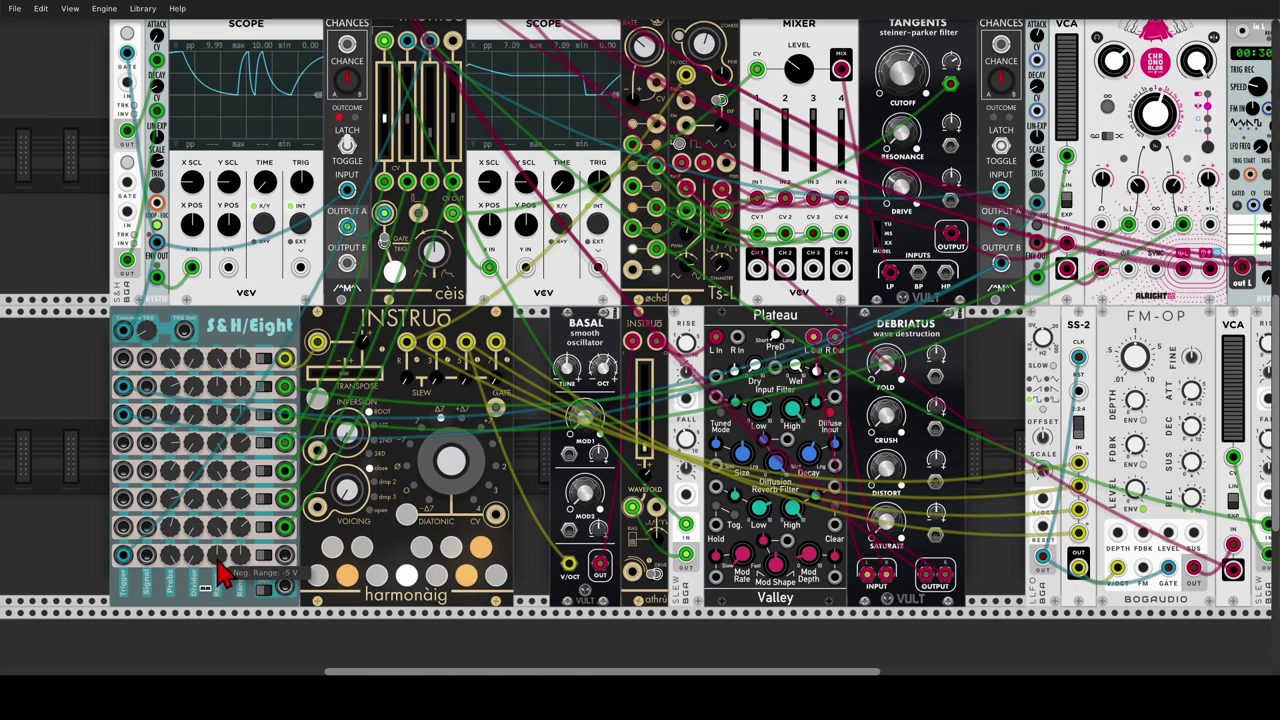
{"action": "left_click_drag", "start_coordinate": [215, 556], "coordinate": [241, 540]}
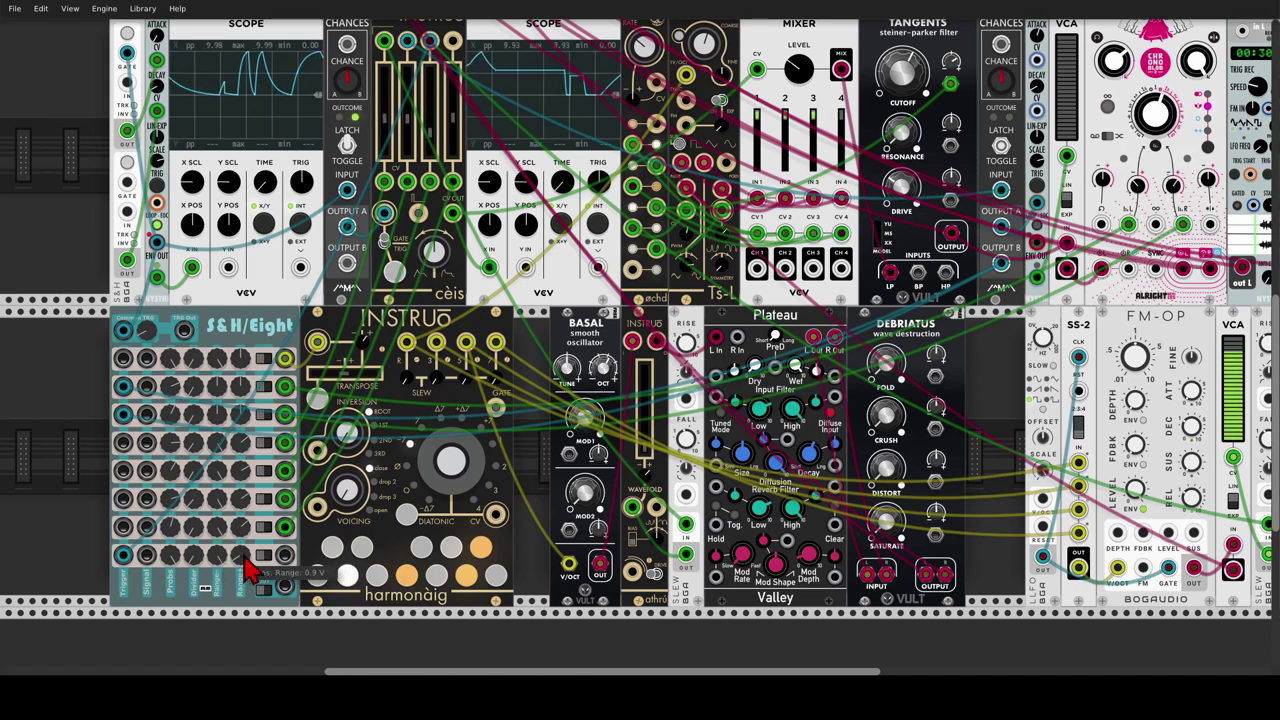
Patch the S&H/Eight's eighth-row output to the LLFO's V/OCT input and adjust the LLFO's frequency.
{"action": "left_click_drag", "start_coordinate": [285, 558], "coordinate": [1044, 500]}
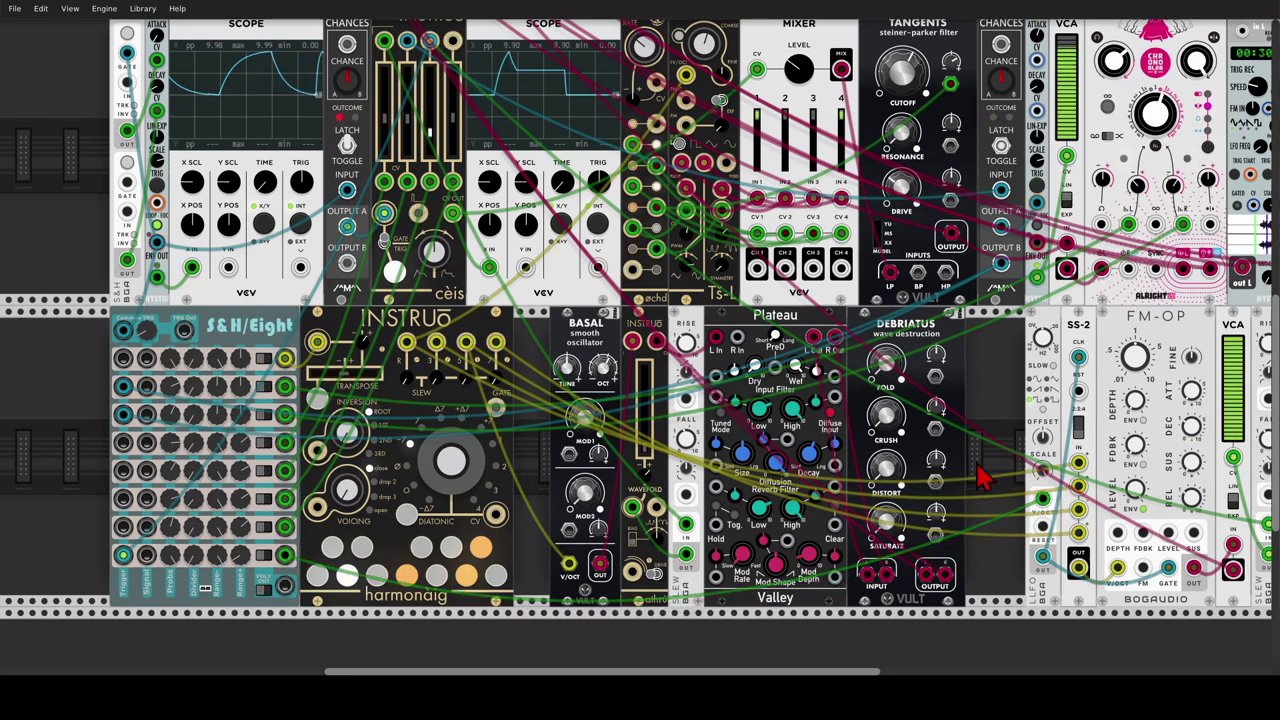
{"action": "left_click_drag", "start_coordinate": [980, 478], "coordinate": [918, 457]}
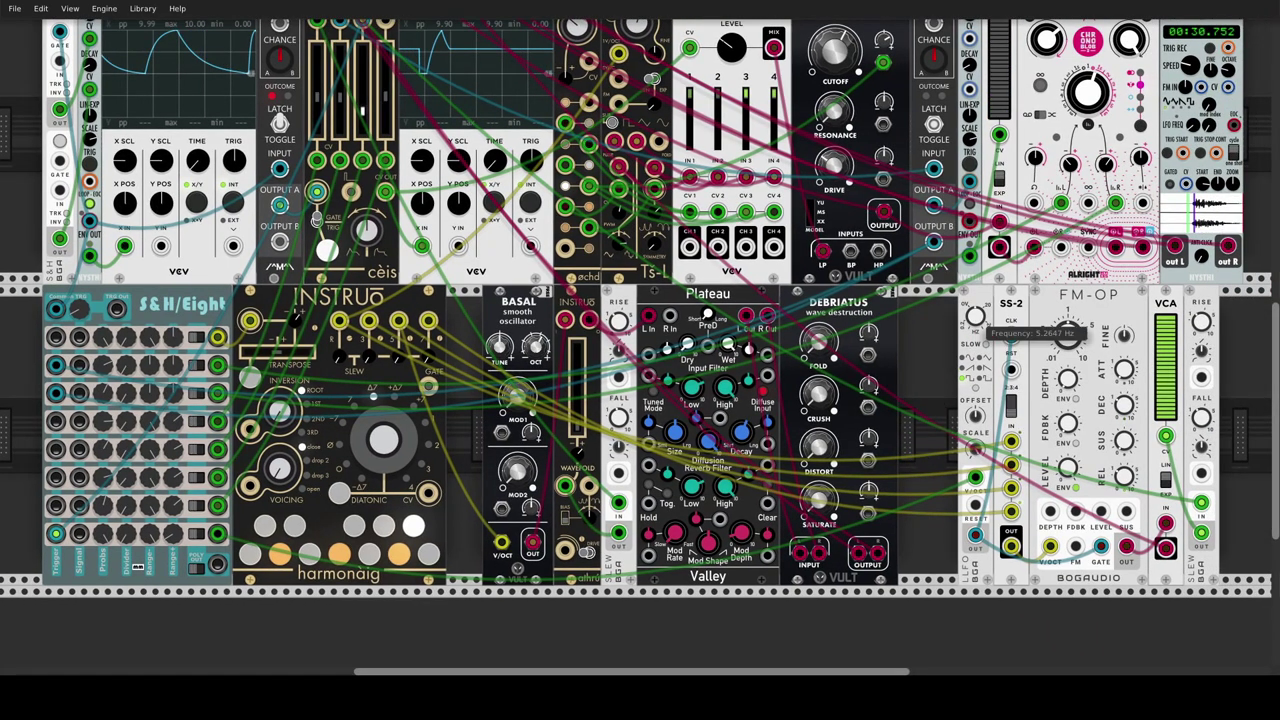
{"action": "scroll", "coordinate": [955, 365], "scroll_direction": "right", "scroll_amount": 3}
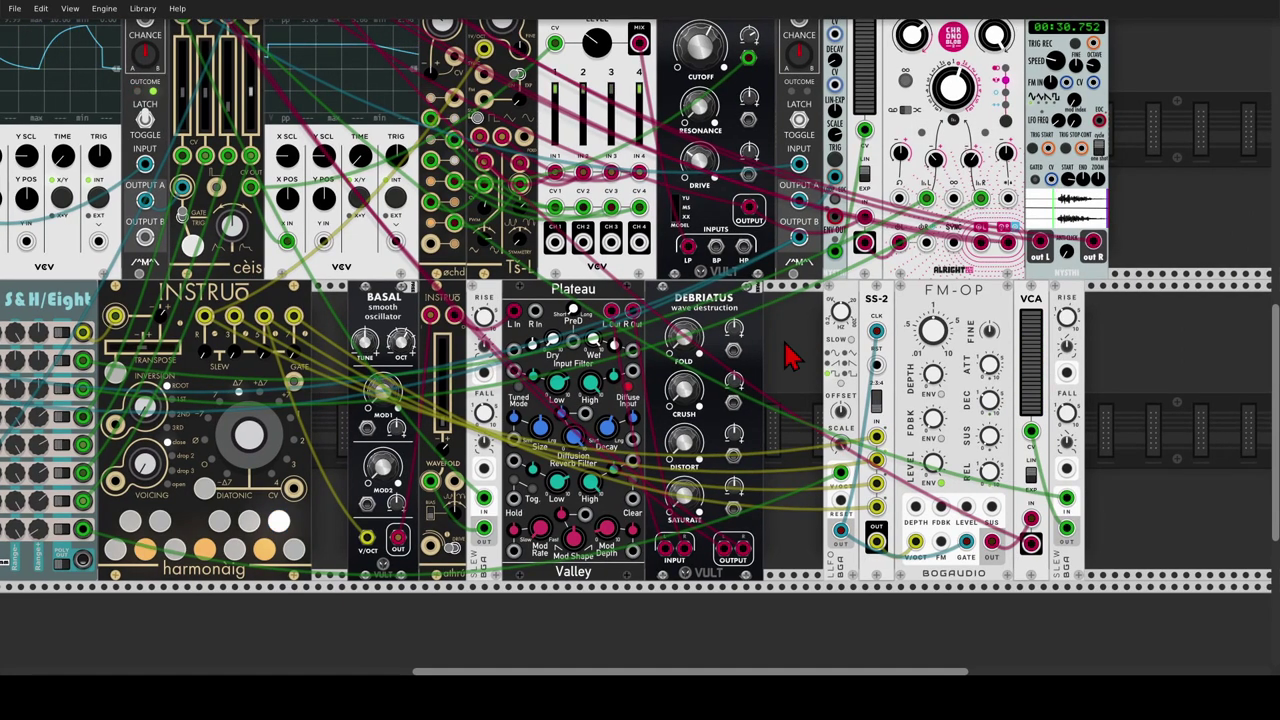
Adjust the gain of the MixMaster's FMOP track in its track settings.
{"action": "scroll", "coordinate": [788, 357], "scroll_direction": "up", "scroll_amount": 5}
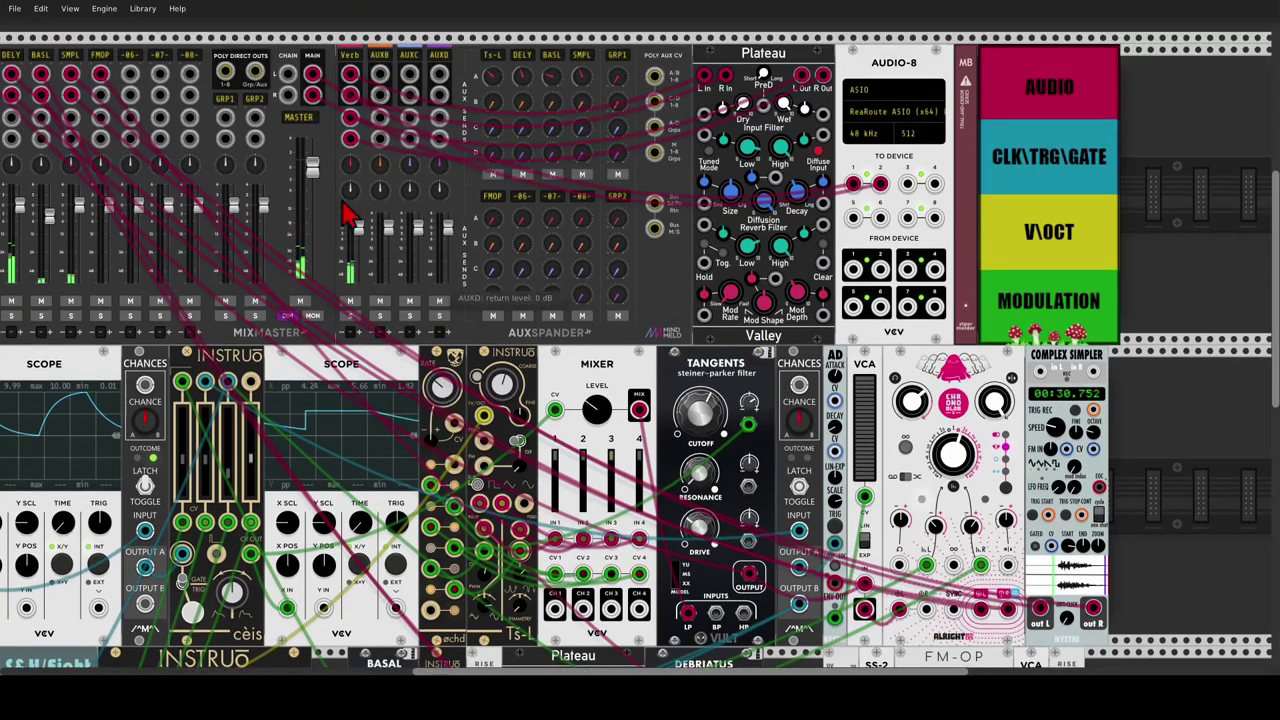
{"action": "right_click", "coordinate": [96, 56]}
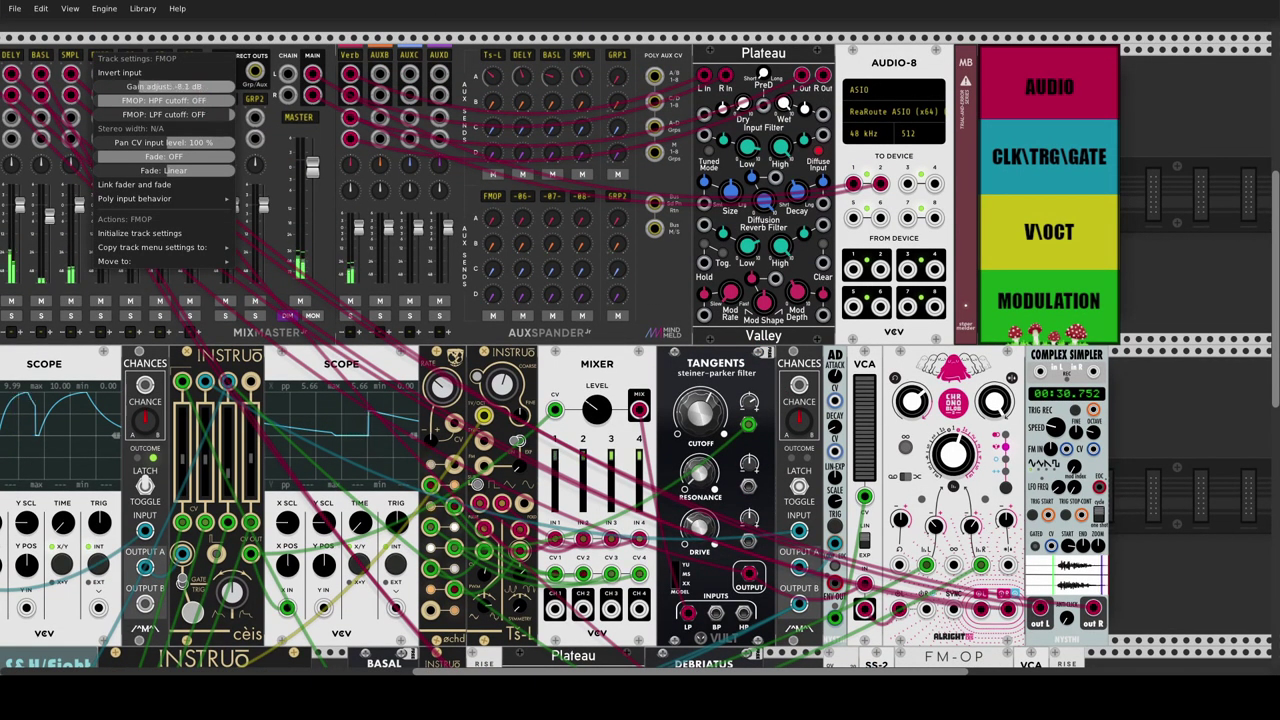
{"action": "left_click_drag", "start_coordinate": [199, 87], "coordinate": [120, 87]}
{"action": "left_click", "coordinate": [220, 45]}
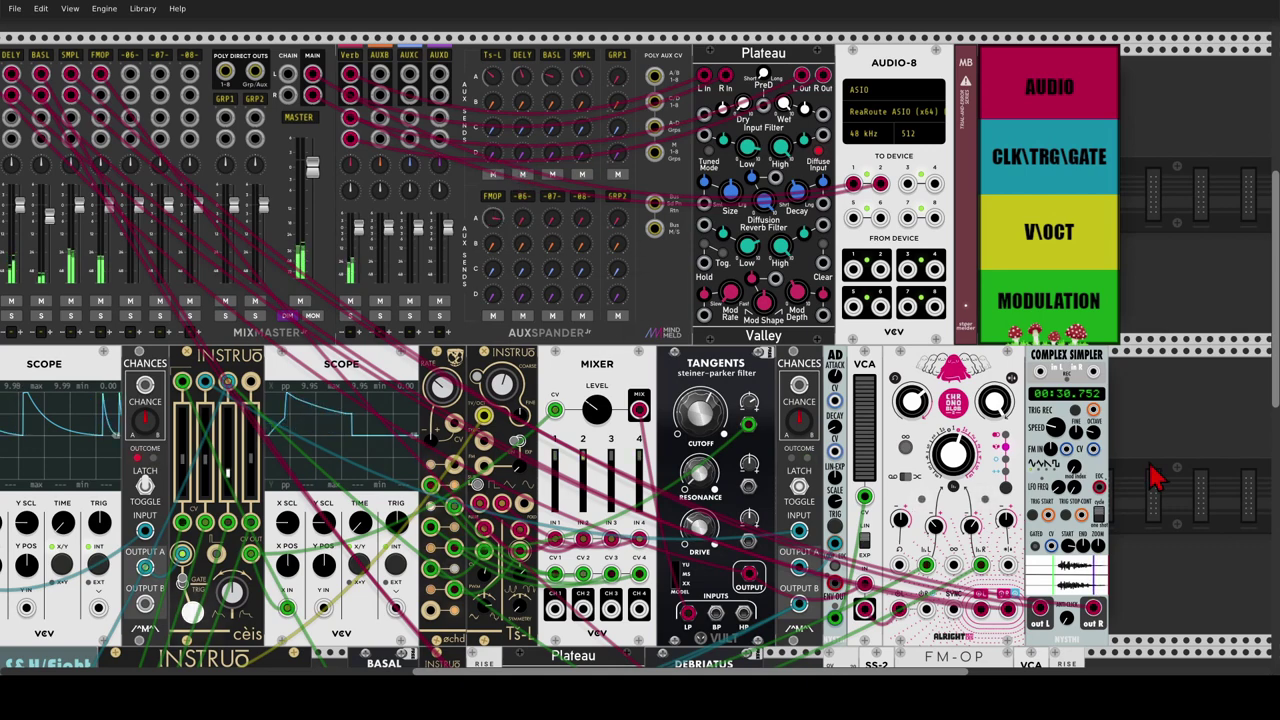
Patch an øchd output to the pan CV input of the MixMaster's FMOP track.
{"action": "scroll", "coordinate": [1150, 480], "scroll_direction": "down", "scroll_amount": 5}
{"action": "scroll", "coordinate": [1150, 485], "scroll_direction": "down", "scroll_amount": 3}
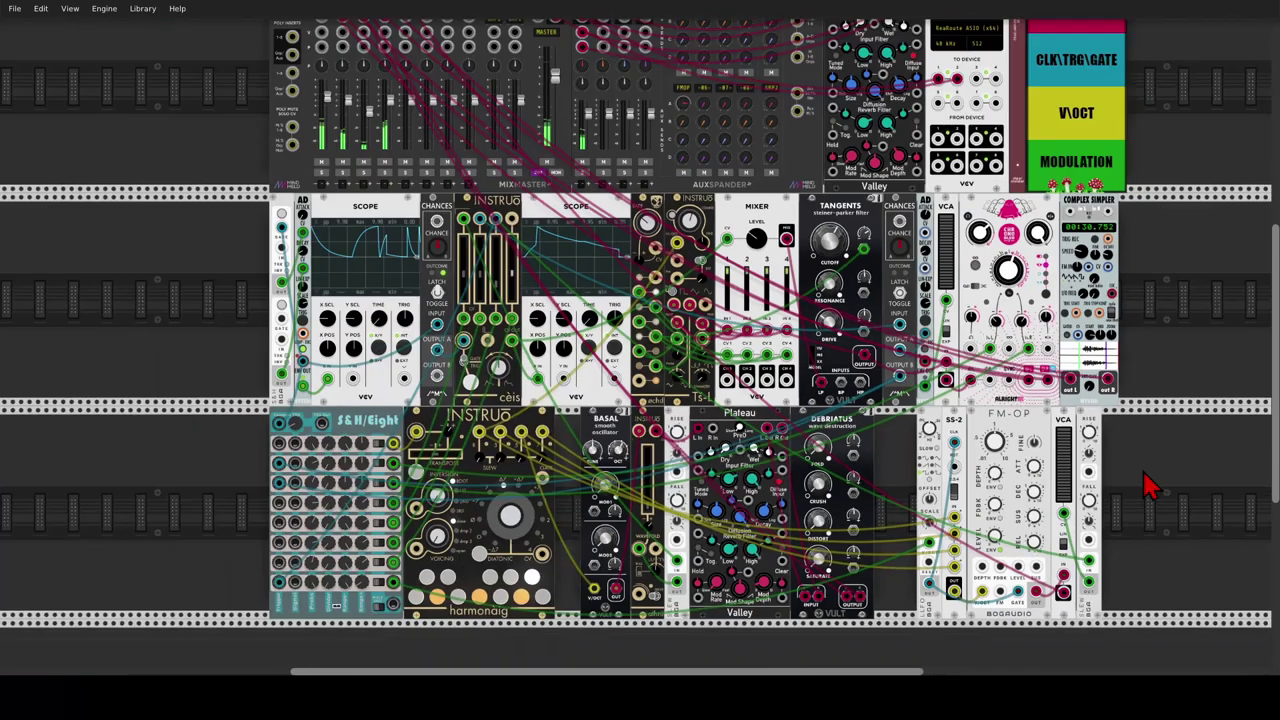
{"action": "scroll", "coordinate": [1103, 471], "scroll_direction": "up", "scroll_amount": 2}
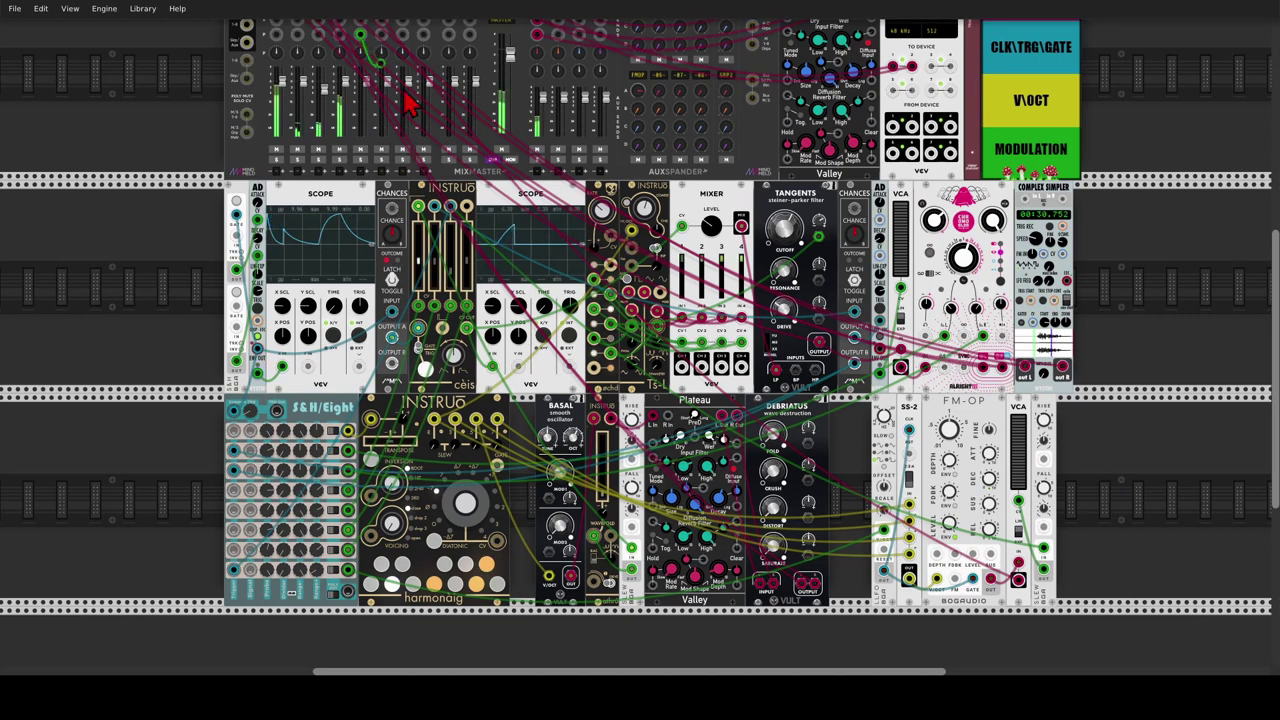
{"action": "left_click_drag", "start_coordinate": [363, 44], "coordinate": [610, 326]}
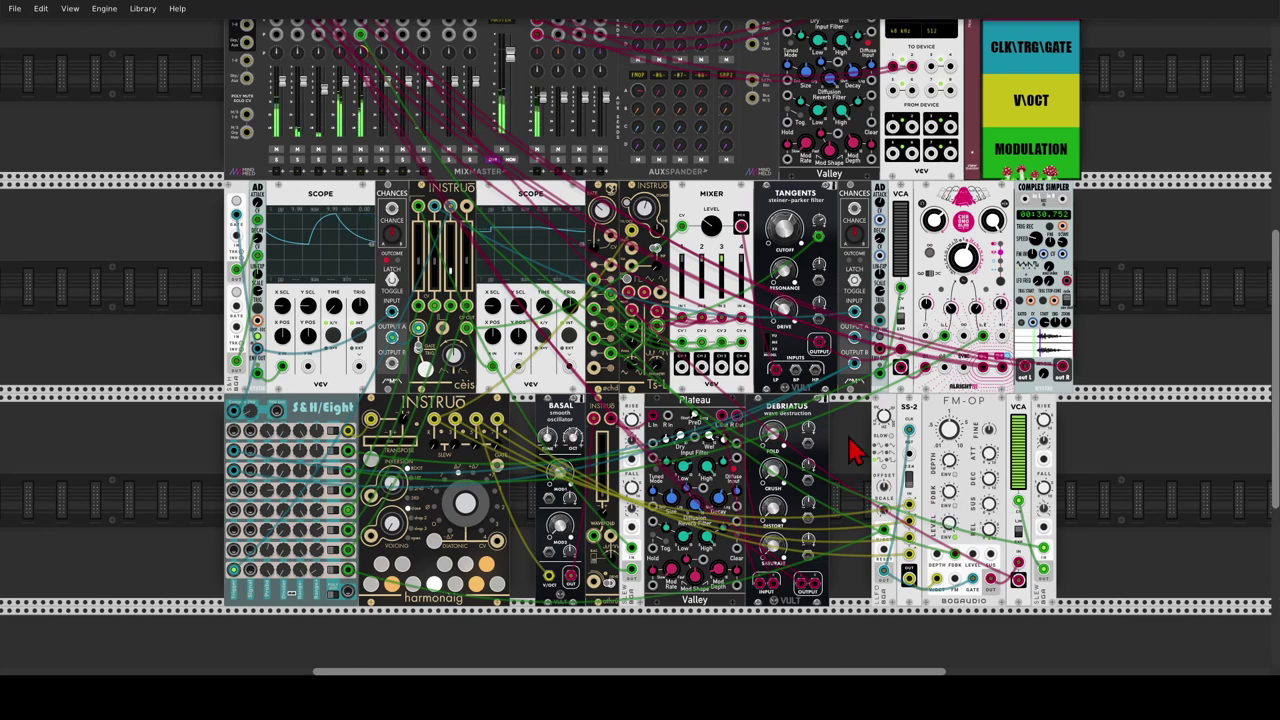
{"action": "left_click_drag", "start_coordinate": [848, 437], "coordinate": [818, 488]}
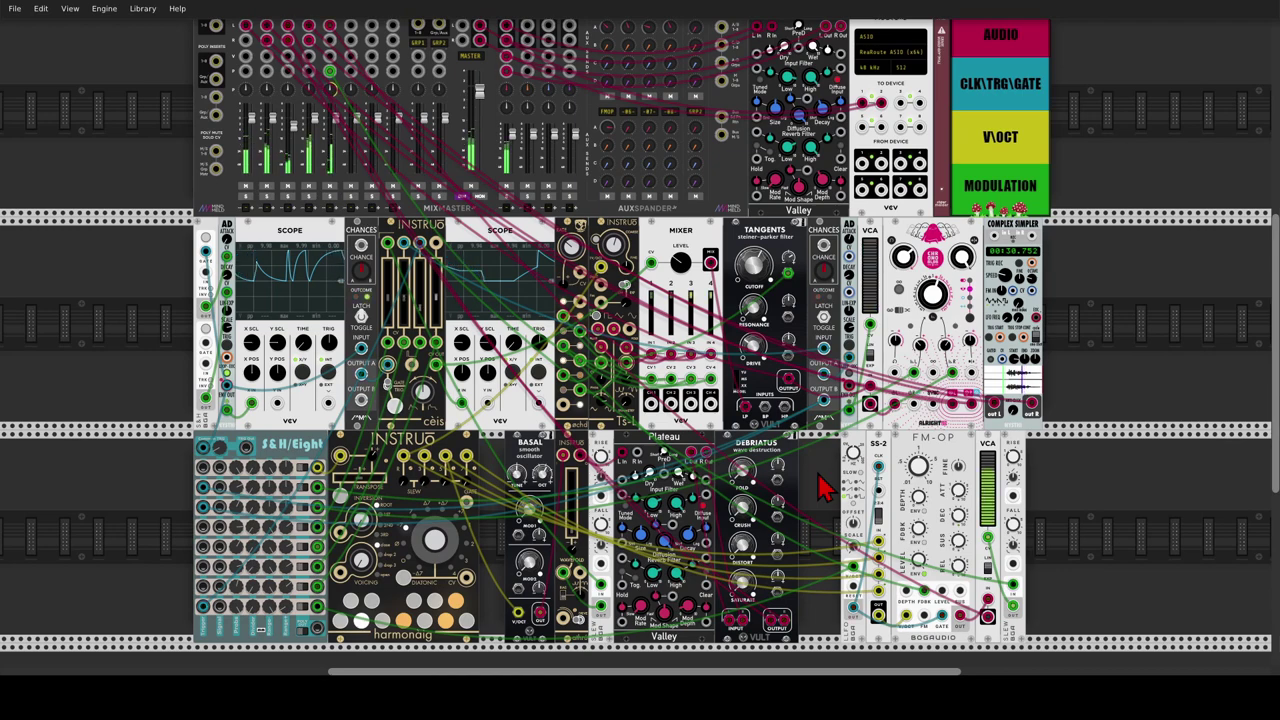
Add a Bogaudio Noise module in the empty row directly below the S&H/Eight.
{"action": "scroll", "coordinate": [817, 473], "scroll_direction": "down", "scroll_amount": 4}
{"action": "scroll", "coordinate": [480, 474], "scroll_direction": "down", "scroll_amount": 2}
{"action": "scroll", "coordinate": [480, 474], "scroll_direction": "left", "scroll_amount": 2}
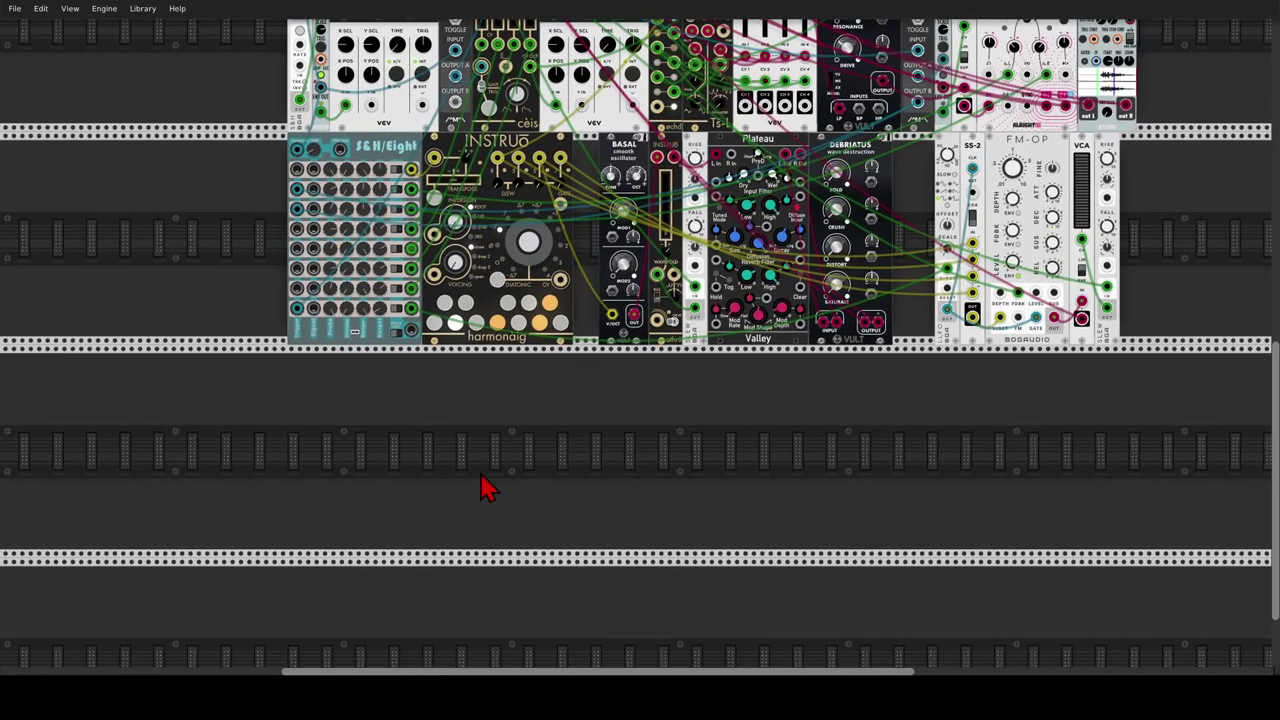
{"action": "scroll", "coordinate": [386, 474], "scroll_direction": "up", "scroll_amount": 3}
{"action": "right_click", "coordinate": [392, 488]}
{"action": "type", "text": "noise"}
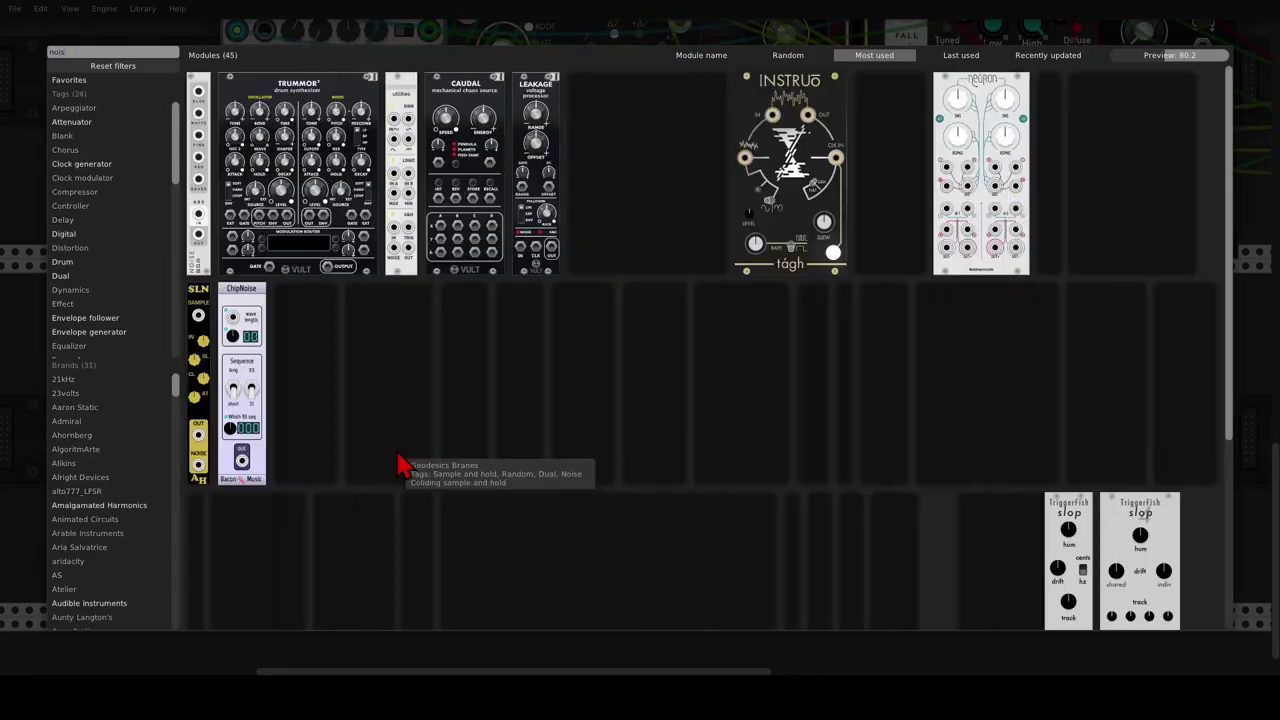
{"action": "left_click", "coordinate": [206, 122]}
{"action": "left_click_drag", "start_coordinate": [237, 150], "coordinate": [243, 294]}
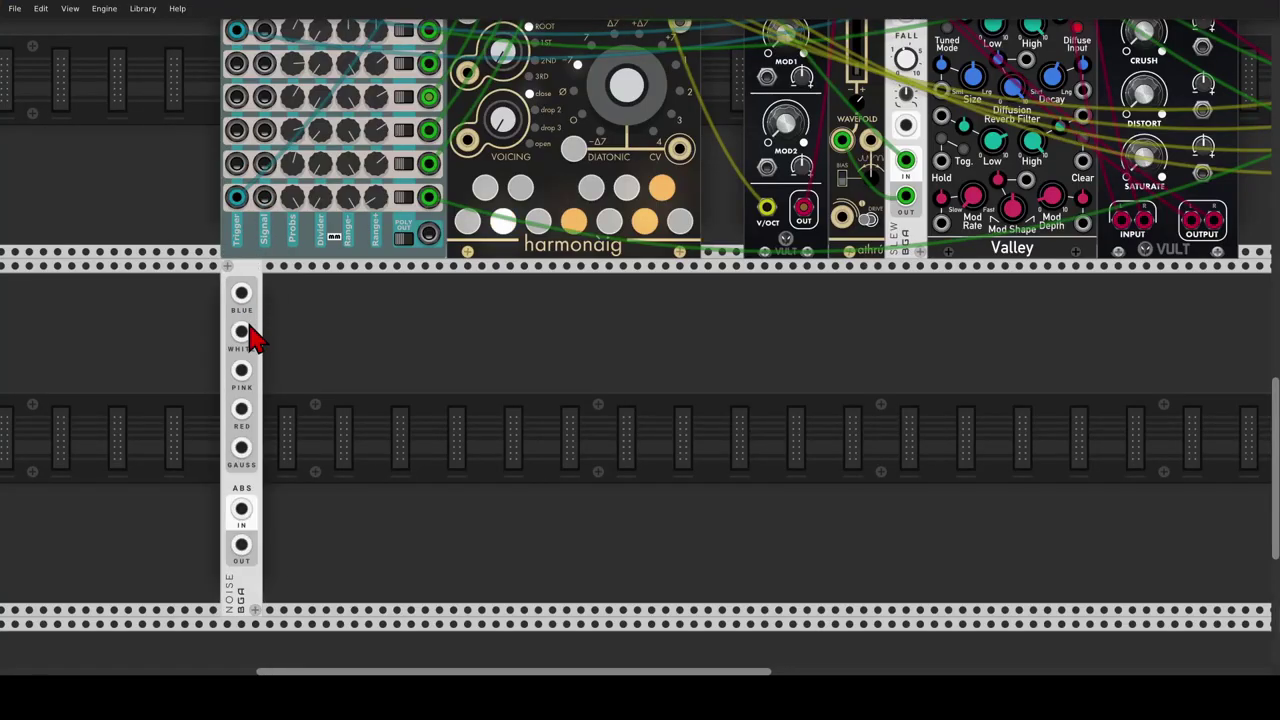
Add a VCV VCA in the Noise module's row, leaving room for a filter between them.
{"action": "right_click", "coordinate": [358, 384]}
{"action": "scroll", "coordinate": [357, 390], "scroll_direction": "down", "scroll_amount": 10}
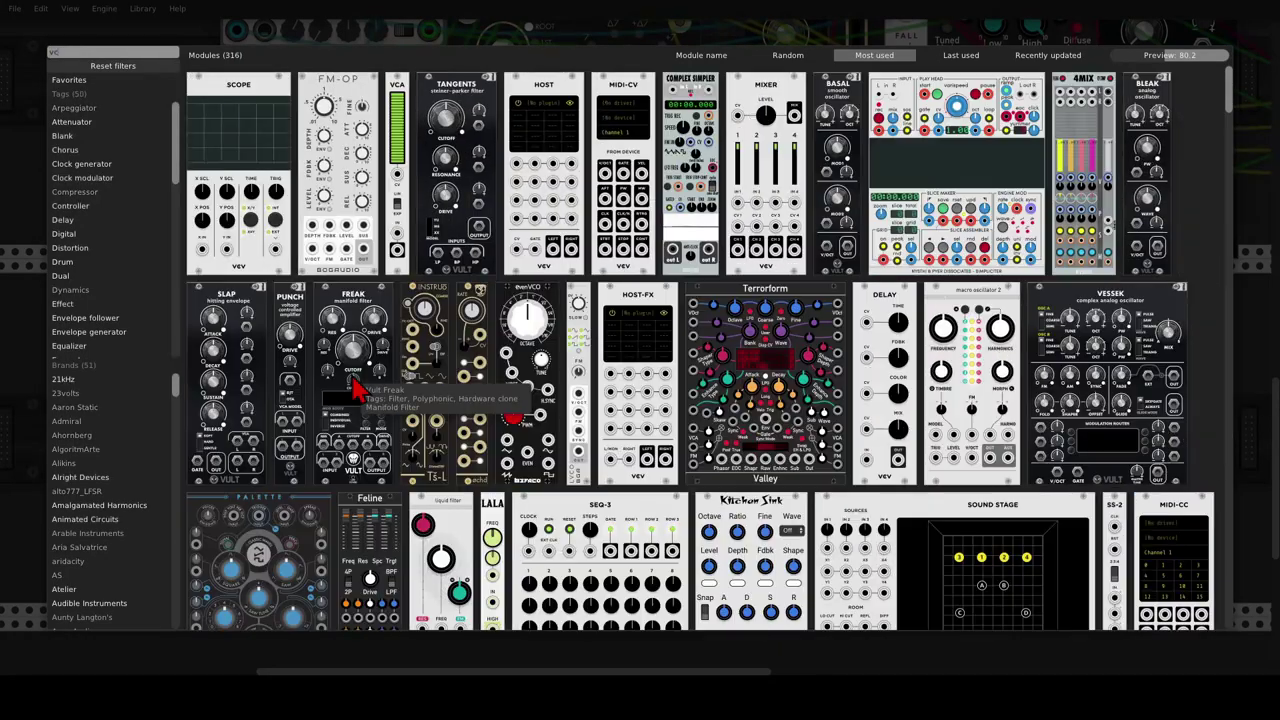
{"action": "left_click", "coordinate": [219, 128]}
{"action": "left_click_drag", "start_coordinate": [214, 98], "coordinate": [480, 354]}
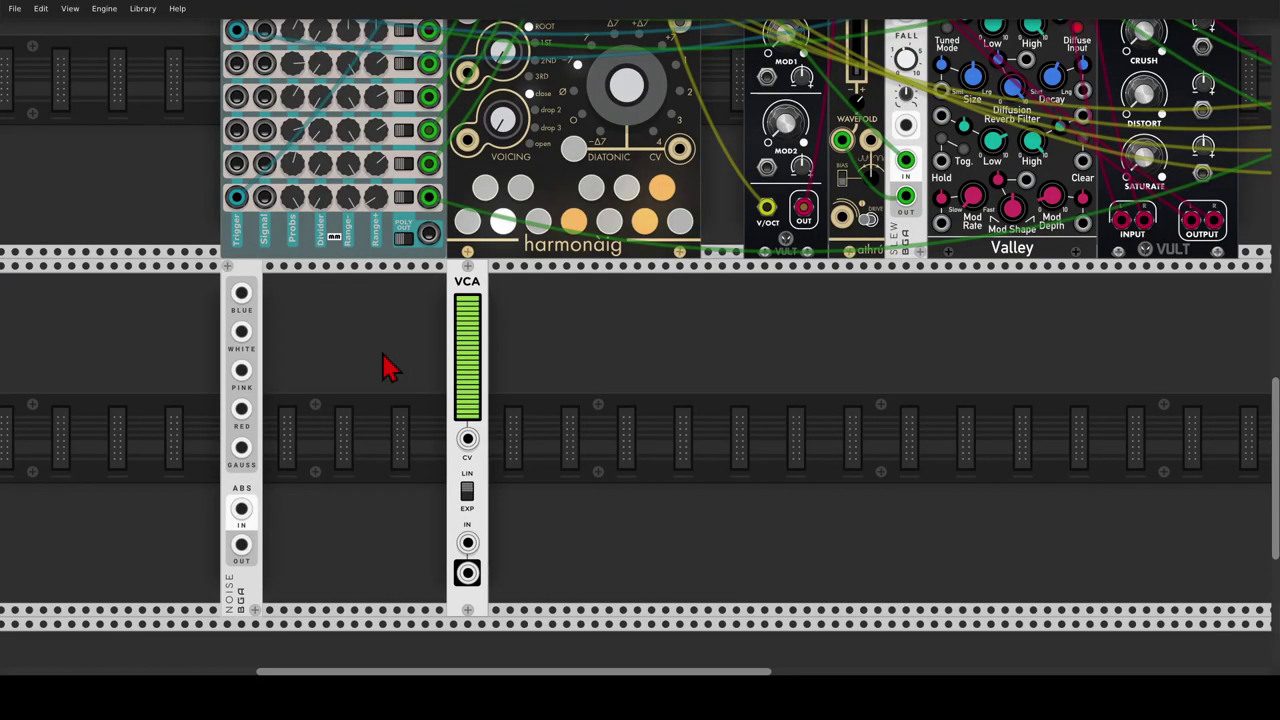
Add a Vult Tangents filter between the Noise and the VCA, and patch the WHITE output to its BP input.
{"action": "right_click", "coordinate": [383, 354]}
{"action": "type", "text": "tange"}
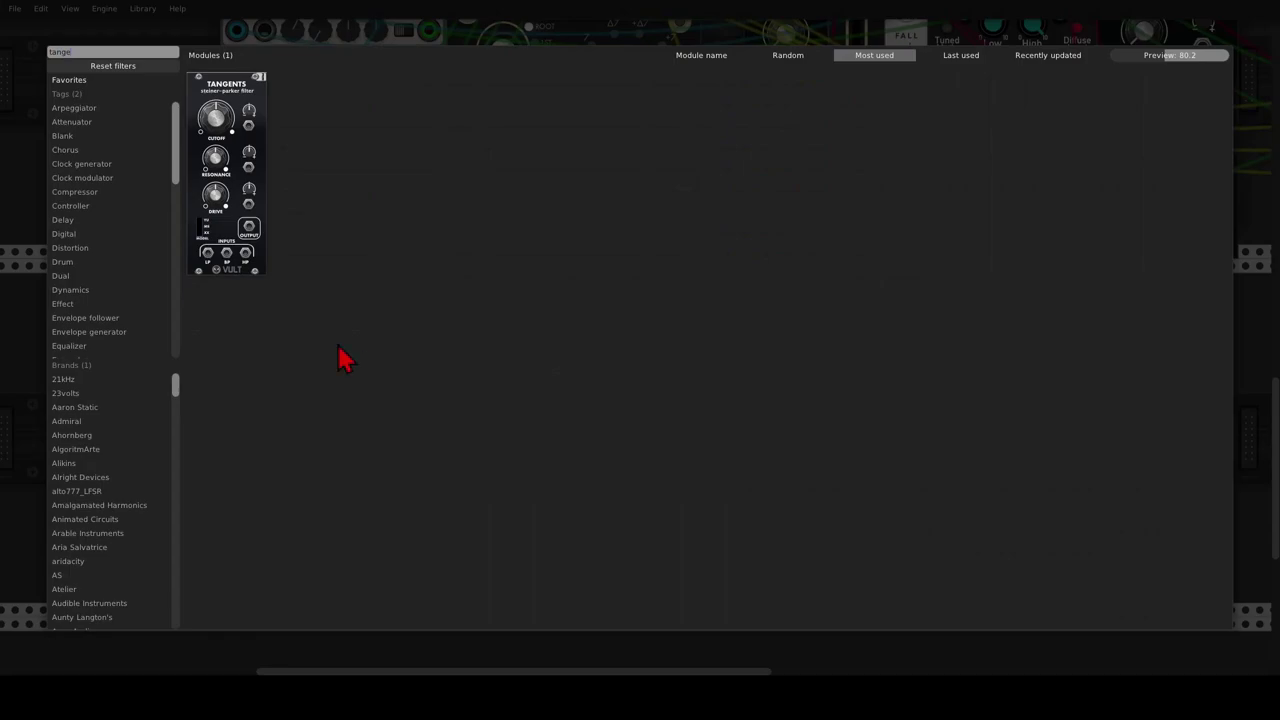
{"action": "left_click", "coordinate": [227, 94]}
{"action": "left_click_drag", "start_coordinate": [210, 98], "coordinate": [317, 348]}
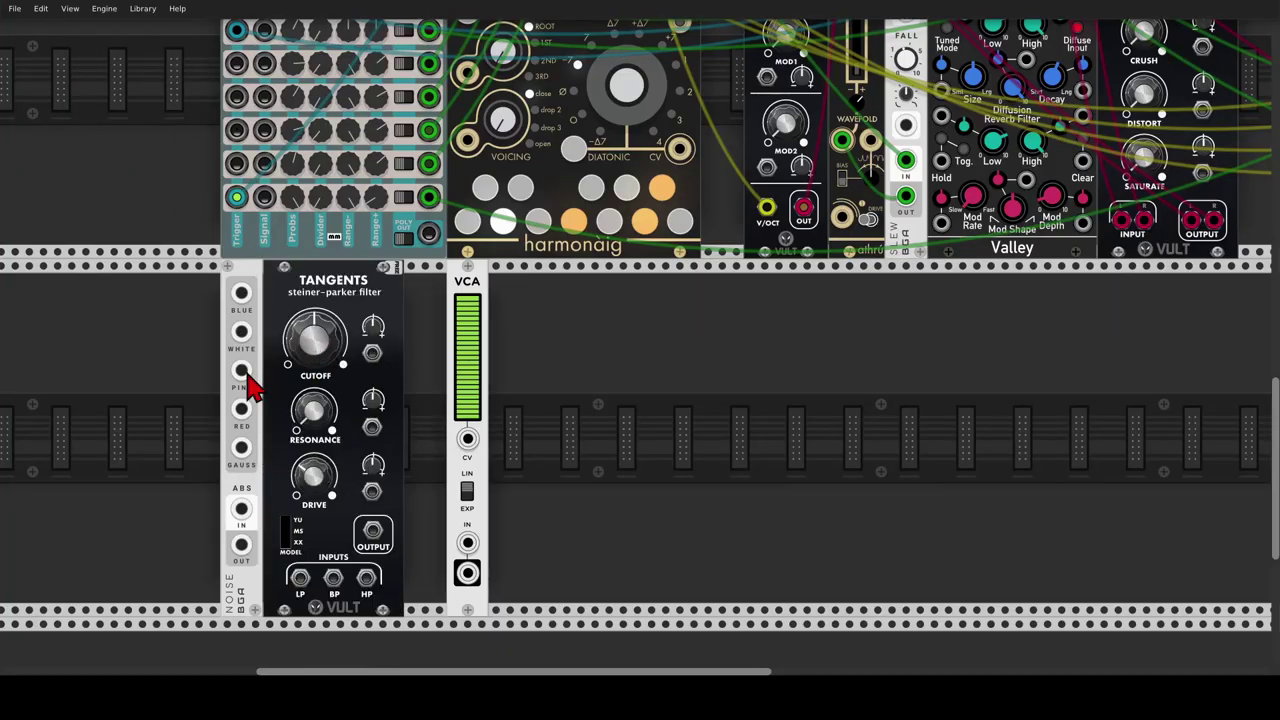
{"action": "left_click_drag", "start_coordinate": [241, 332], "coordinate": [334, 580]}
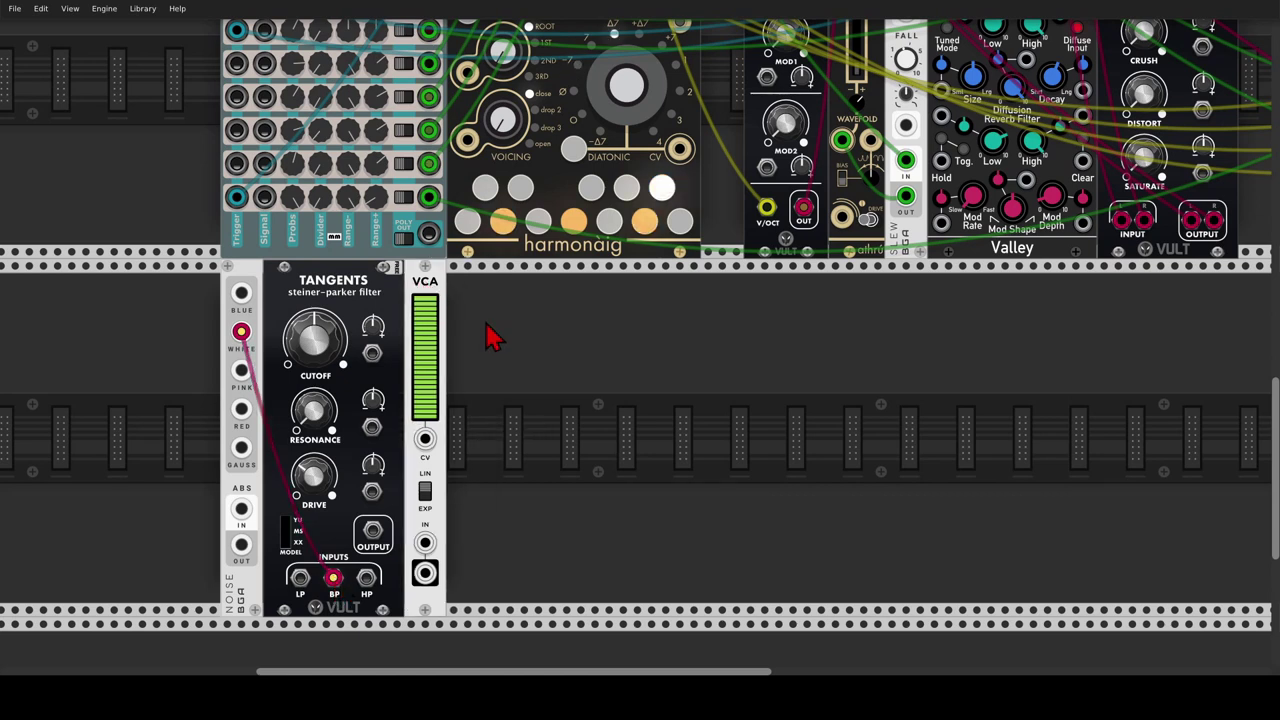
Add an AD envelope beside the VCA, patching its ENV OUT to the VCA's CV and the Tangents' OUTPUT to the VCA's IN.
{"action": "right_click", "coordinate": [486, 323]}
{"action": "type", "text": "ad"}
{"action": "left_click", "coordinate": [203, 92]}
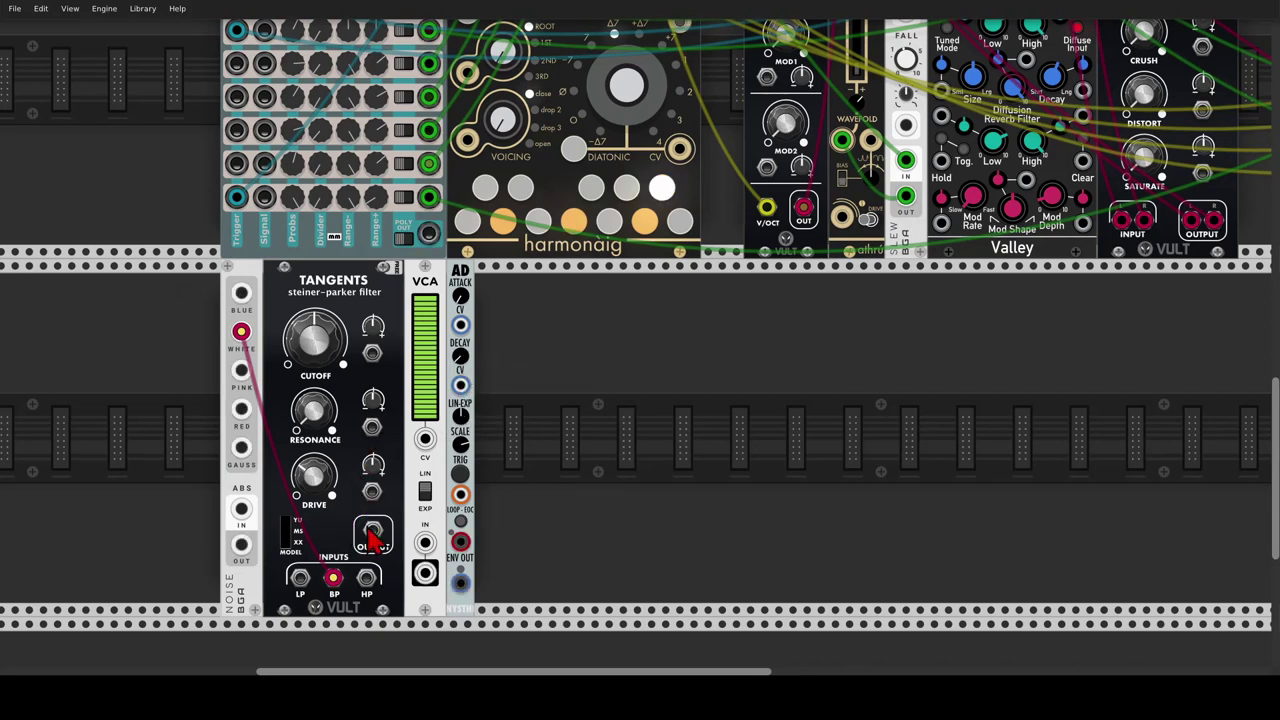
{"action": "left_click_drag", "start_coordinate": [372, 538], "coordinate": [425, 545]}
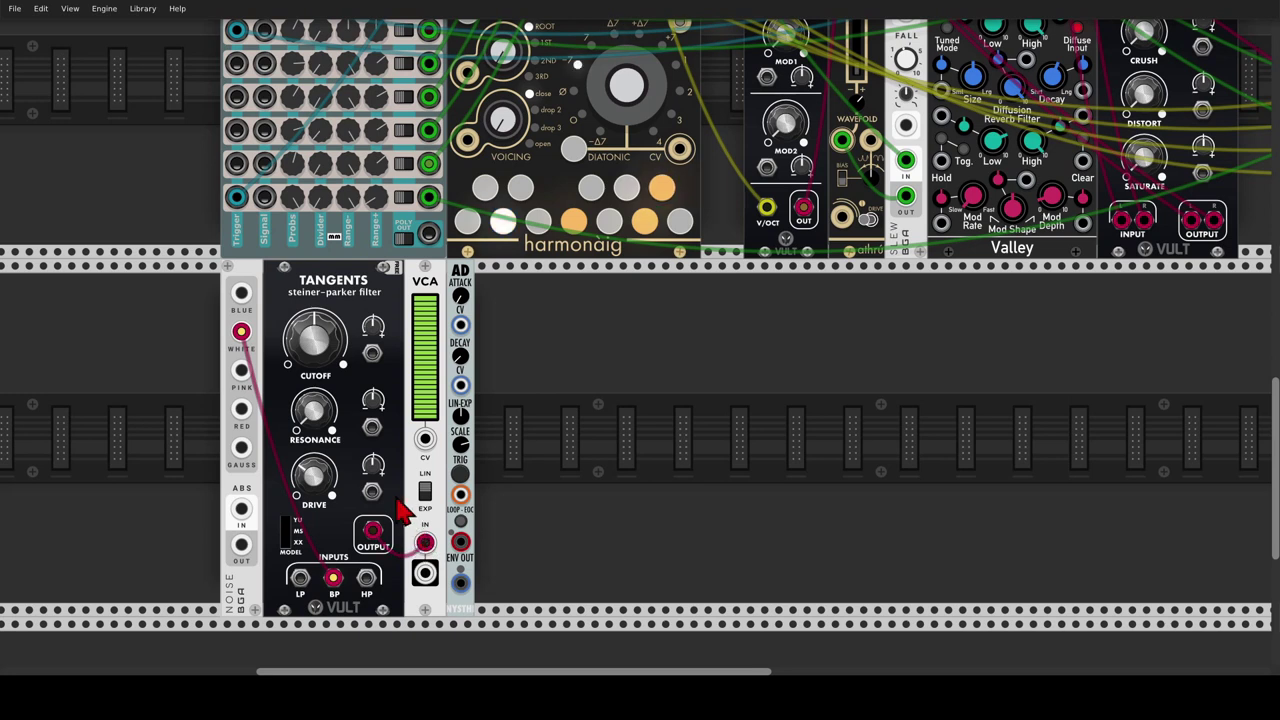
{"action": "left_click_drag", "start_coordinate": [463, 588], "coordinate": [425, 439]}
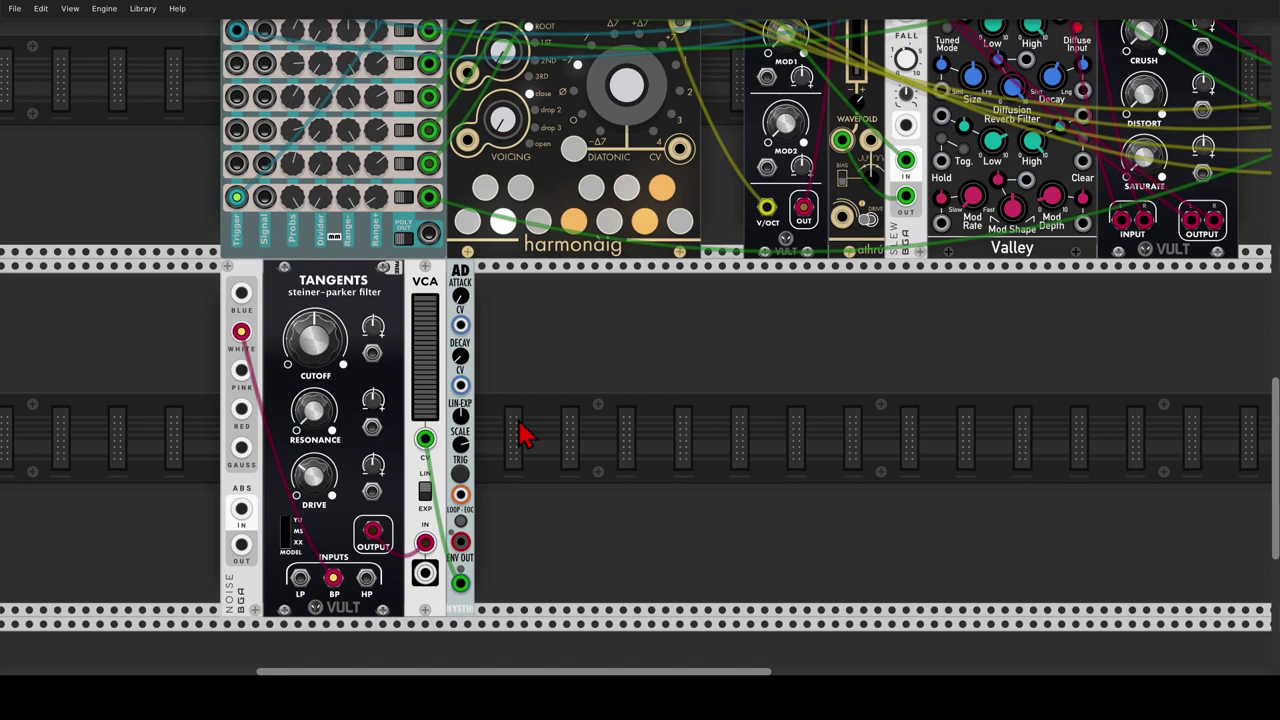
Add a VCV Delay beside the AD, adjust its time and set its feedback to about 75%.
{"action": "right_click", "coordinate": [520, 435]}
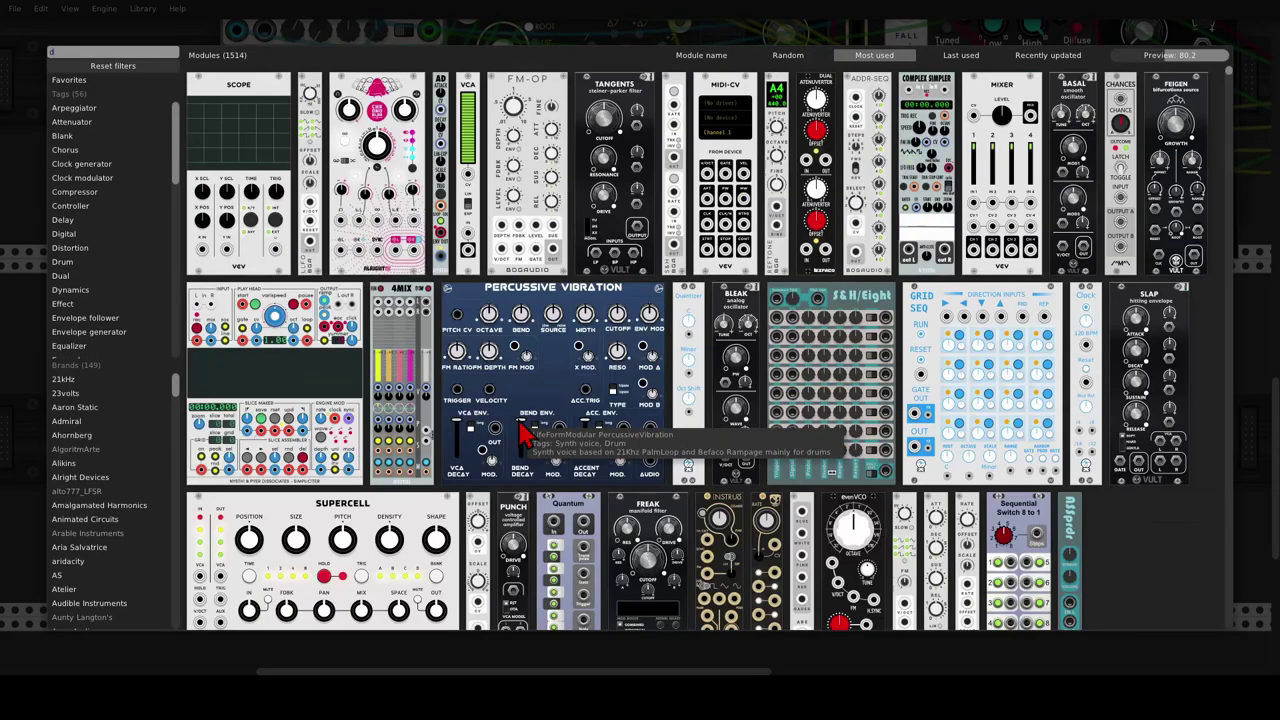
{"action": "type", "text": "delay"}
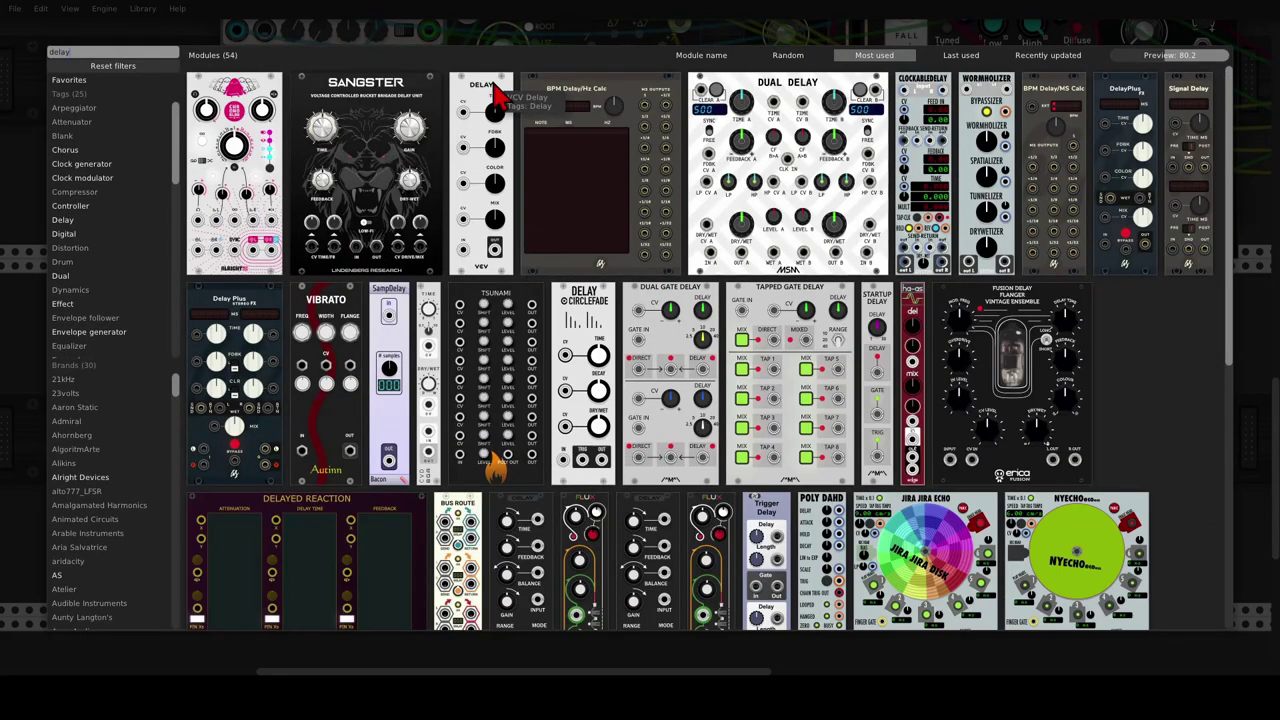
{"action": "left_click", "coordinate": [500, 155]}
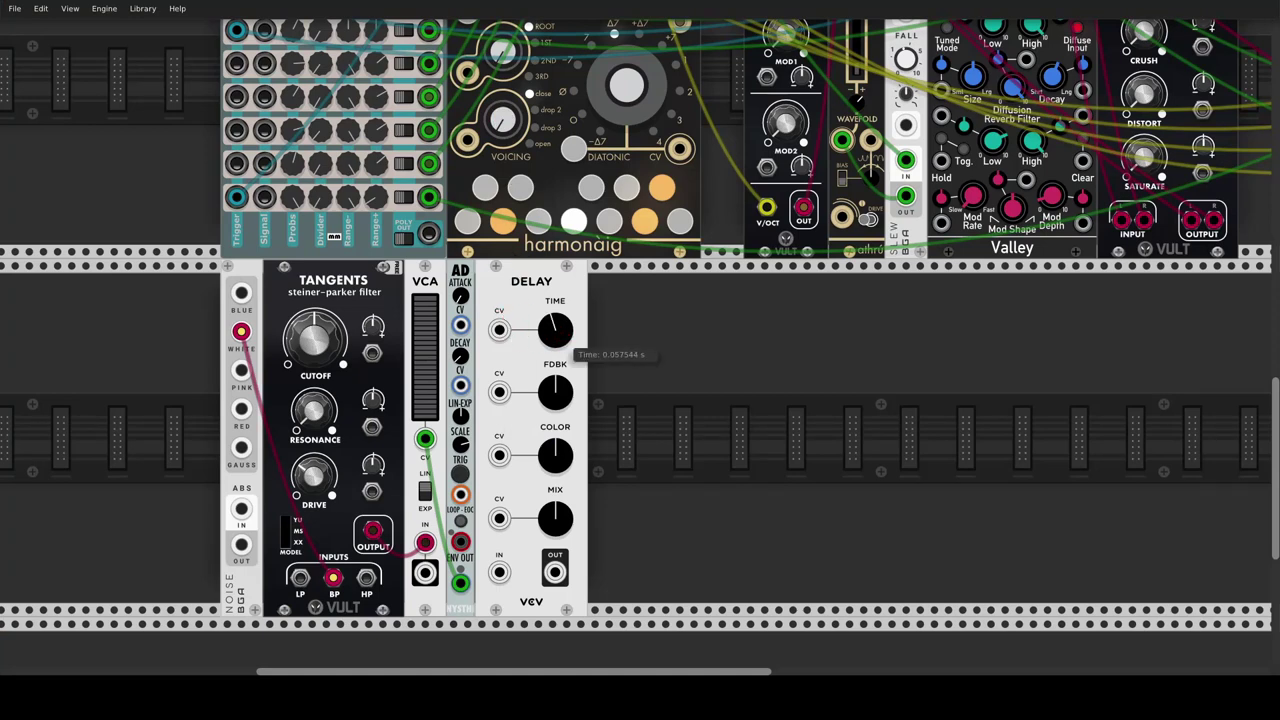
{"action": "left_click_drag", "start_coordinate": [555, 330], "coordinate": [555, 322]}
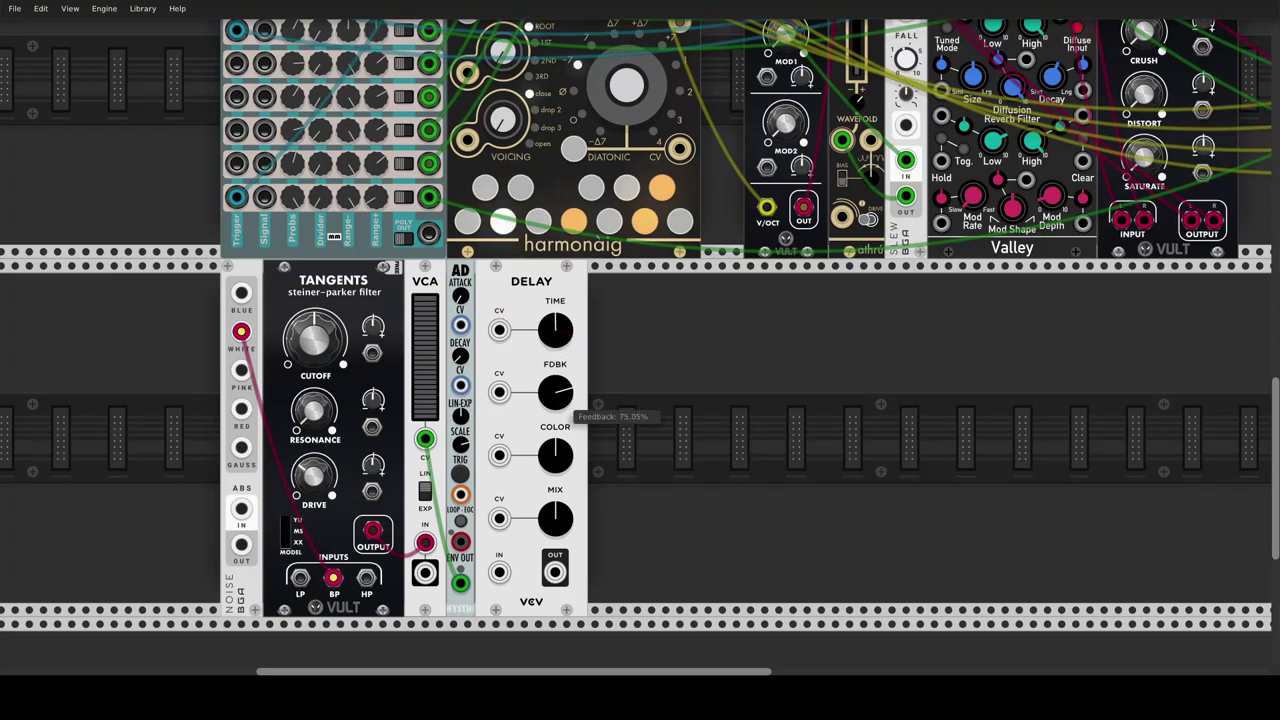
Patch the VCA's output to the Delay's IN and the Delay's OUT to the MixMaster's sixth track, naming that track FROG.
{"action": "left_click_drag", "start_coordinate": [425, 572], "coordinate": [551, 546]}
{"action": "scroll", "coordinate": [543, 543], "scroll_direction": "down", "scroll_amount": 3}
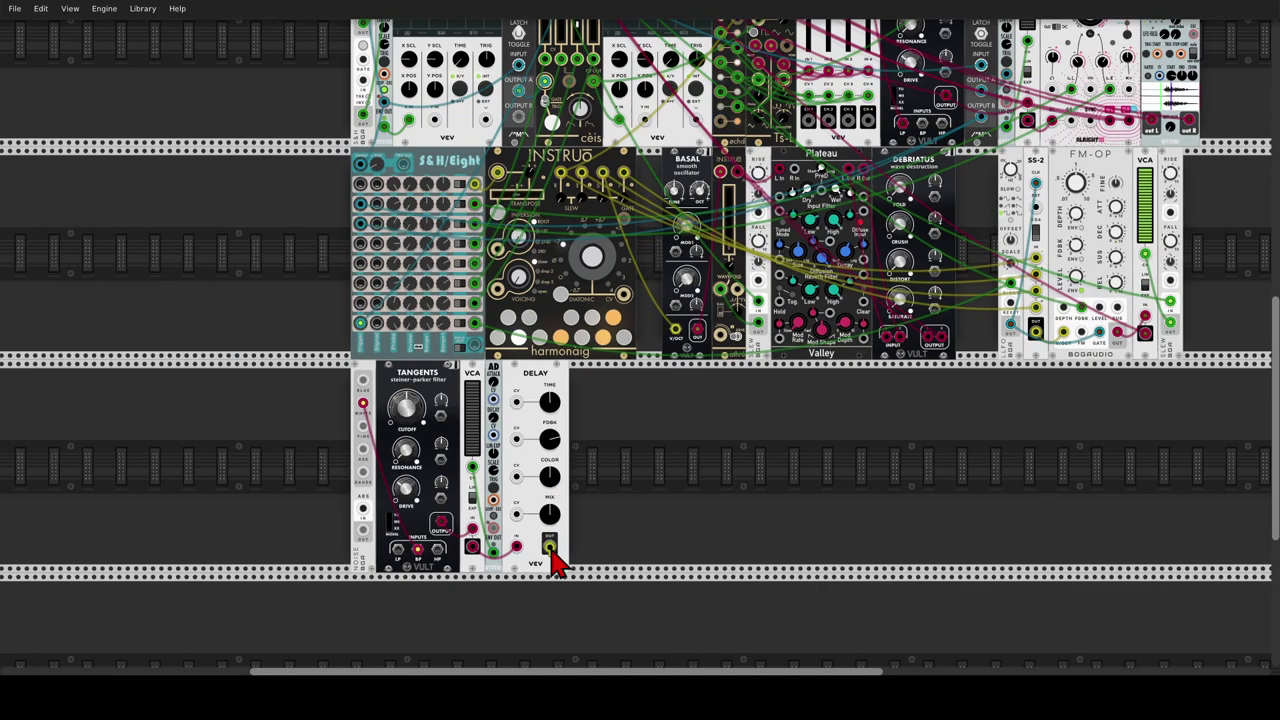
{"action": "scroll", "coordinate": [530, 400], "scroll_direction": "up", "scroll_amount": 8}
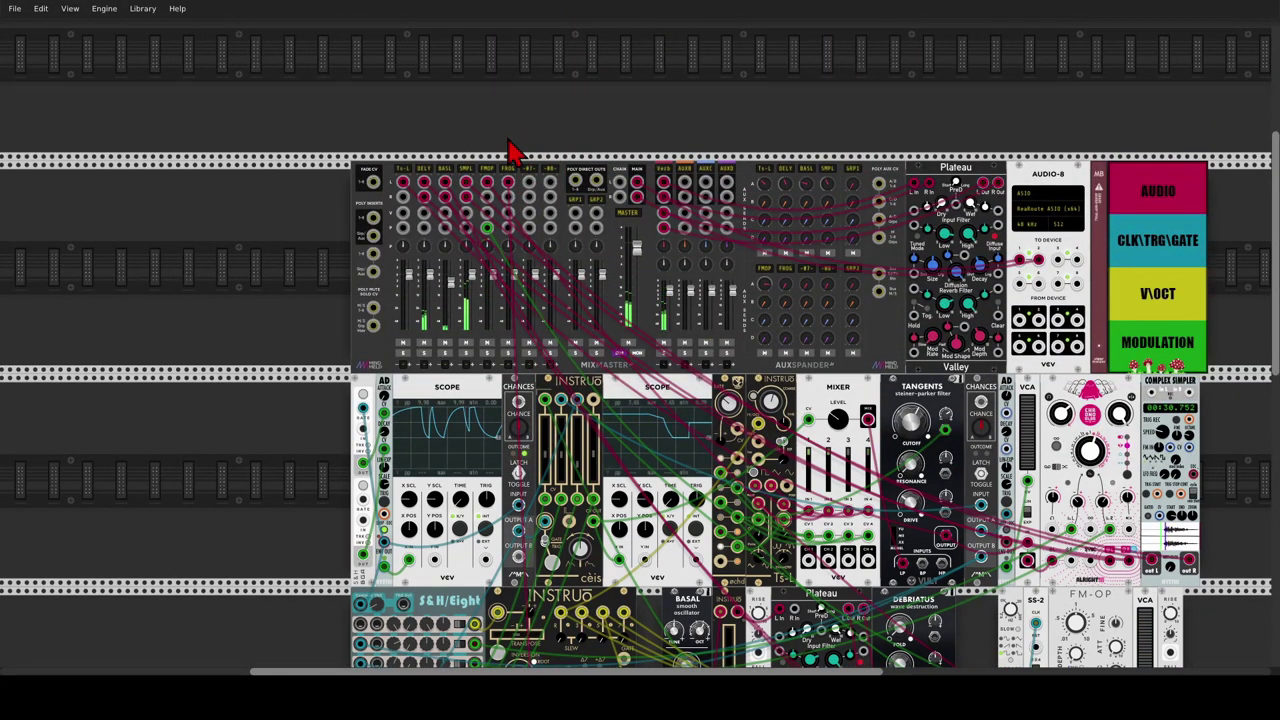
Tune the noise voice by adjusting the Tangents' cutoff and resonance and the Delay's time and feedback, firing the AD manually.
{"action": "scroll", "coordinate": [510, 150], "scroll_direction": "down", "scroll_amount": 10}
{"action": "scroll", "coordinate": [488, 430], "scroll_direction": "up", "scroll_amount": 4}
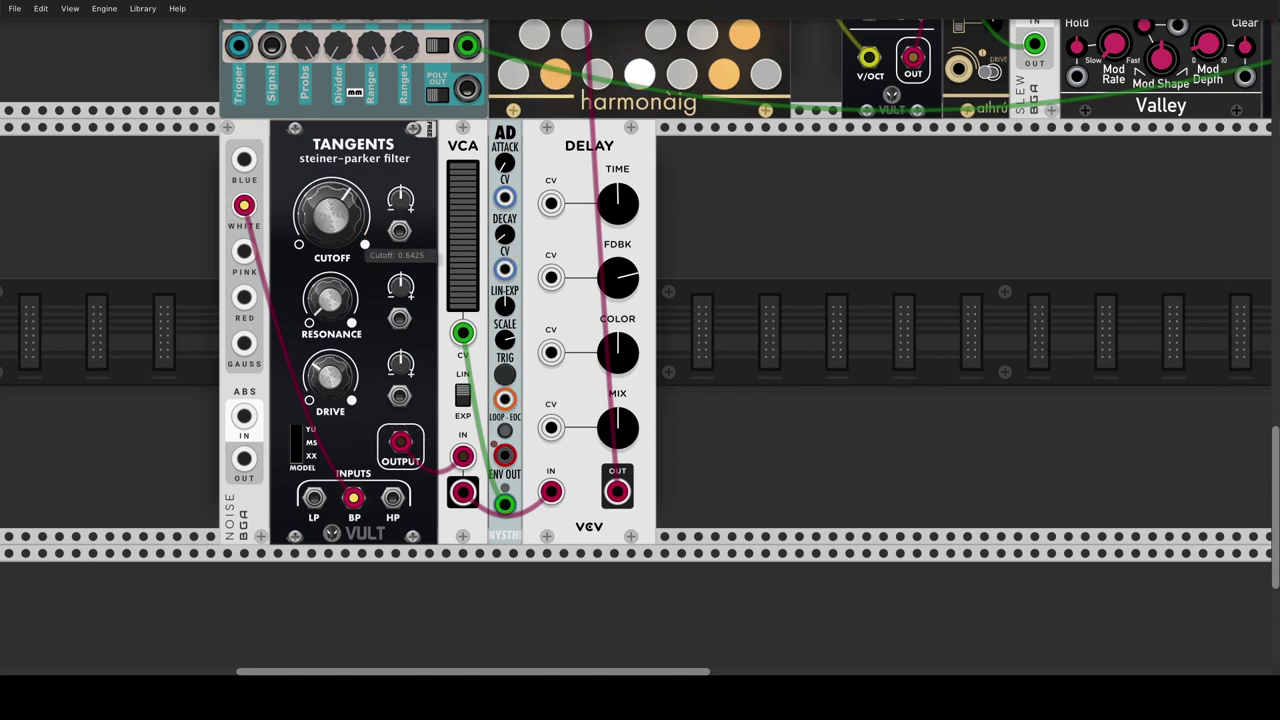
{"action": "scroll", "coordinate": [345, 330], "scroll_direction": "up", "scroll_amount": 1}
{"action": "left_click_drag", "start_coordinate": [342, 345], "coordinate": [342, 330]}
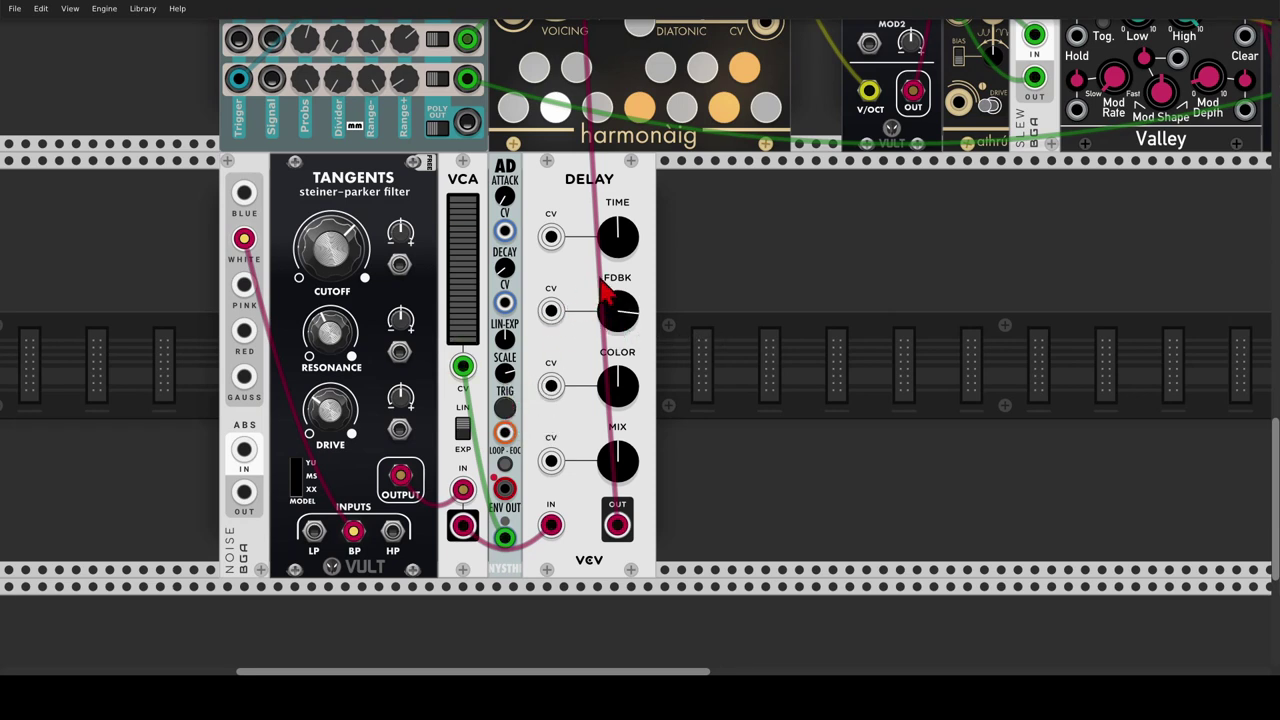
{"action": "mouse_move", "coordinate": [624, 250]}
{"action": "left_mouse_down"}
{"action": "mouse_move", "coordinate": [624, 175]}
{"action": "mouse_move", "coordinate": [624, 249]}
{"action": "mouse_move", "coordinate": [624, 230]}
{"action": "left_mouse_up"}
{"action": "left_click", "coordinate": [505, 410]}
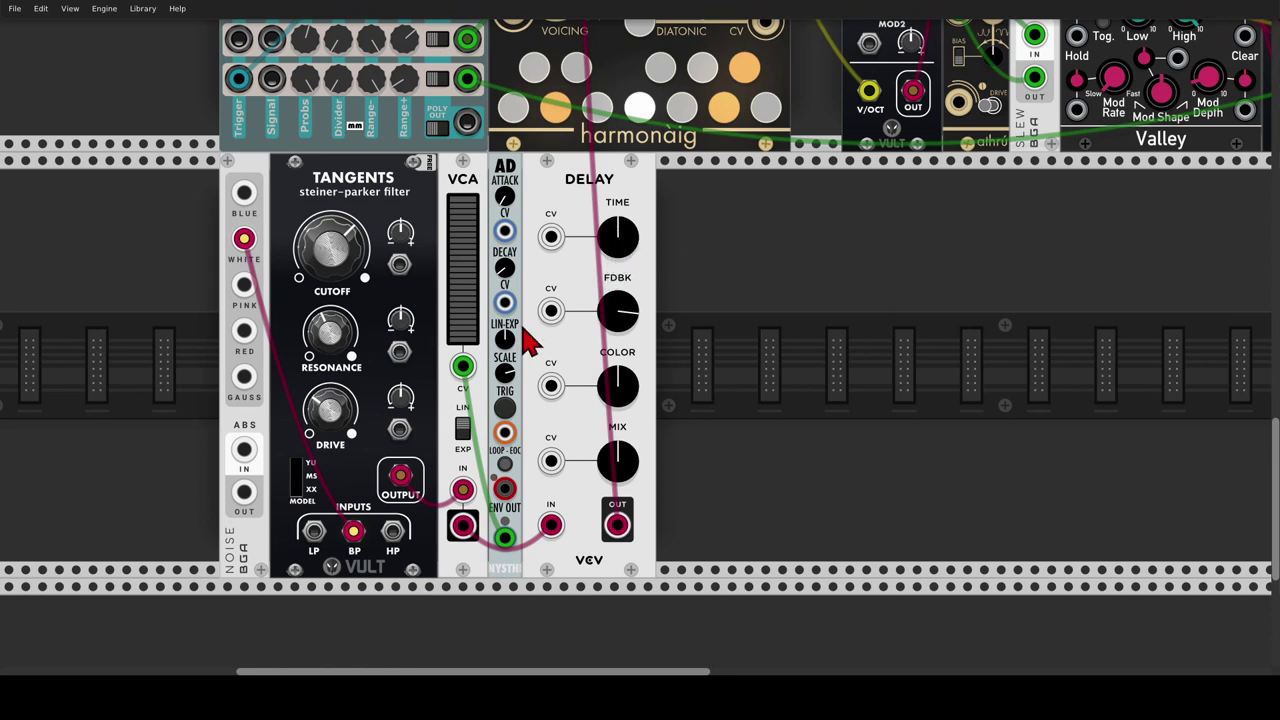
{"action": "left_click", "coordinate": [508, 405]}
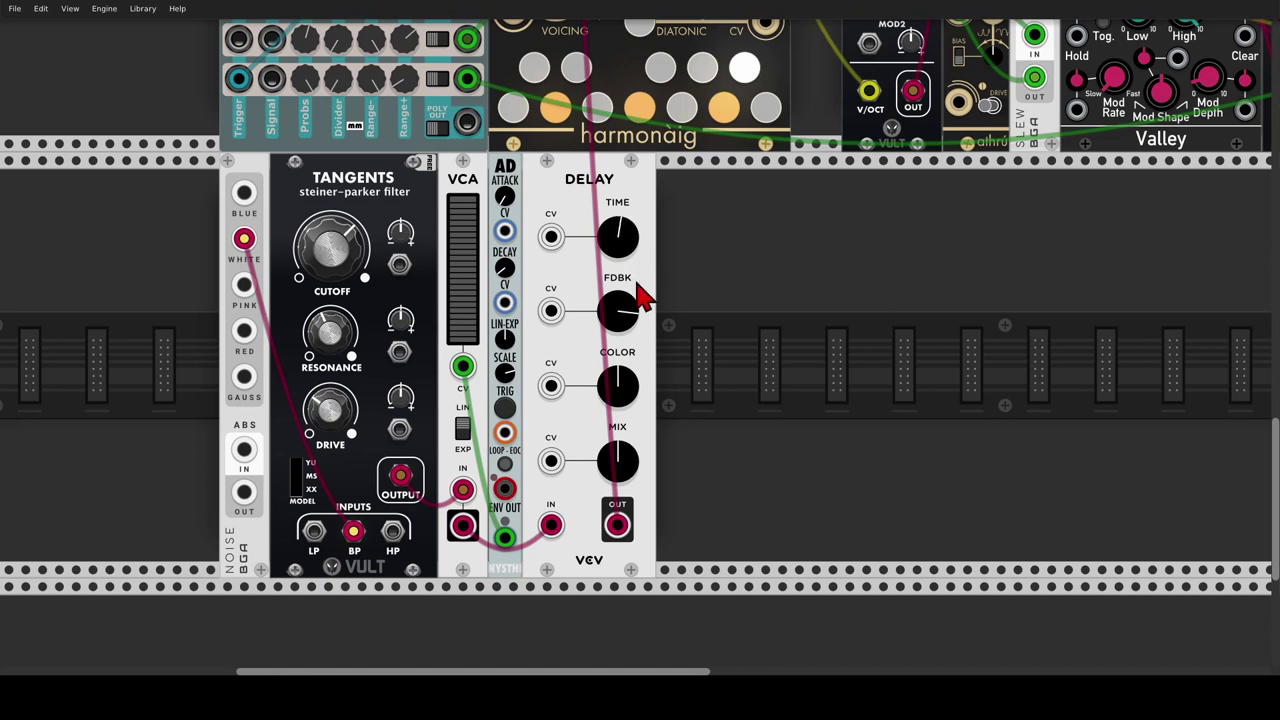
Raise the Delay's feedback slightly and turn its color up past the midpoint.
{"action": "left_click_drag", "start_coordinate": [634, 292], "coordinate": [634, 288]}
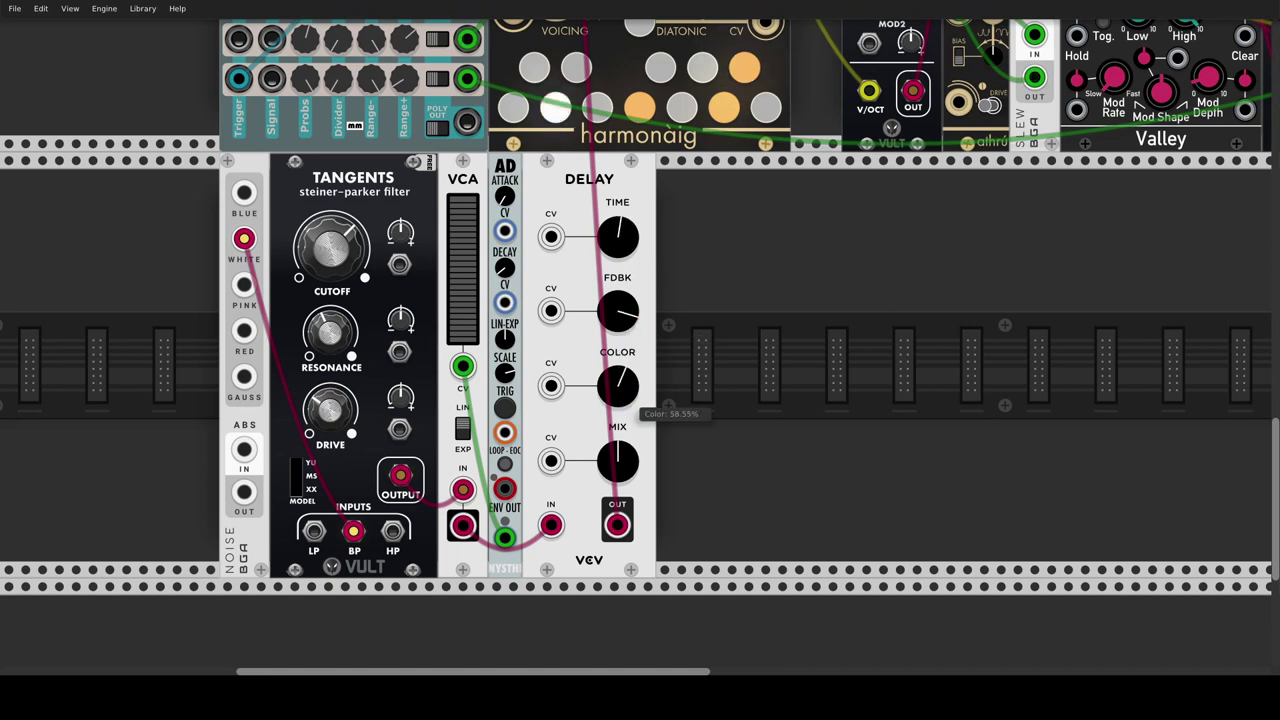
{"action": "left_click_drag", "start_coordinate": [617, 388], "coordinate": [617, 380]}
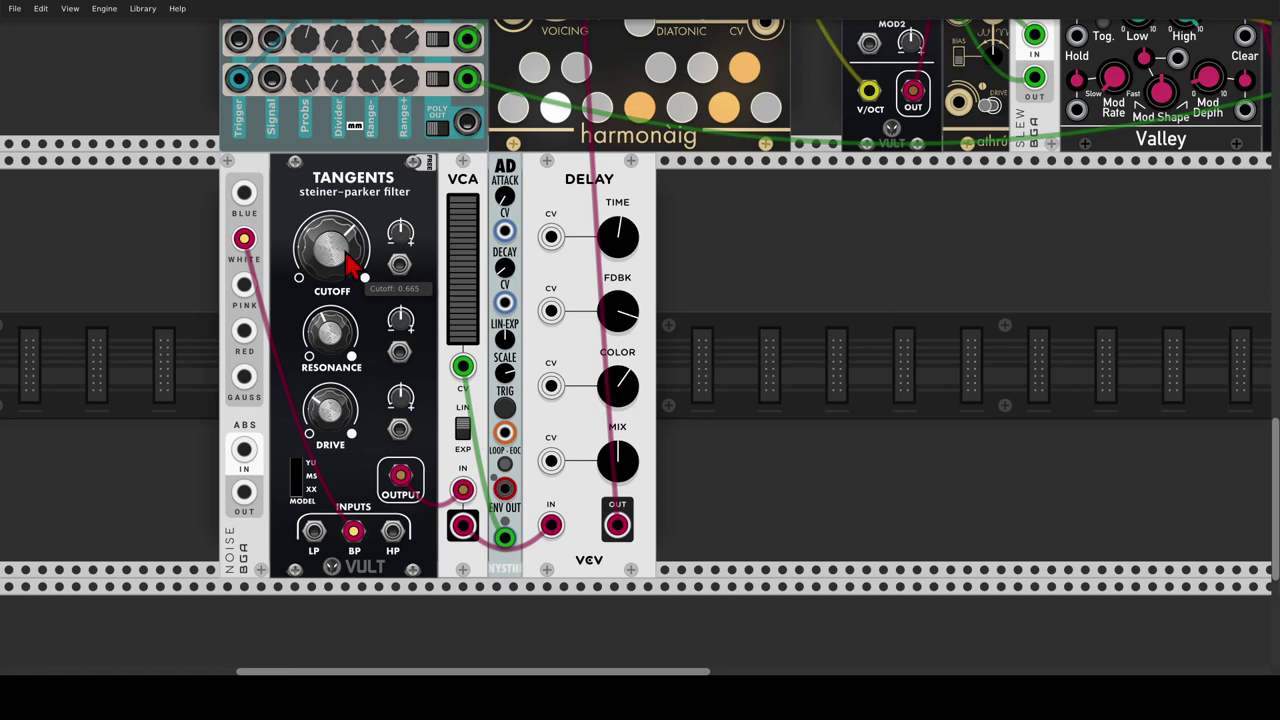
Patch a trigger output of the cèis to the TRIG input of the noise voice's AD envelope.
{"action": "scroll", "coordinate": [778, 290], "scroll_direction": "down", "scroll_amount": 3}
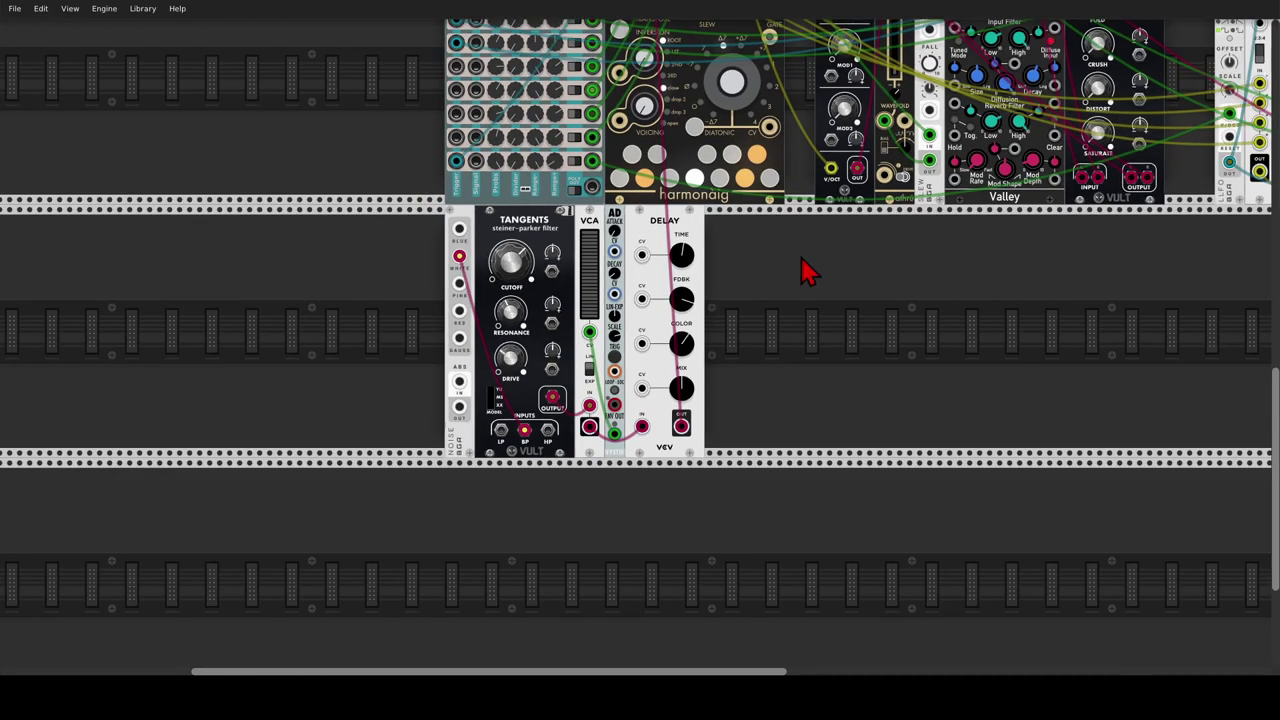
{"action": "scroll", "coordinate": [808, 272], "scroll_direction": "up", "scroll_amount": 5}
{"action": "scroll", "coordinate": [808, 272], "scroll_direction": "right", "scroll_amount": 3}
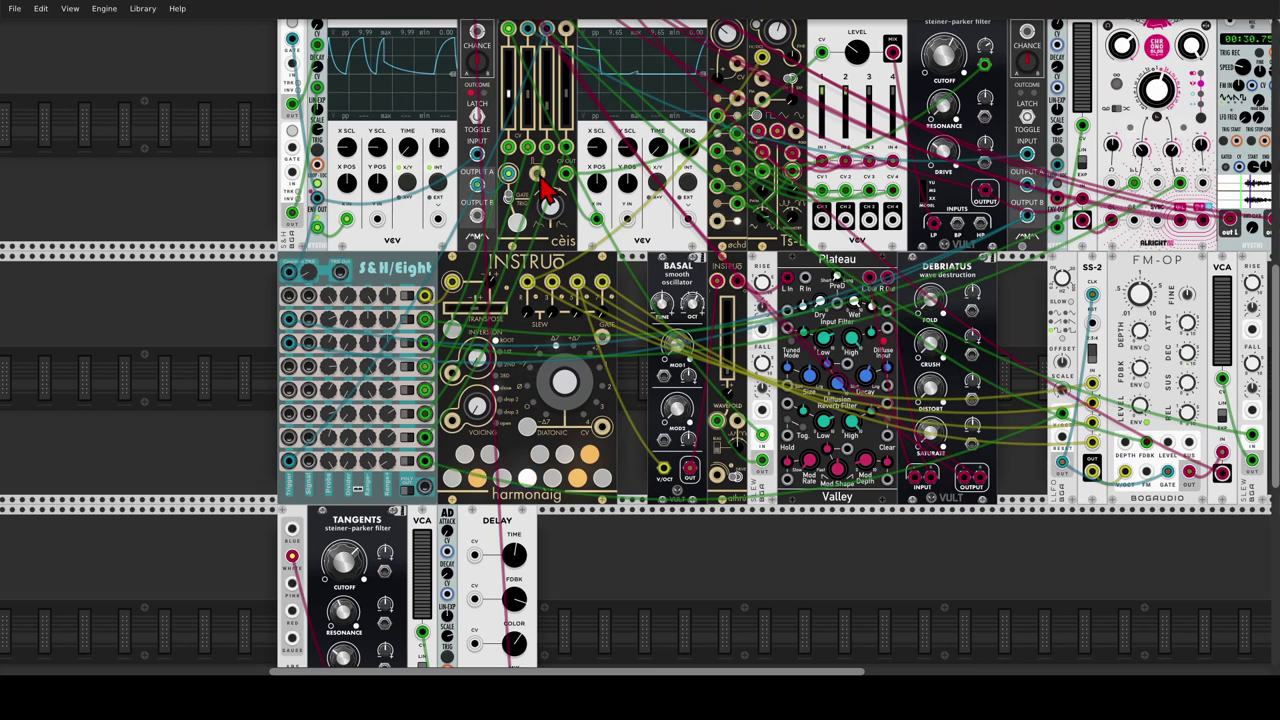
{"action": "left_click_drag", "start_coordinate": [541, 182], "coordinate": [452, 518]}
{"action": "scroll", "coordinate": [505, 550], "scroll_direction": "down", "scroll_amount": 3}
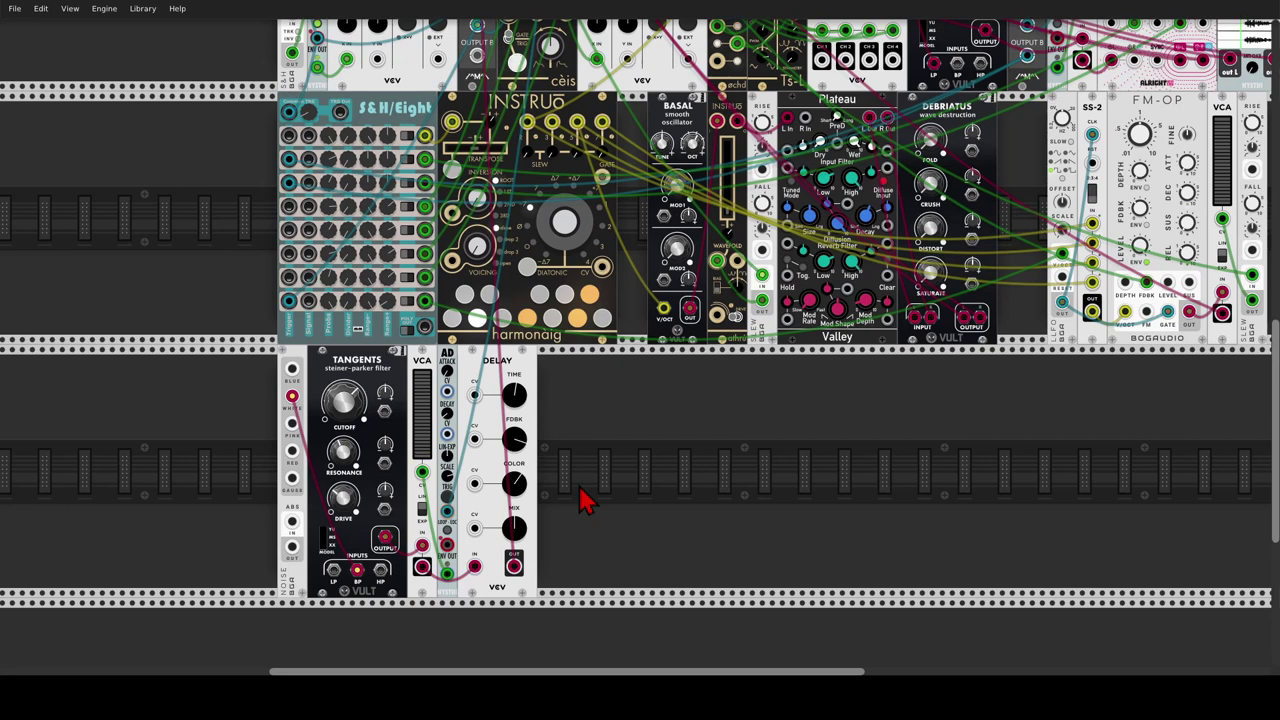
{"action": "scroll", "coordinate": [575, 450], "scroll_direction": "down", "scroll_amount": 2}
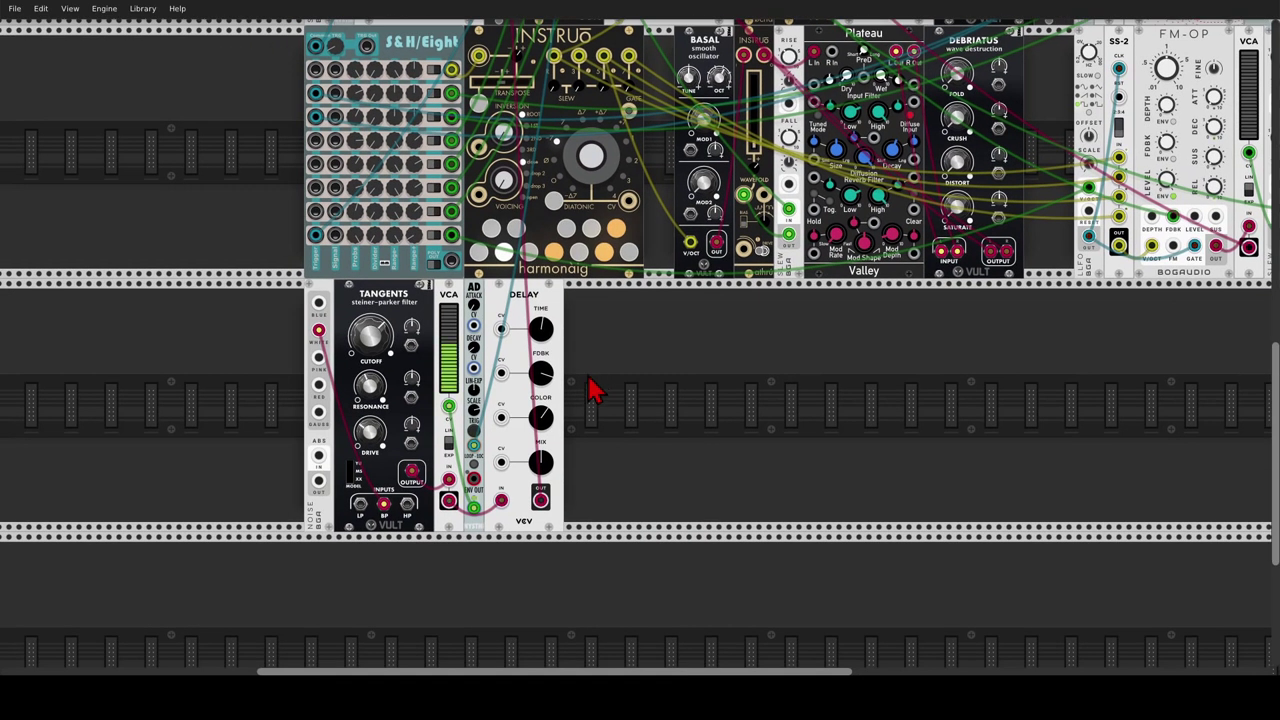
Add a Bogaudio Walk beside the Delay and duplicate it.
{"action": "scroll", "coordinate": [571, 434], "scroll_direction": "up", "scroll_amount": 2}
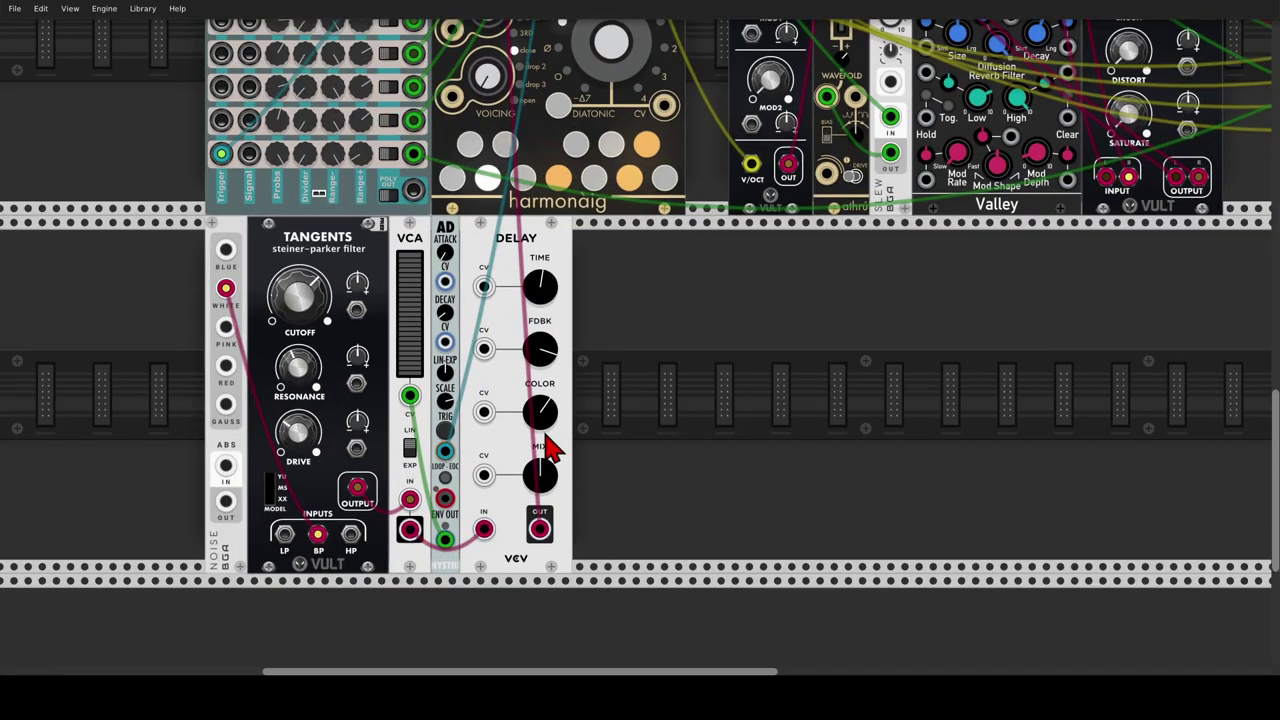
{"action": "double_click", "coordinate": [592, 405]}
{"action": "type", "text": "walk"}
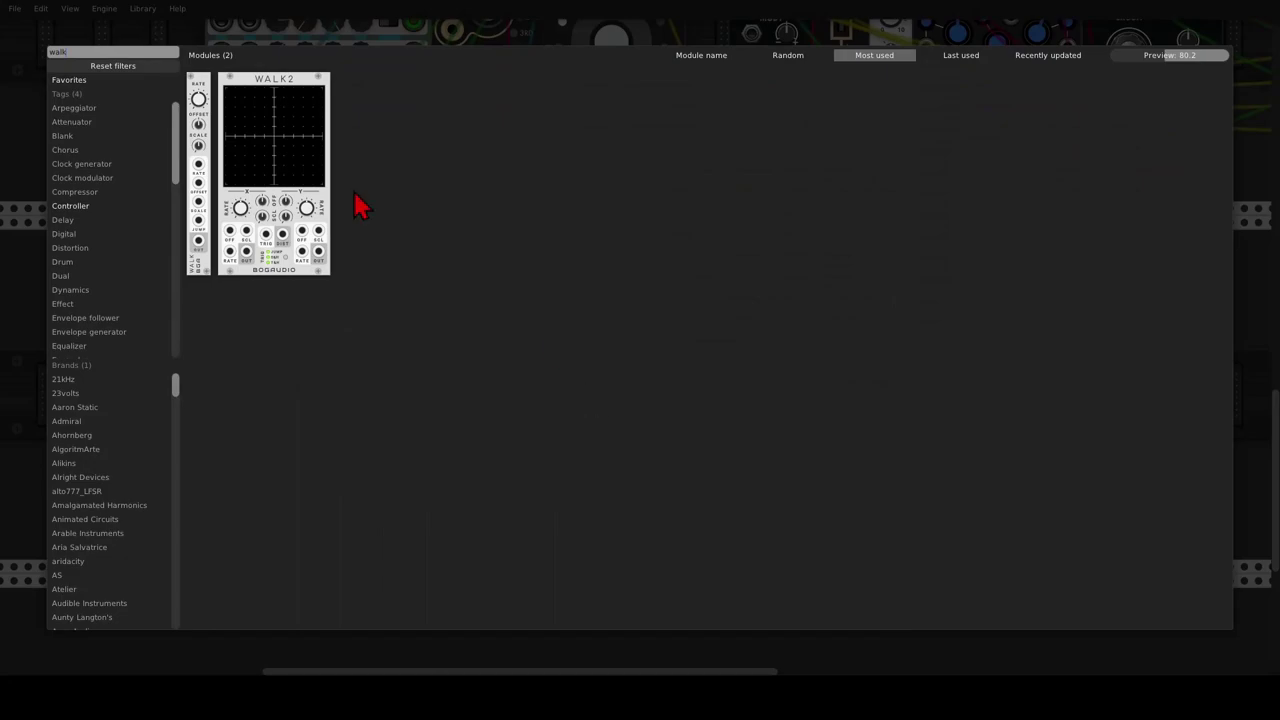
{"action": "left_click_drag", "start_coordinate": [200, 91], "coordinate": [600, 314]}
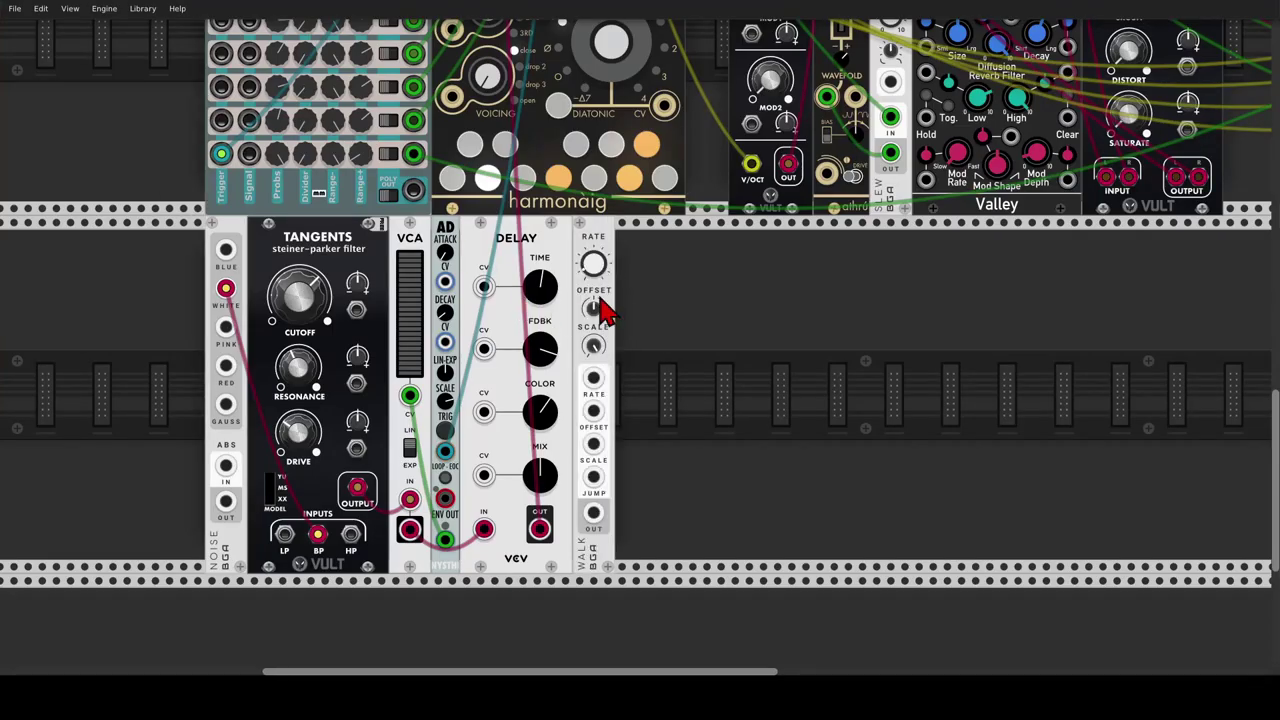
{"action": "key", "text": "ctrl+d"}
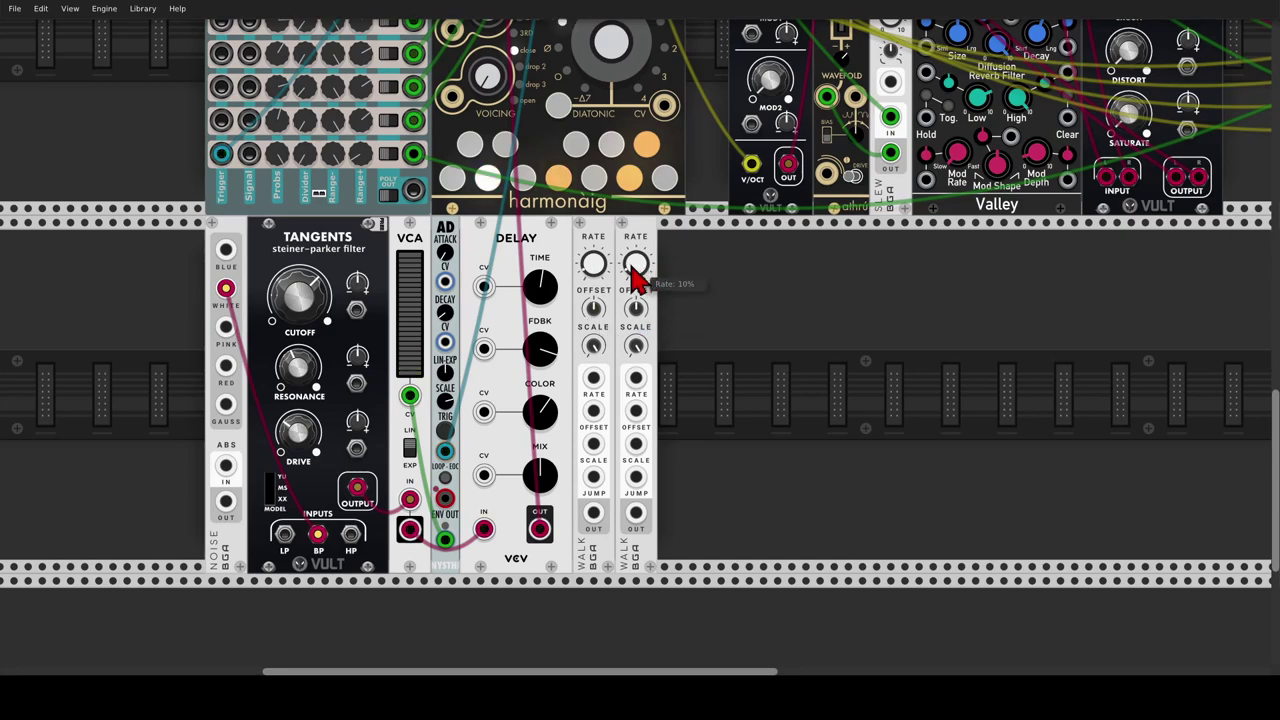
Add a VCV Scope beside the Walks, set its Y scale to 10 V/div and offset the X and Y traces.
{"action": "right_click", "coordinate": [700, 371]}
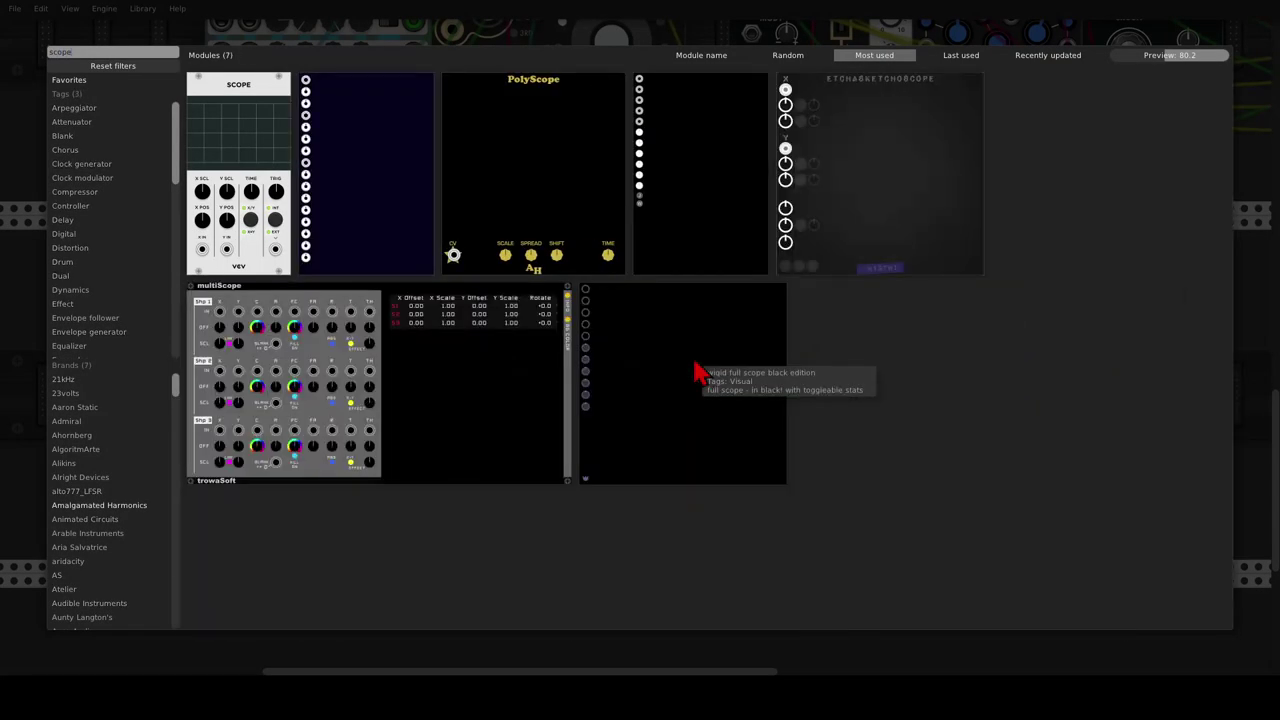
{"action": "left_click", "coordinate": [272, 130]}
{"action": "left_click_drag", "start_coordinate": [686, 428], "coordinate": [724, 438]}
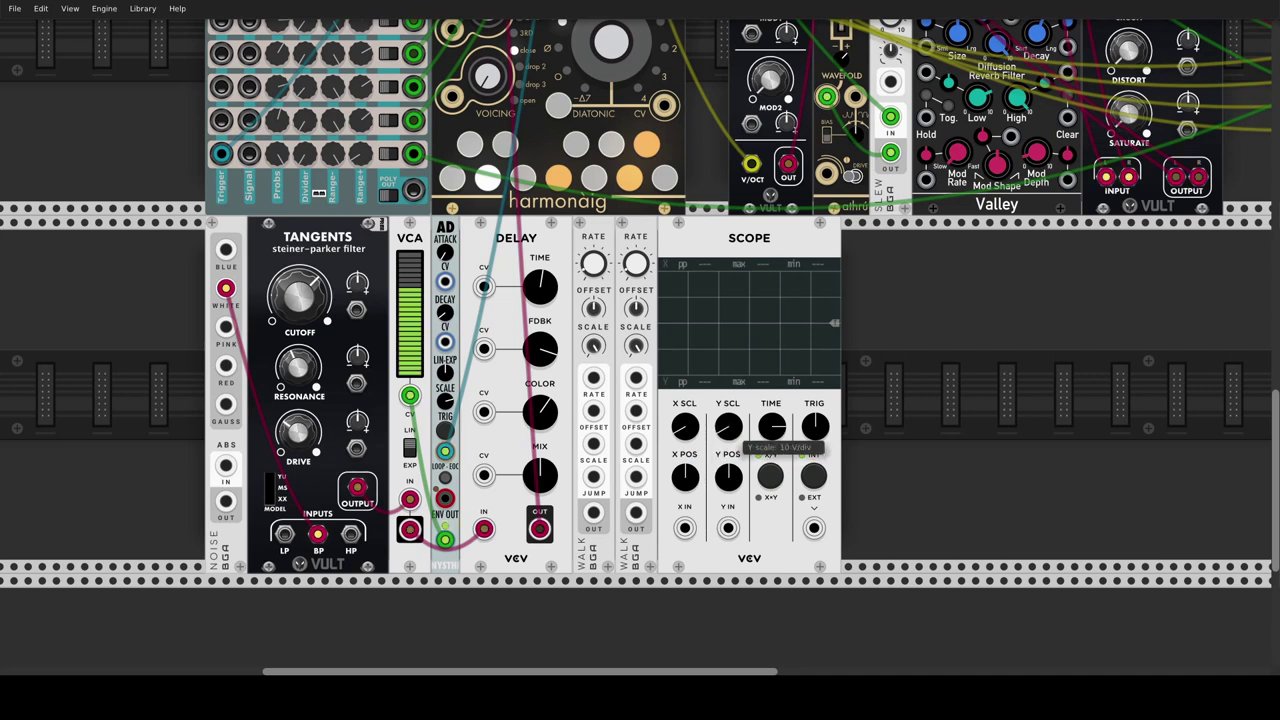
{"action": "left_click_drag", "start_coordinate": [722, 488], "coordinate": [722, 540]}
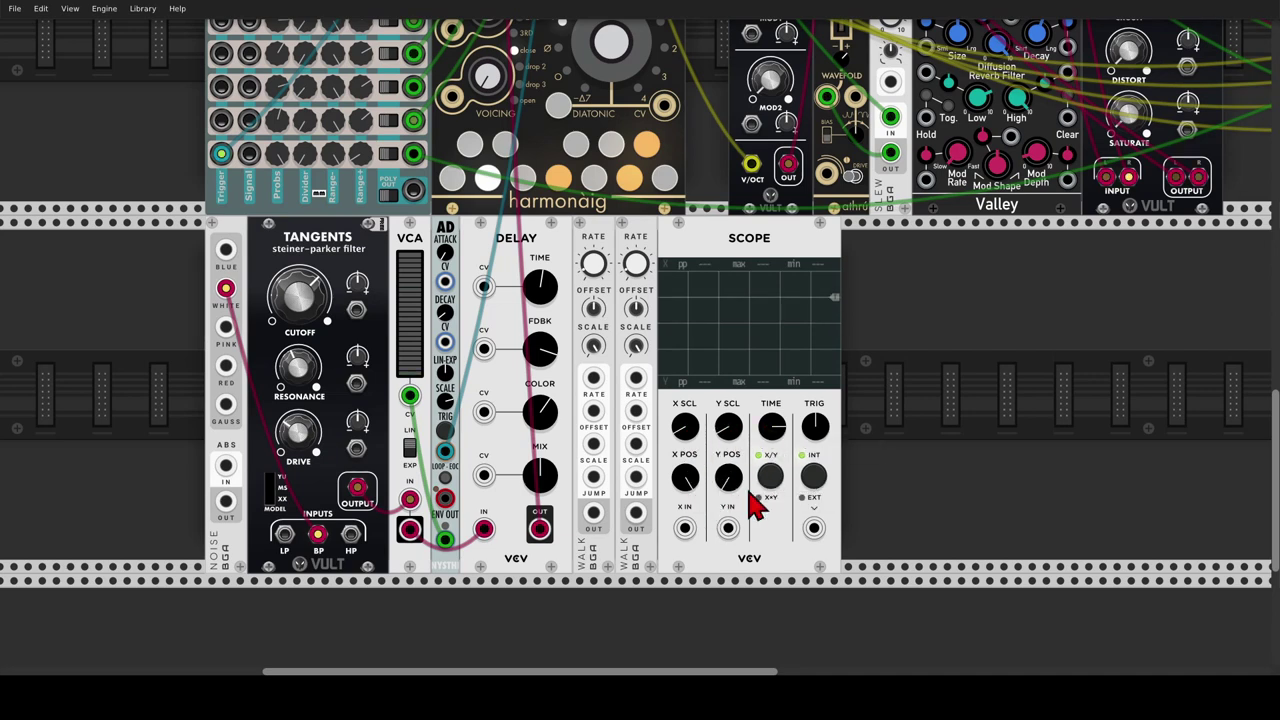
Slow the new Scope's time to about 1333 ms/div and patch the two Walk outputs to its X IN and Y IN.
{"action": "left_click_drag", "start_coordinate": [774, 430], "coordinate": [771, 444]}
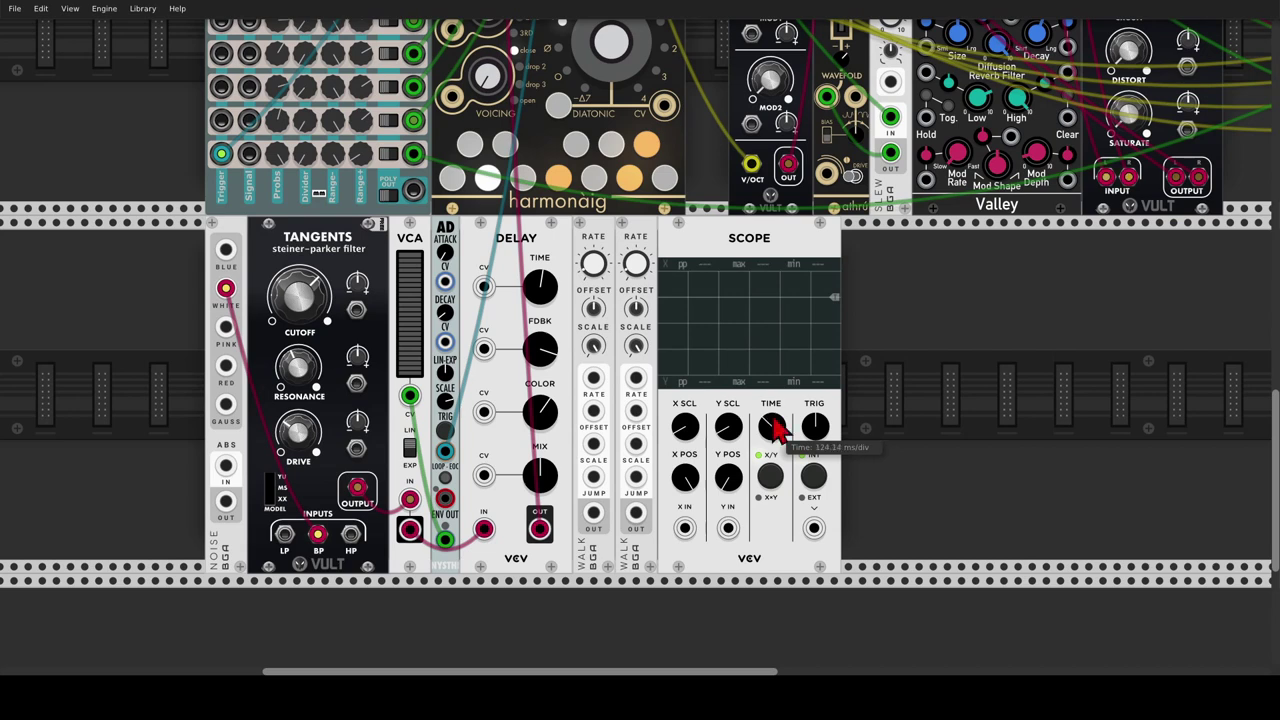
{"action": "left_click_drag", "start_coordinate": [594, 514], "coordinate": [685, 528]}
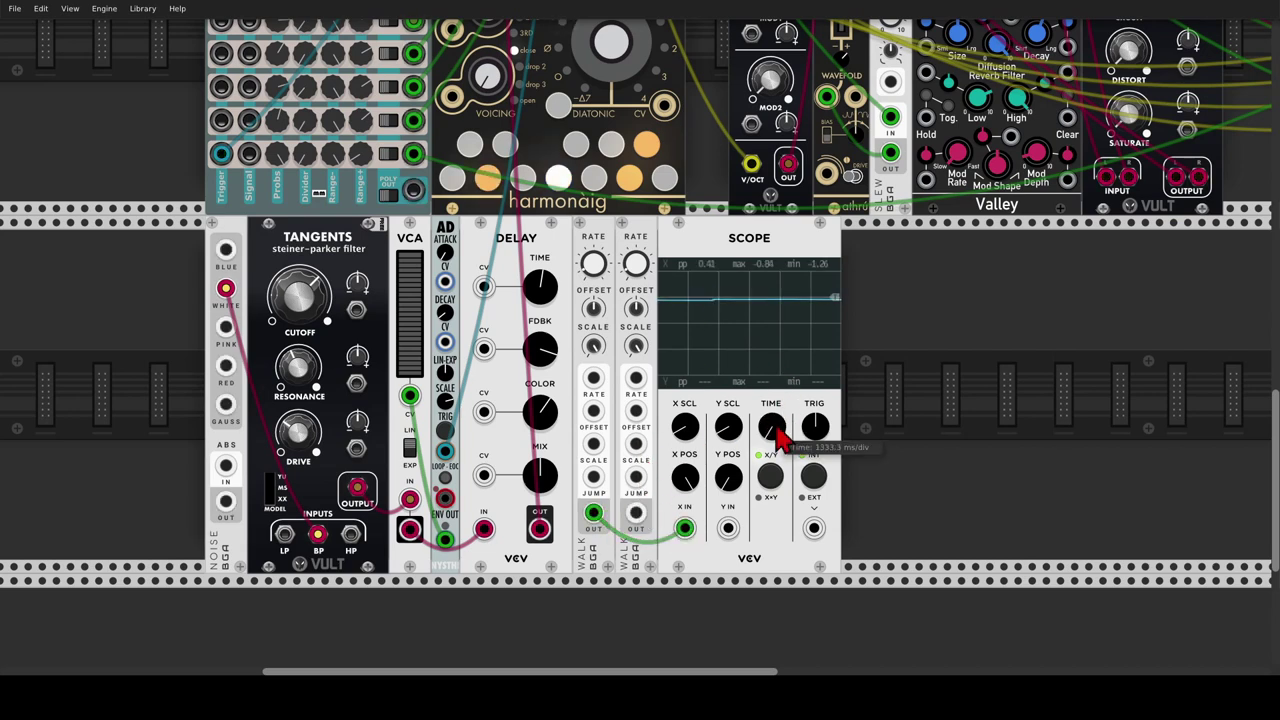
{"action": "mouse_move", "coordinate": [637, 514]}
{"action": "left_mouse_down"}
{"action": "mouse_move", "coordinate": [645, 530]}
{"action": "mouse_move", "coordinate": [728, 530]}
{"action": "left_mouse_up"}
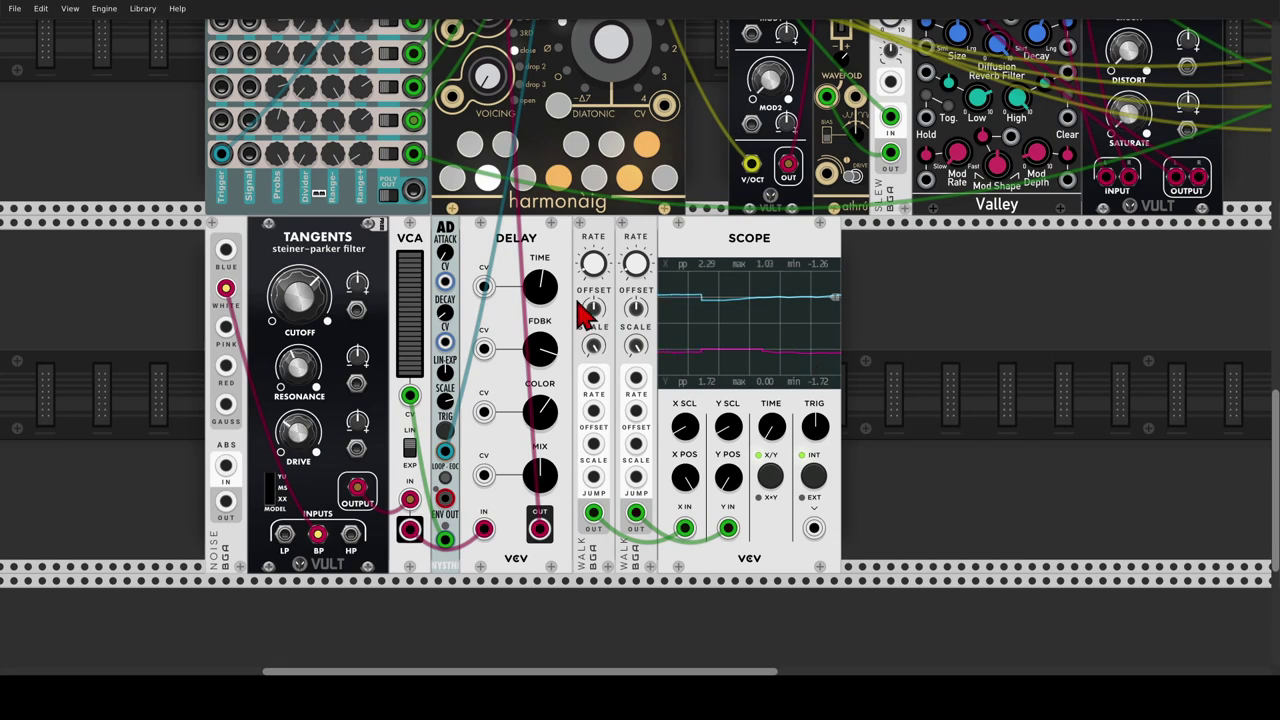
Patch the first Walk's output to the noise voice Tangents' cutoff CV, turn up its attenuverter and fine-tune the filter.
{"action": "left_click_drag", "start_coordinate": [354, 310], "coordinate": [592, 520]}
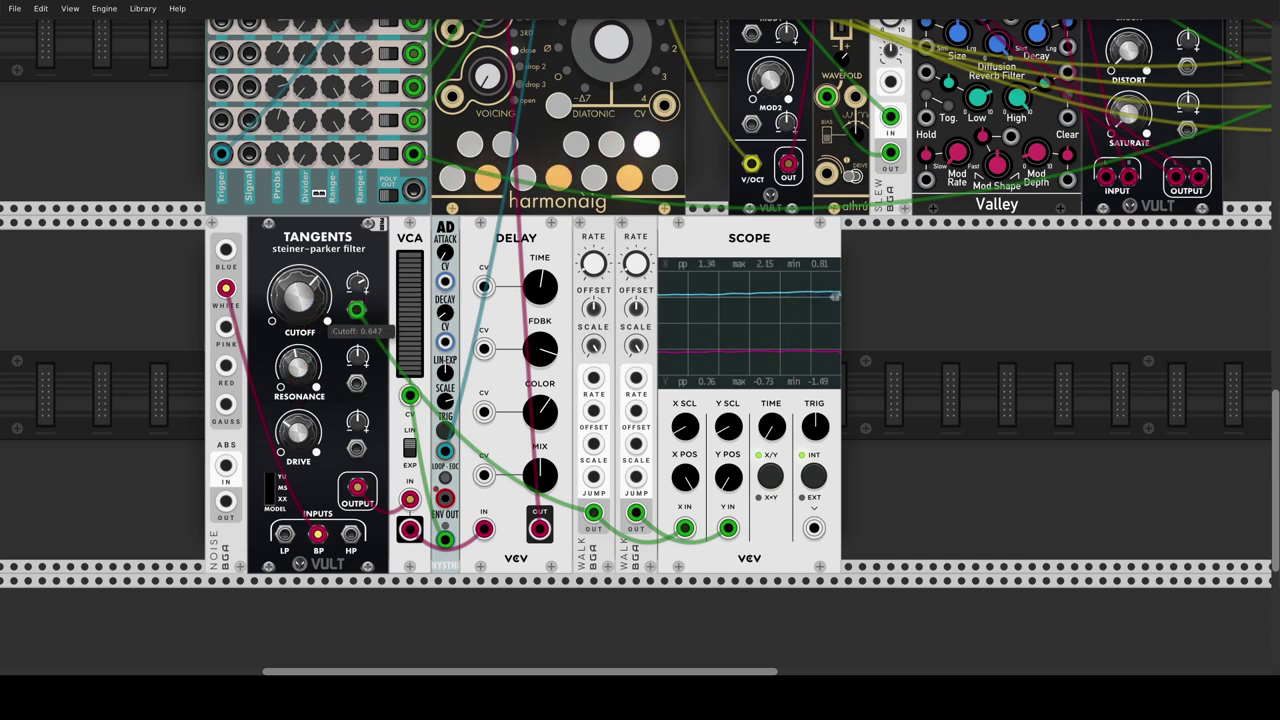
{"action": "left_click_drag", "start_coordinate": [293, 310], "coordinate": [293, 307]}
{"action": "left_click_drag", "start_coordinate": [294, 354], "coordinate": [294, 360]}
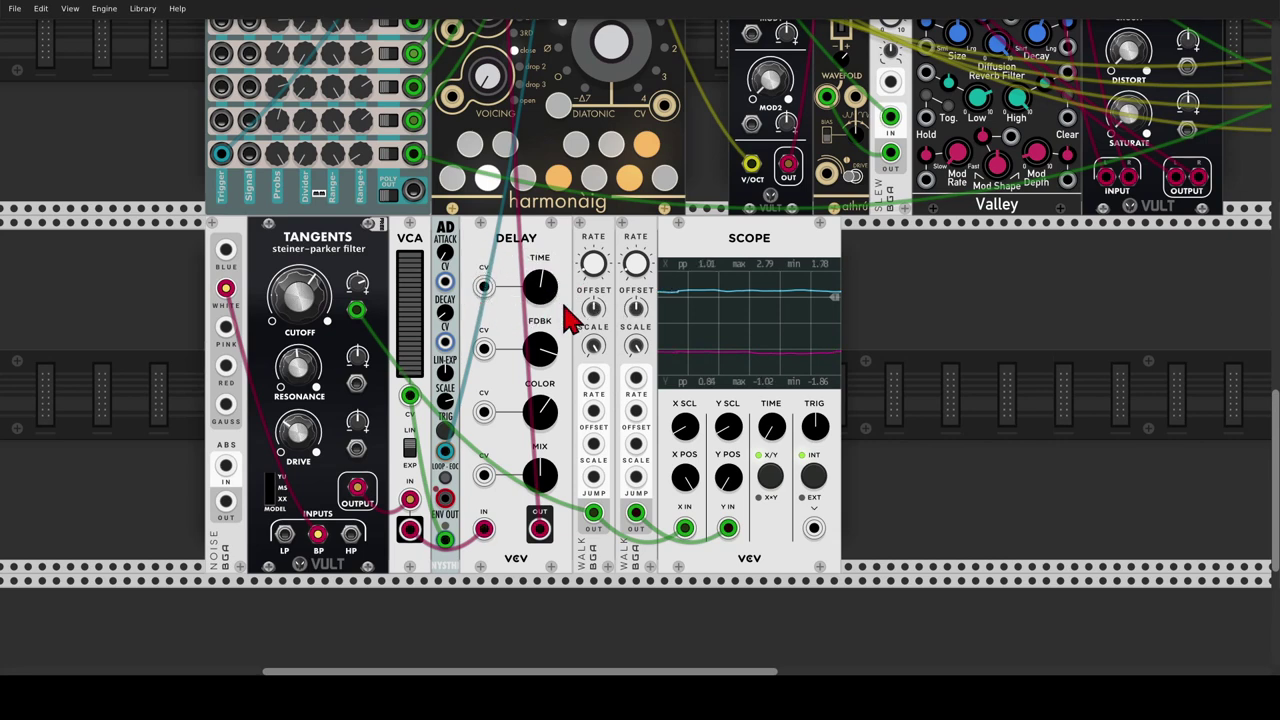
Patch the second Walk's output to the Delay's TIME CV, set that Walk's scale to about 31% and adjust its rate.
{"action": "left_click_drag", "start_coordinate": [641, 349], "coordinate": [641, 370]}
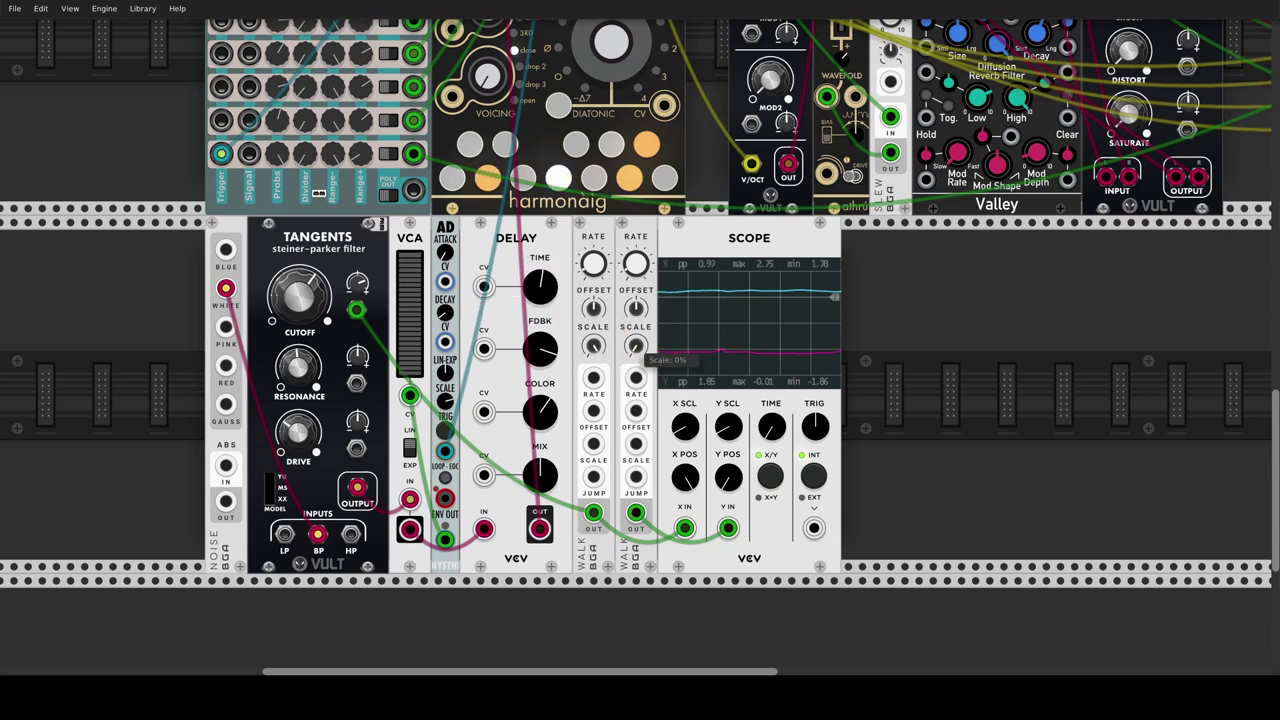
{"action": "left_click_drag", "start_coordinate": [483, 287], "coordinate": [636, 513]}
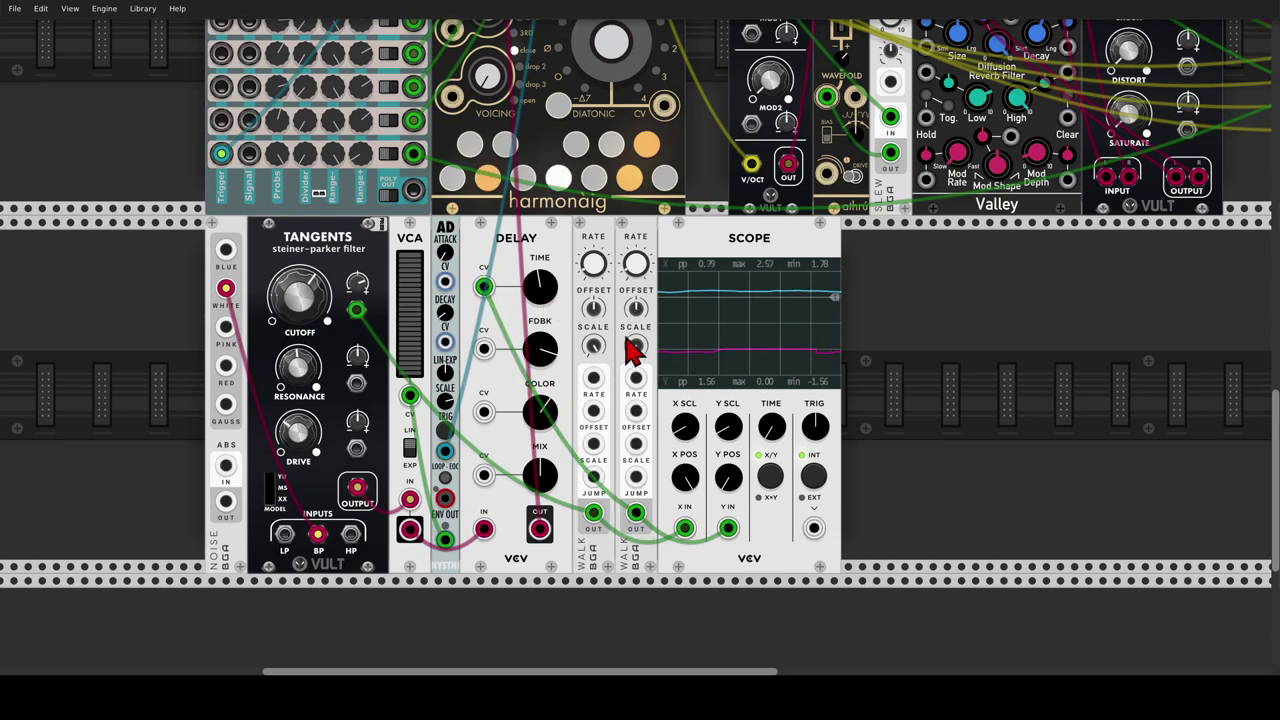
{"action": "left_click_drag", "start_coordinate": [634, 348], "coordinate": [634, 420]}
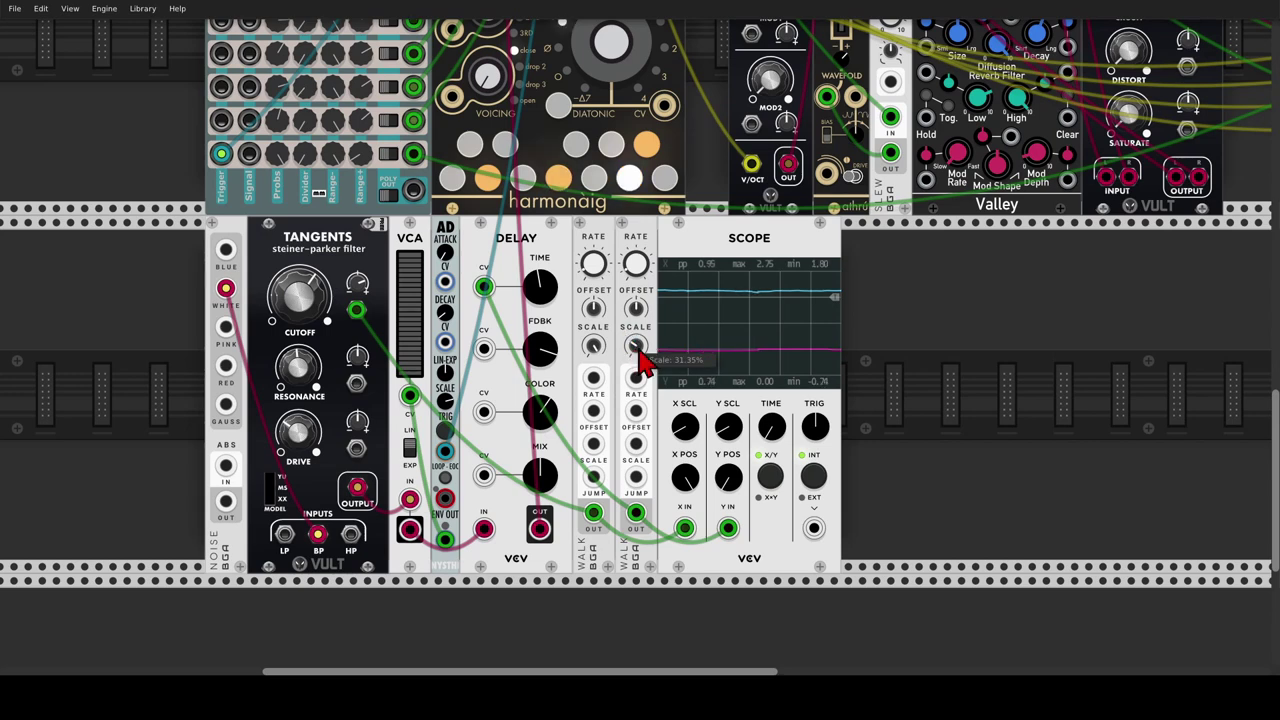
{"action": "left_click_drag", "start_coordinate": [642, 267], "coordinate": [640, 295]}
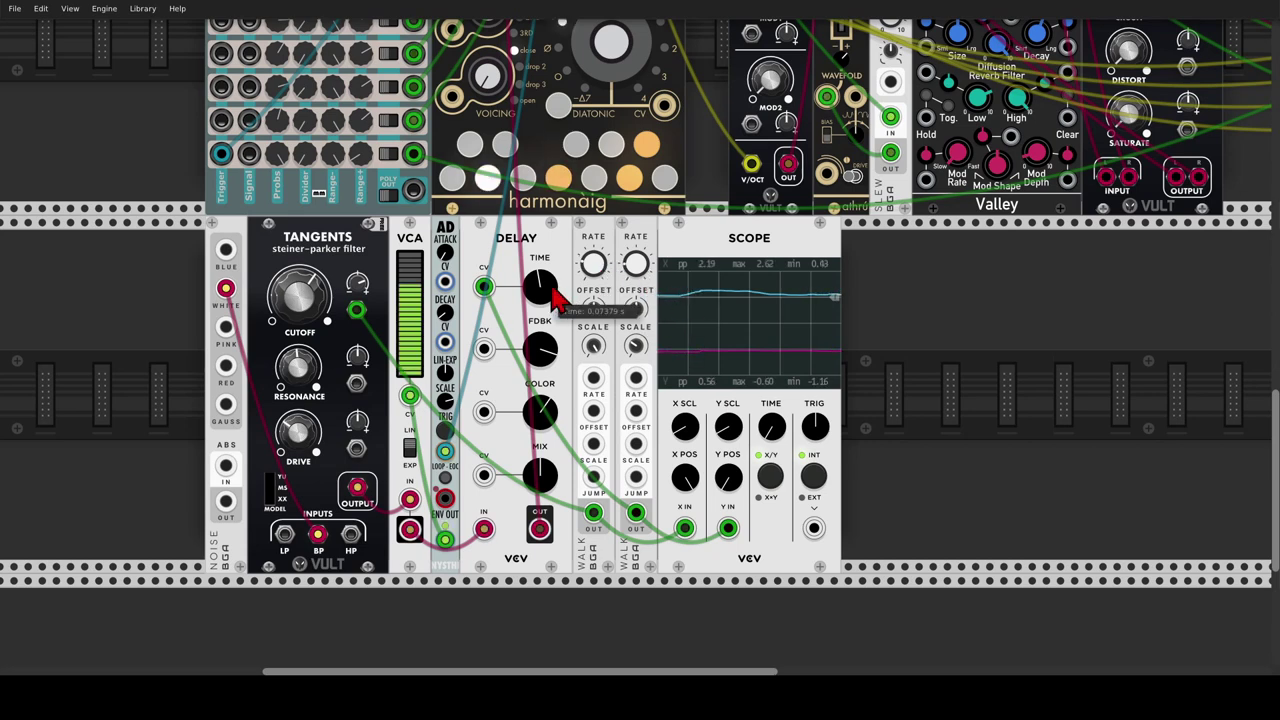
Retune the Delay's time to about 0.08 s and fine-tune its feedback.
{"action": "scroll", "coordinate": [549, 293], "scroll_direction": "up", "scroll_amount": 1}
{"action": "left_click_drag", "start_coordinate": [549, 293], "coordinate": [547, 390]}
{"action": "scroll", "coordinate": [547, 298], "scroll_direction": "down", "scroll_amount": 2}
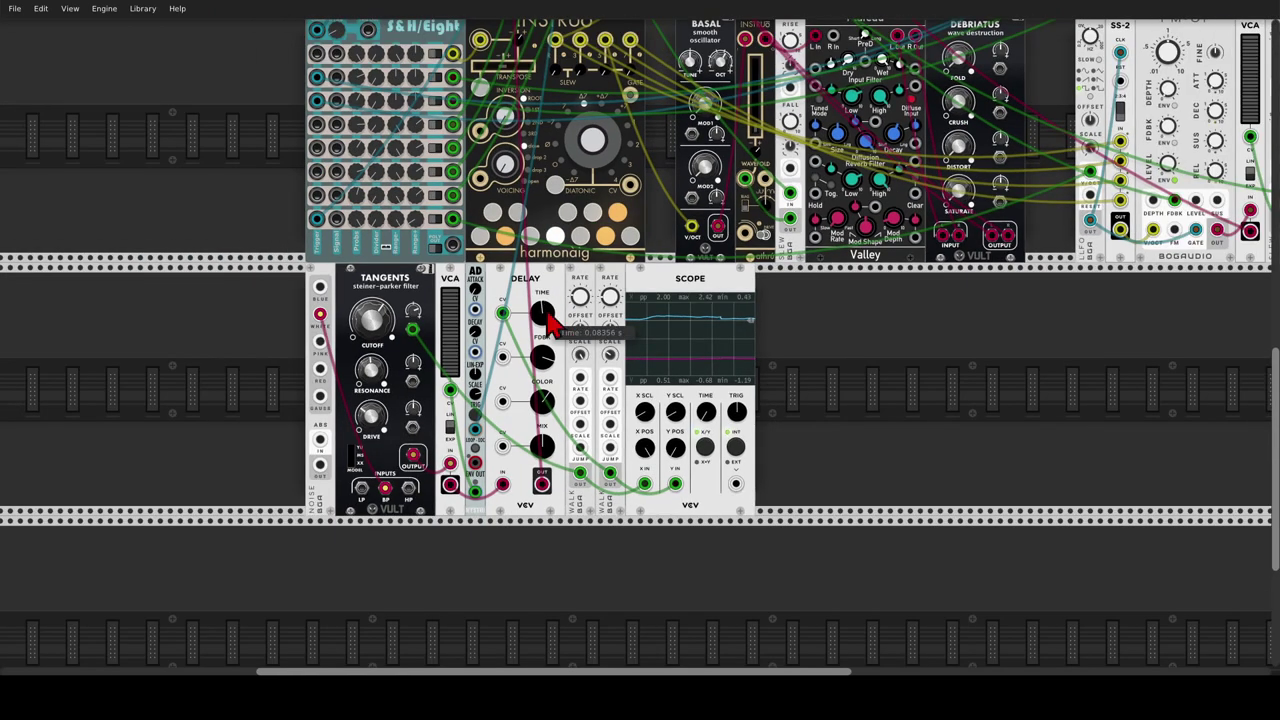
{"action": "left_click_drag", "start_coordinate": [543, 313], "coordinate": [543, 311]}
{"action": "left_click_drag", "start_coordinate": [542, 357], "coordinate": [542, 360]}
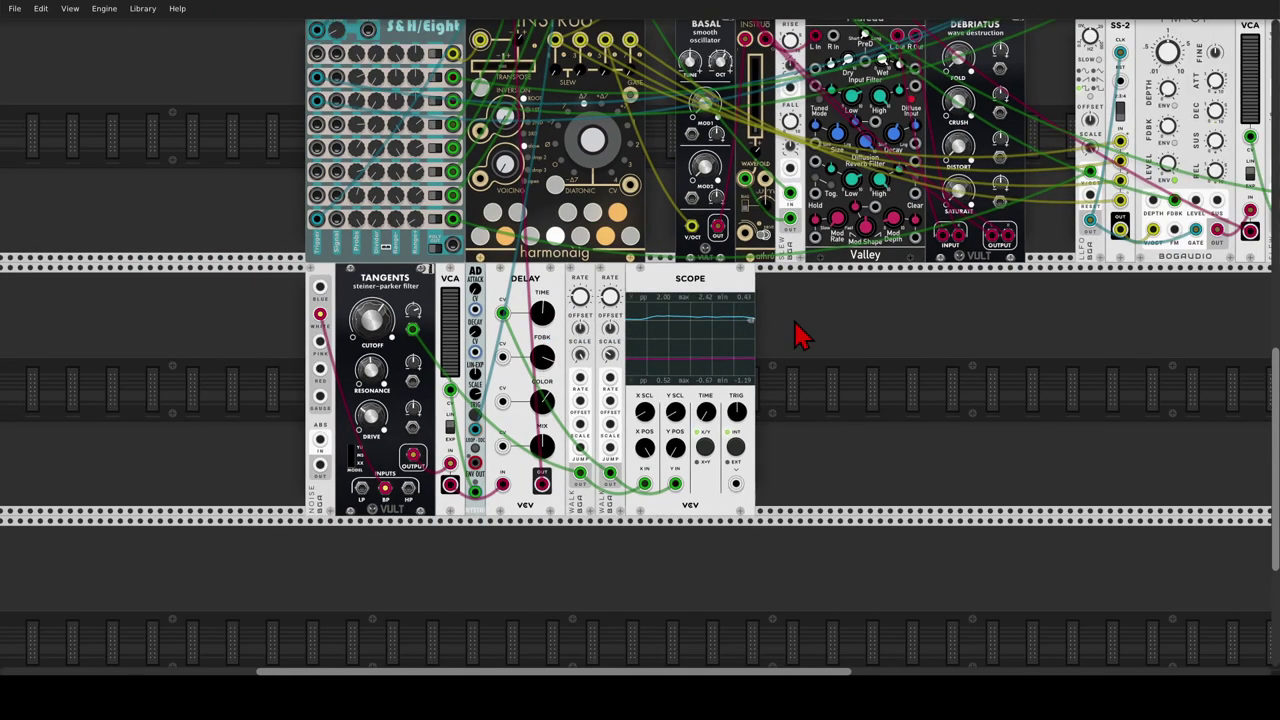
Lower the FROG track's gain to about -5.2 dB and patch an øchd output to the track's pan CV.
{"action": "scroll", "coordinate": [805, 340], "scroll_direction": "up", "scroll_amount": 10}
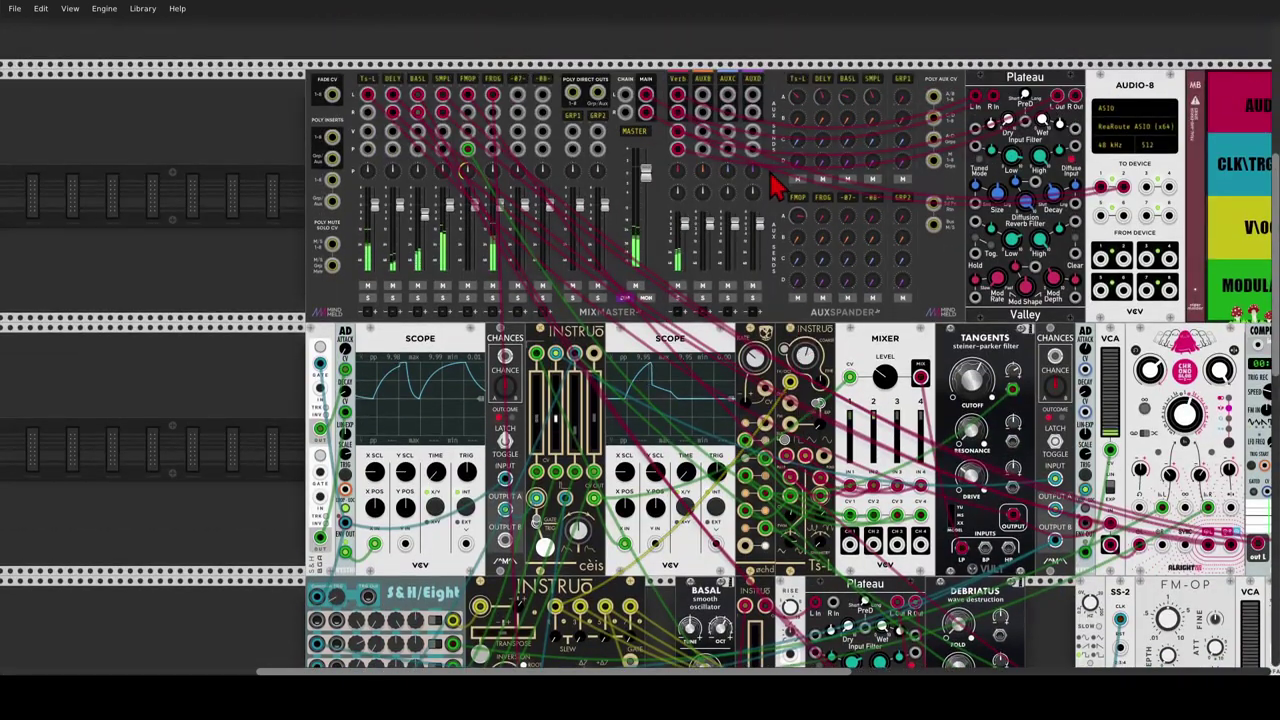
{"action": "right_click", "coordinate": [489, 86]}
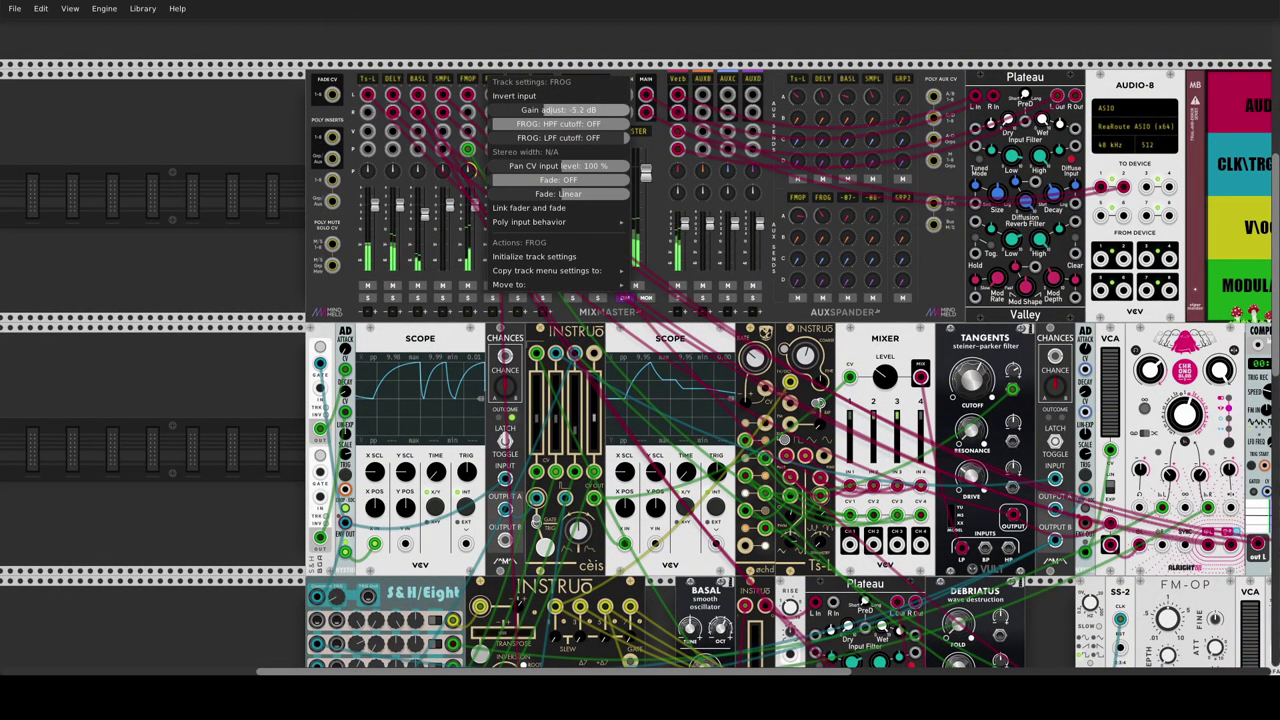
{"action": "left_click", "coordinate": [564, 62]}
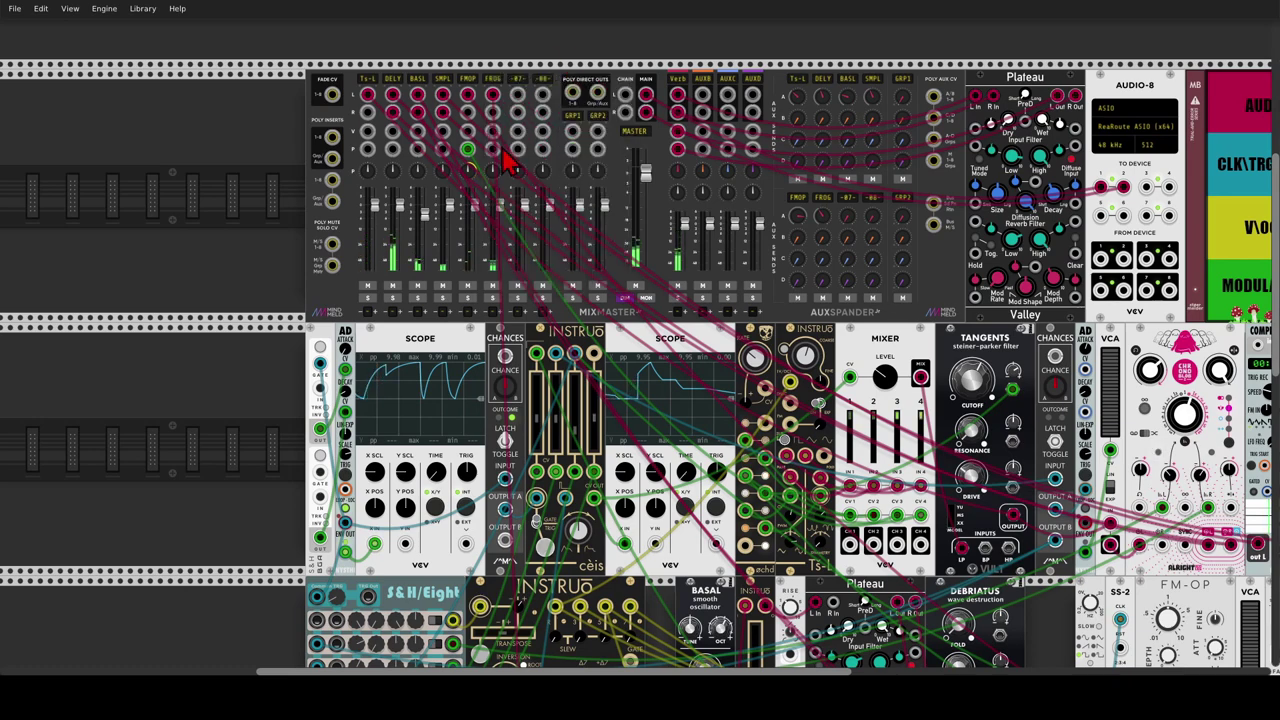
{"action": "left_click_drag", "start_coordinate": [492, 150], "coordinate": [740, 485]}
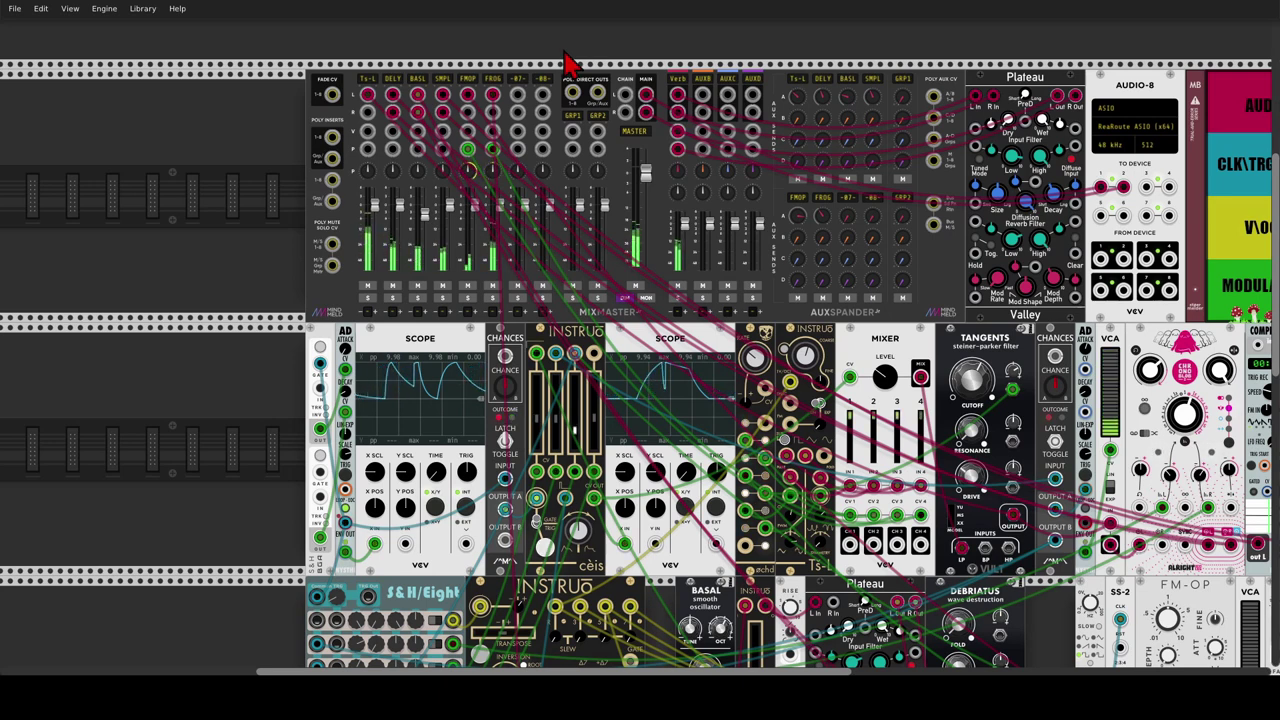
Shift the Chances-to-Complex Simpler modules and the FM-OP voice modules sideways so both rows line up with the end of the mixer row.
{"action": "scroll", "coordinate": [294, 400], "scroll_direction": "down", "scroll_amount": 4}
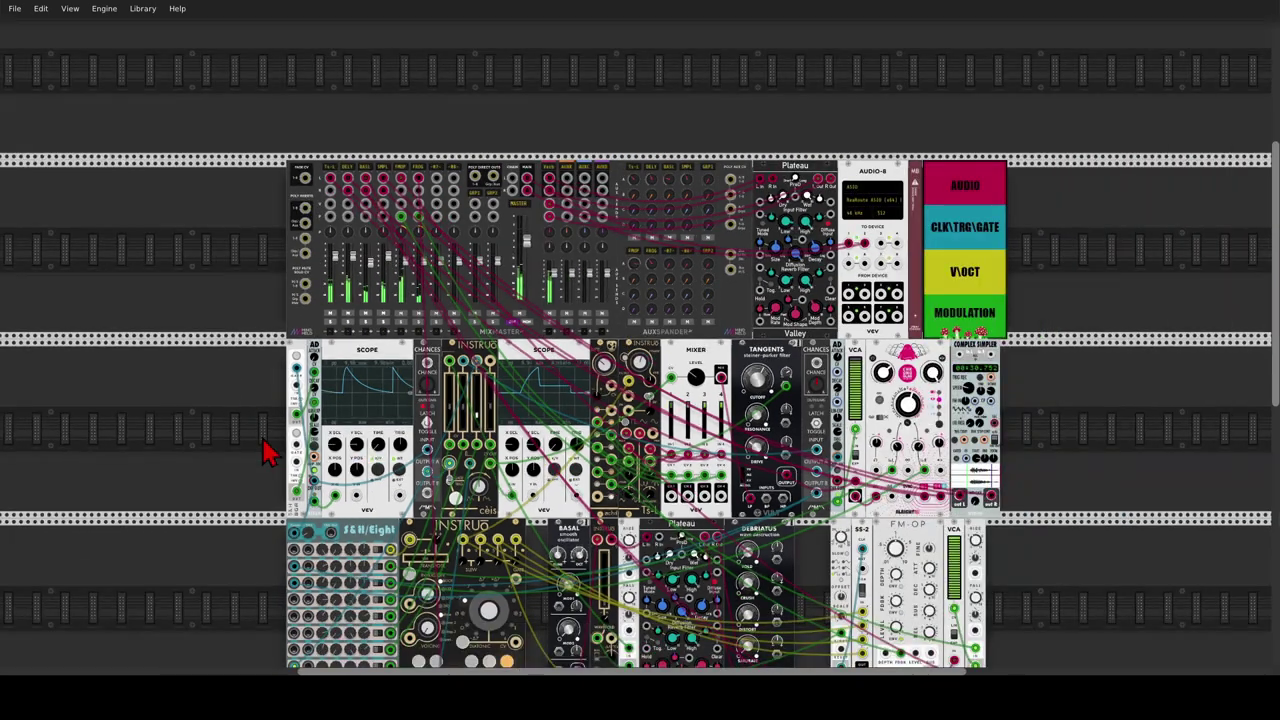
{"action": "scroll", "coordinate": [224, 305], "scroll_direction": "down", "scroll_amount": 3}
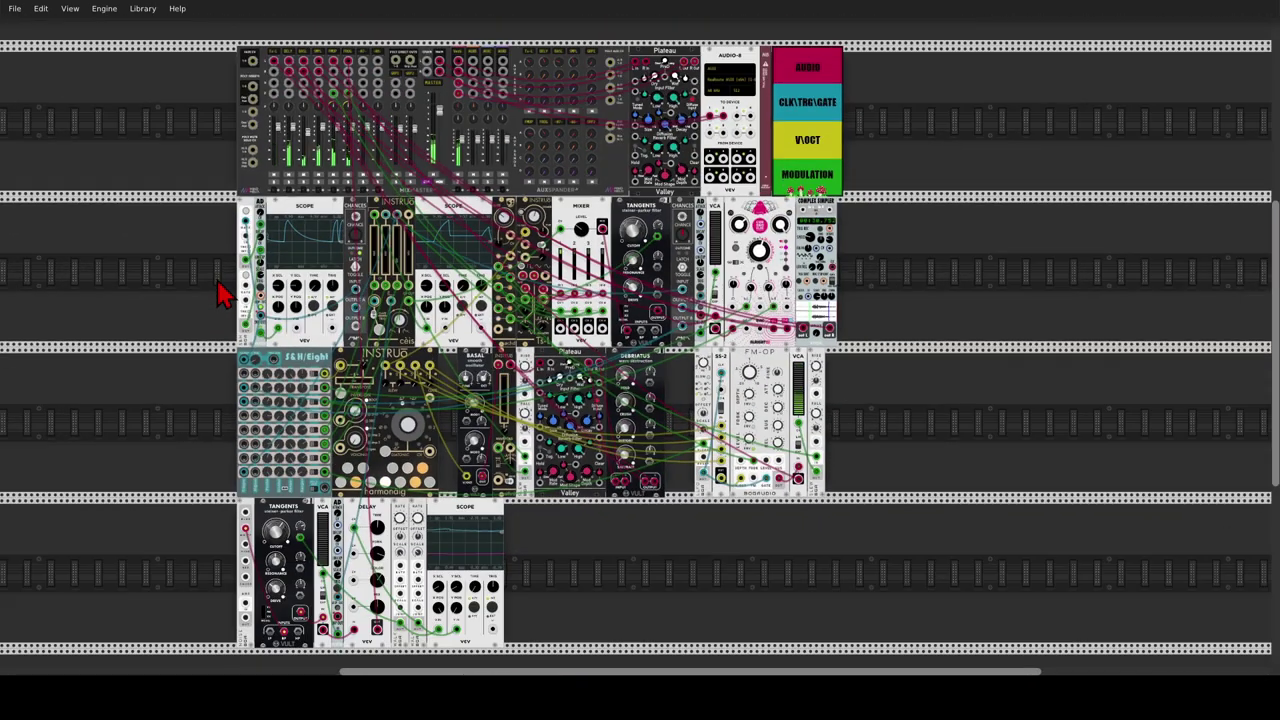
{"action": "scroll", "coordinate": [315, 275], "scroll_direction": "left", "scroll_amount": 1}
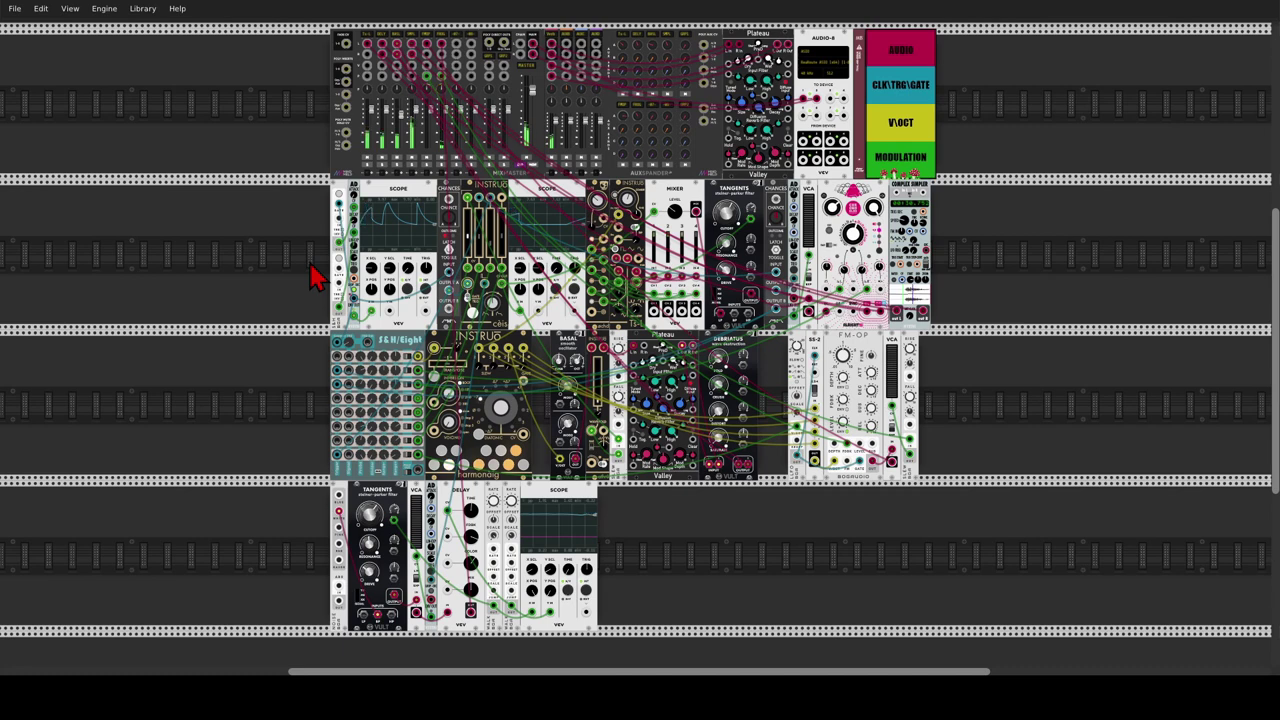
{"action": "left_click_drag", "start_coordinate": [776, 187], "coordinate": [782, 187]}
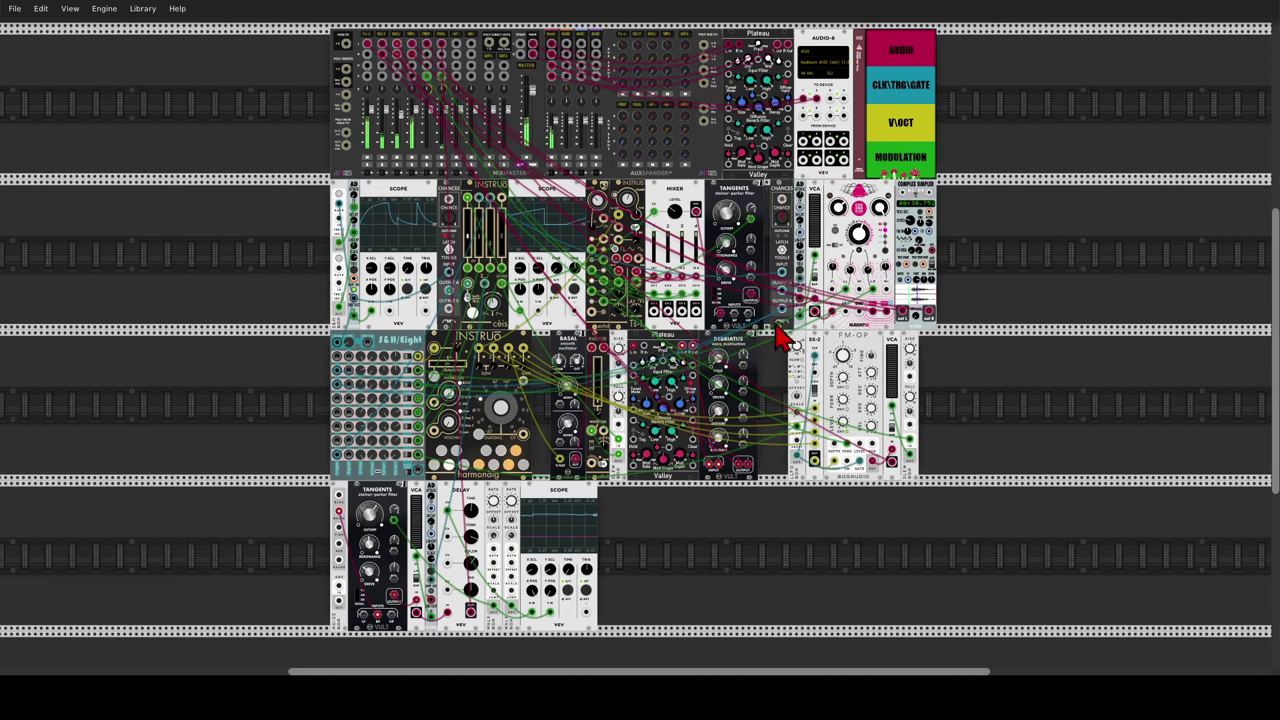
{"action": "left_click_drag", "start_coordinate": [778, 330], "coordinate": [814, 349]}
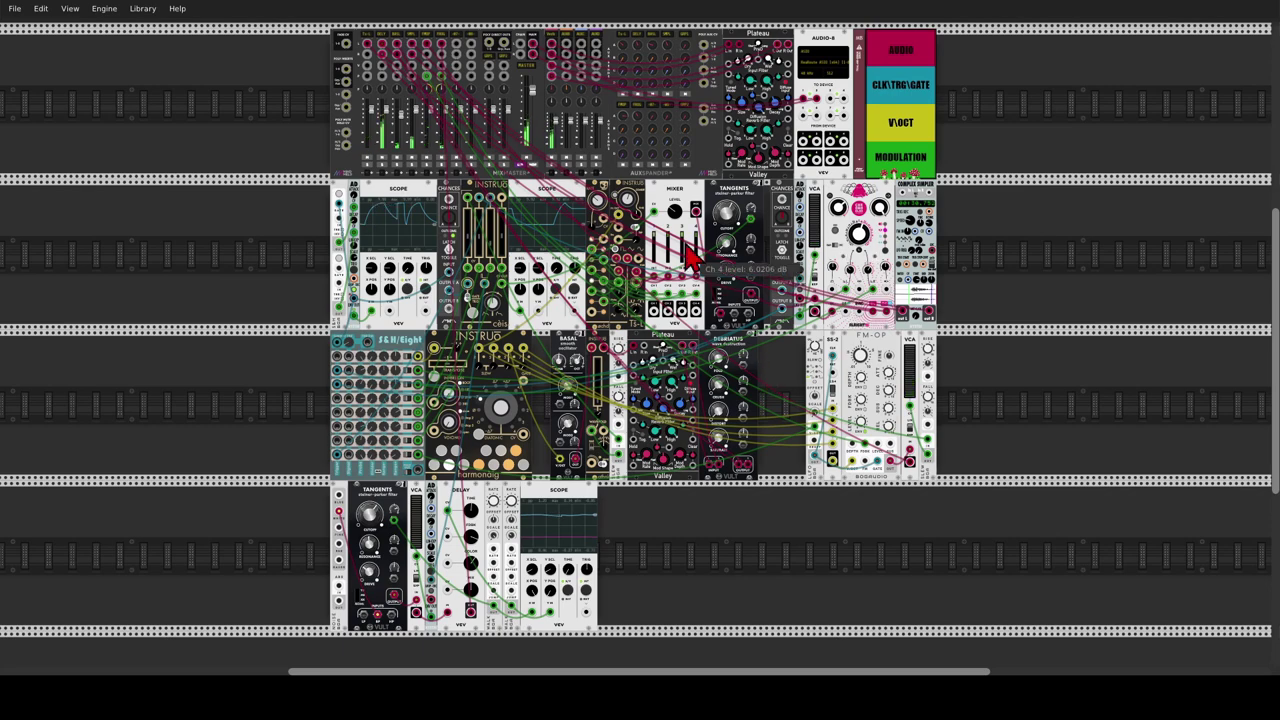
{"action": "scroll", "coordinate": [495, 208], "scroll_direction": "up", "scroll_amount": 3}
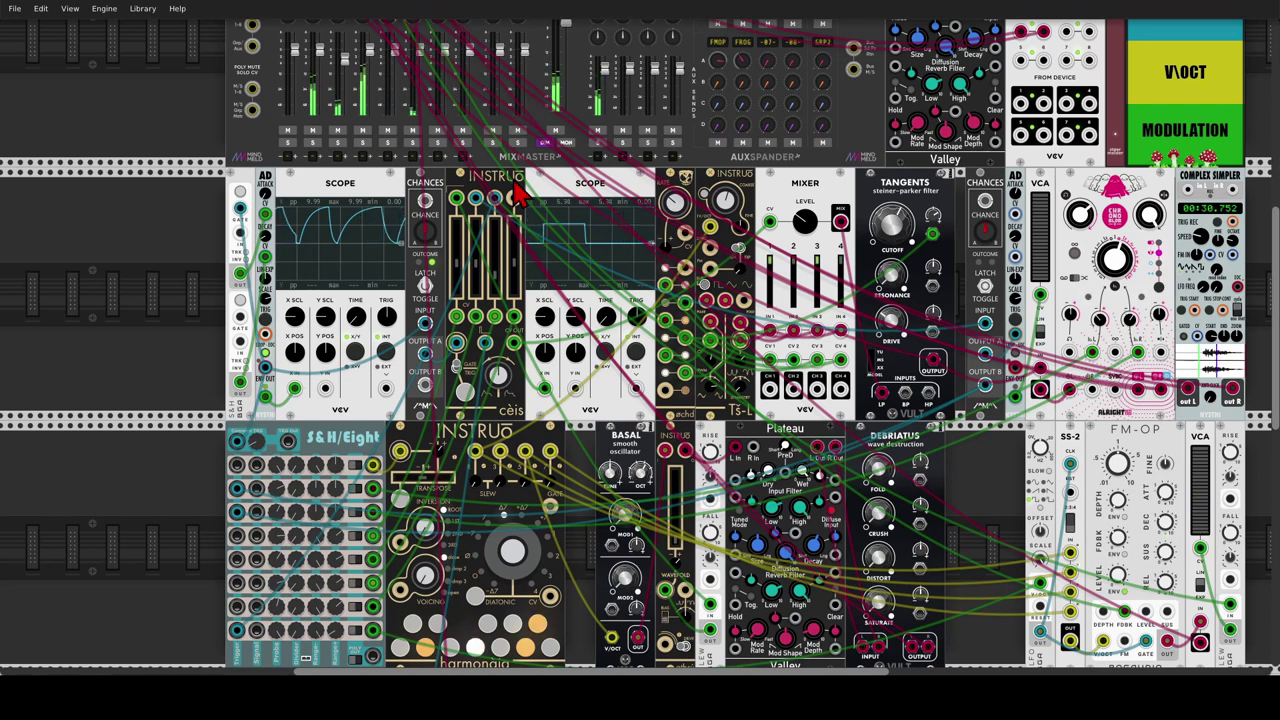
{"action": "scroll", "coordinate": [632, 352], "scroll_direction": "down", "scroll_amount": 1}
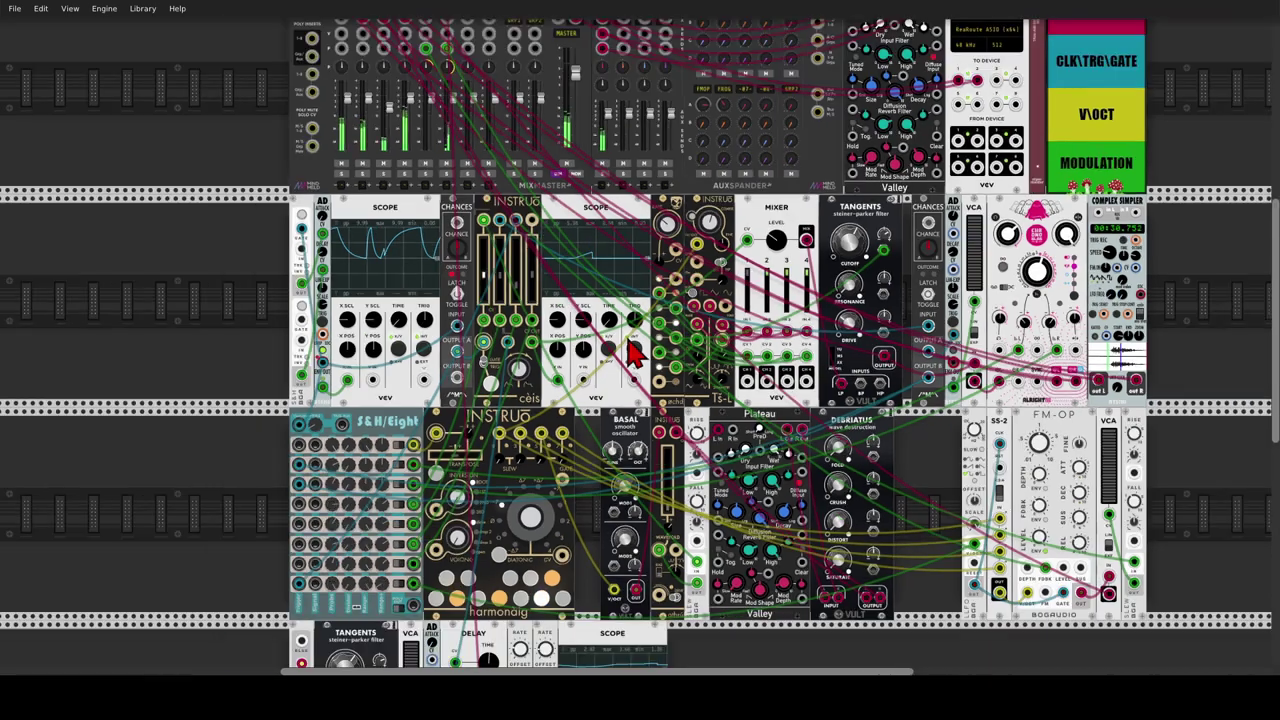
Add a Modular Fungi Opsylloscope after the Scope in the lowest row and widen it to line up with the end of the rows above.
{"action": "scroll", "coordinate": [632, 352], "scroll_direction": "down", "scroll_amount": 2}
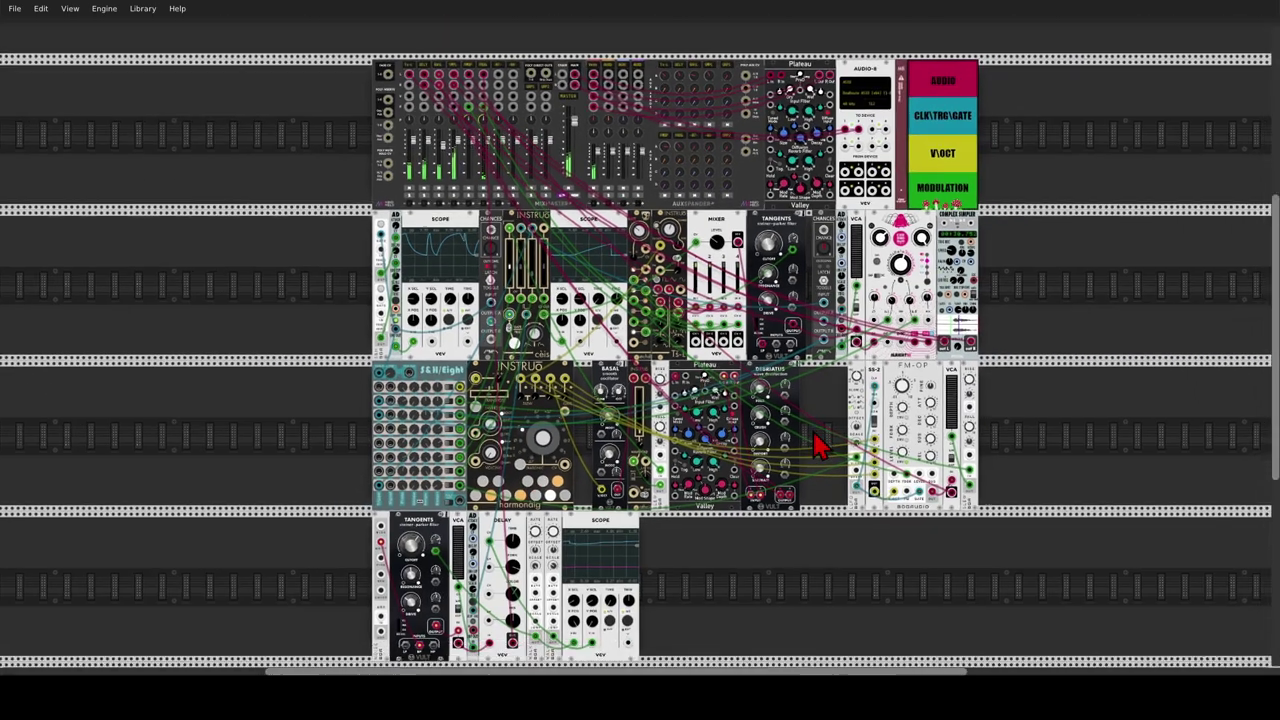
{"action": "left_click_drag", "start_coordinate": [818, 445], "coordinate": [750, 433]}
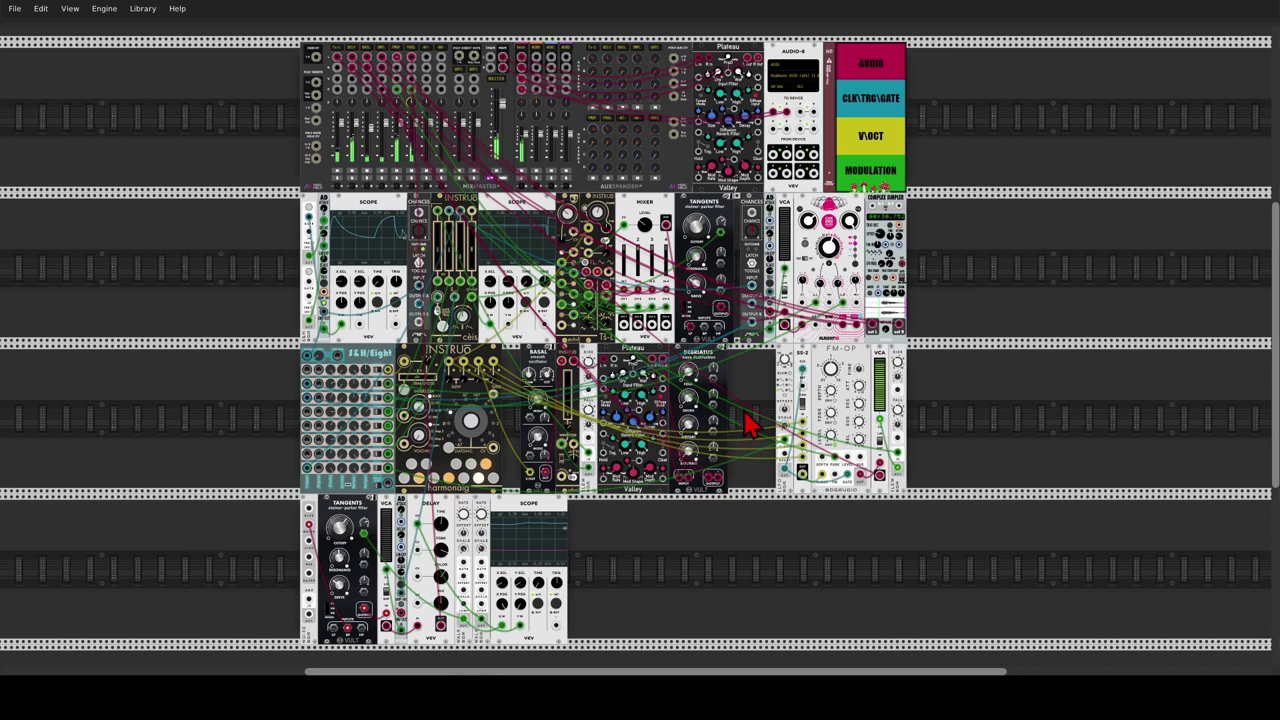
{"action": "right_click", "coordinate": [712, 533]}
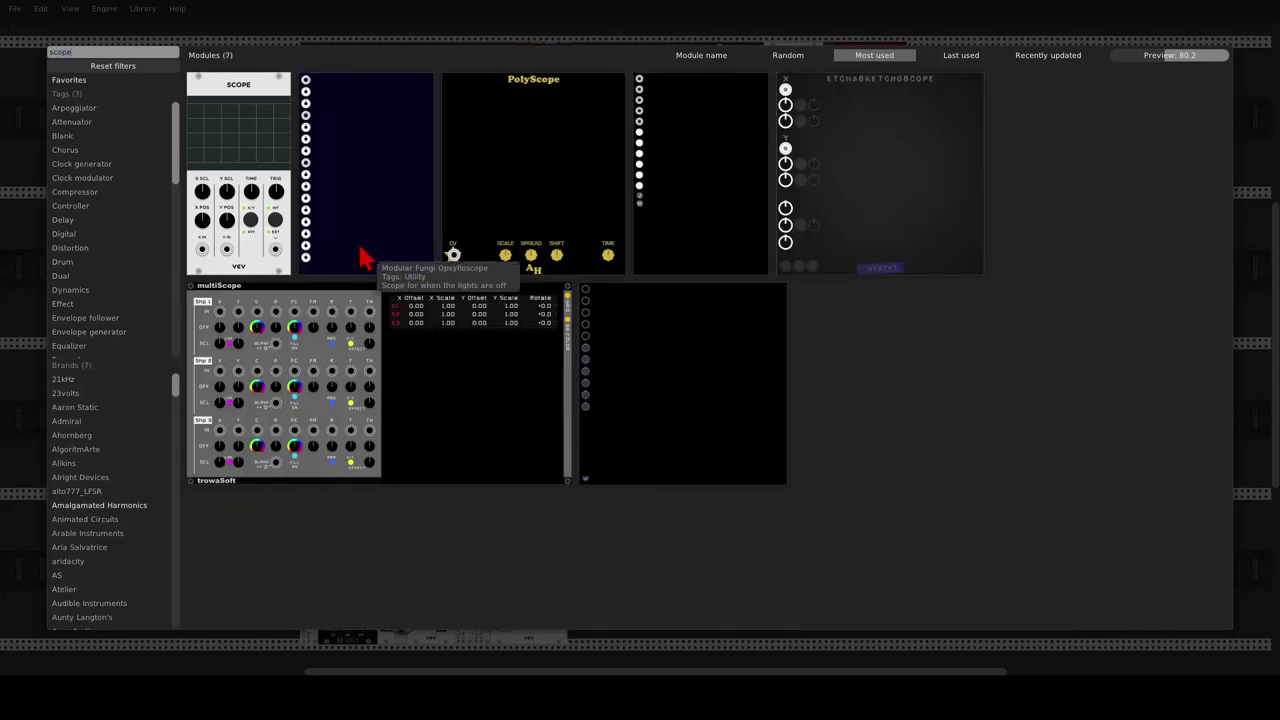
{"action": "left_click_drag", "start_coordinate": [363, 251], "coordinate": [908, 510]}
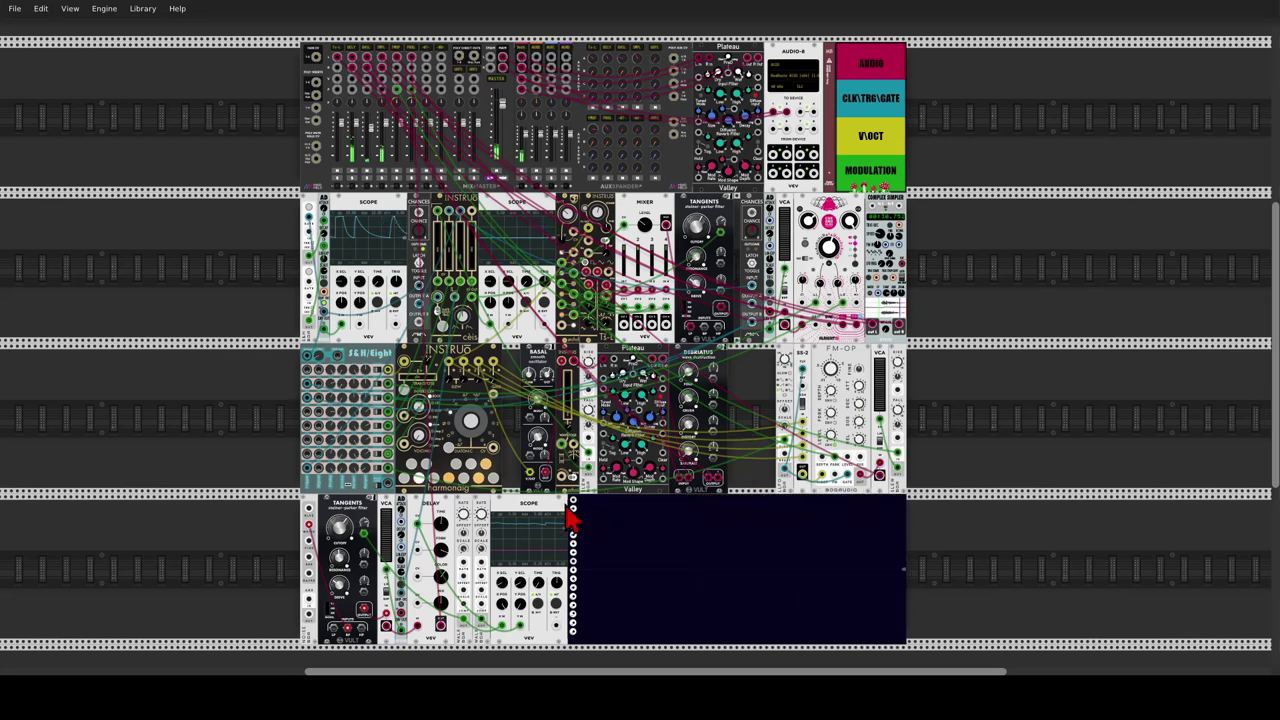
Patch the pink-and-white module's audio output into the Opsylloscope, then set its plot type to Kaleidoscope and adjust the Kaleidoscope Color Spread.
{"action": "left_click_drag", "start_coordinate": [573, 501], "coordinate": [853, 324]}
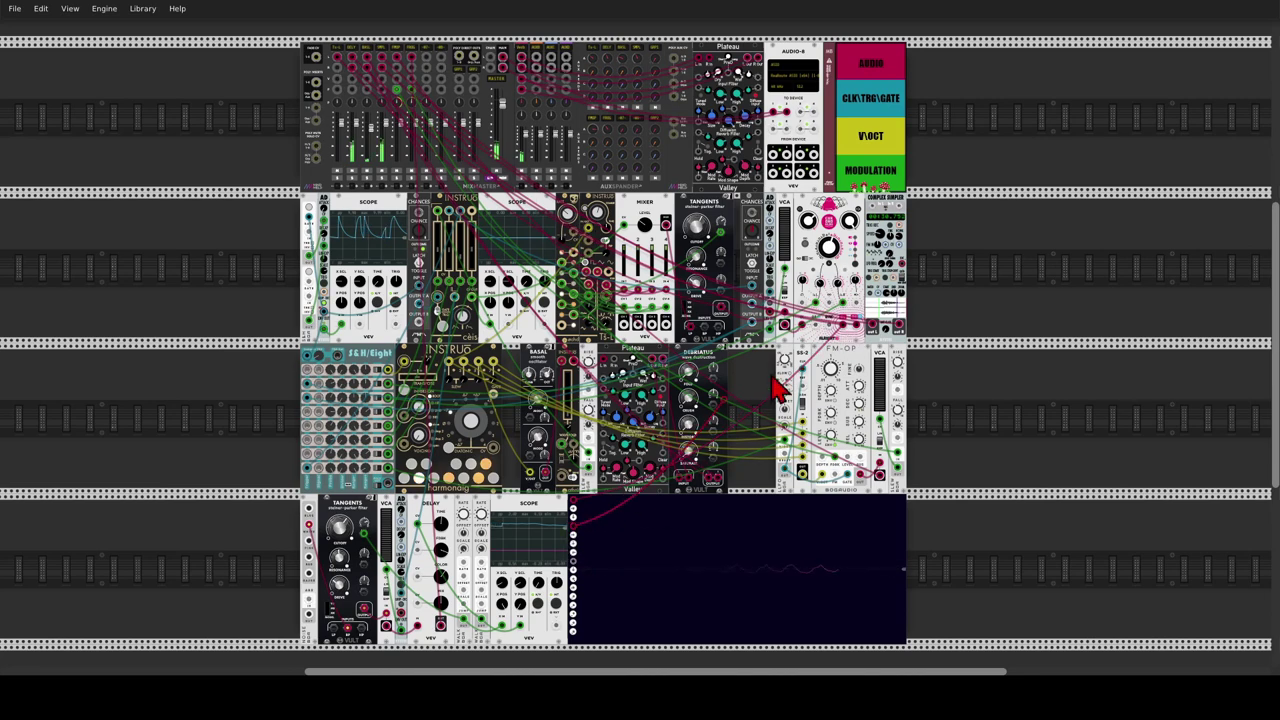
{"action": "right_click", "coordinate": [723, 536]}
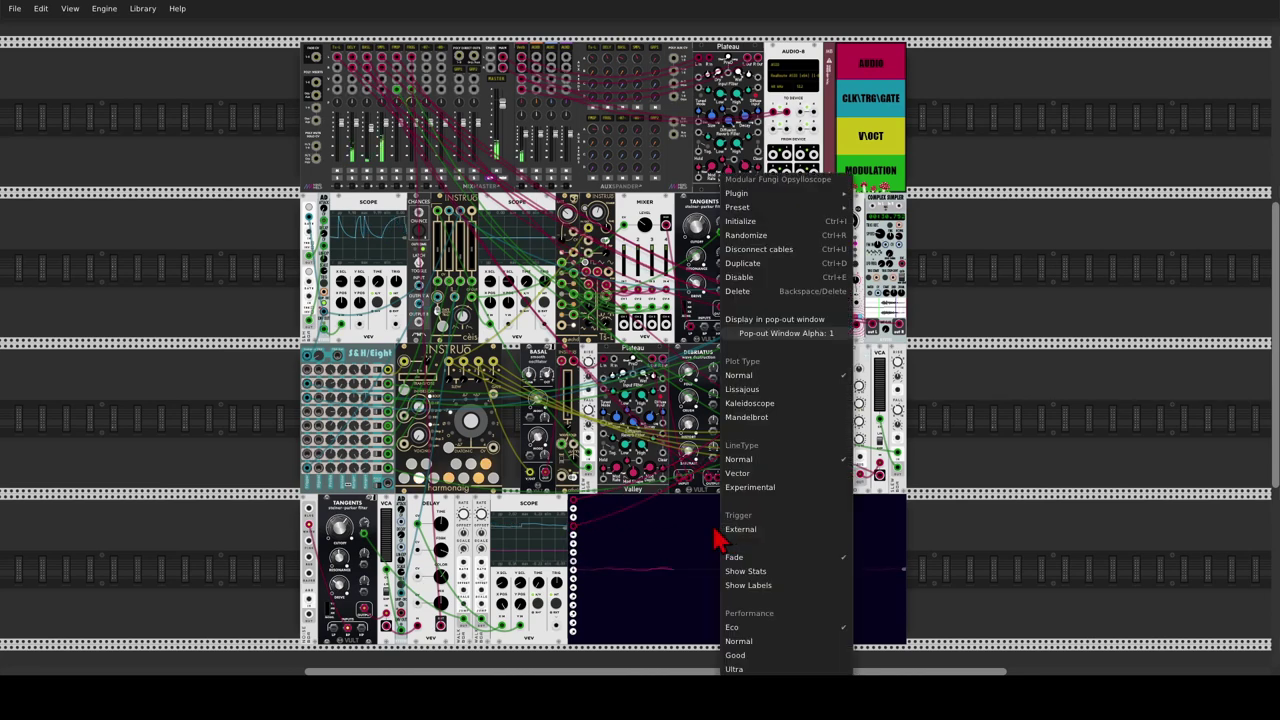
{"action": "left_click", "coordinate": [739, 406]}
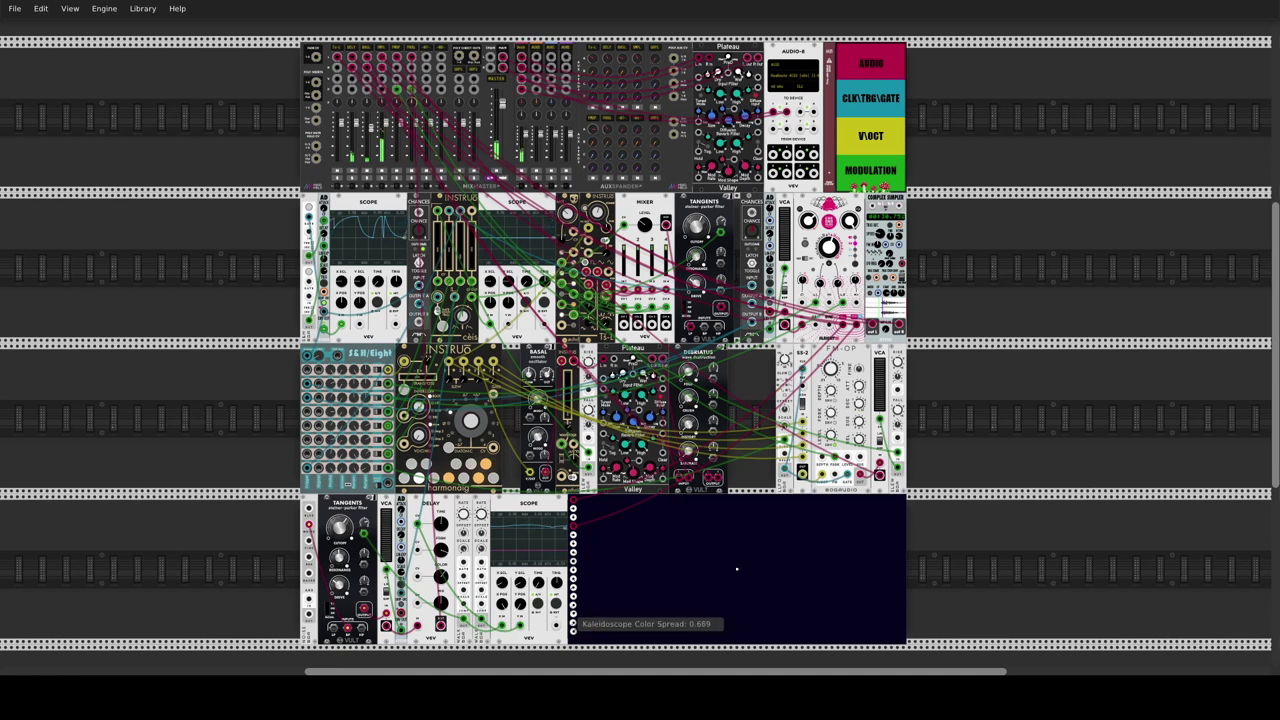
{"action": "left_click_drag", "start_coordinate": [573, 614], "coordinate": [573, 600]}
Search the module library for "light" and place the narrow dark blue module in the gap before the FM-OP voice modules.
{"action": "right_click", "coordinate": [756, 455]}
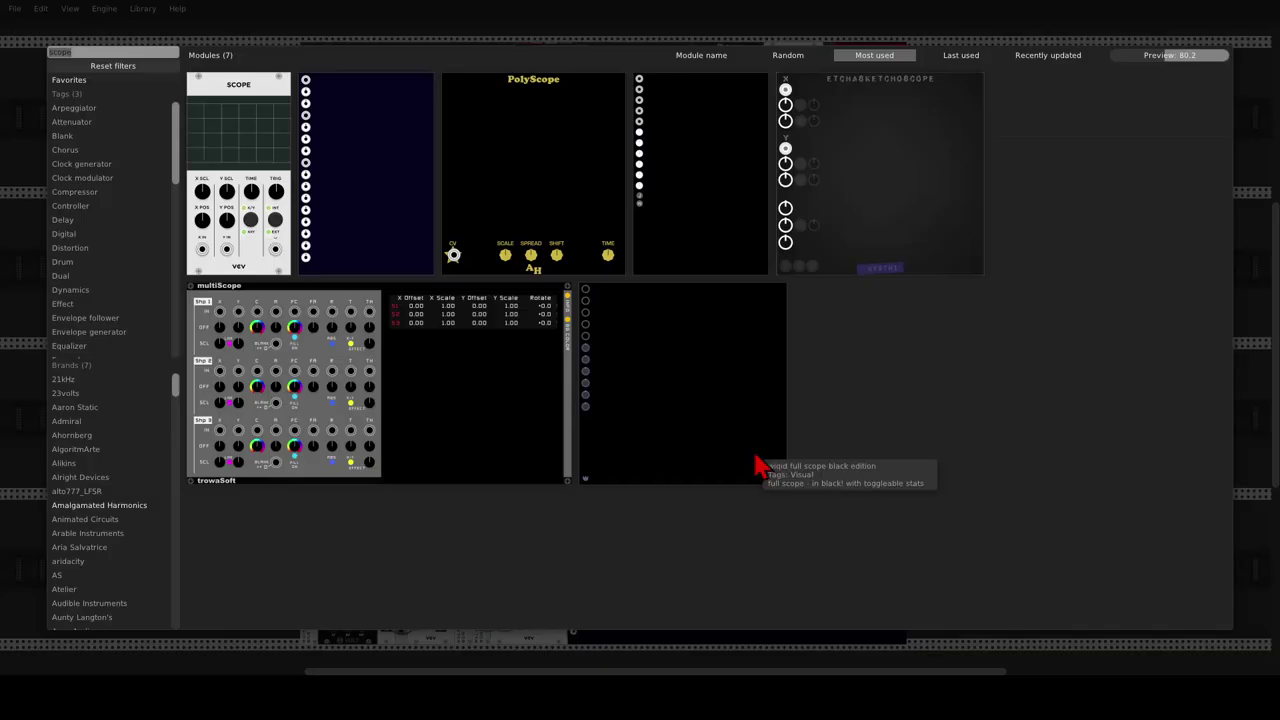
{"action": "type", "text": "light"}
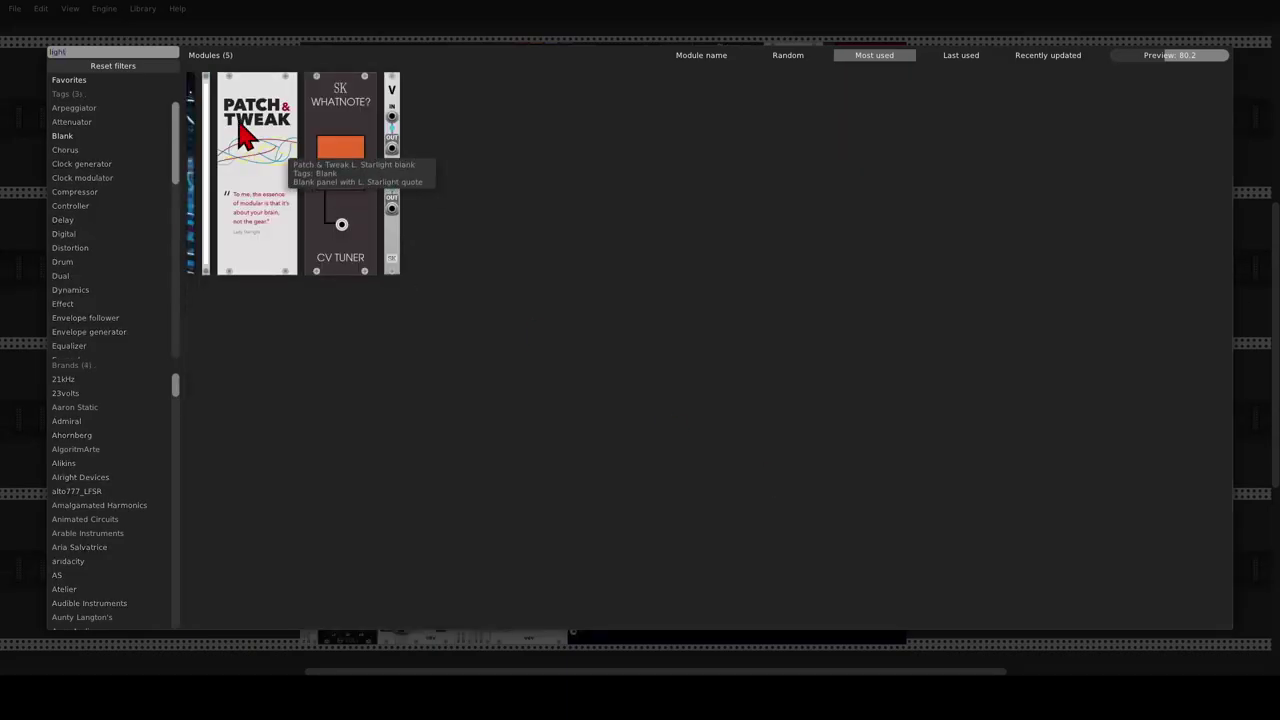
{"action": "left_click_drag", "start_coordinate": [191, 106], "coordinate": [749, 391]}
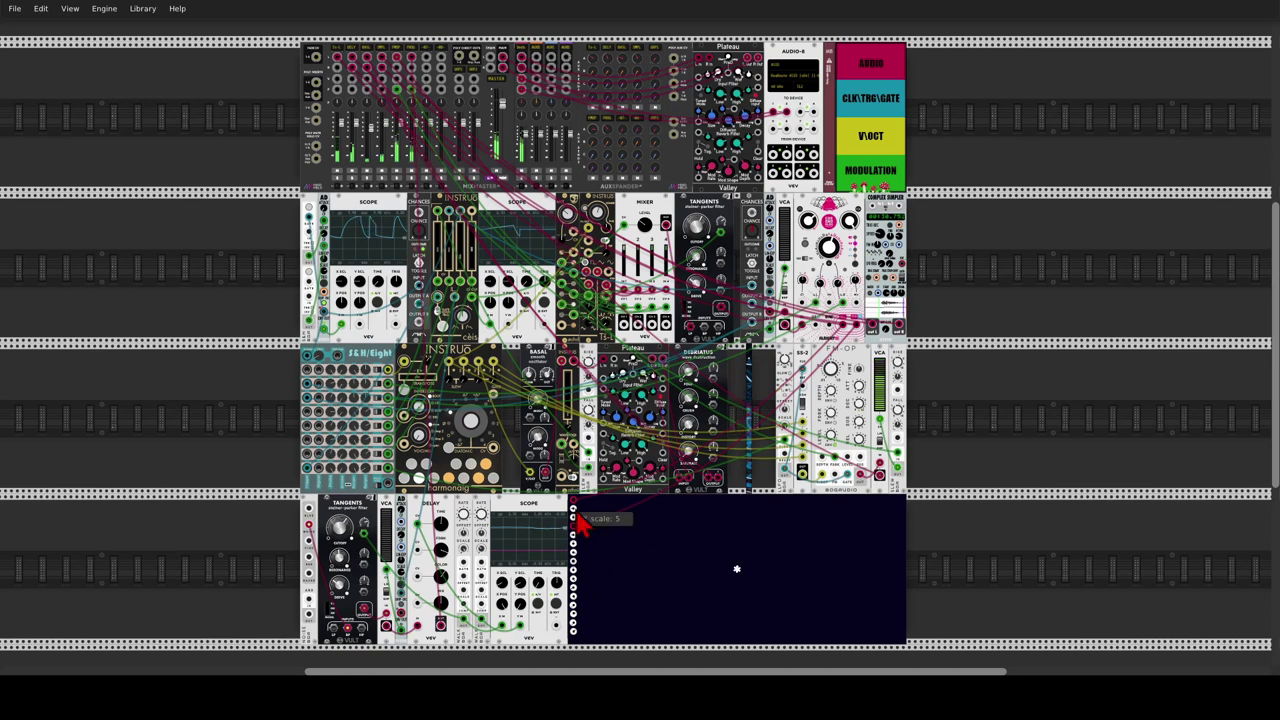
Adjust the Opsylloscope's scale and darken the rack so that only lights, jacks and displays glow.
{"action": "left_click_drag", "start_coordinate": [574, 509], "coordinate": [574, 539]}
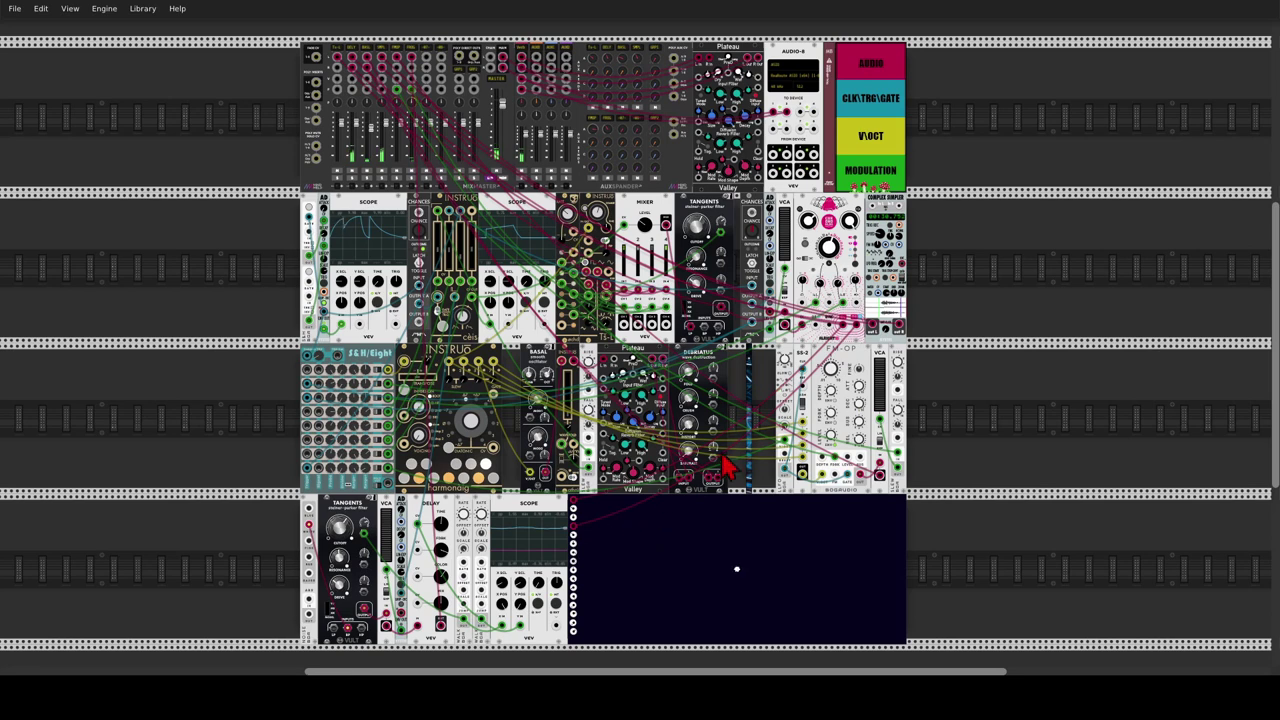
{"action": "key", "text": "x"}
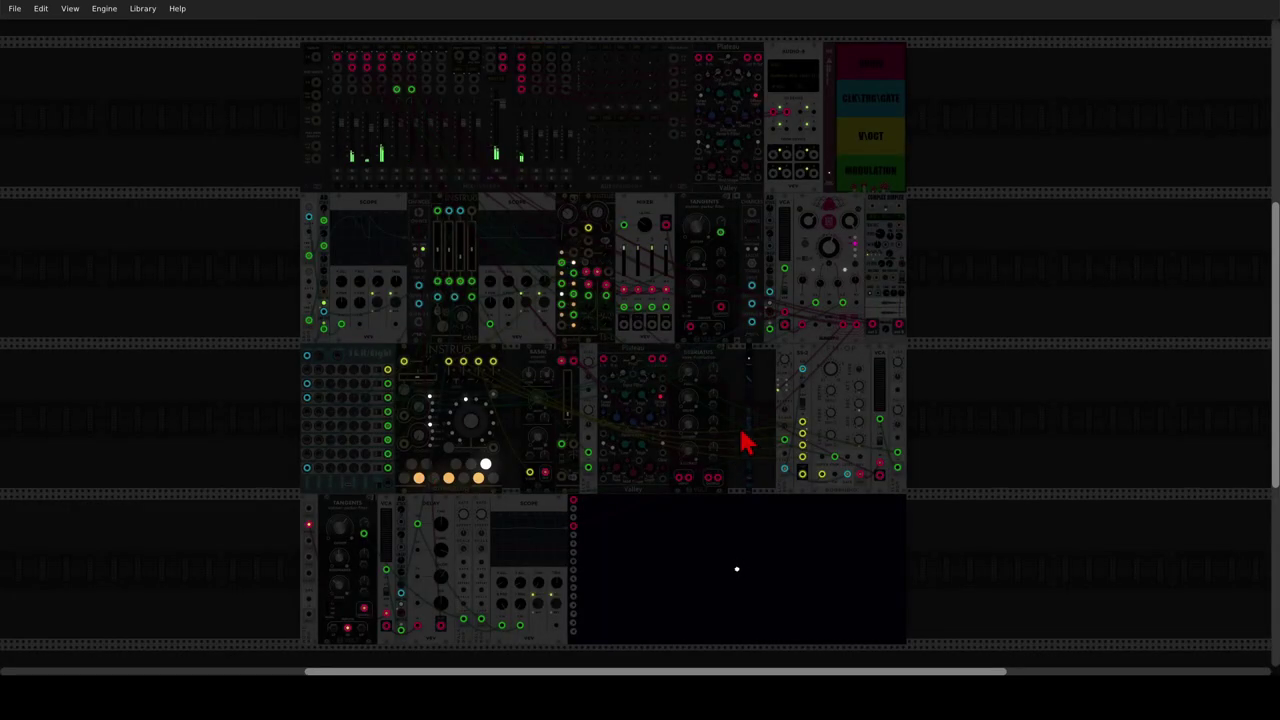
{"action": "scroll", "coordinate": [750, 443], "scroll_direction": "down", "scroll_amount": 1}
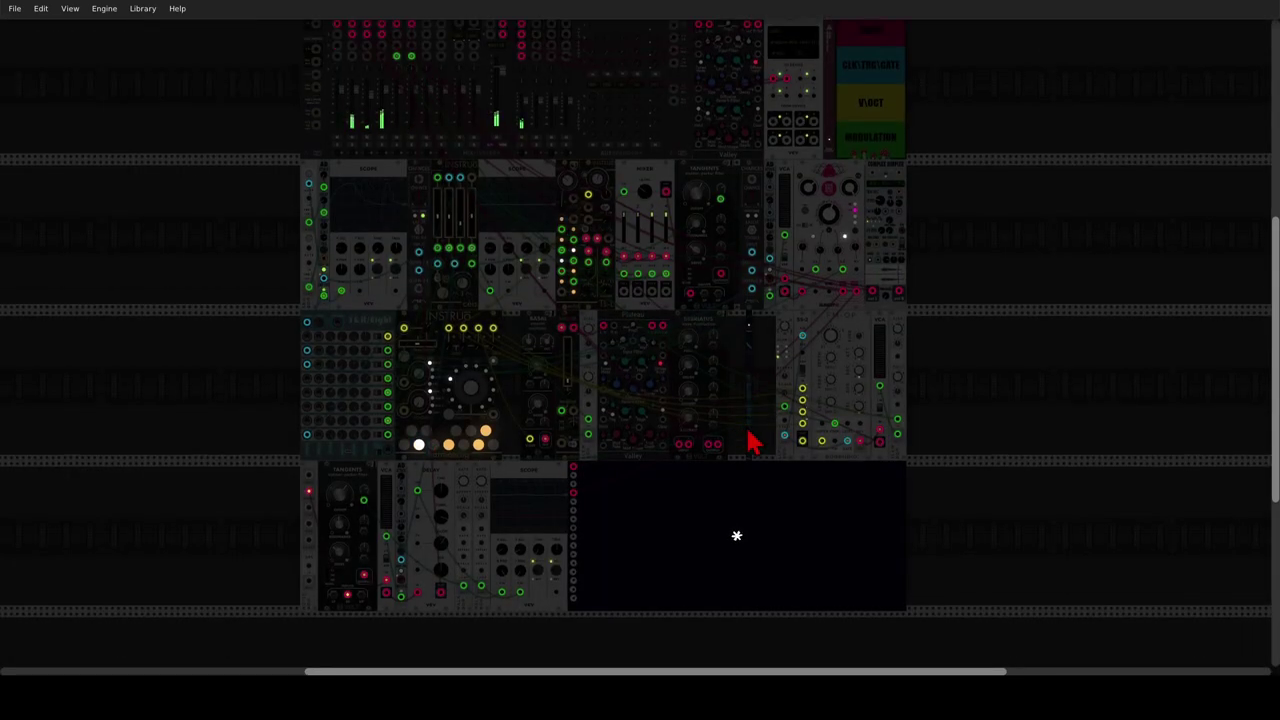
{"action": "scroll", "coordinate": [751, 438], "scroll_direction": "up", "scroll_amount": 1}
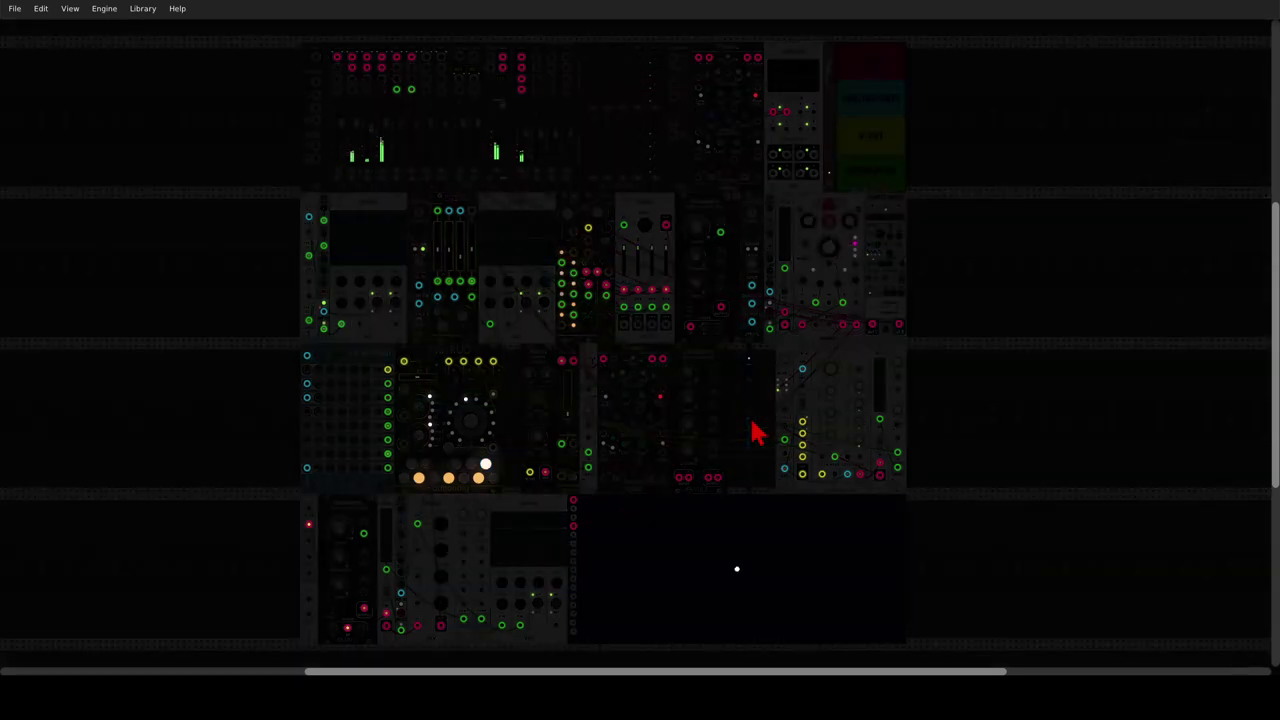